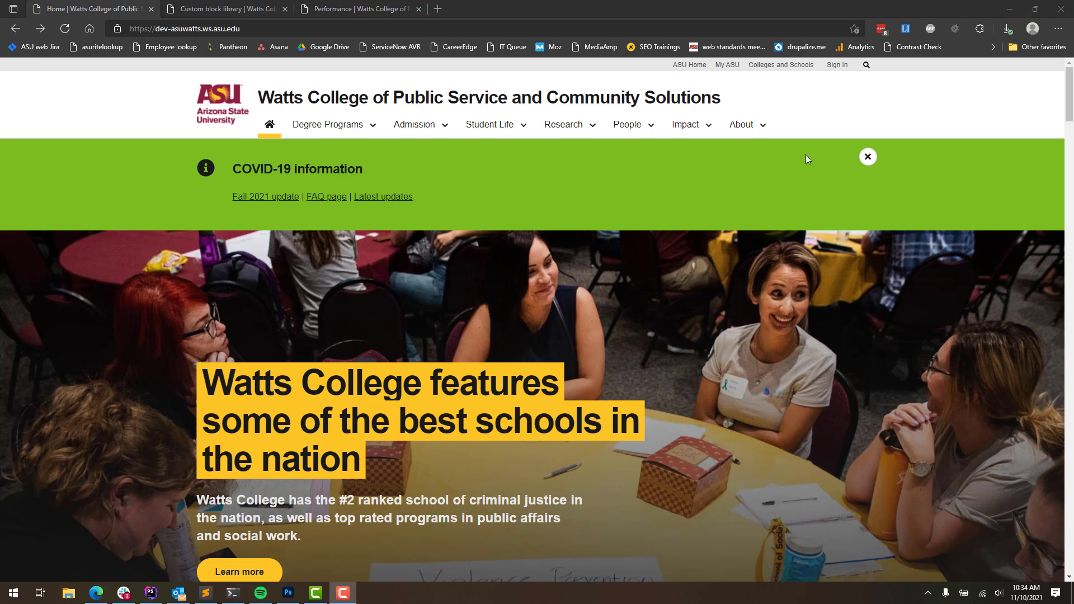
Step: Sign in to the Watts College site with the saved ASURITE user ID and password, and dismiss the login message
{"action": "left_click", "coordinate": [837, 65]}
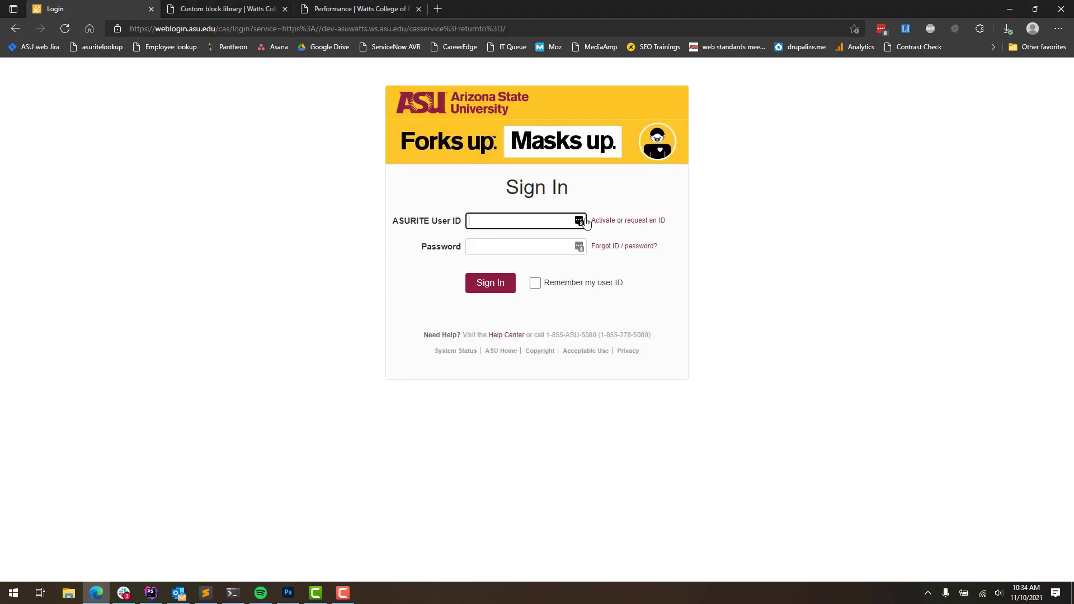
{"action": "left_click", "coordinate": [580, 223]}
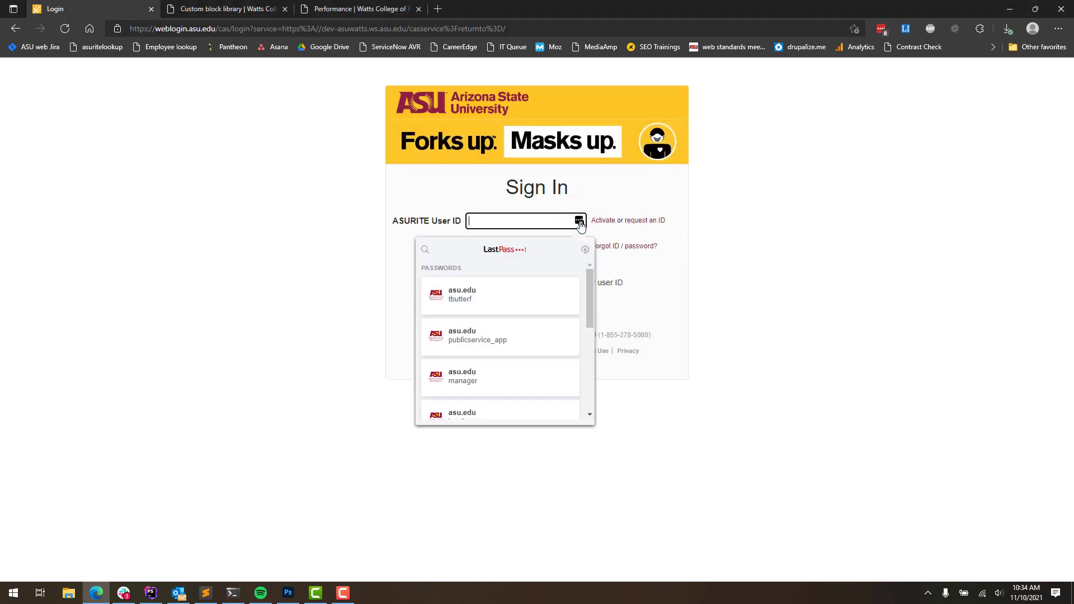
{"action": "left_click", "coordinate": [451, 292]}
{"action": "left_click", "coordinate": [492, 282]}
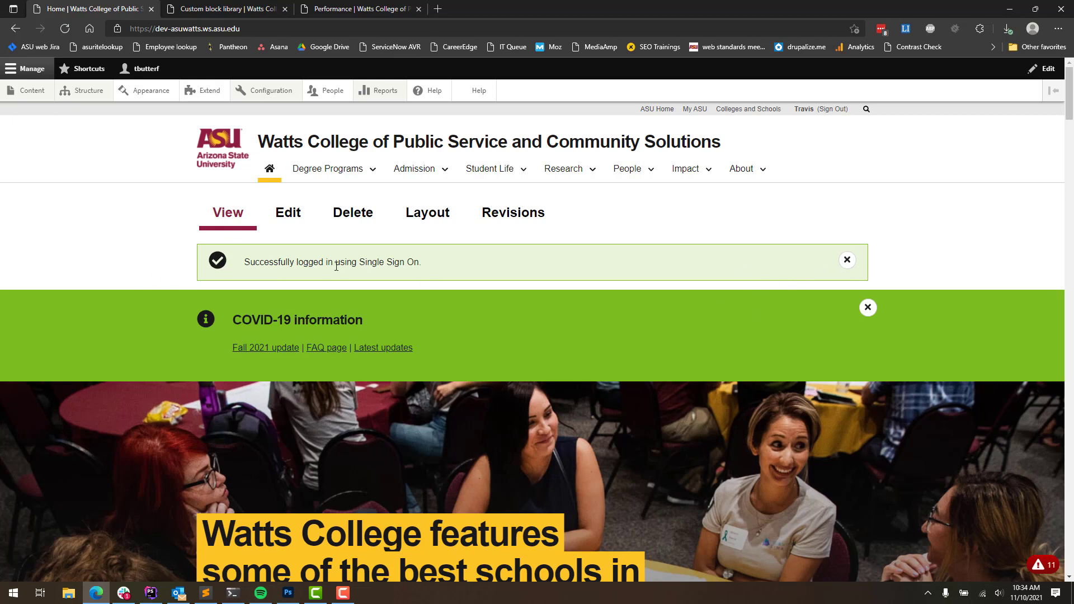
{"action": "left_click", "coordinate": [846, 259]}
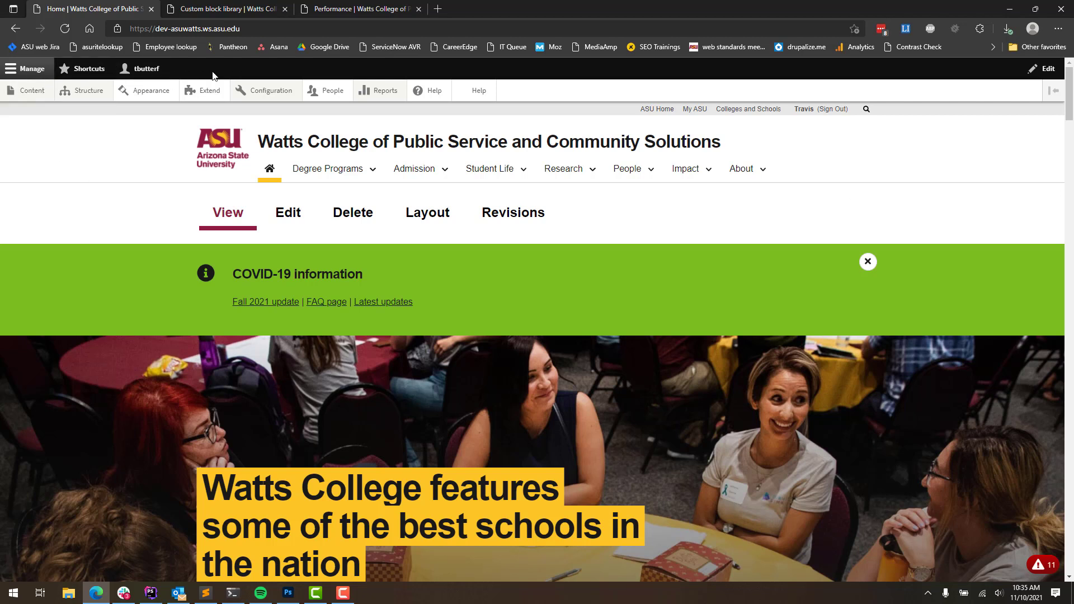
Step: Open the site's content list, look through the pages and check the operations offered for the Alumni page
{"action": "mouse_move", "coordinate": [106, 91]}
{"action": "mouse_move", "coordinate": [37, 96]}
{"action": "left_click", "coordinate": [28, 96]}
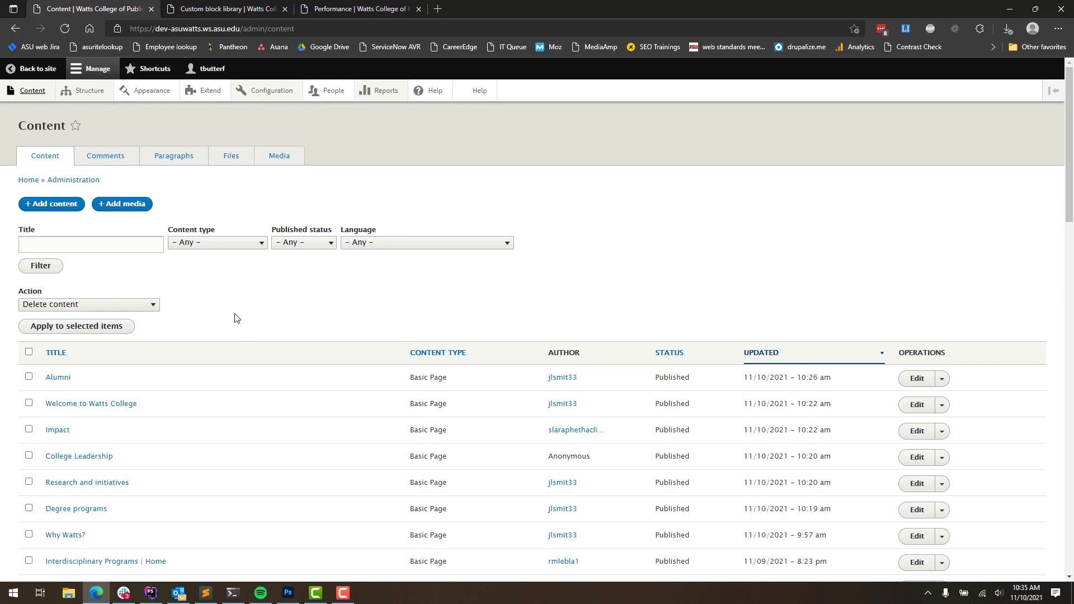
{"action": "scroll", "coordinate": [223, 337], "scroll_direction": "down", "scroll_amount": 4}
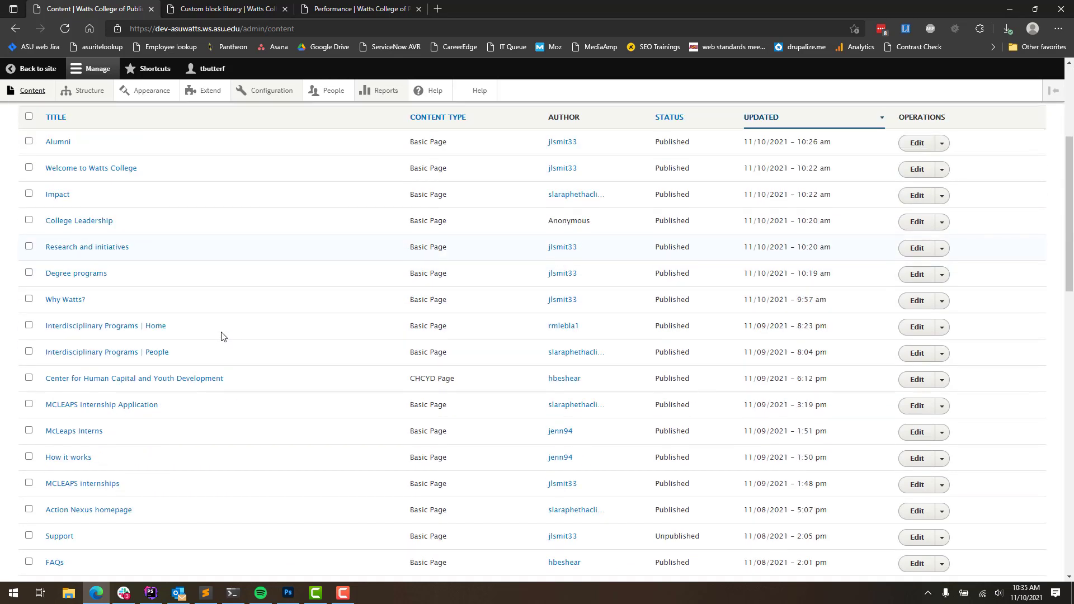
{"action": "scroll", "coordinate": [249, 320], "scroll_direction": "up", "scroll_amount": 4}
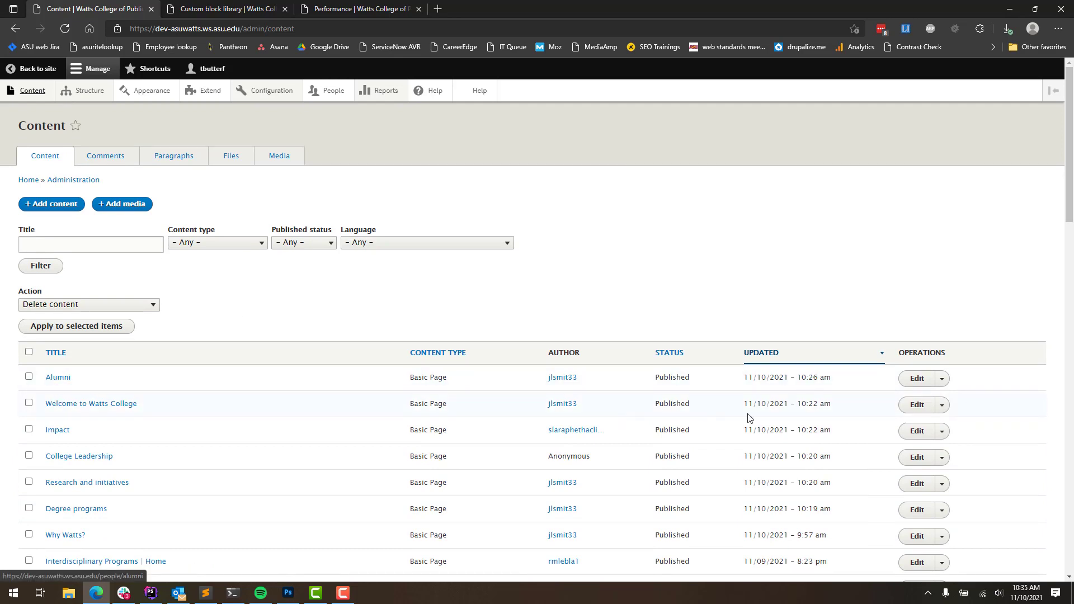
{"action": "left_click", "coordinate": [942, 380]}
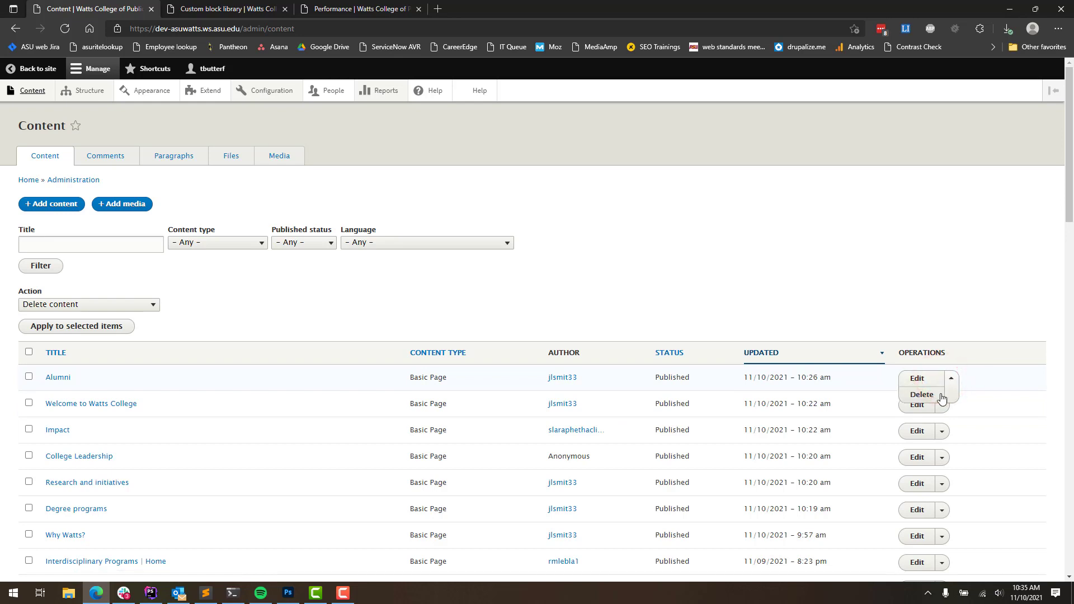
{"action": "left_click", "coordinate": [973, 321]}
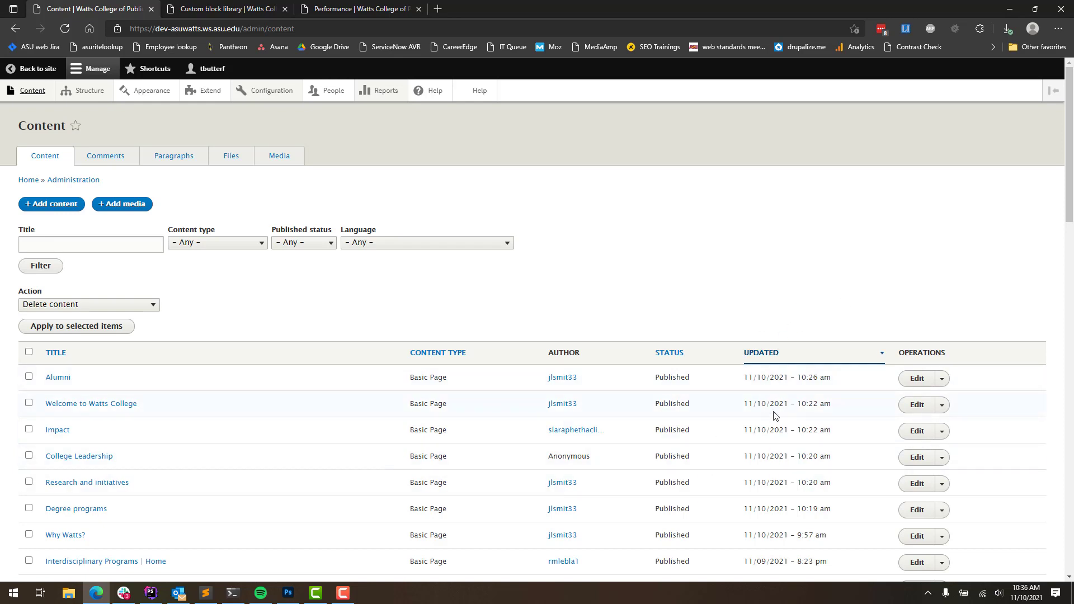
Step: Return to the site's Home page, open its edit form and review the title, media, categories and body text
{"action": "left_click", "coordinate": [35, 68]}
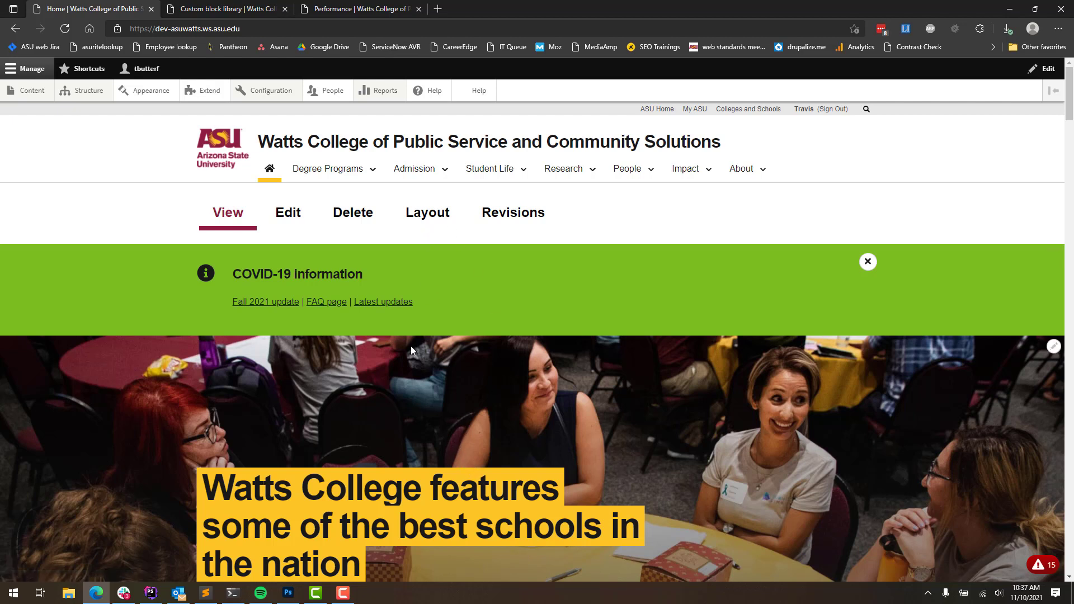
{"action": "left_click", "coordinate": [290, 216]}
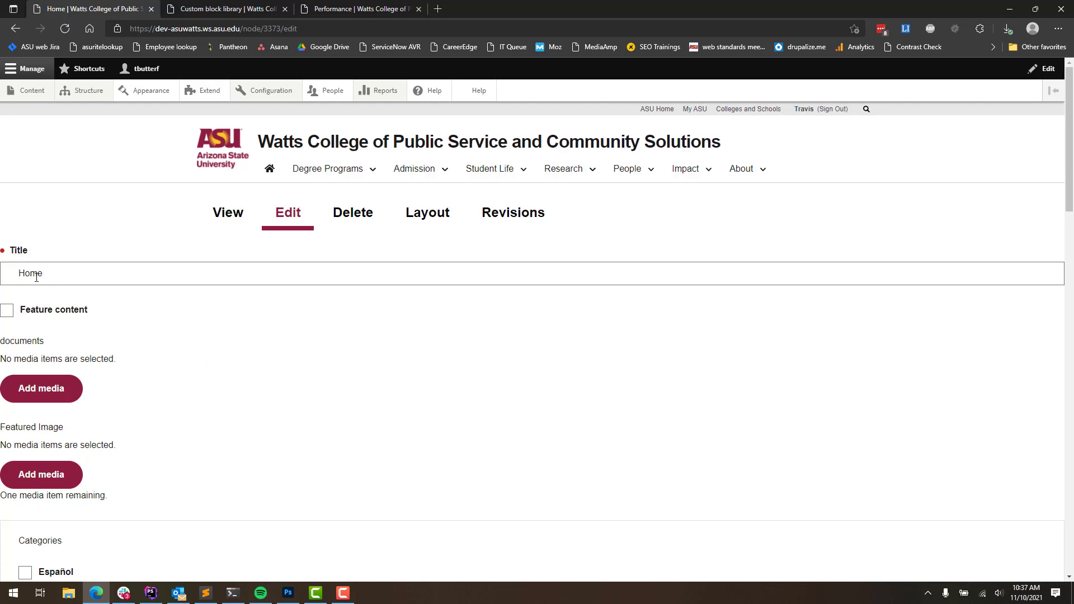
{"action": "scroll", "coordinate": [191, 371], "scroll_direction": "down", "scroll_amount": 4}
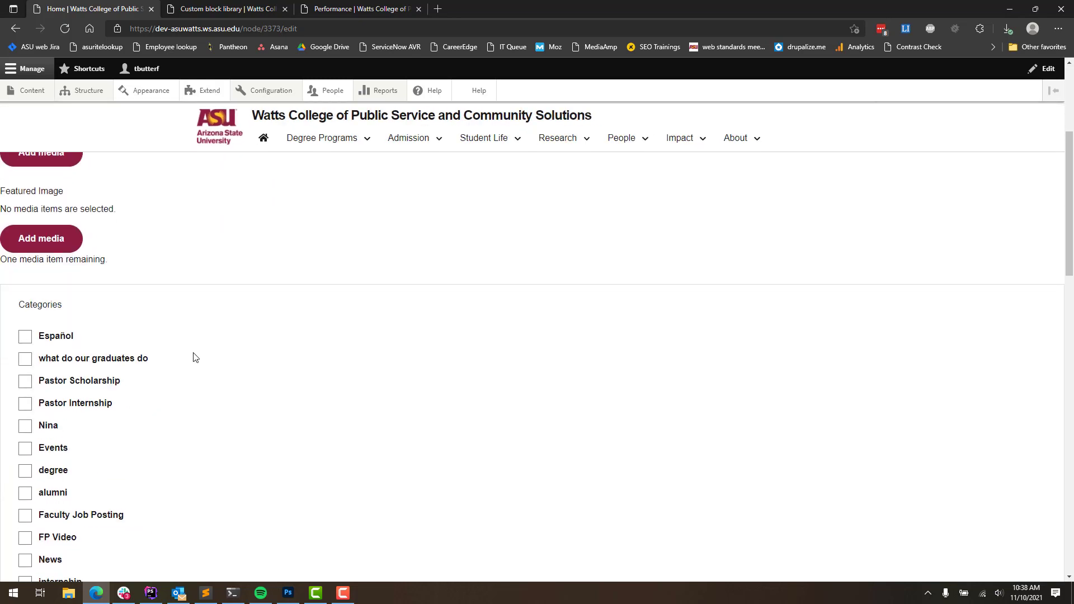
{"action": "scroll", "coordinate": [194, 355], "scroll_direction": "up", "scroll_amount": 3}
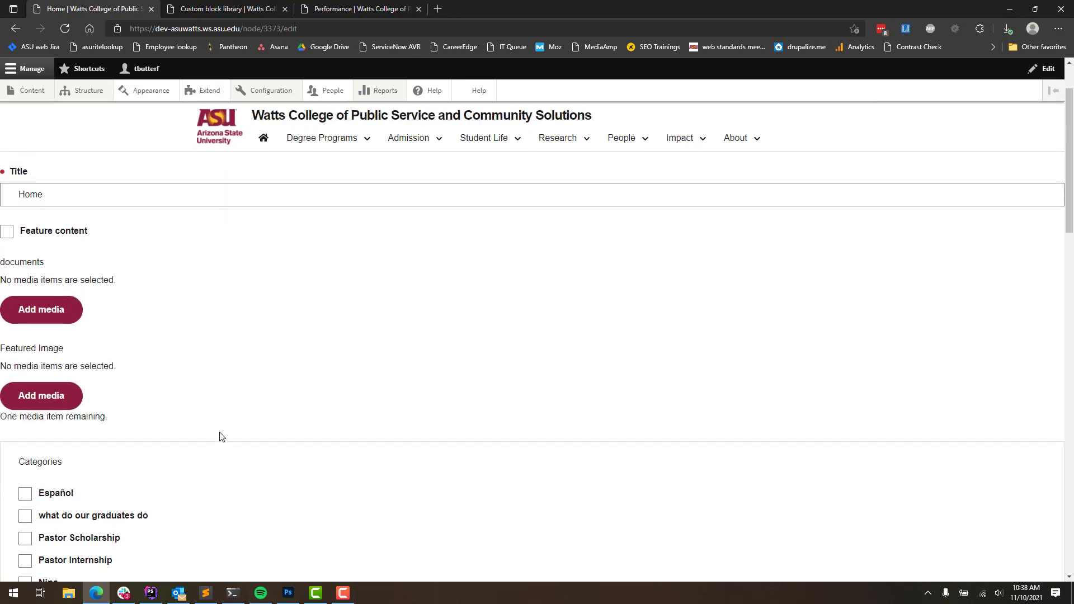
{"action": "scroll", "coordinate": [220, 436], "scroll_direction": "down", "scroll_amount": 4}
{"action": "scroll", "coordinate": [106, 396], "scroll_direction": "down", "scroll_amount": 7}
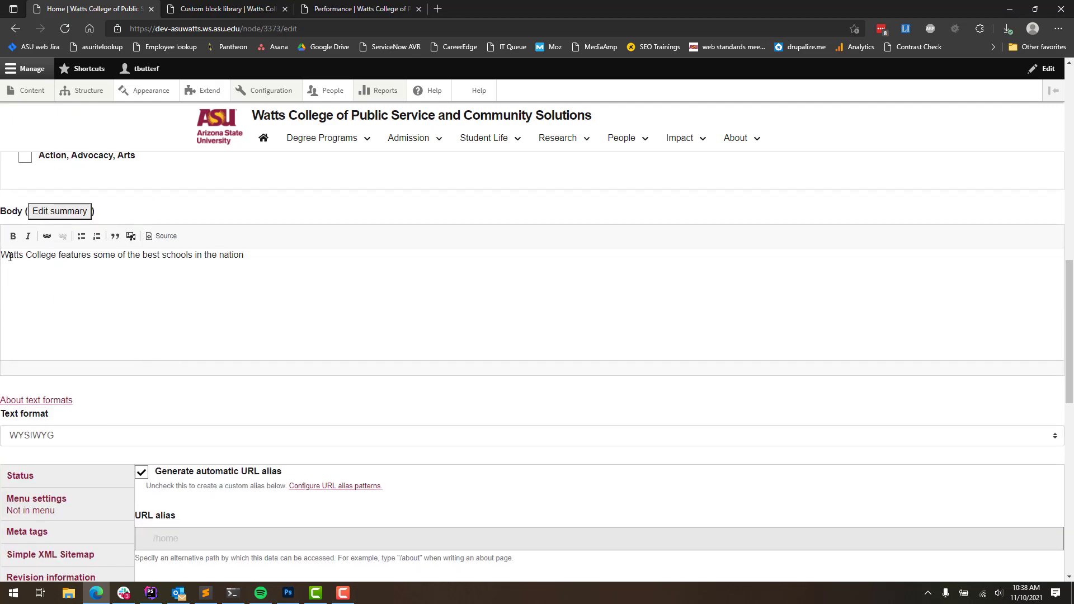
{"action": "left_click_drag", "start_coordinate": [2, 255], "coordinate": [270, 328]}
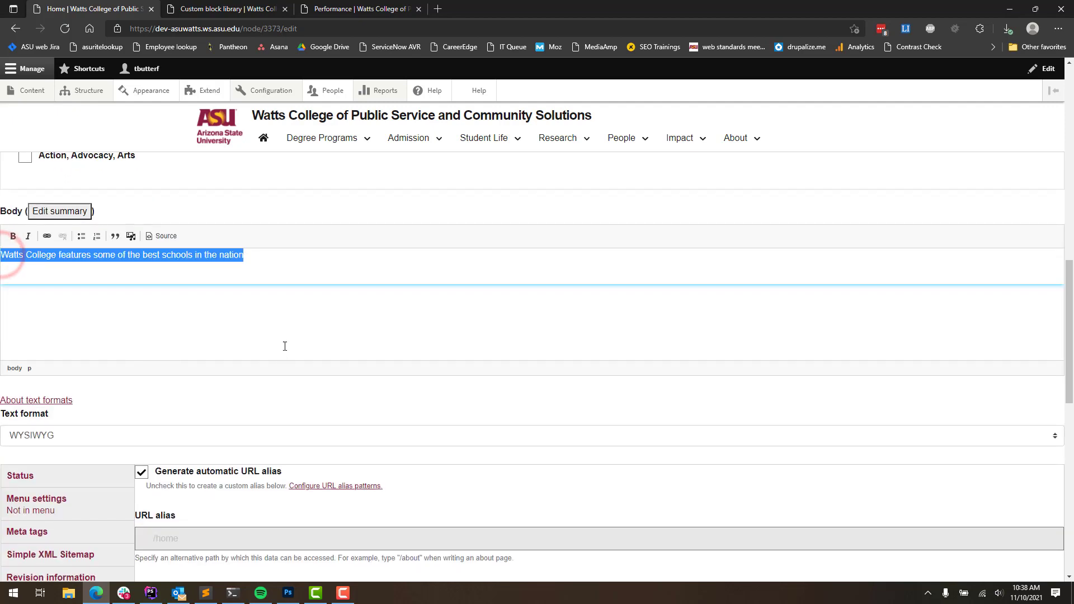
{"action": "left_click", "coordinate": [274, 396]}
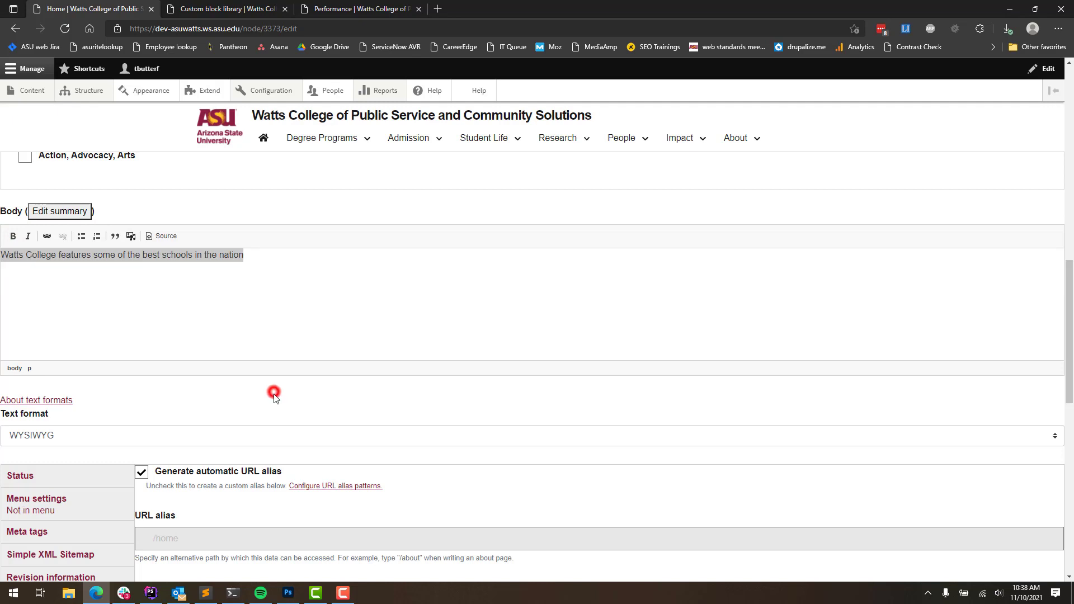
{"action": "left_click", "coordinate": [281, 316]}
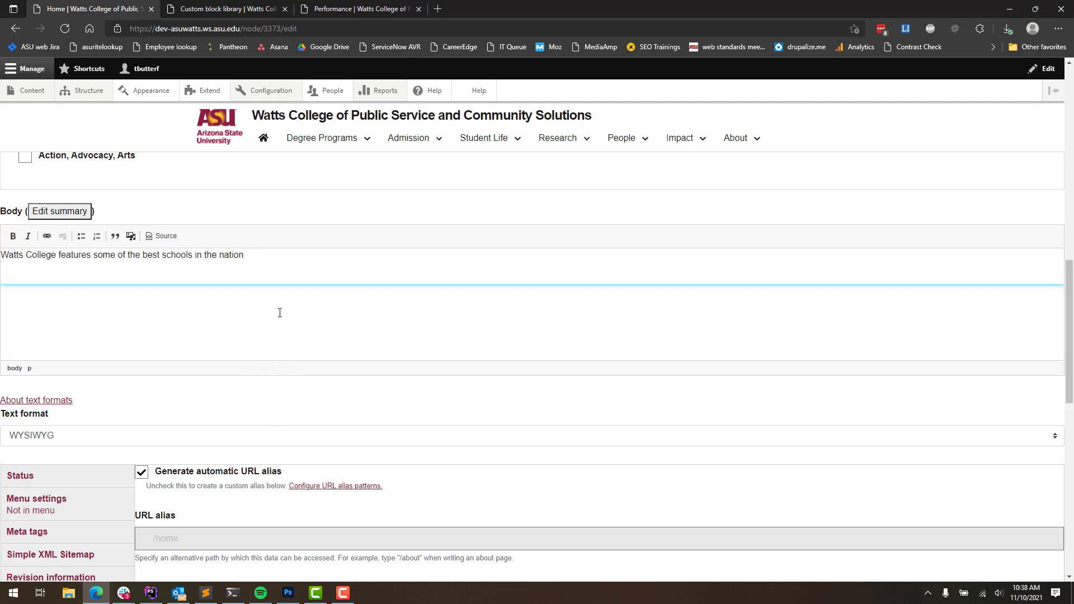
Step: Examine the Home page's menu settings and URL alias options, comparing the node path with the automatic alias setting
{"action": "scroll", "coordinate": [263, 307], "scroll_direction": "down", "scroll_amount": 4}
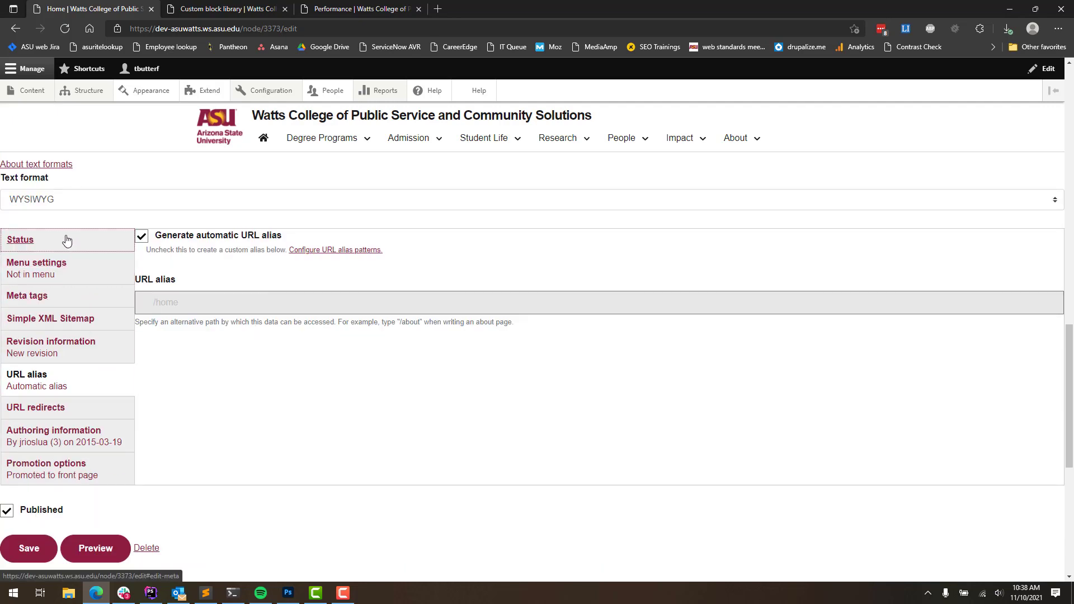
{"action": "left_click", "coordinate": [34, 264]}
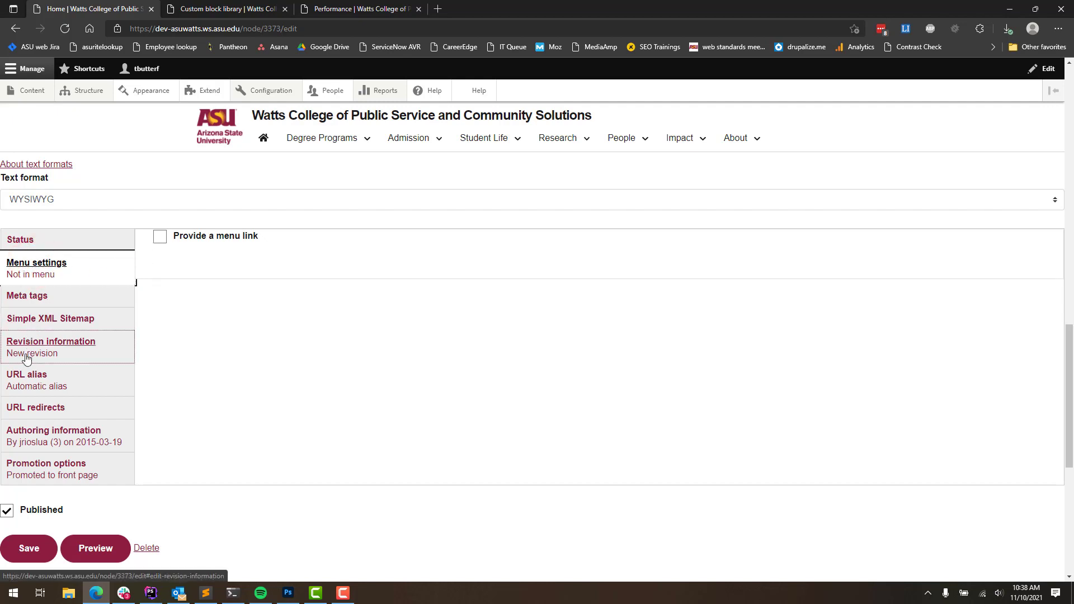
{"action": "left_click", "coordinate": [31, 379]}
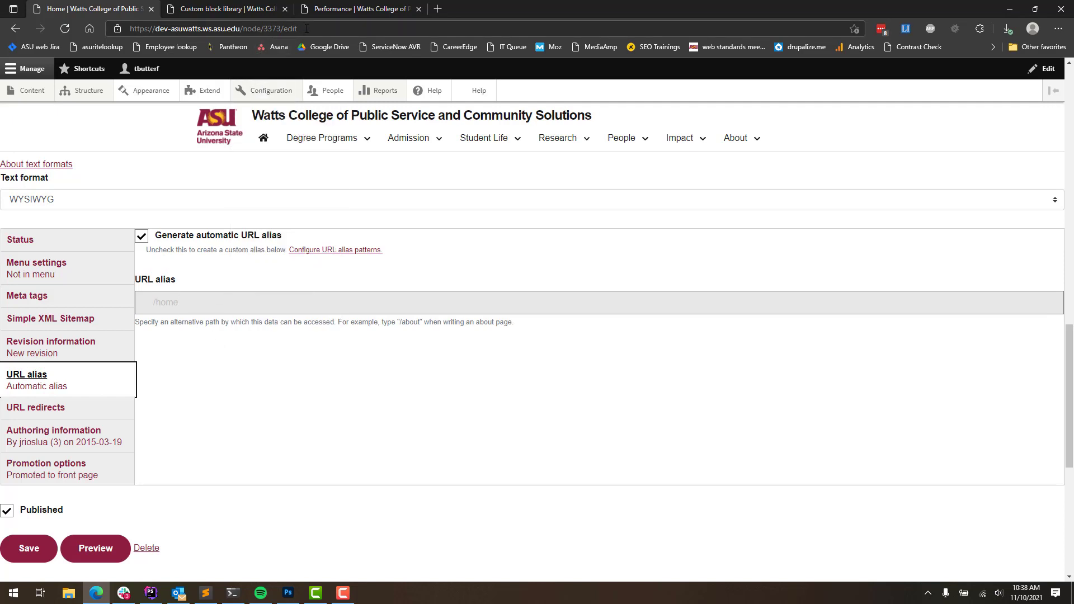
{"action": "left_click_drag", "start_coordinate": [307, 29], "coordinate": [243, 28]}
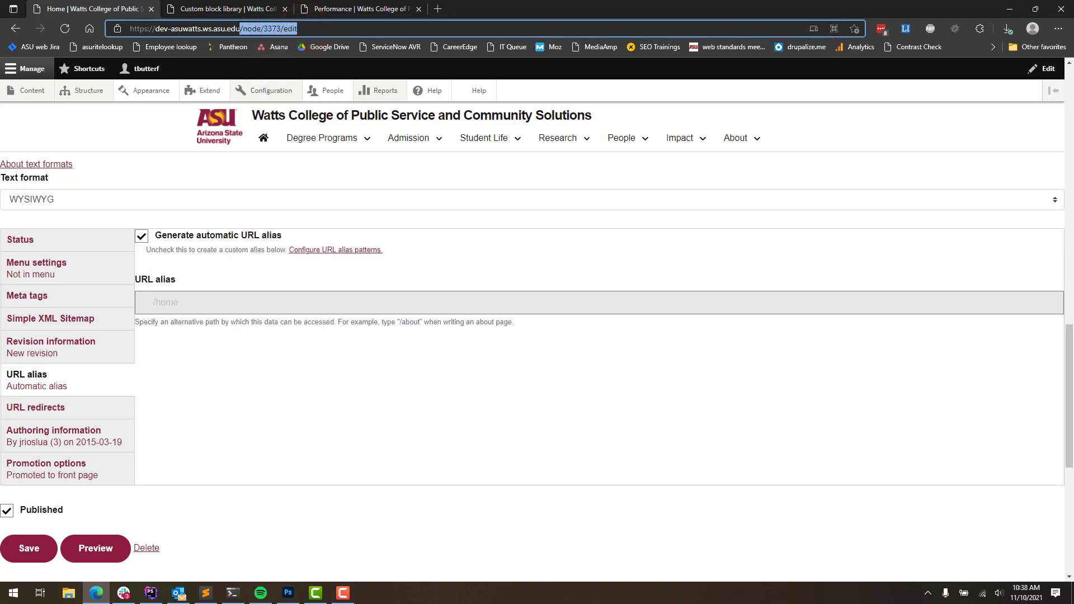
{"action": "mouse_move", "coordinate": [264, 94]}
{"action": "mouse_move", "coordinate": [269, 115]}
{"action": "left_click_drag", "start_coordinate": [284, 236], "coordinate": [197, 237]}
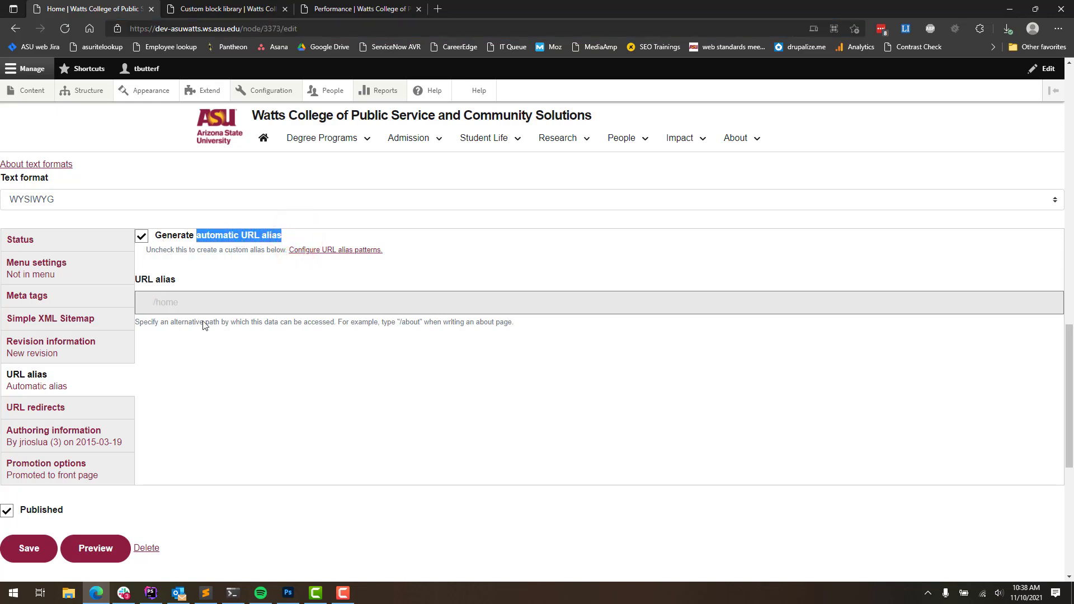
{"action": "left_click", "coordinate": [221, 354]}
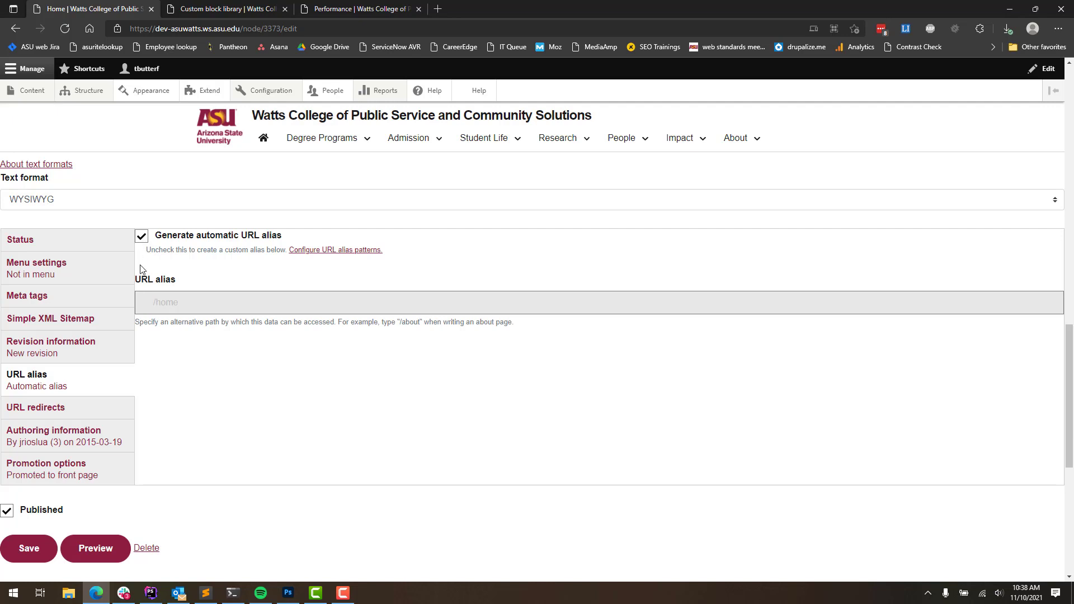
Step: Examine the Home page's URL redirects and its revision information settings
{"action": "left_click", "coordinate": [42, 411]}
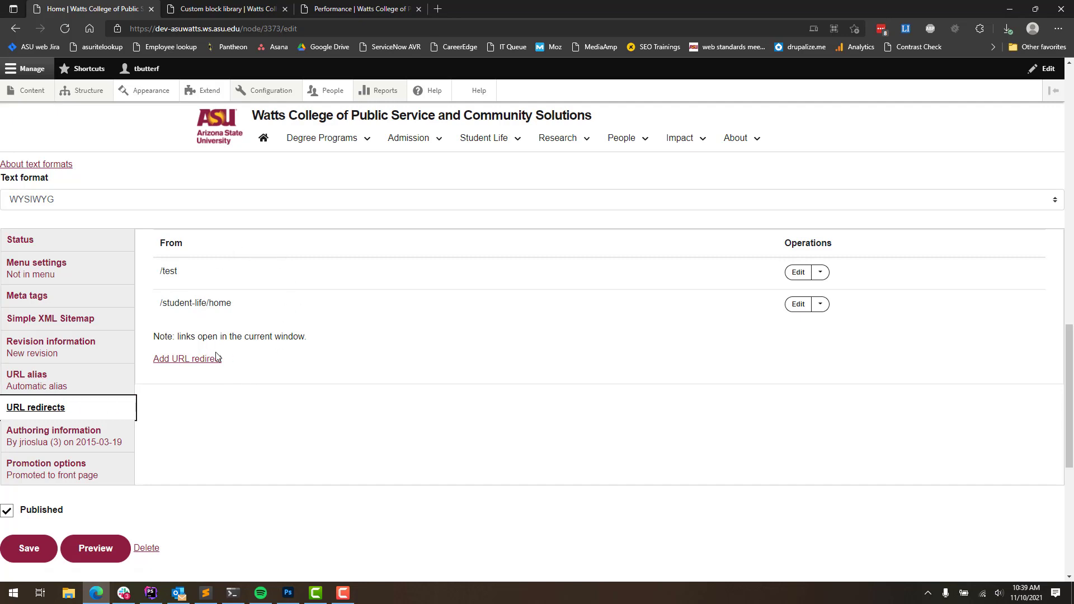
{"action": "left_click", "coordinate": [241, 396]}
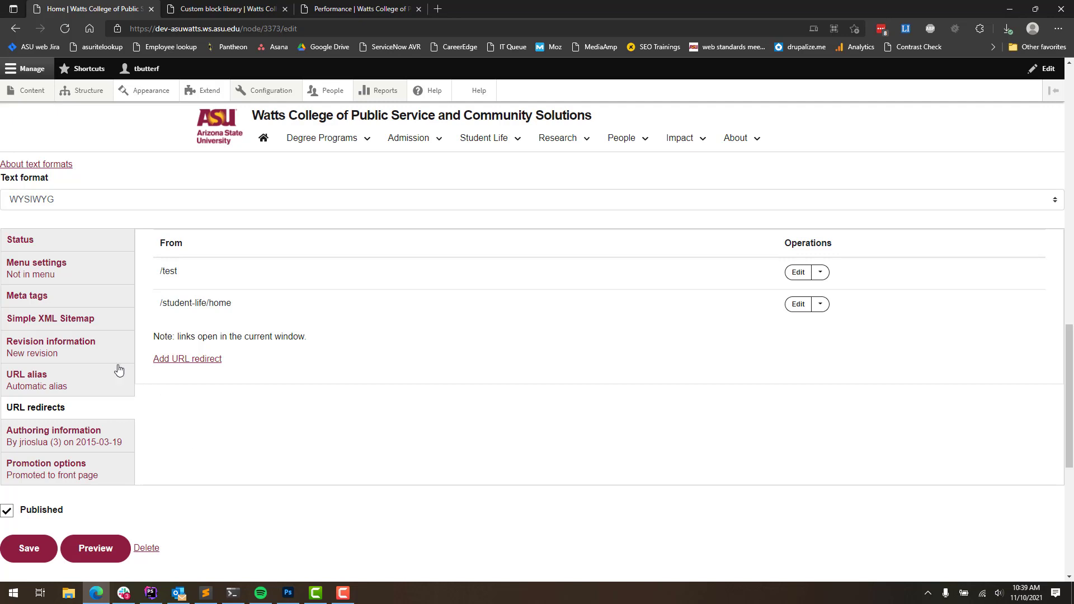
{"action": "left_click", "coordinate": [75, 349]}
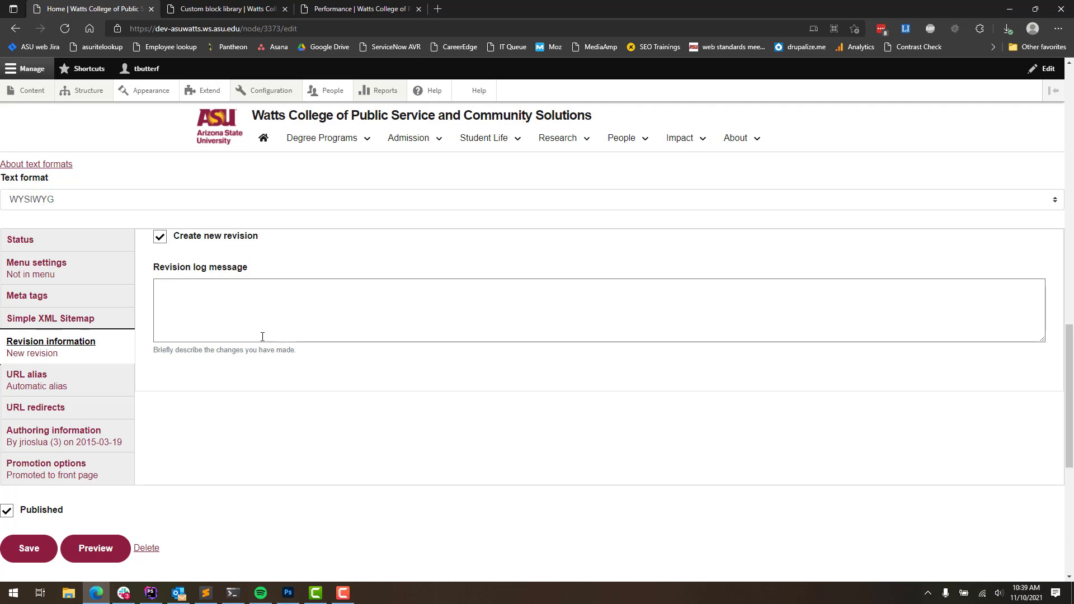
{"action": "scroll", "coordinate": [261, 326], "scroll_direction": "up", "scroll_amount": 15}
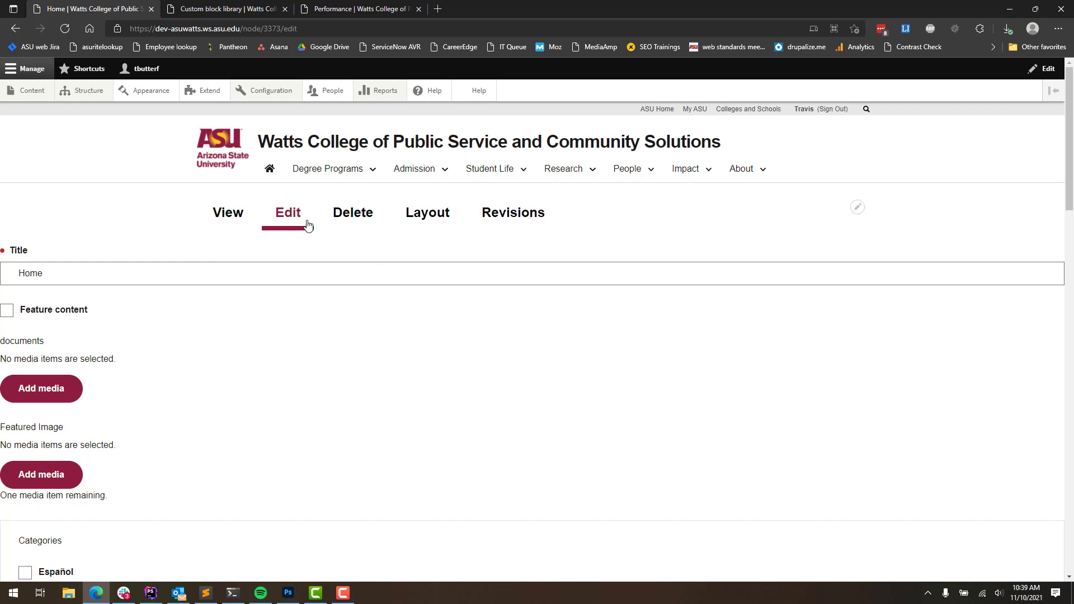
Step: Return to the Home page's normal view and look through all its content sections down to the Watts family section
{"action": "left_click", "coordinate": [225, 213]}
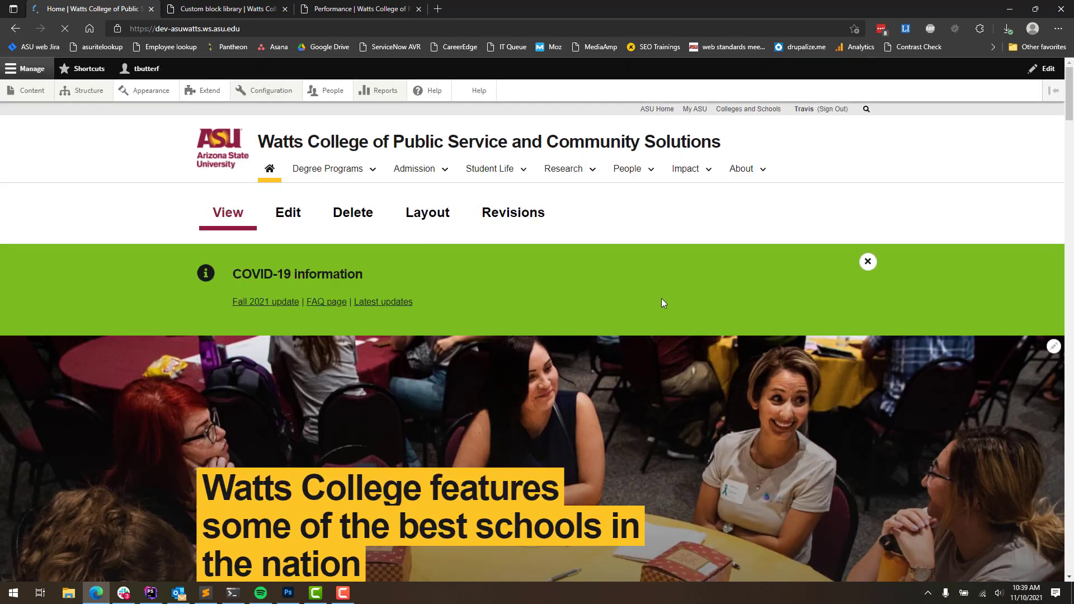
{"action": "scroll", "coordinate": [662, 298], "scroll_direction": "down", "scroll_amount": 10}
{"action": "scroll", "coordinate": [238, 360], "scroll_direction": "down", "scroll_amount": 10}
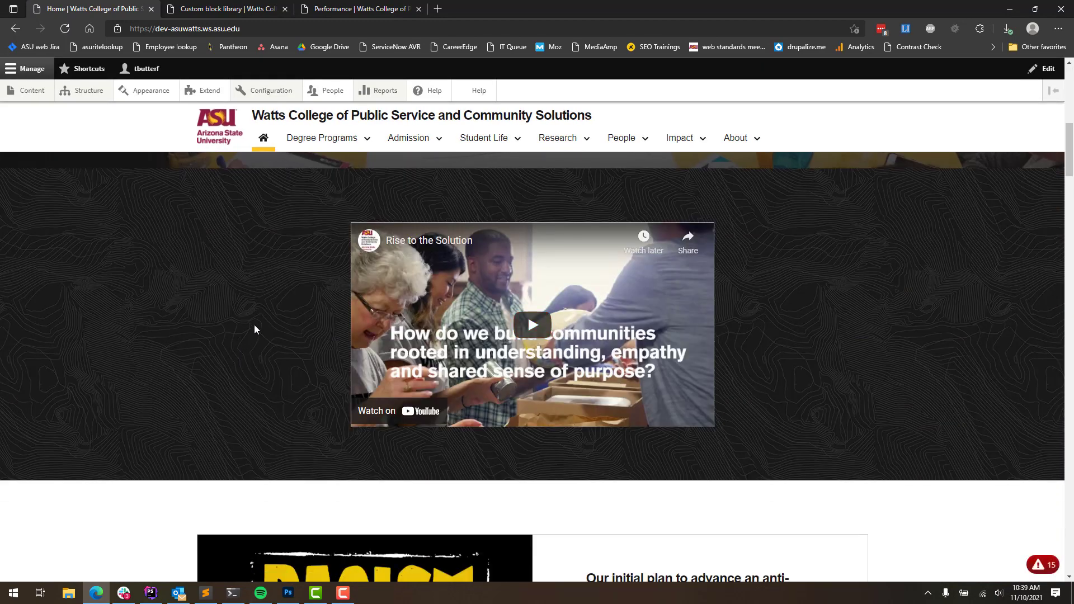
{"action": "scroll", "coordinate": [184, 347], "scroll_direction": "down", "scroll_amount": 15}
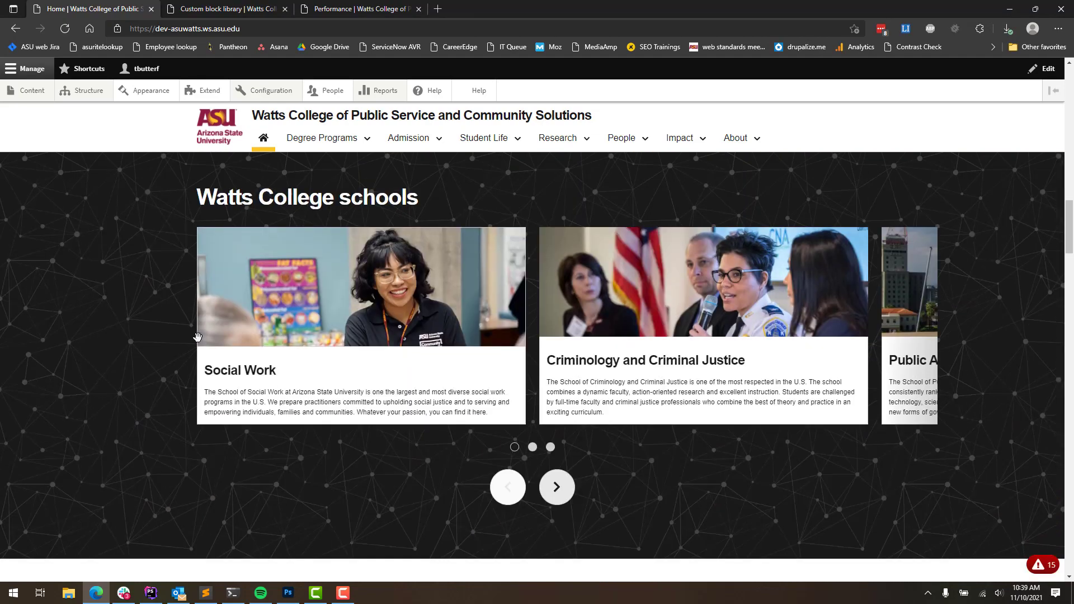
{"action": "scroll", "coordinate": [156, 356], "scroll_direction": "down", "scroll_amount": 20}
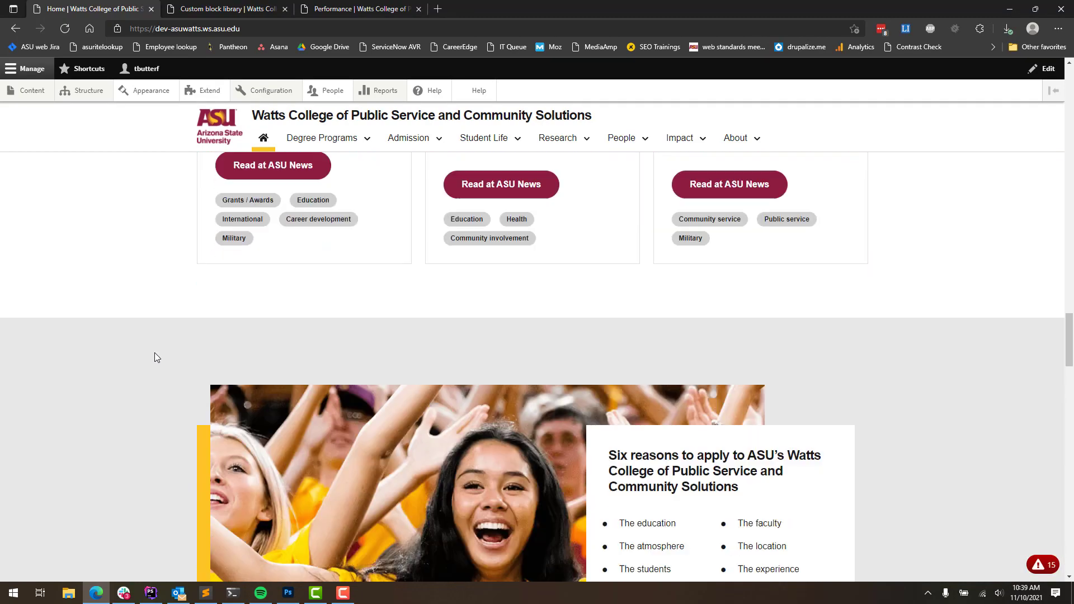
{"action": "scroll", "coordinate": [155, 355], "scroll_direction": "down", "scroll_amount": 8}
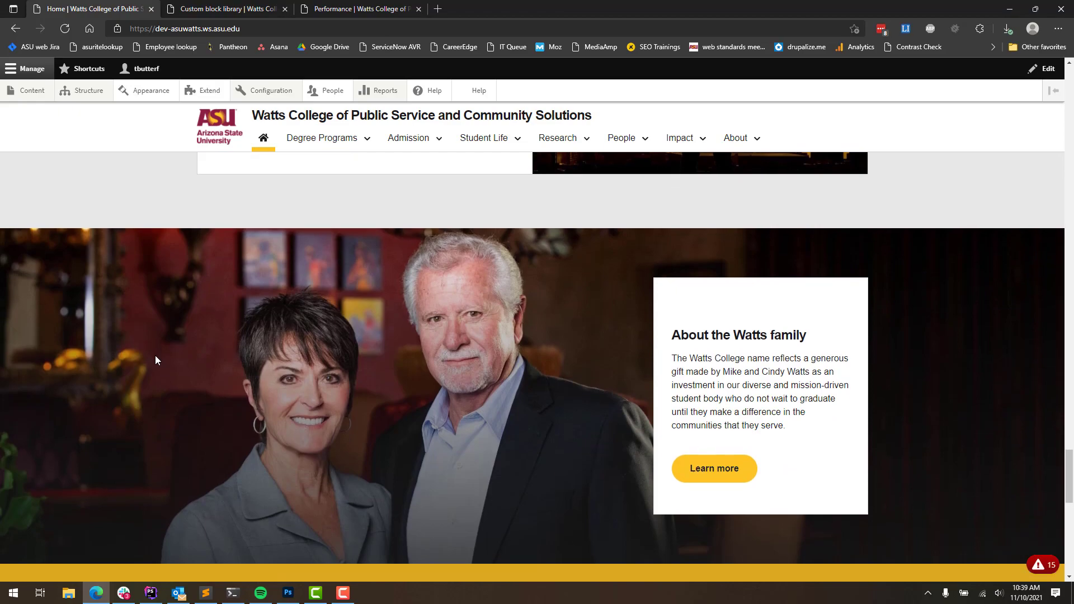
{"action": "scroll", "coordinate": [157, 357], "scroll_direction": "up", "scroll_amount": 15}
{"action": "scroll", "coordinate": [158, 362], "scroll_direction": "up", "scroll_amount": 20}
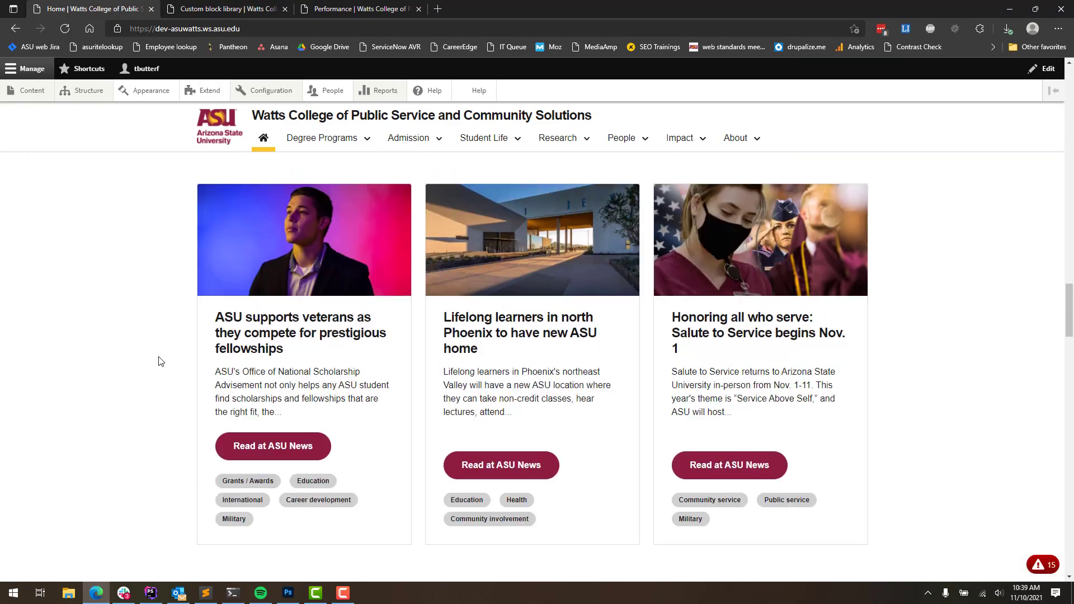
{"action": "scroll", "coordinate": [156, 354], "scroll_direction": "up", "scroll_amount": 2}
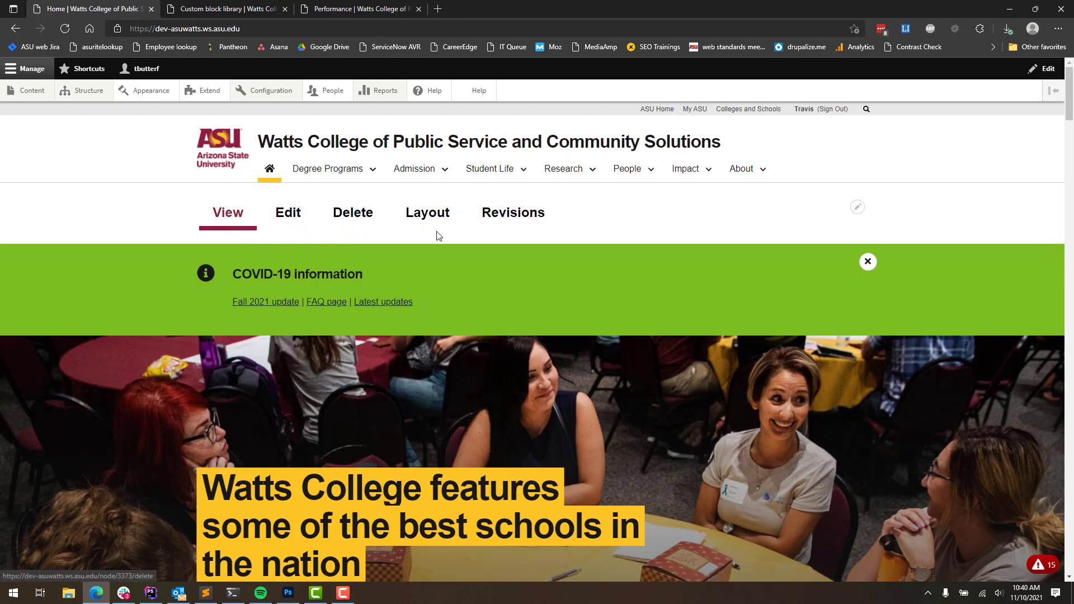
Step: Open the layout editor for the Home page
{"action": "left_click", "coordinate": [432, 216]}
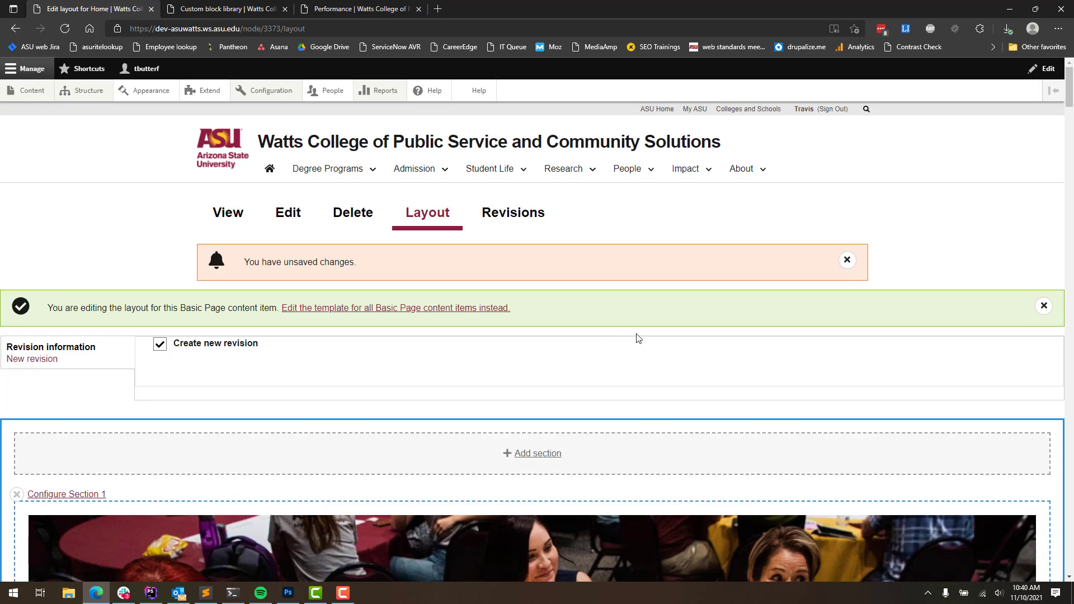
Step: Examine the Home page's first layout section from its hero to its add-block area, and view its section configuration form
{"action": "scroll", "coordinate": [469, 362], "scroll_direction": "down", "scroll_amount": 3}
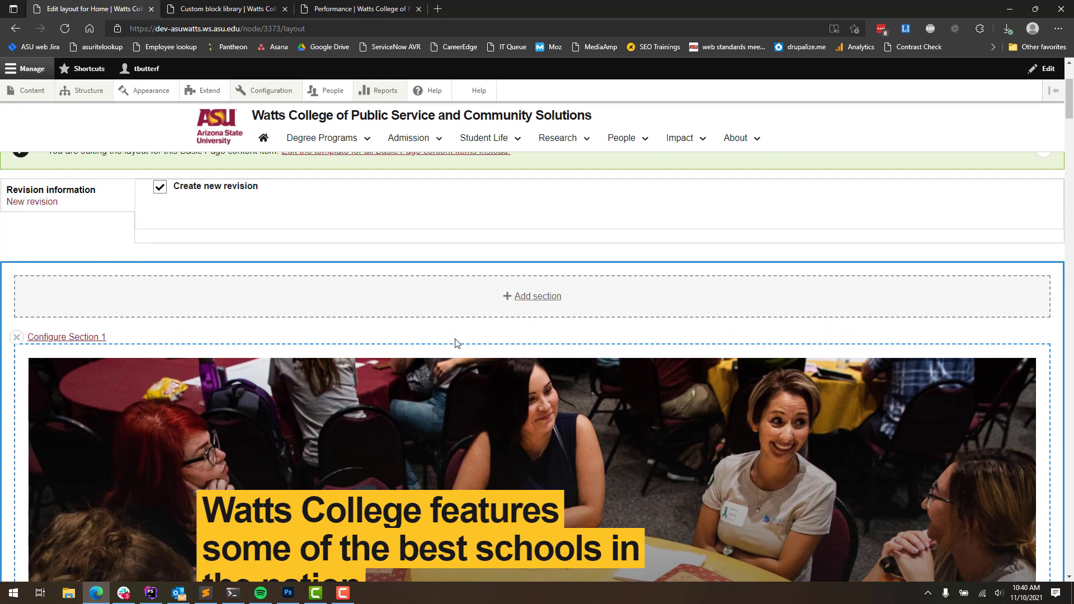
{"action": "scroll", "coordinate": [380, 336], "scroll_direction": "down", "scroll_amount": 7}
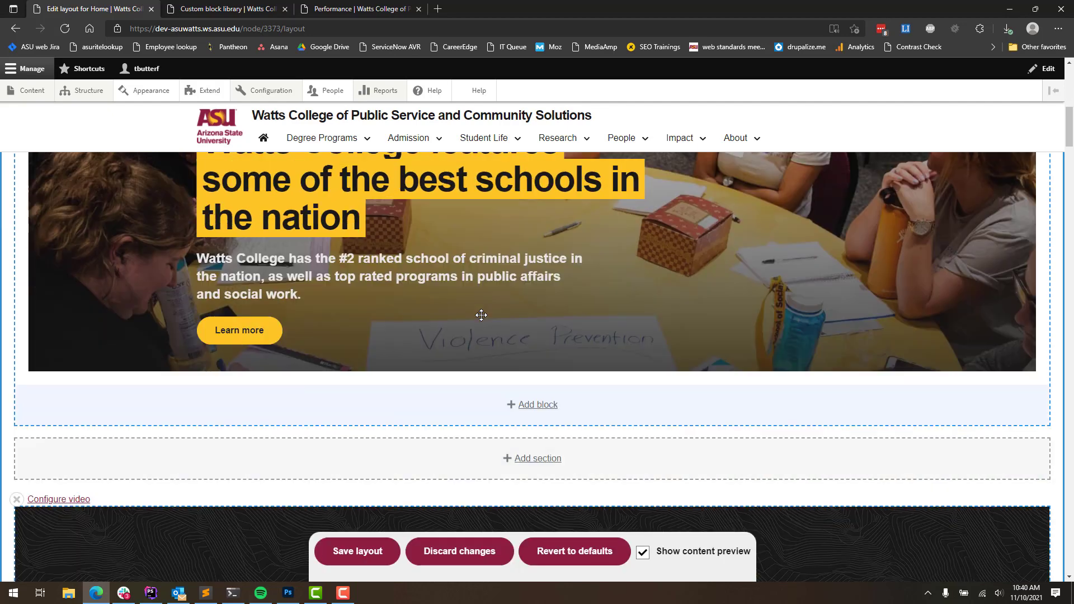
{"action": "scroll", "coordinate": [585, 314], "scroll_direction": "up", "scroll_amount": 7}
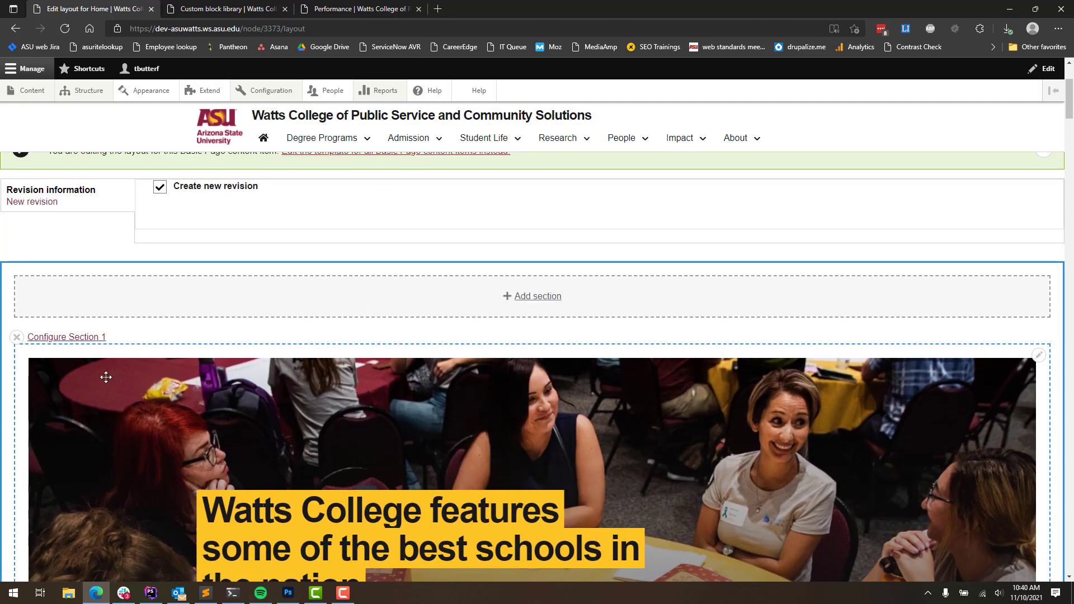
{"action": "scroll", "coordinate": [211, 385], "scroll_direction": "down", "scroll_amount": 7}
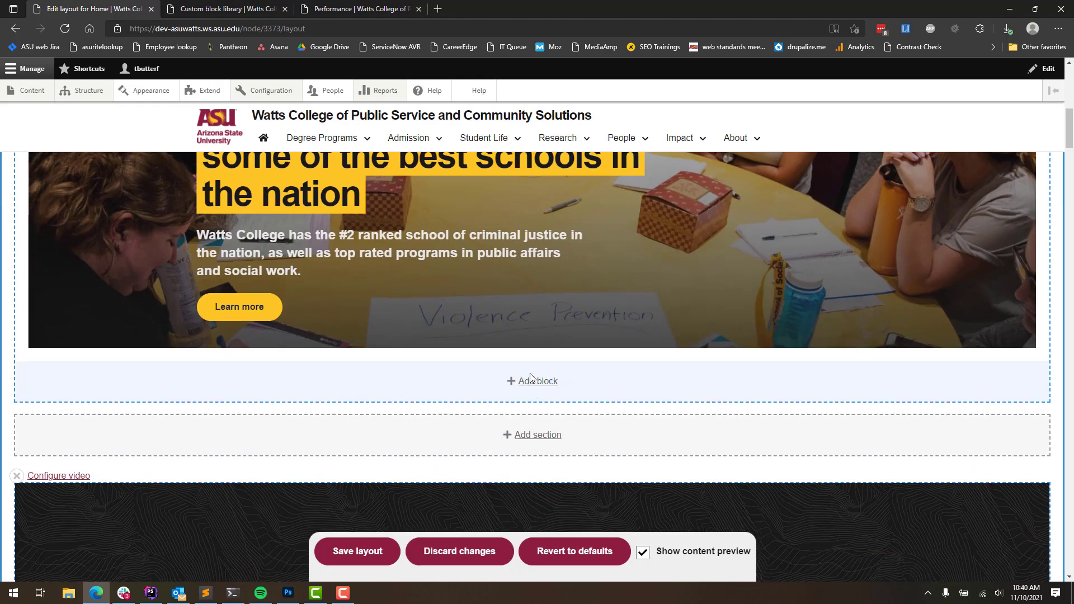
{"action": "scroll", "coordinate": [529, 373], "scroll_direction": "up", "scroll_amount": 5}
{"action": "scroll", "coordinate": [529, 373], "scroll_direction": "up", "scroll_amount": 1}
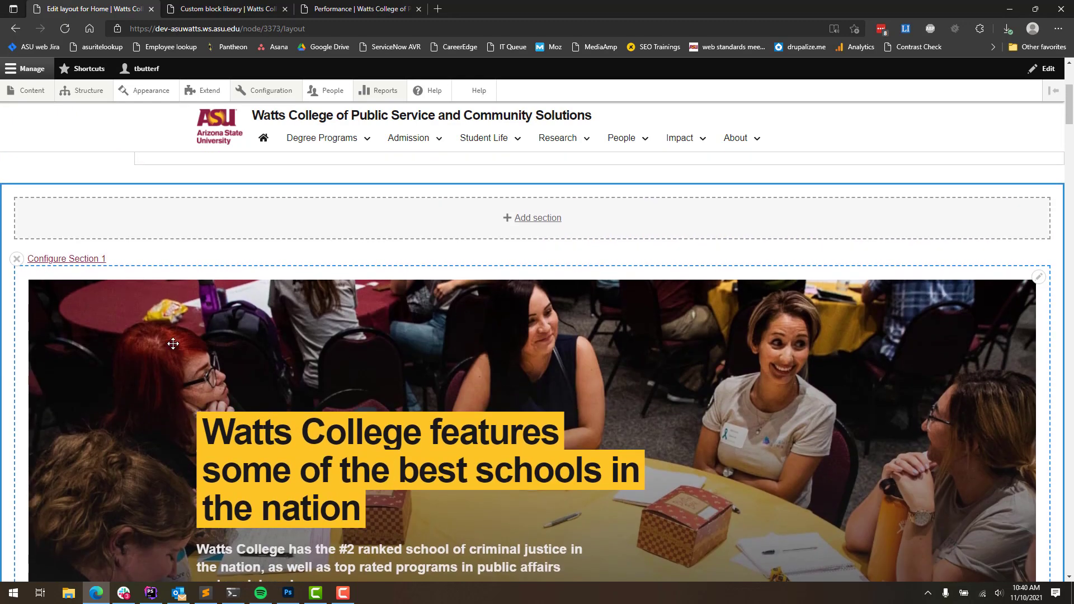
{"action": "left_click", "coordinate": [80, 260]}
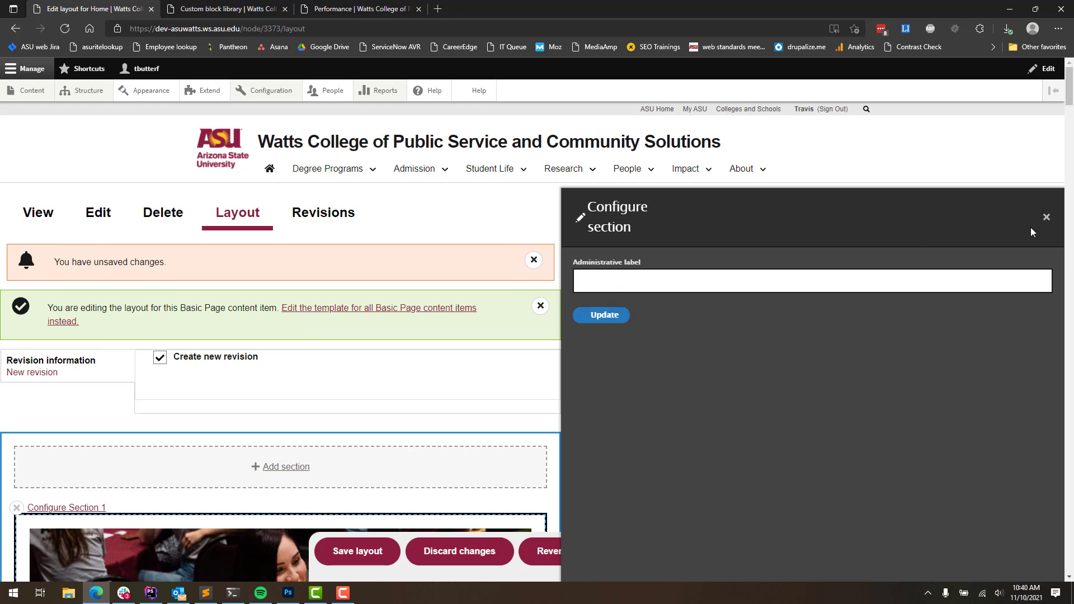
{"action": "left_click", "coordinate": [1046, 217]}
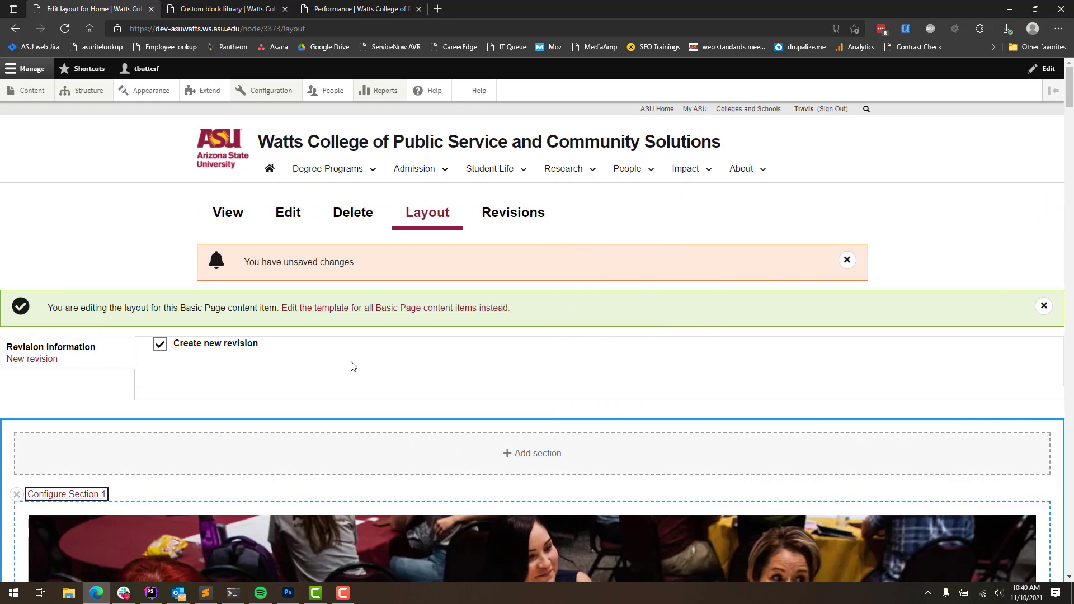
Step: Review the hero block within Section 1 and where blocks and sections can be added below it
{"action": "scroll", "coordinate": [347, 361], "scroll_direction": "down", "scroll_amount": 3}
{"action": "scroll", "coordinate": [346, 358], "scroll_direction": "down", "scroll_amount": 2}
{"action": "scroll", "coordinate": [262, 351], "scroll_direction": "down", "scroll_amount": 2}
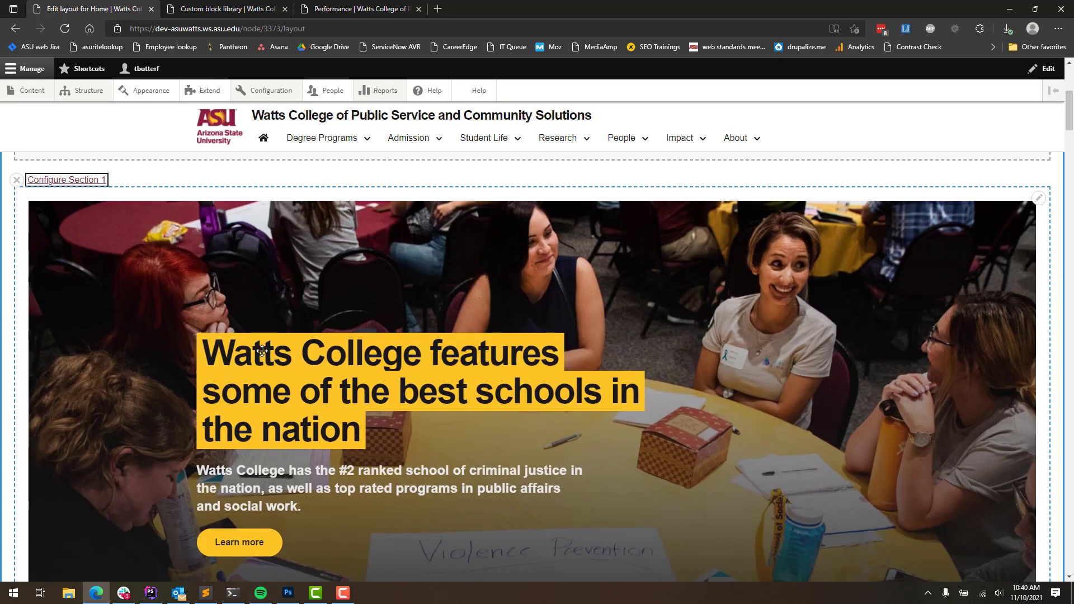
{"action": "scroll", "coordinate": [262, 350], "scroll_direction": "down", "scroll_amount": 5}
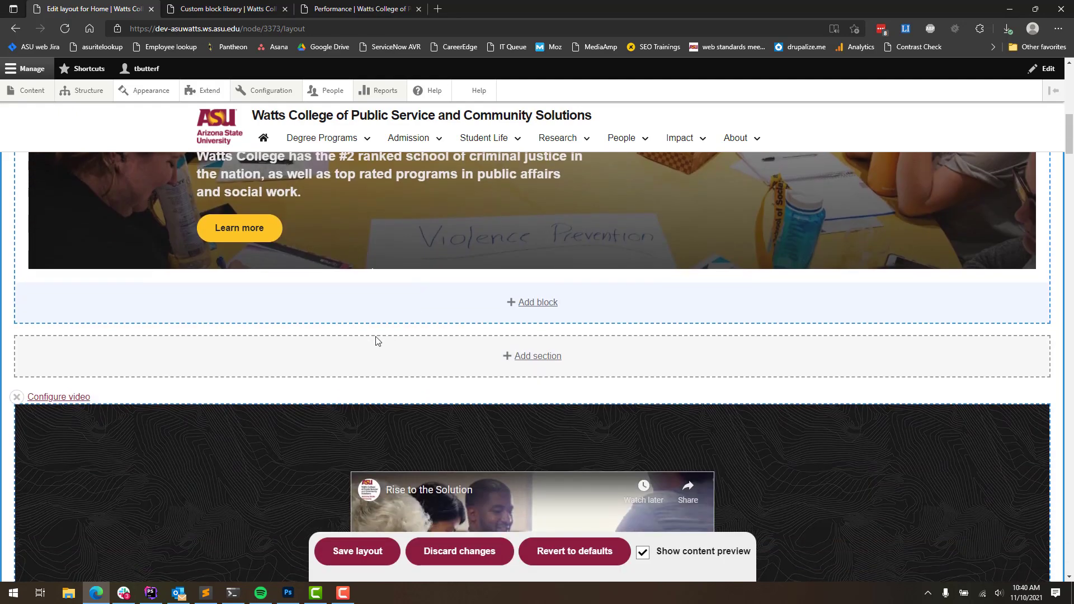
{"action": "scroll", "coordinate": [413, 338], "scroll_direction": "up", "scroll_amount": 1}
{"action": "scroll", "coordinate": [412, 338], "scroll_direction": "up", "scroll_amount": 4}
{"action": "scroll", "coordinate": [554, 382], "scroll_direction": "down", "scroll_amount": 4}
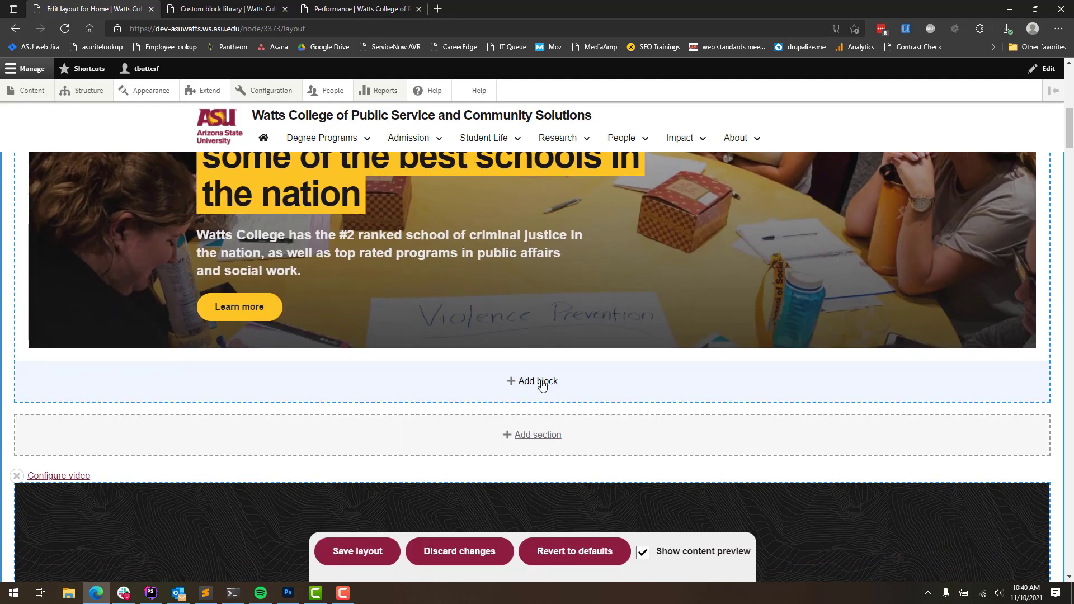
{"action": "scroll", "coordinate": [506, 377], "scroll_direction": "up", "scroll_amount": 4}
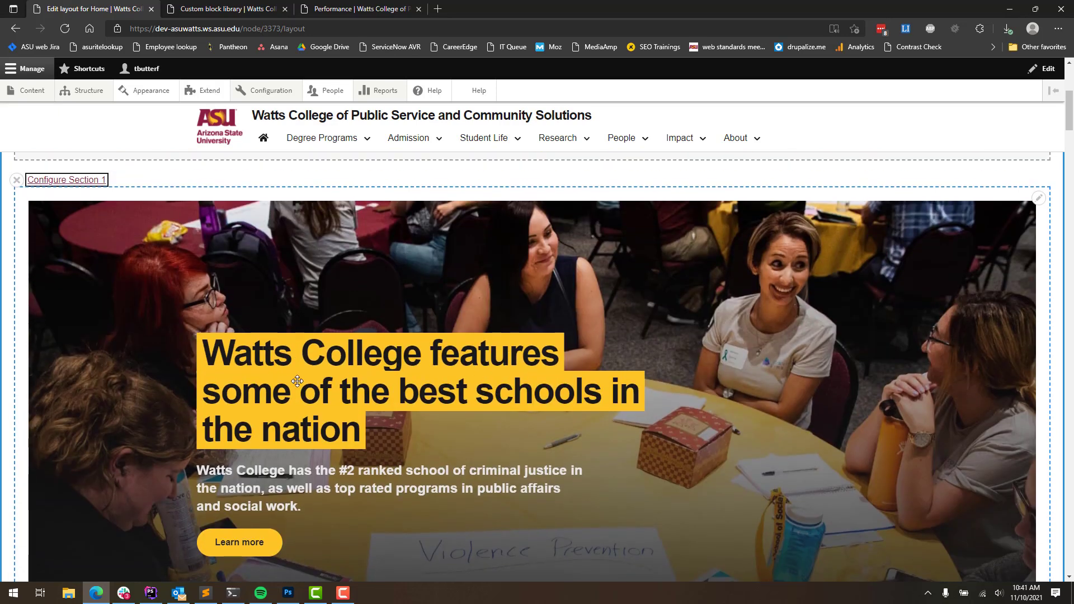
Step: Open the configuration form of the hero block in Section 1
{"action": "left_click", "coordinate": [1039, 202]}
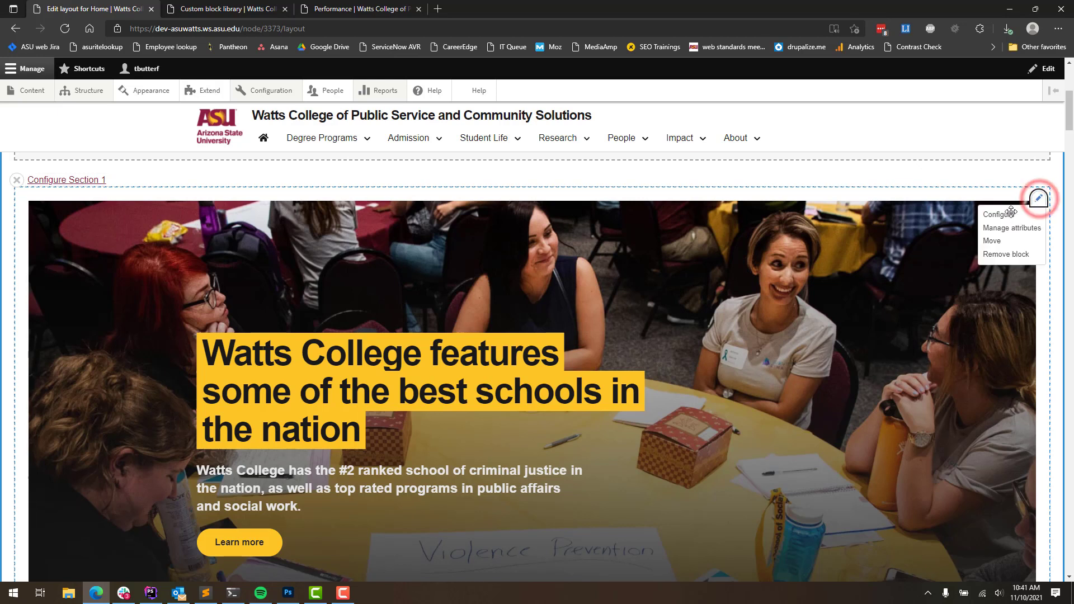
{"action": "left_click", "coordinate": [1039, 201]}
{"action": "left_click", "coordinate": [1038, 202]}
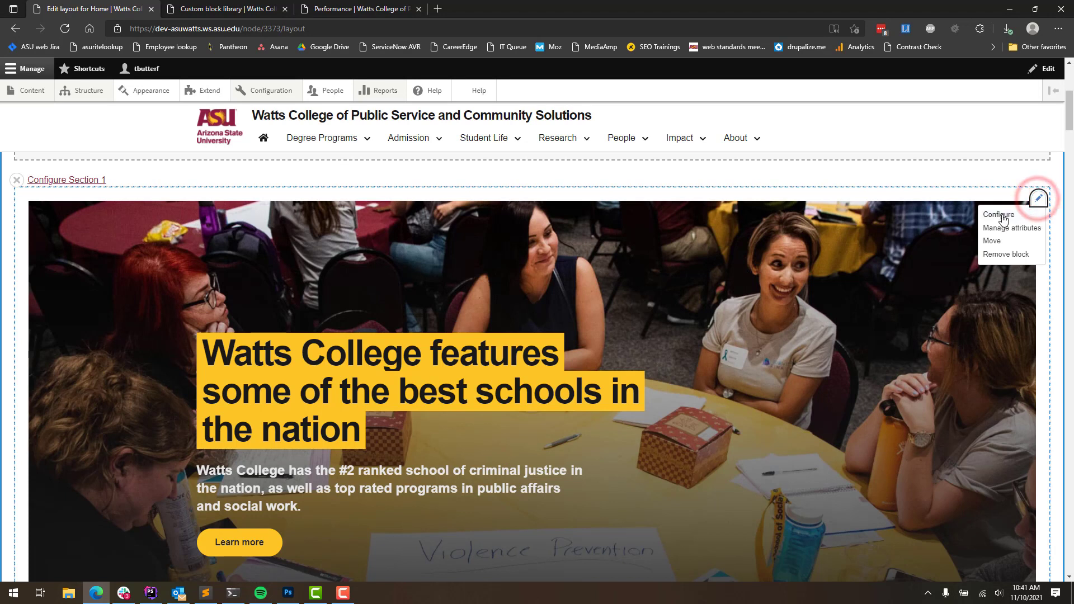
{"action": "left_click", "coordinate": [1001, 215]}
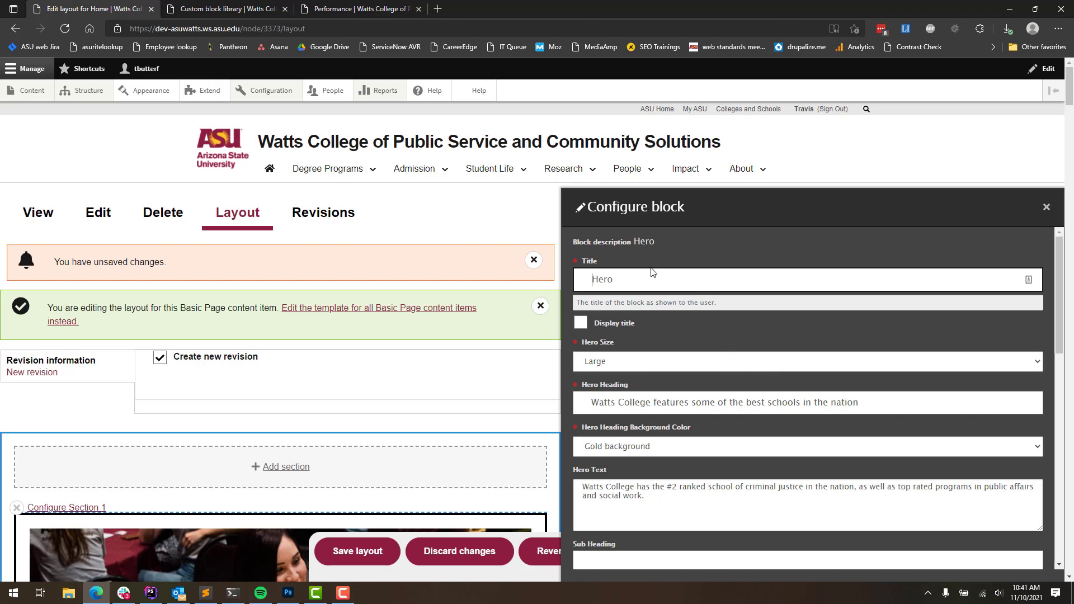
Step: Examine the hero block's Title field, its help text and the Display title option
{"action": "double_click", "coordinate": [623, 286]}
{"action": "left_click", "coordinate": [628, 281]}
{"action": "double_click", "coordinate": [634, 280]}
{"action": "scroll", "coordinate": [702, 263], "scroll_direction": "down", "scroll_amount": 1}
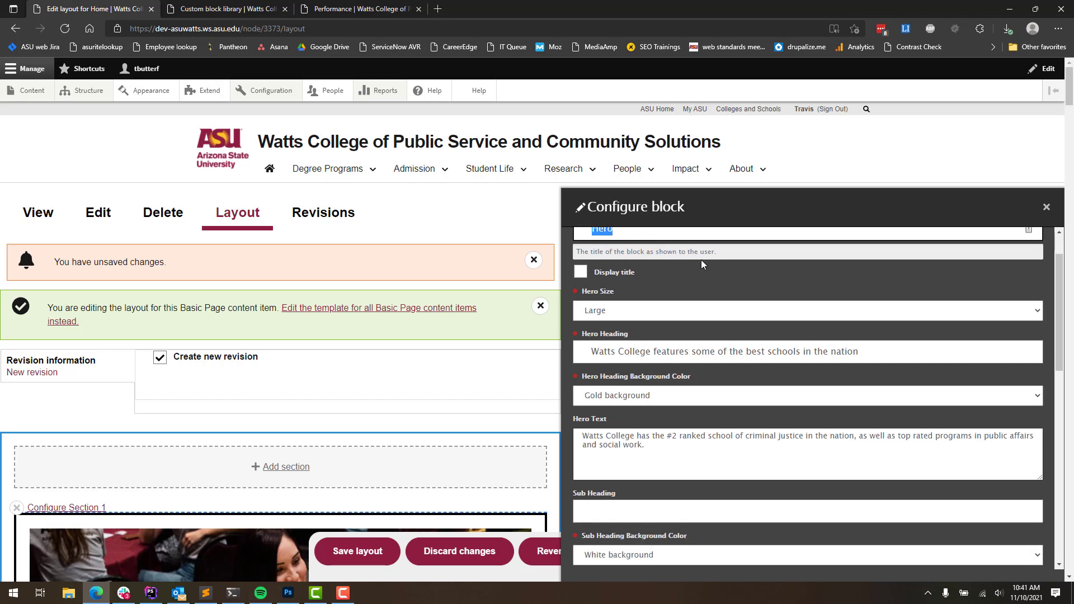
{"action": "scroll", "coordinate": [689, 270], "scroll_direction": "up", "scroll_amount": 1}
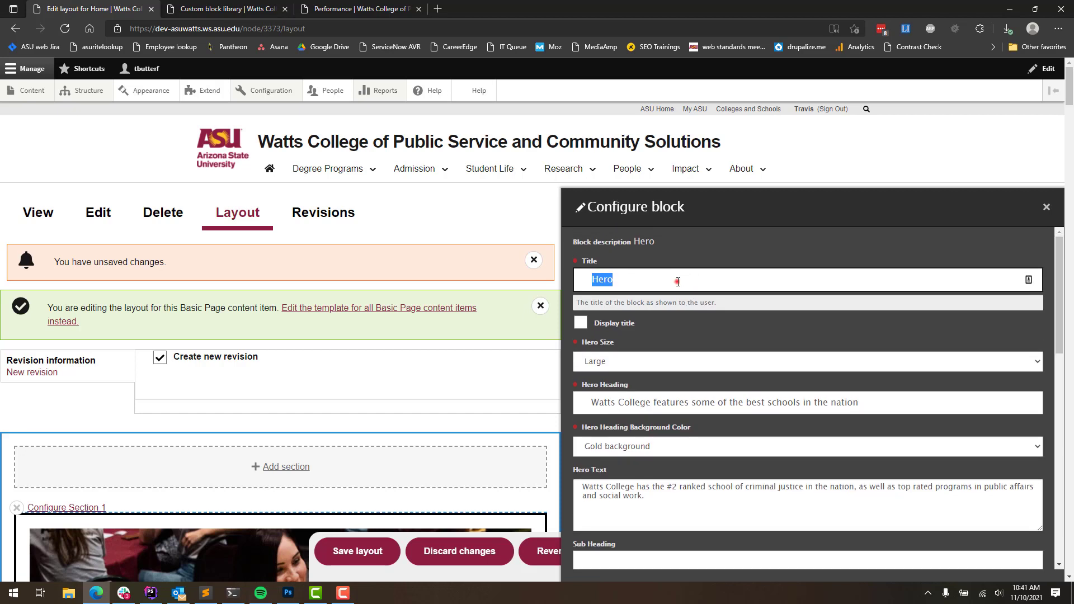
{"action": "left_click", "coordinate": [677, 281]}
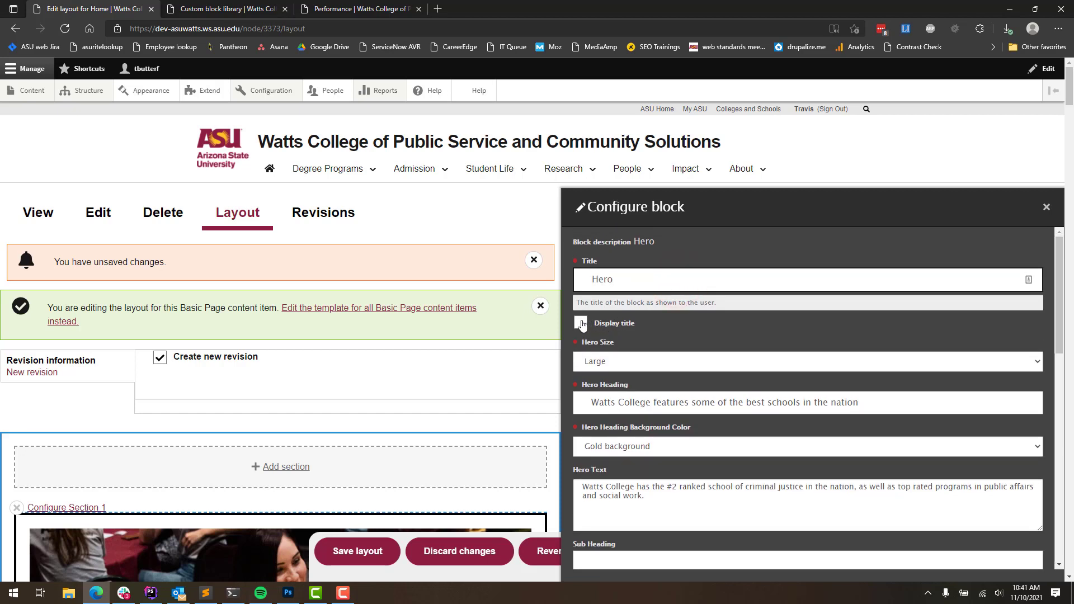
{"action": "left_click_drag", "start_coordinate": [582, 302], "coordinate": [727, 308]}
{"action": "left_click", "coordinate": [733, 302]}
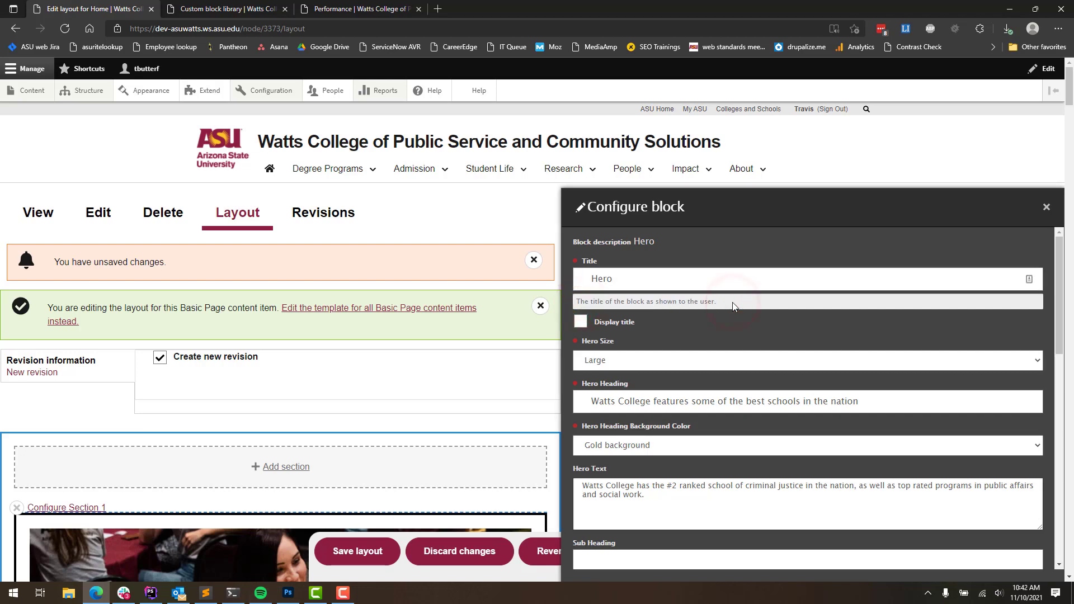
{"action": "left_click", "coordinate": [612, 275]}
Step: Examine the hero block's size choices, heading text and heading background color options
{"action": "scroll", "coordinate": [687, 307], "scroll_direction": "down", "scroll_amount": 1}
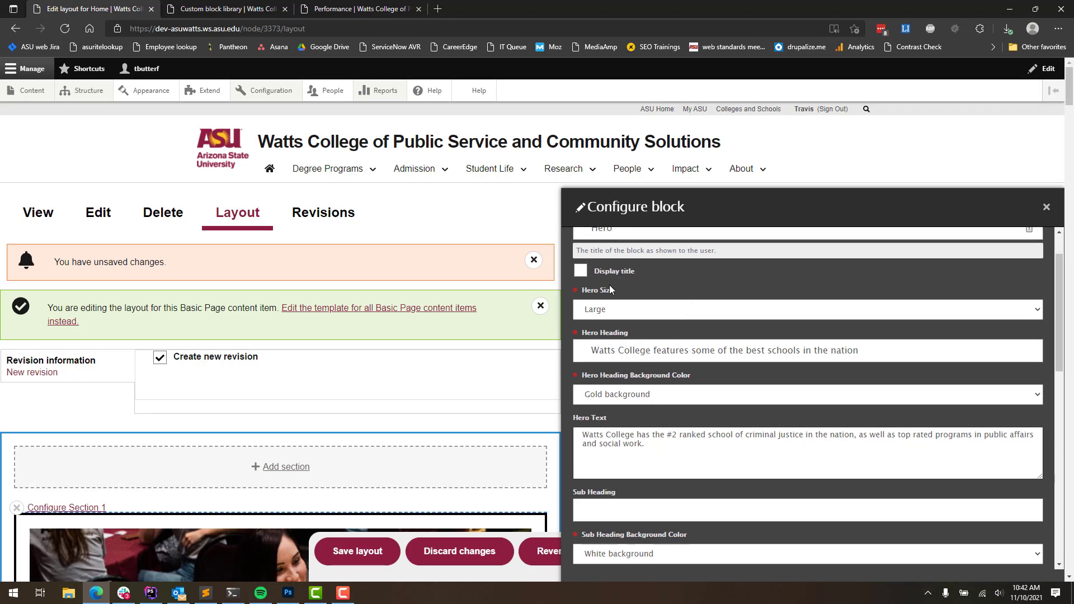
{"action": "left_click", "coordinate": [631, 310]}
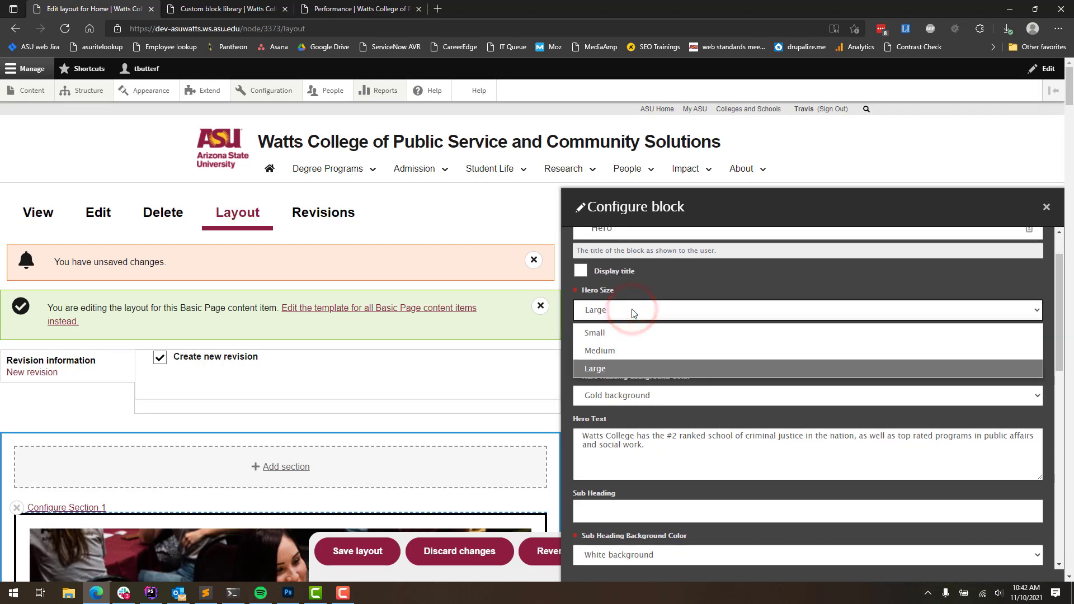
{"action": "left_click", "coordinate": [634, 312]}
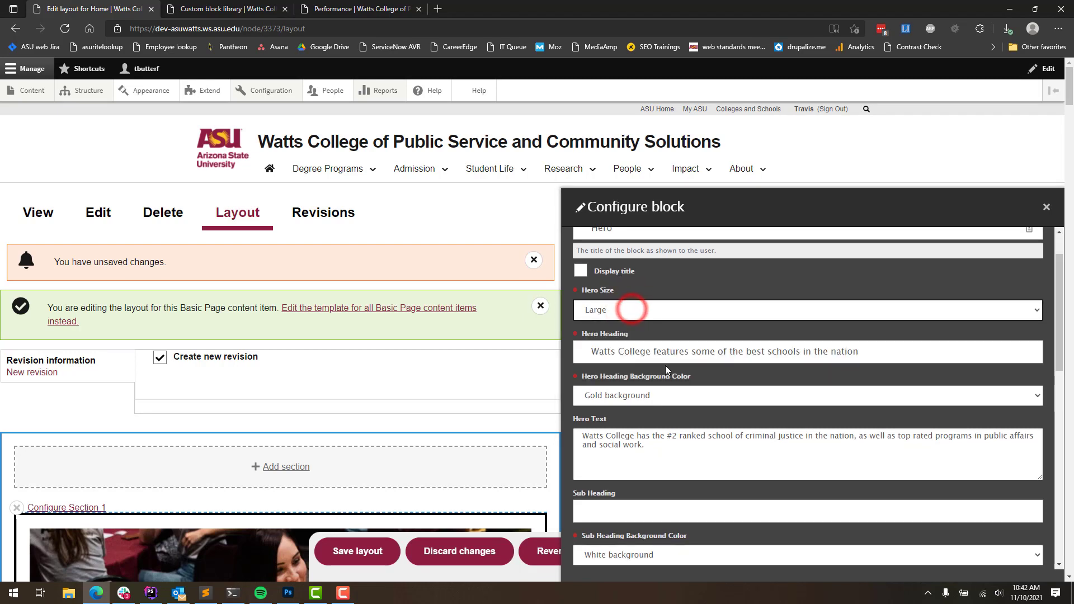
{"action": "scroll", "coordinate": [665, 361], "scroll_direction": "down", "scroll_amount": 1}
{"action": "scroll", "coordinate": [663, 355], "scroll_direction": "down", "scroll_amount": 1}
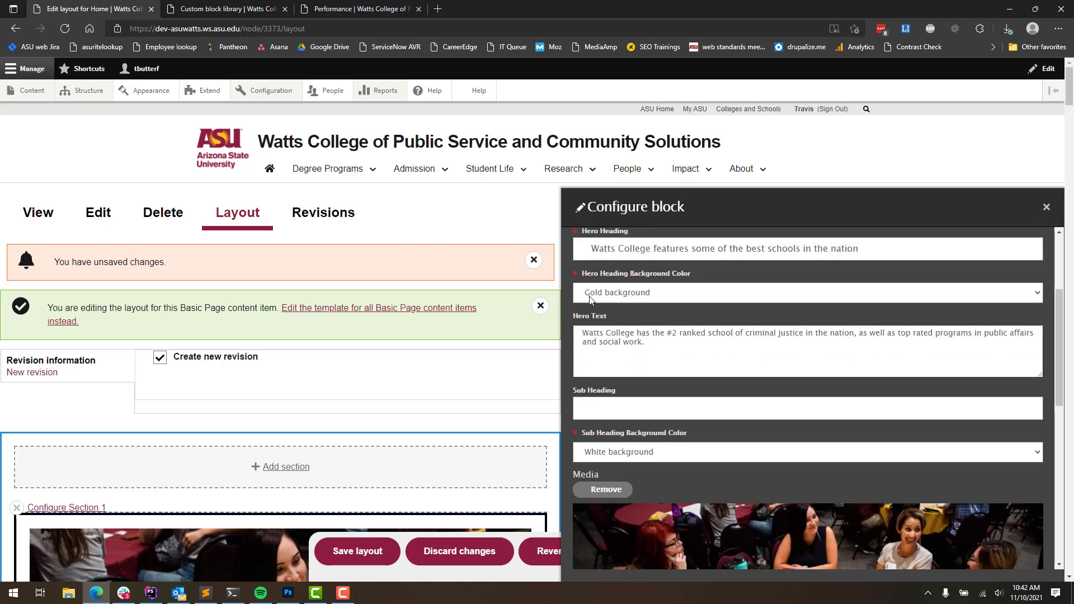
{"action": "left_click", "coordinate": [687, 291]}
{"action": "left_click", "coordinate": [687, 290]}
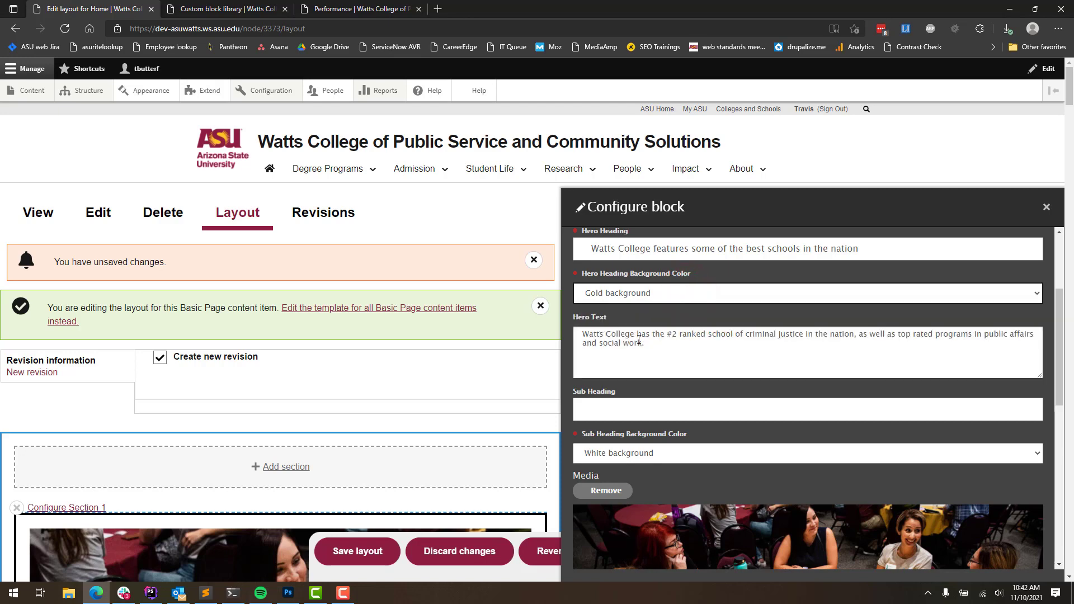
Step: Look through the hero block's hero text, sub heading, media image and Two CTA settings
{"action": "scroll", "coordinate": [684, 355], "scroll_direction": "down", "scroll_amount": 4}
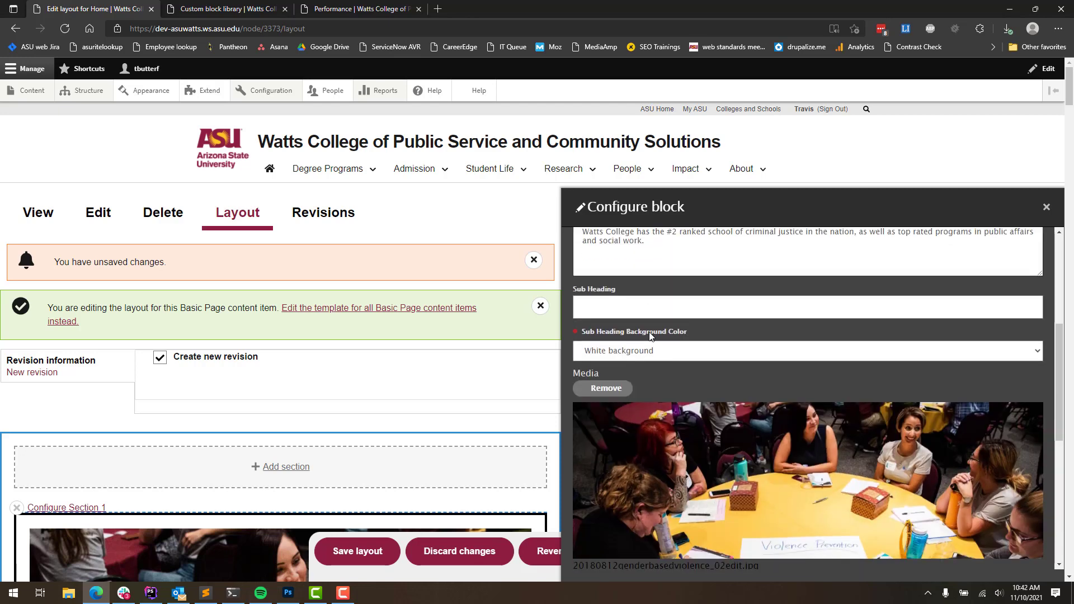
{"action": "scroll", "coordinate": [655, 303], "scroll_direction": "up", "scroll_amount": 1}
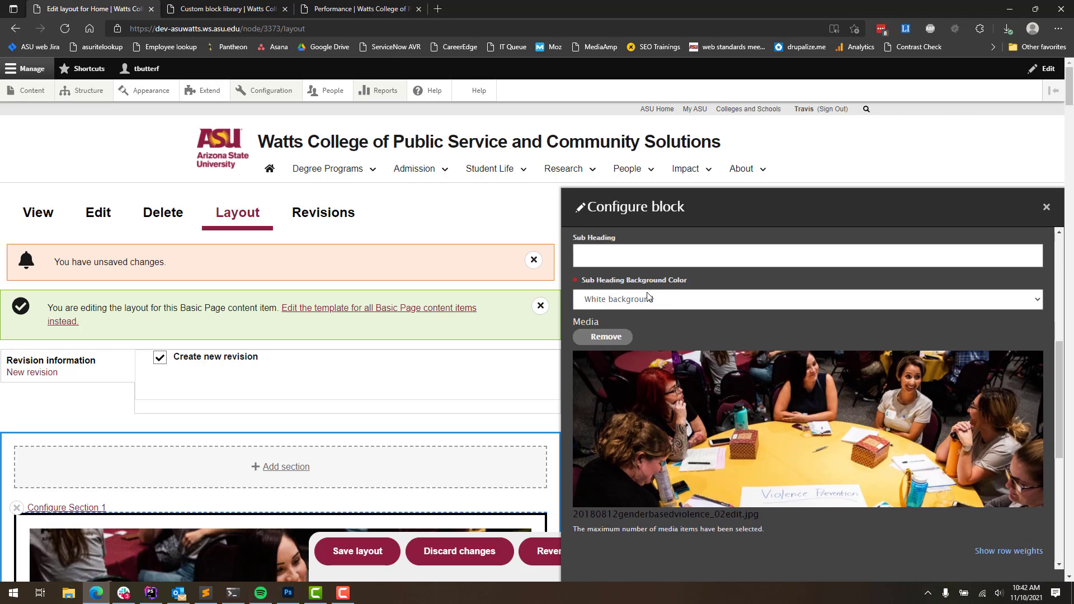
{"action": "scroll", "coordinate": [656, 323], "scroll_direction": "down", "scroll_amount": 1}
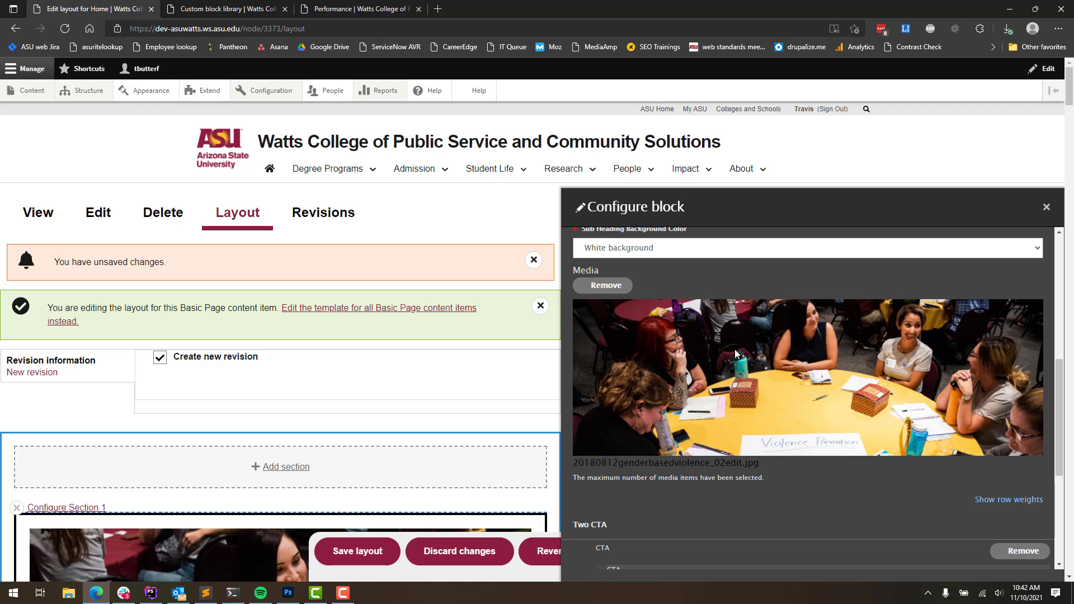
{"action": "scroll", "coordinate": [749, 338], "scroll_direction": "down", "scroll_amount": 4}
{"action": "right_click", "coordinate": [601, 319]}
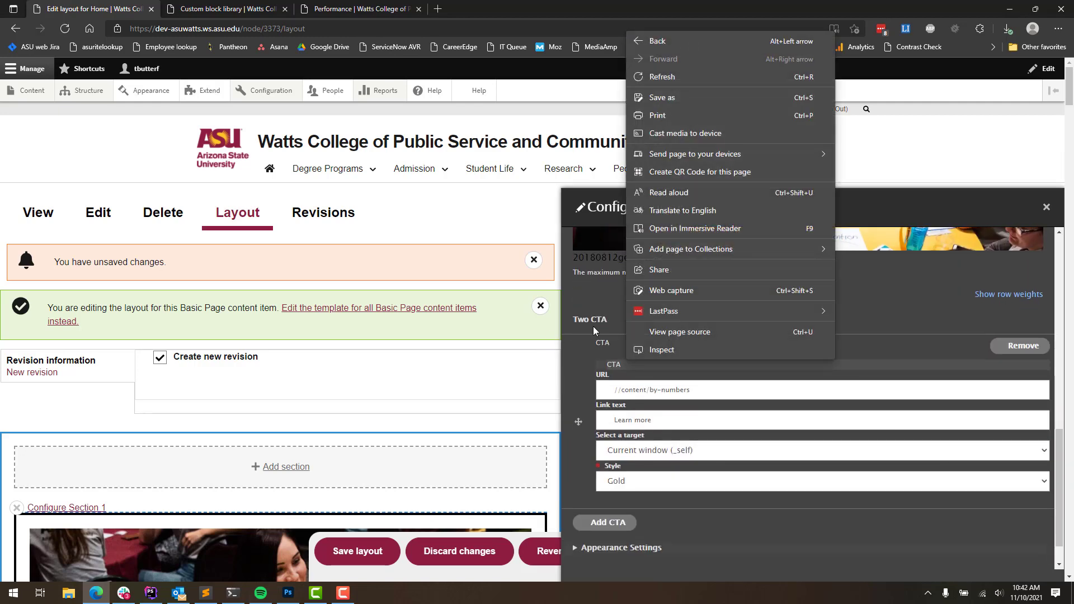
{"action": "left_click", "coordinate": [606, 306]}
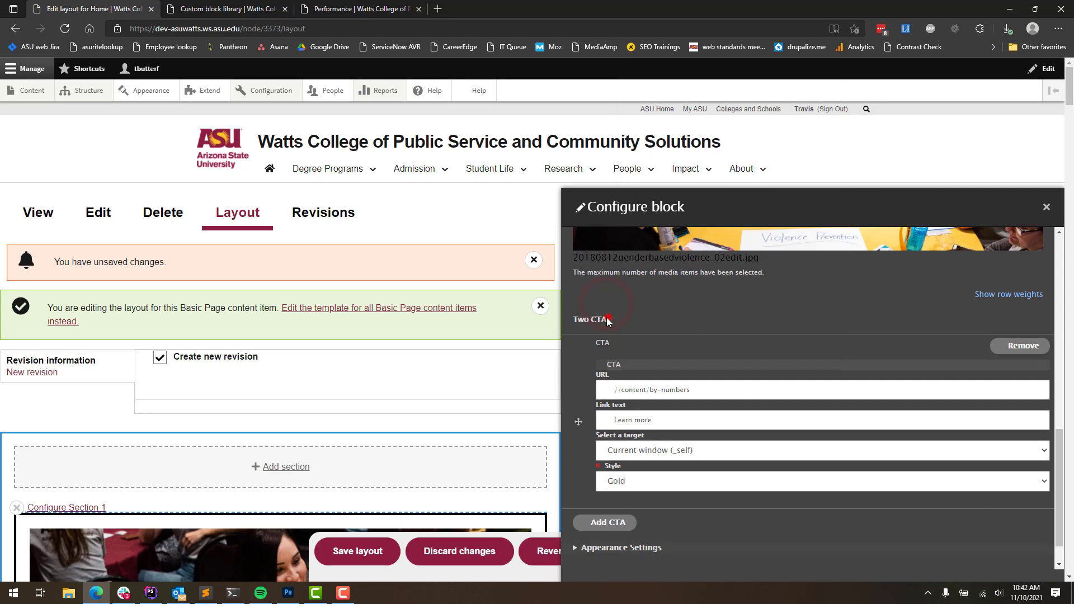
{"action": "double_click", "coordinate": [606, 318]}
{"action": "scroll", "coordinate": [757, 307], "scroll_direction": "down", "scroll_amount": 1}
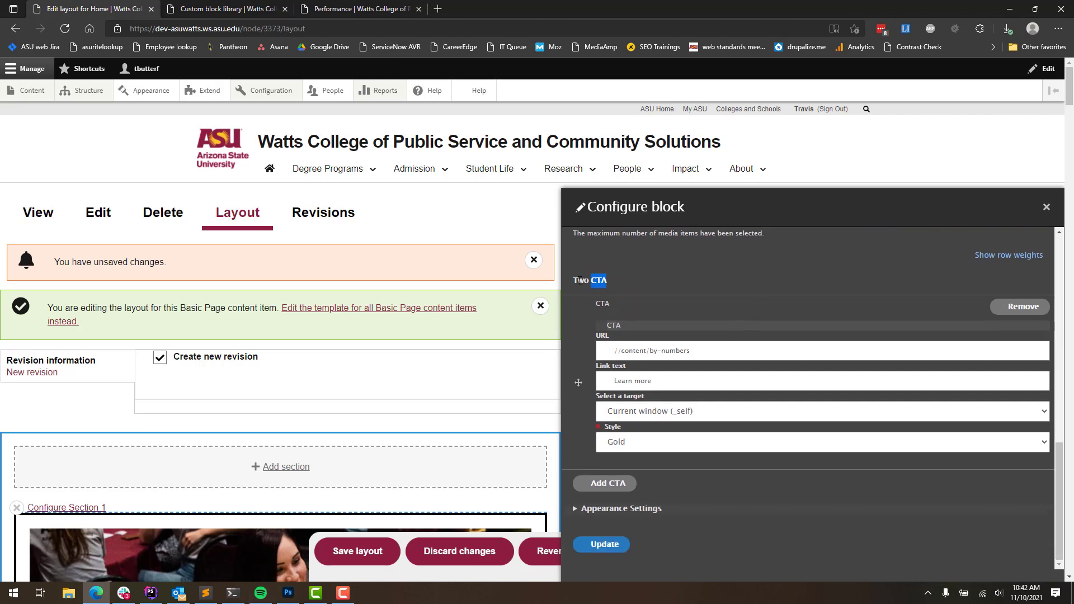
{"action": "left_click", "coordinate": [622, 283]}
Step: Remove the extra leading slash from the hero CTA's URL so it reads /content/by-numbers
{"action": "left_click", "coordinate": [619, 350]}
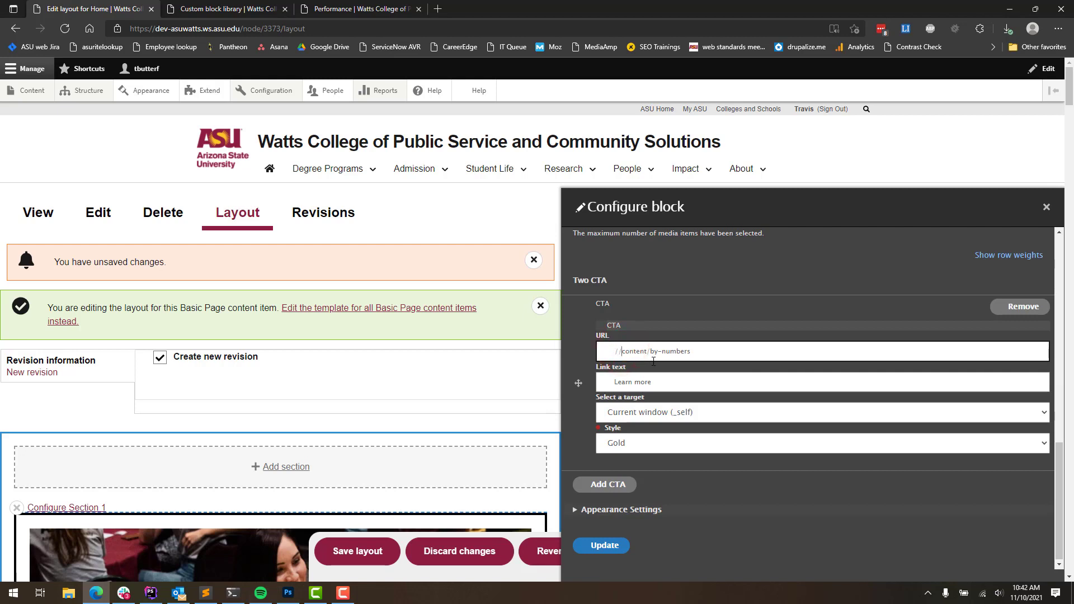
{"action": "key", "text": "BackSpace"}
{"action": "left_click", "coordinate": [711, 351]}
Step: Compare the hero CTA's relative URL and its leading slash with the site's base address
{"action": "left_click_drag", "start_coordinate": [617, 351], "coordinate": [701, 347]}
{"action": "left_click_drag", "start_coordinate": [620, 351], "coordinate": [612, 351]}
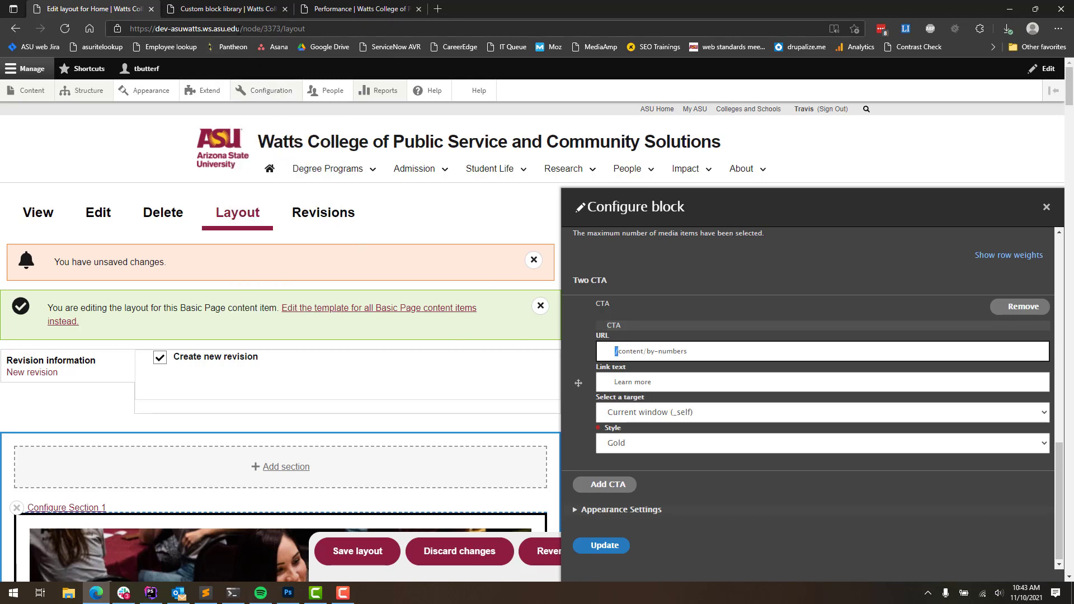
{"action": "left_click_drag", "start_coordinate": [239, 29], "coordinate": [130, 28]}
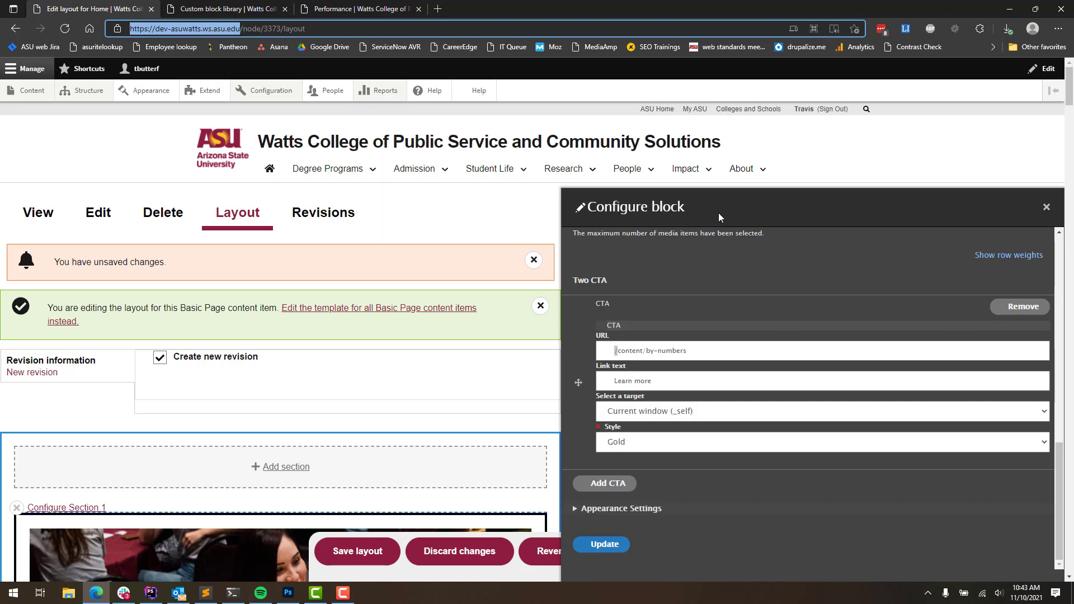
{"action": "left_click_drag", "start_coordinate": [687, 351], "coordinate": [613, 353]}
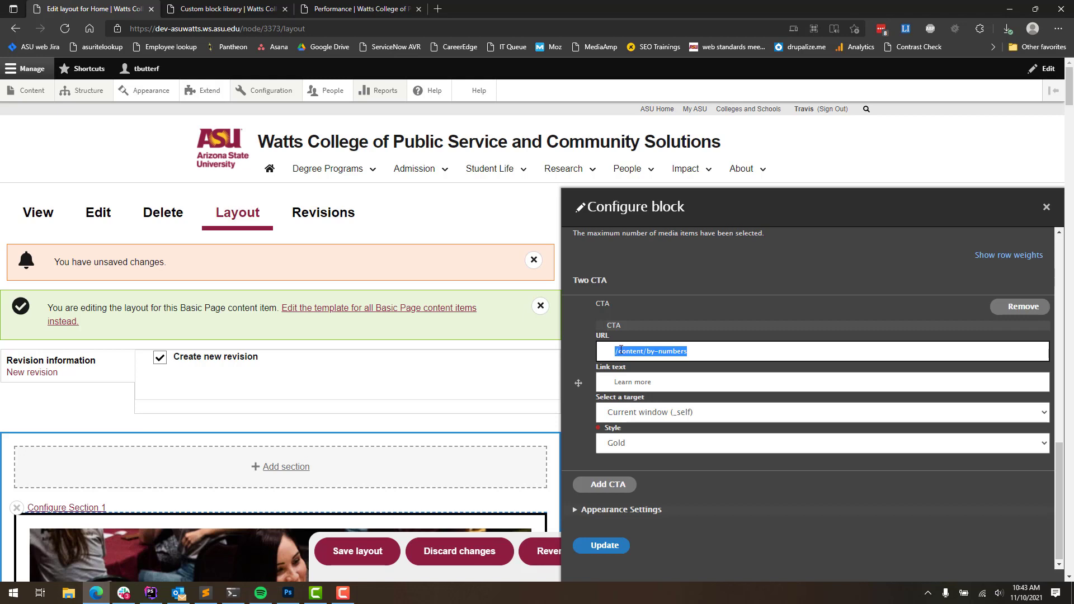
{"action": "left_click", "coordinate": [615, 353]}
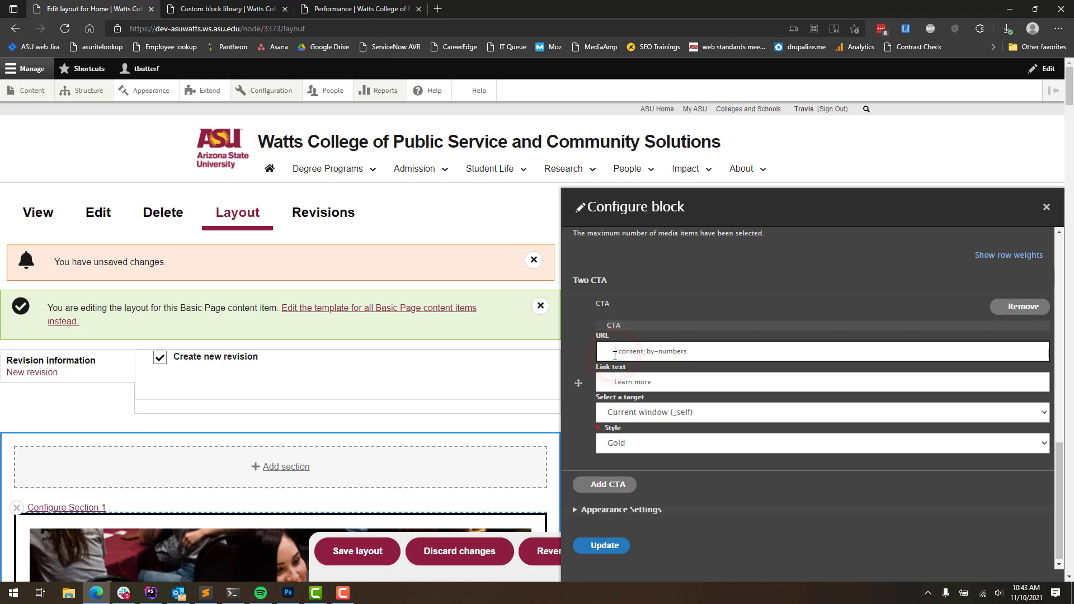
{"action": "left_click", "coordinate": [702, 356]}
{"action": "left_click_drag", "start_coordinate": [700, 353], "coordinate": [613, 352]}
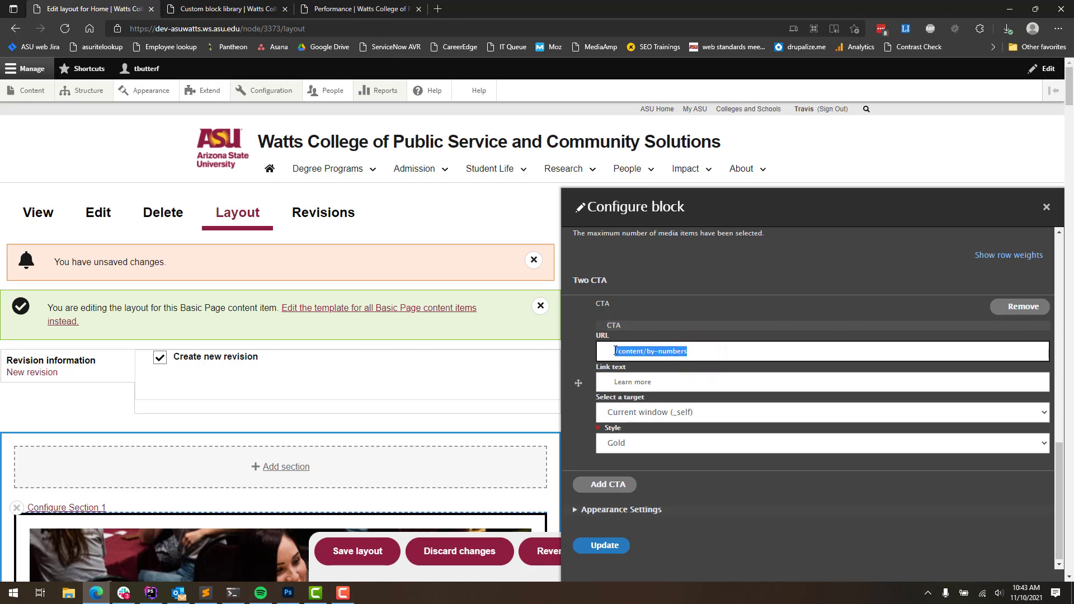
Step: Examine the hero CTA's URL and link text entries
{"action": "left_click", "coordinate": [614, 351]}
{"action": "left_click_drag", "start_coordinate": [649, 350], "coordinate": [726, 350]}
{"action": "left_click", "coordinate": [678, 380]}
{"action": "double_click", "coordinate": [680, 380]}
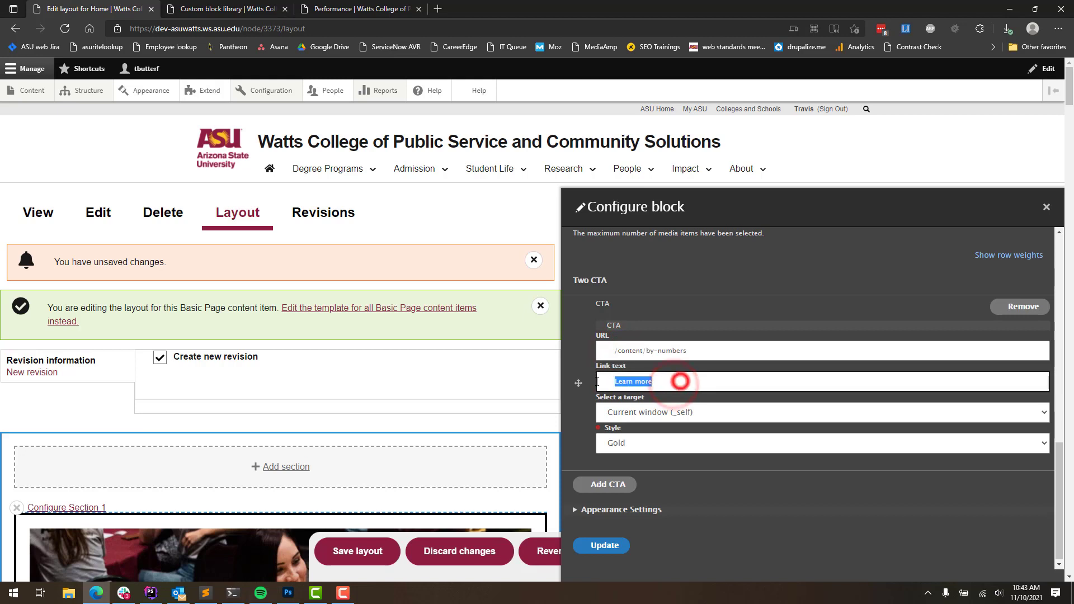
Step: Review the hero CTA's link target choices and set the target to None
{"action": "left_click", "coordinate": [707, 413]}
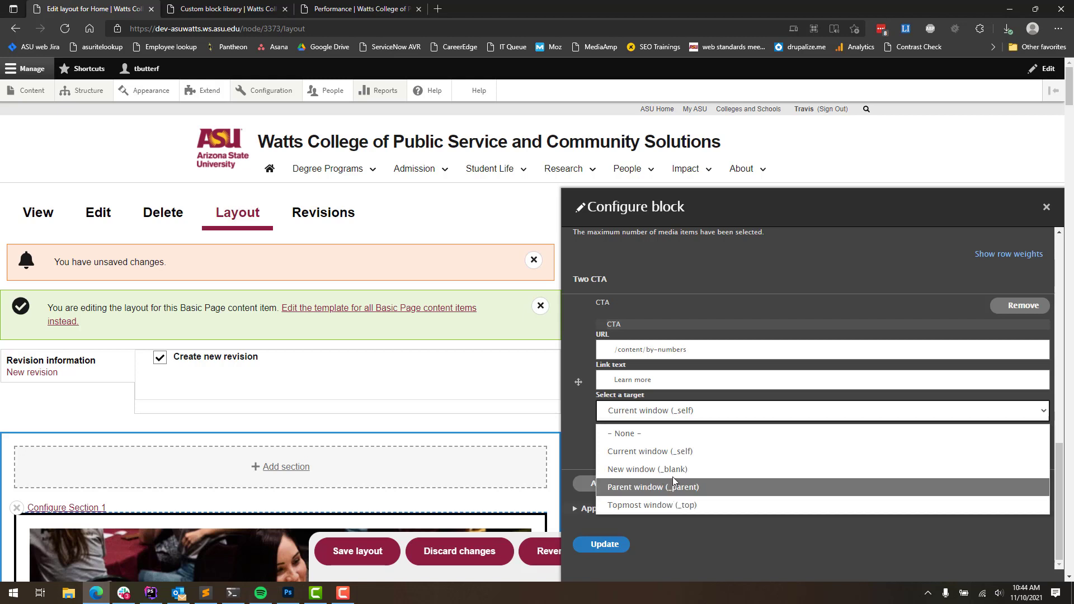
{"action": "left_click", "coordinate": [651, 434]}
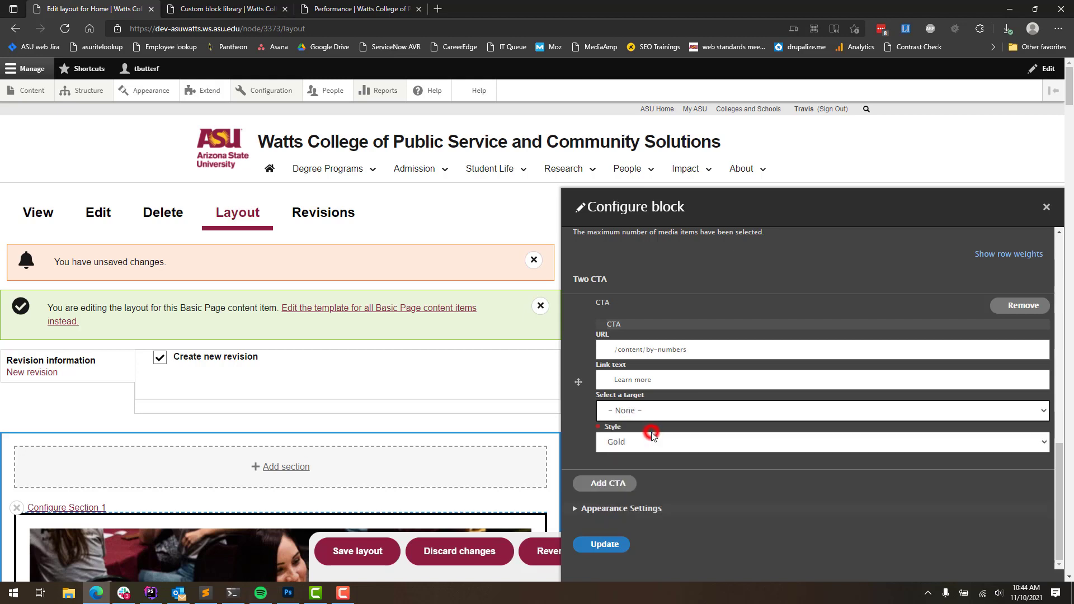
{"action": "left_click", "coordinate": [679, 411]}
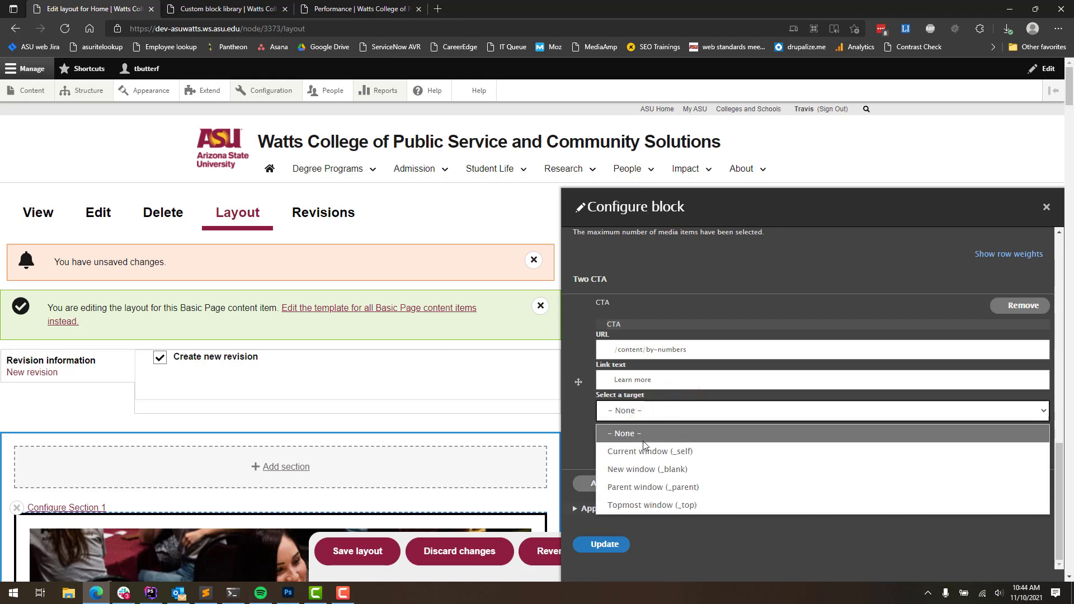
{"action": "left_click", "coordinate": [654, 428]}
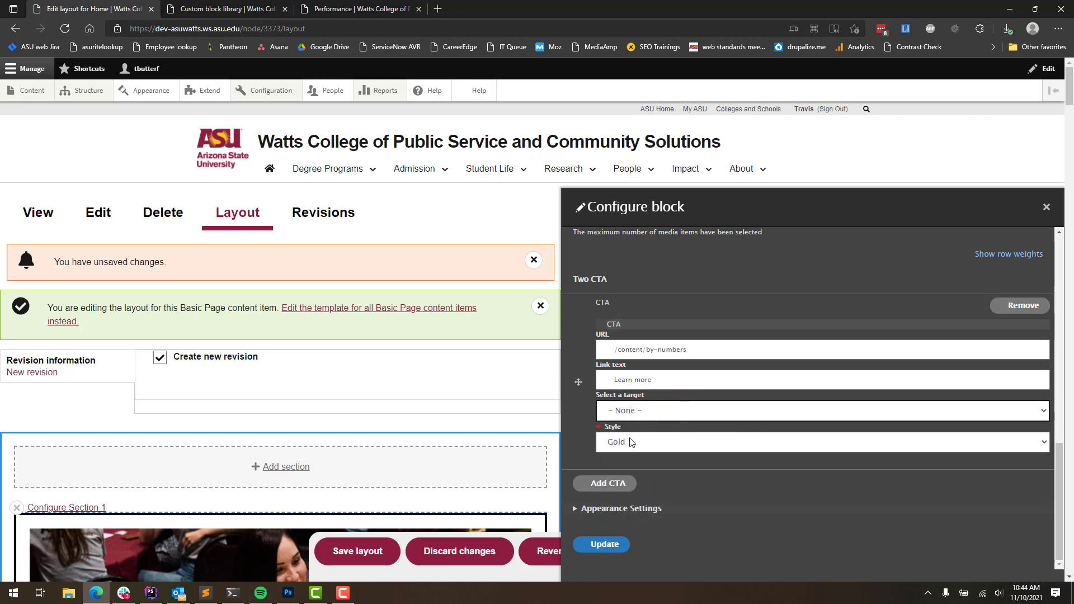
Step: Examine the CTA's style choices and the hero block's top spacing choices in the Appearance Settings
{"action": "left_click", "coordinate": [783, 442]}
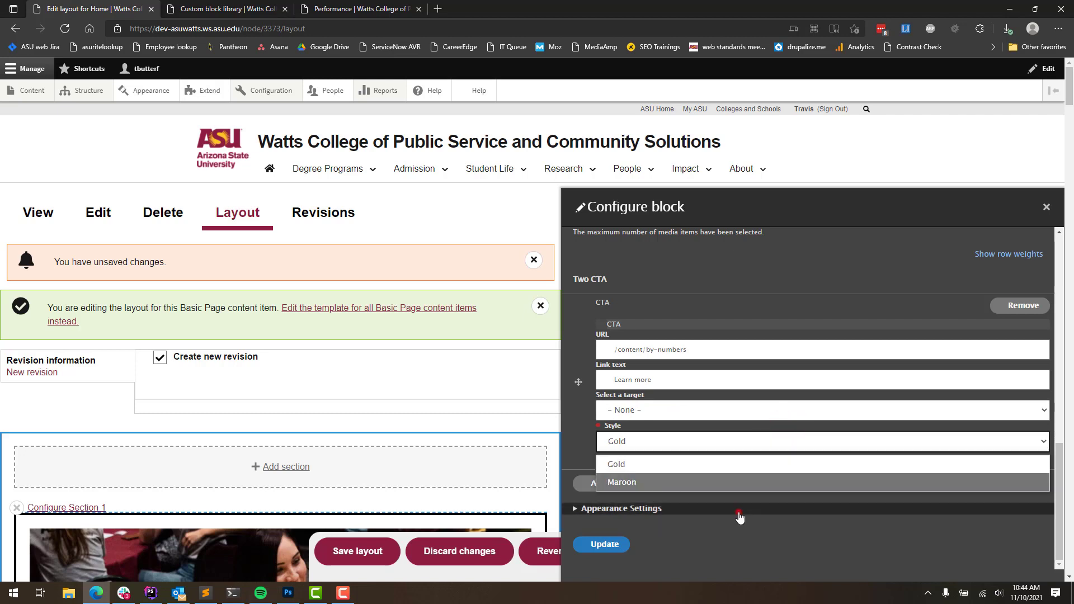
{"action": "left_click", "coordinate": [738, 510]}
{"action": "left_click", "coordinate": [621, 508]}
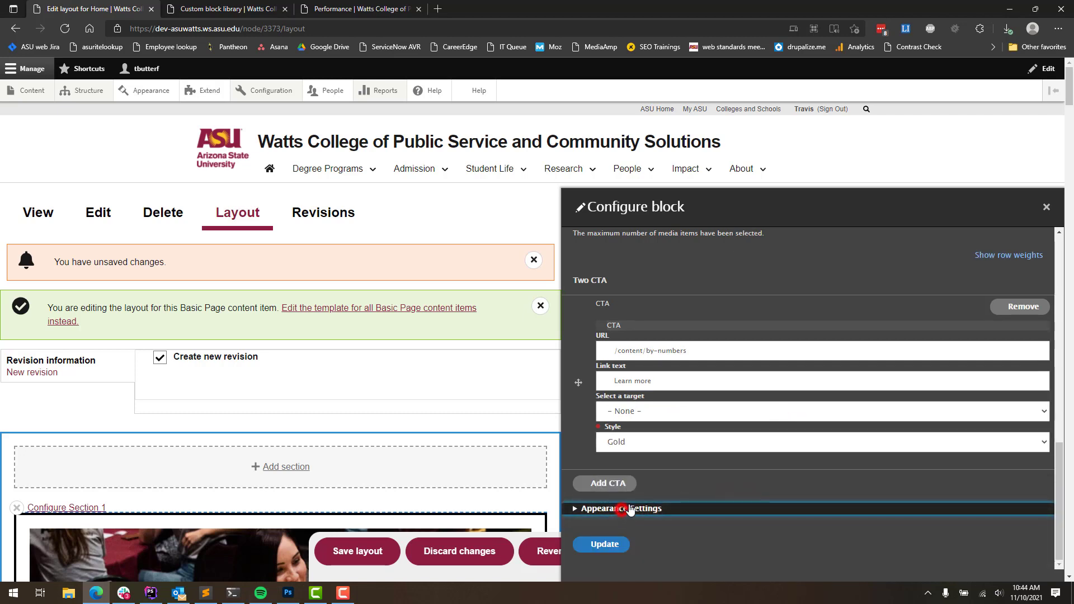
{"action": "scroll", "coordinate": [676, 468], "scroll_direction": "down", "scroll_amount": 7}
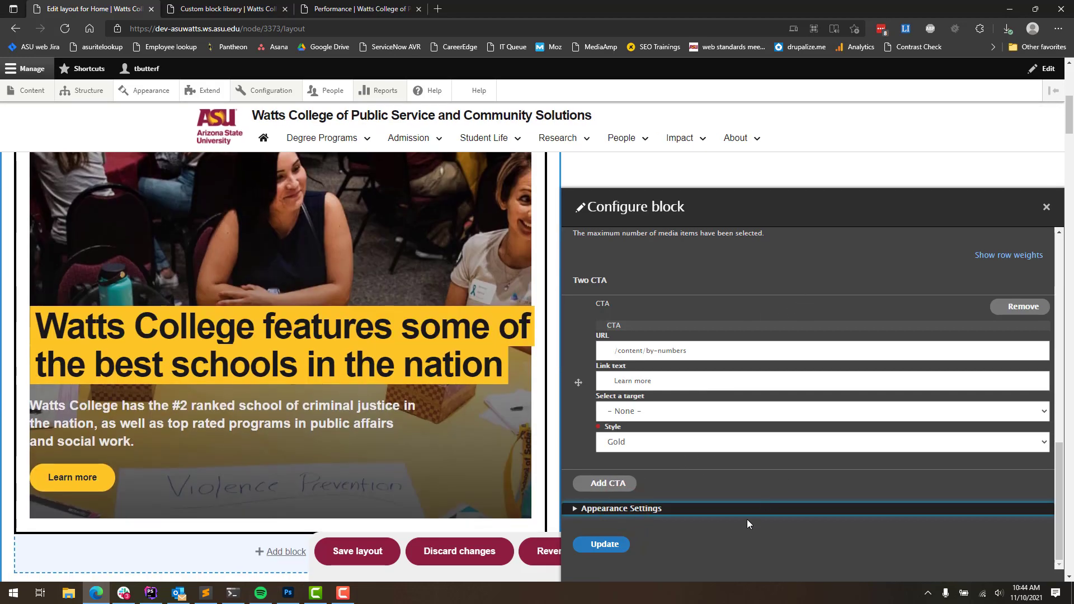
{"action": "left_click", "coordinate": [626, 509]}
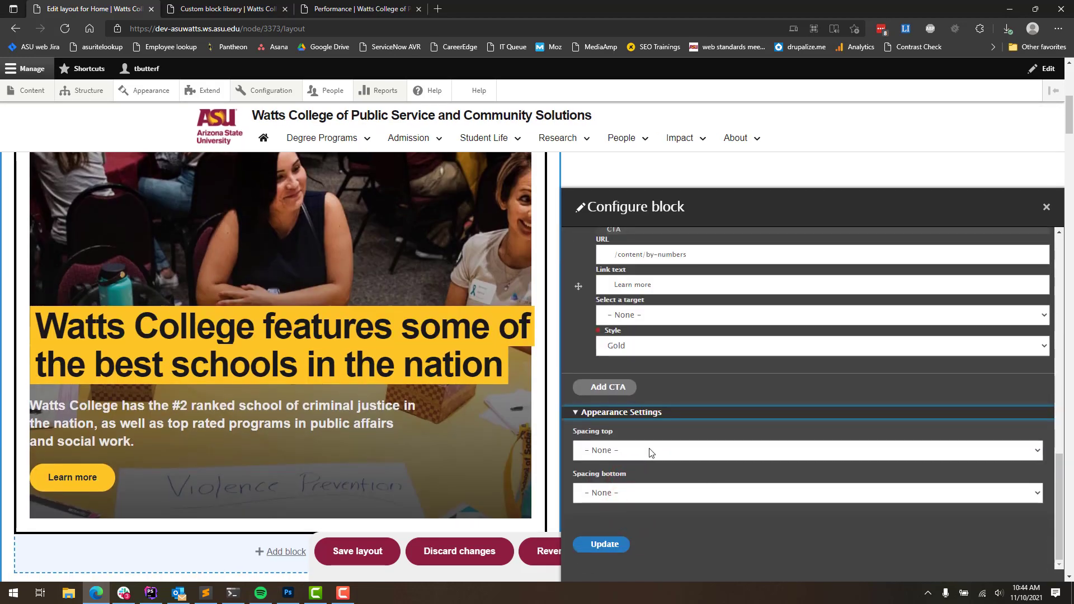
{"action": "left_click", "coordinate": [651, 451]}
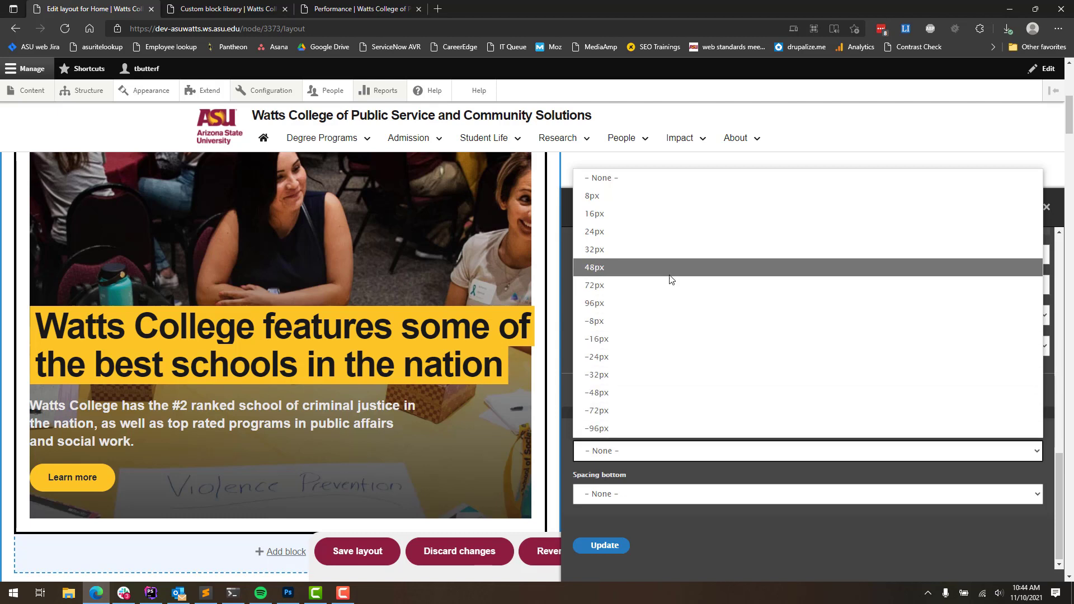
{"action": "left_click", "coordinate": [653, 453]}
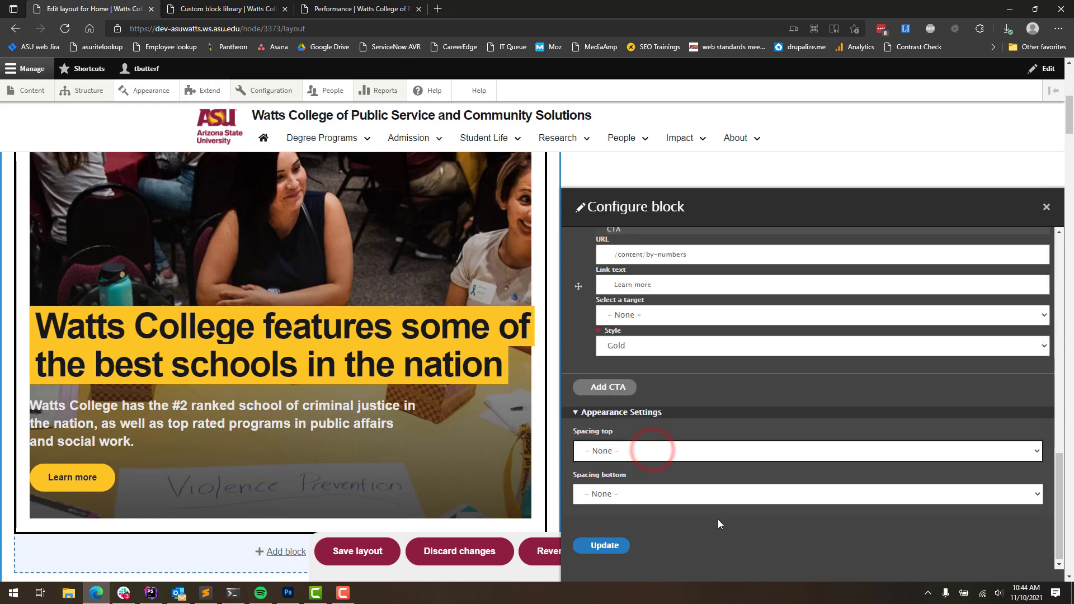
Step: Look over the hero block's settings once more and update the block
{"action": "scroll", "coordinate": [696, 535], "scroll_direction": "up", "scroll_amount": 15}
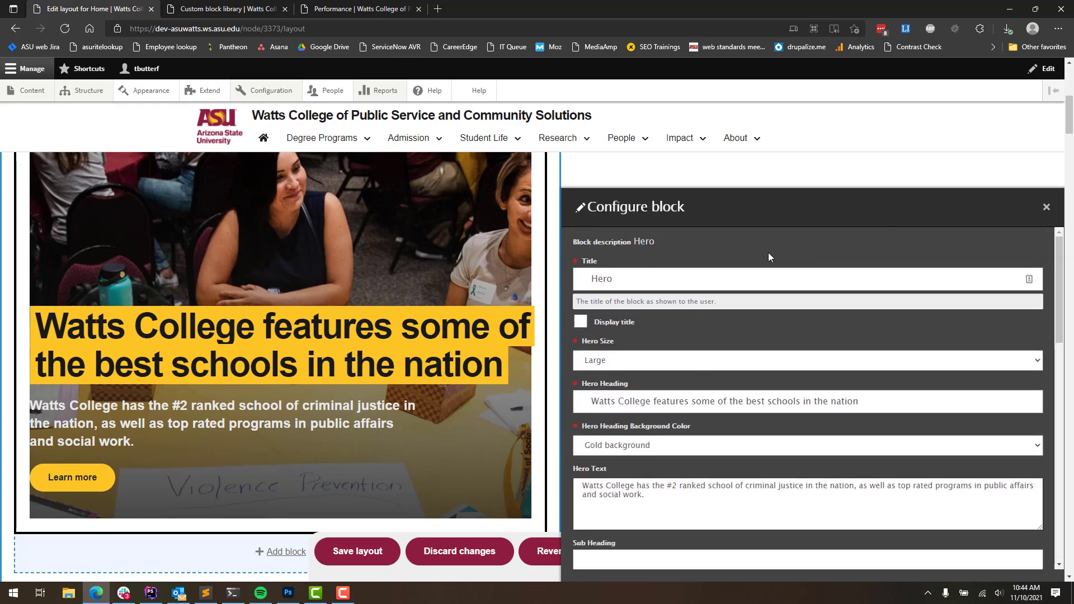
{"action": "scroll", "coordinate": [727, 425], "scroll_direction": "down", "scroll_amount": 15}
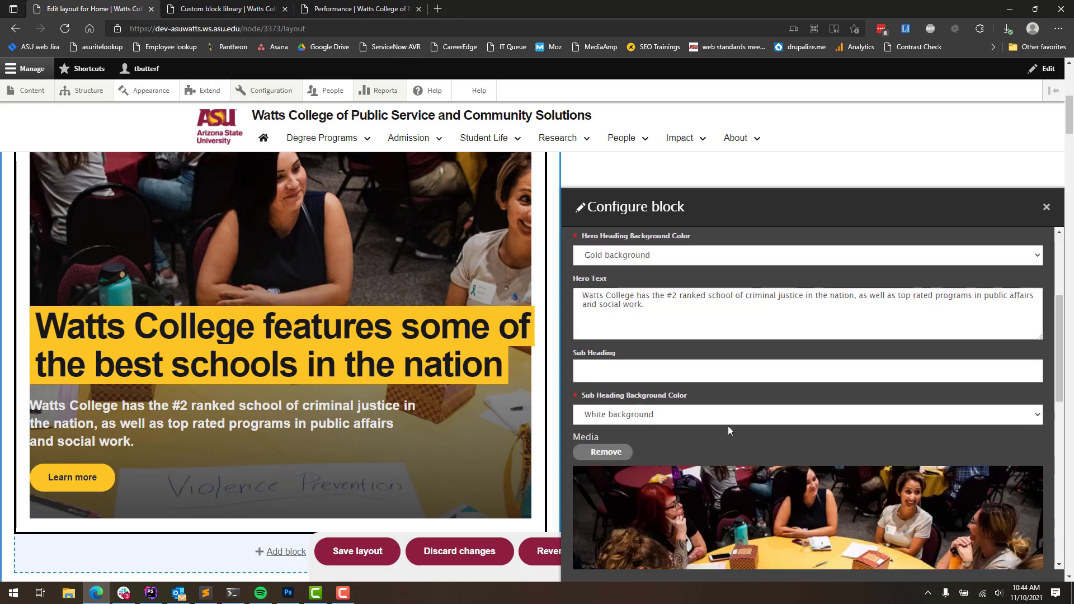
{"action": "scroll", "coordinate": [718, 508], "scroll_direction": "down", "scroll_amount": 3}
{"action": "left_click", "coordinate": [606, 543]}
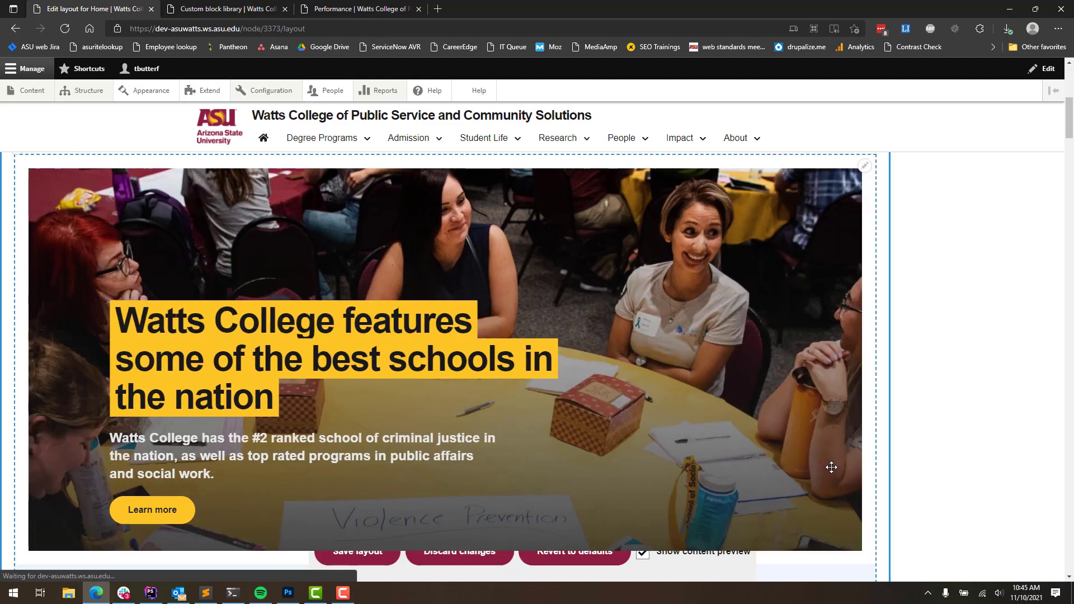
Step: Look over the Home layout's hero and video sections, including where blocks and sections can be added and the layout saved
{"action": "scroll", "coordinate": [467, 504], "scroll_direction": "down", "scroll_amount": 3}
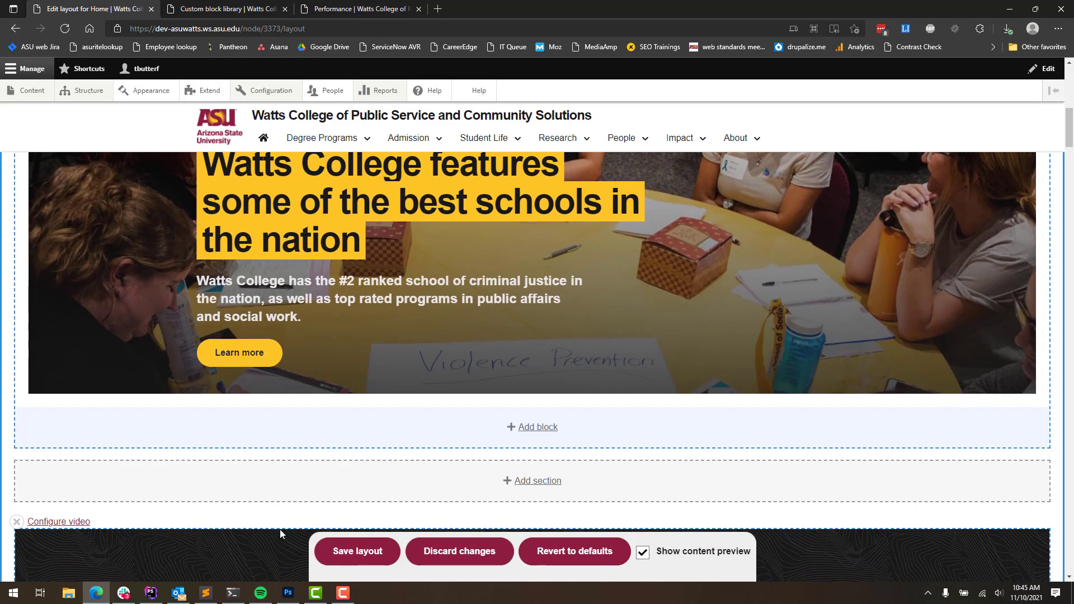
{"action": "scroll", "coordinate": [276, 530], "scroll_direction": "up", "scroll_amount": 7}
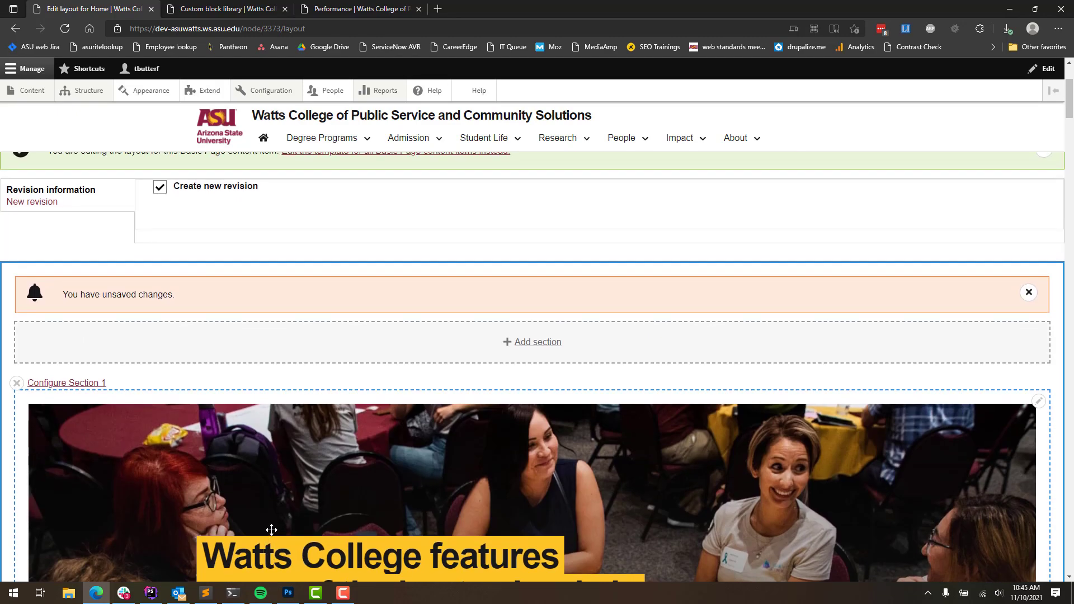
{"action": "scroll", "coordinate": [271, 530], "scroll_direction": "down", "scroll_amount": 7}
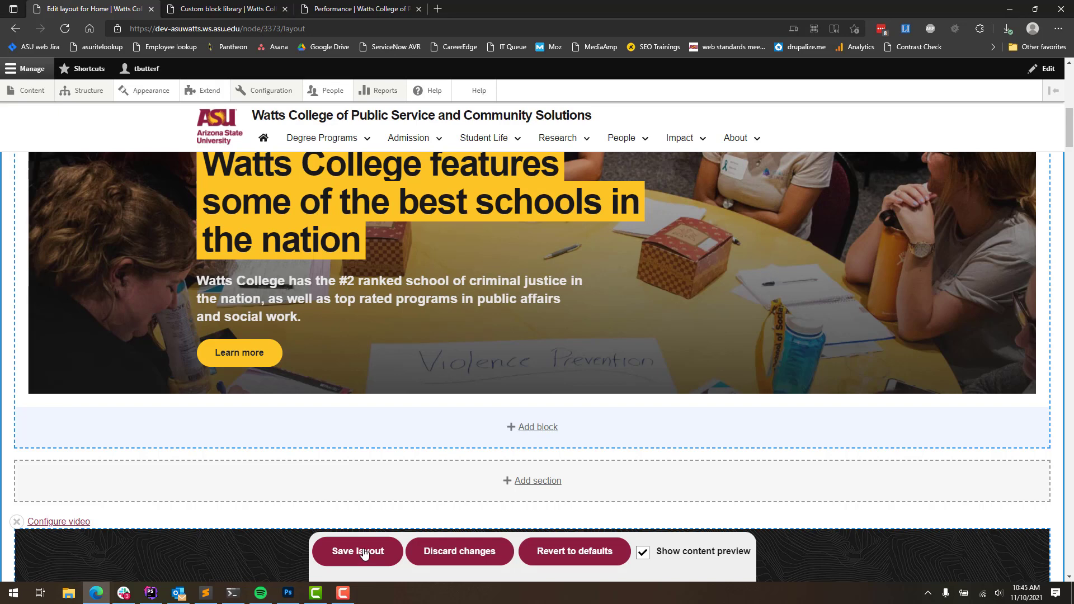
{"action": "scroll", "coordinate": [432, 328], "scroll_direction": "up", "scroll_amount": 3}
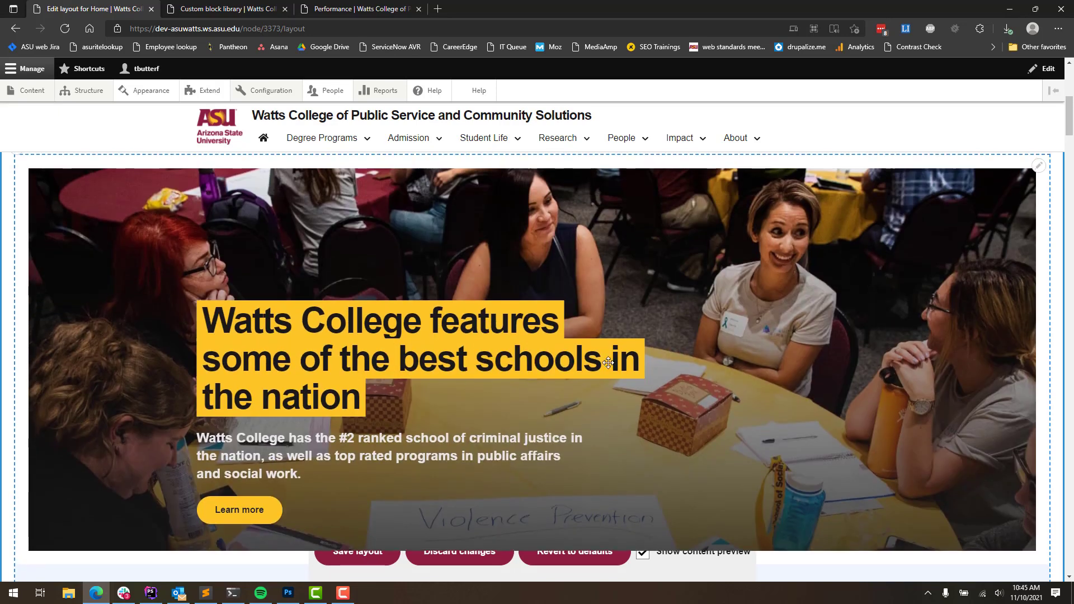
{"action": "scroll", "coordinate": [687, 314], "scroll_direction": "down", "scroll_amount": 1}
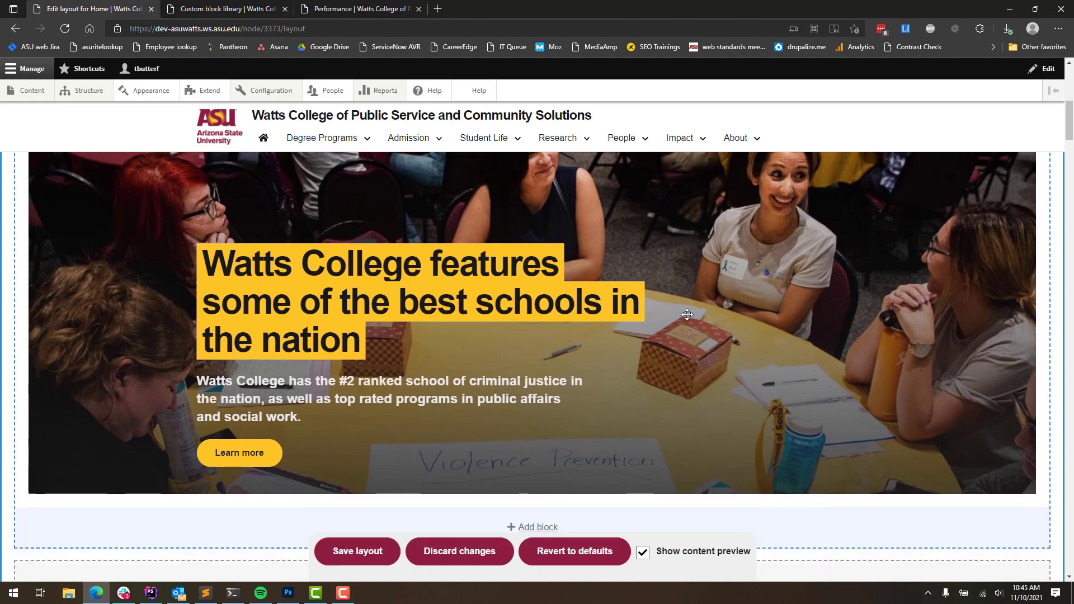
{"action": "scroll", "coordinate": [687, 314], "scroll_direction": "down", "scroll_amount": 4}
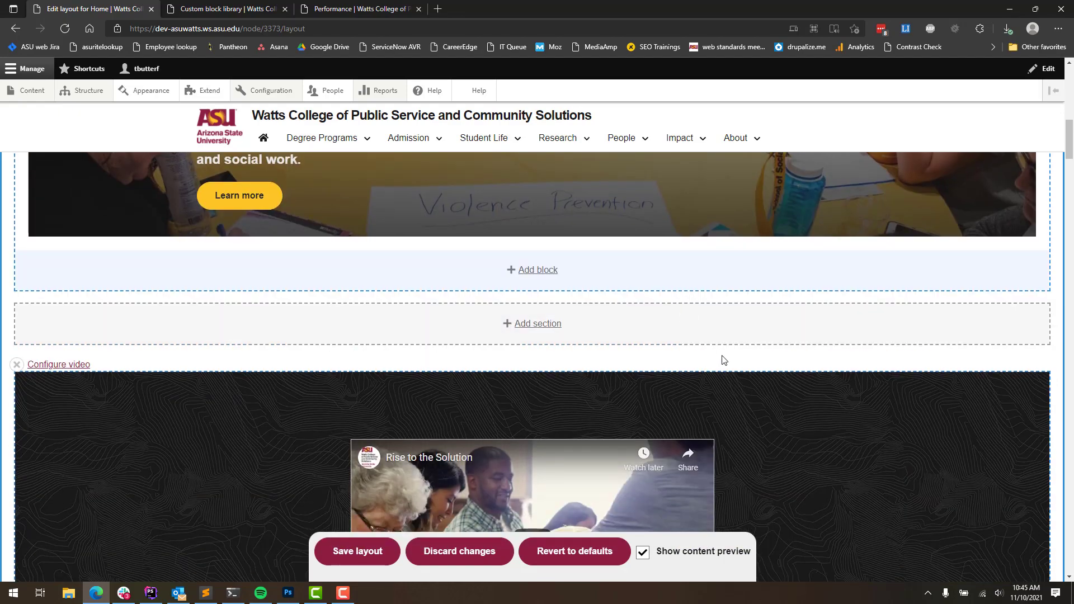
{"action": "scroll", "coordinate": [723, 357], "scroll_direction": "down", "scroll_amount": 5}
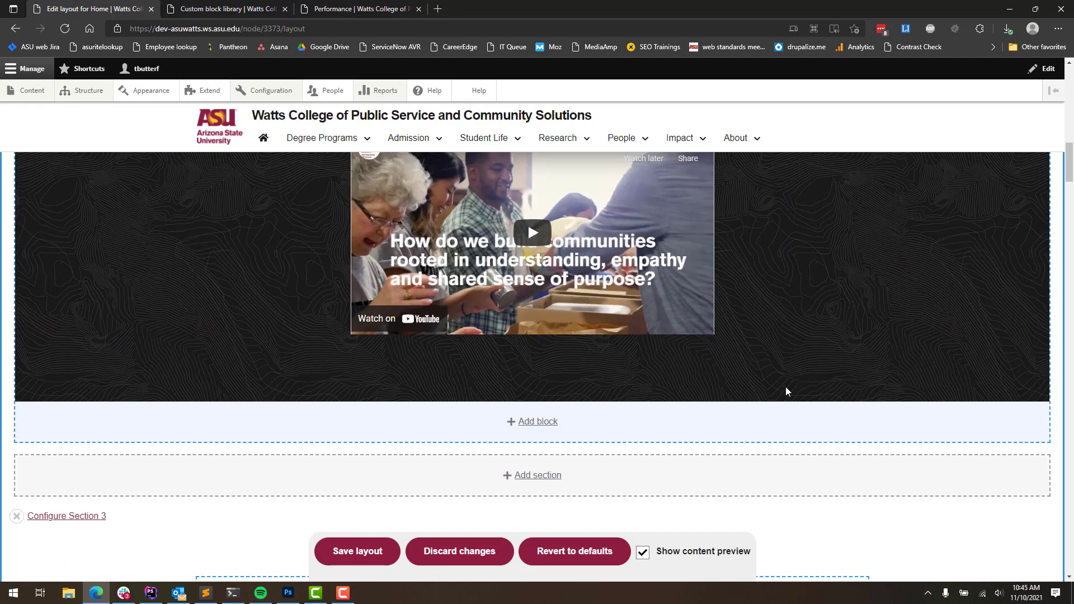
{"action": "scroll", "coordinate": [785, 387], "scroll_direction": "up", "scroll_amount": 6}
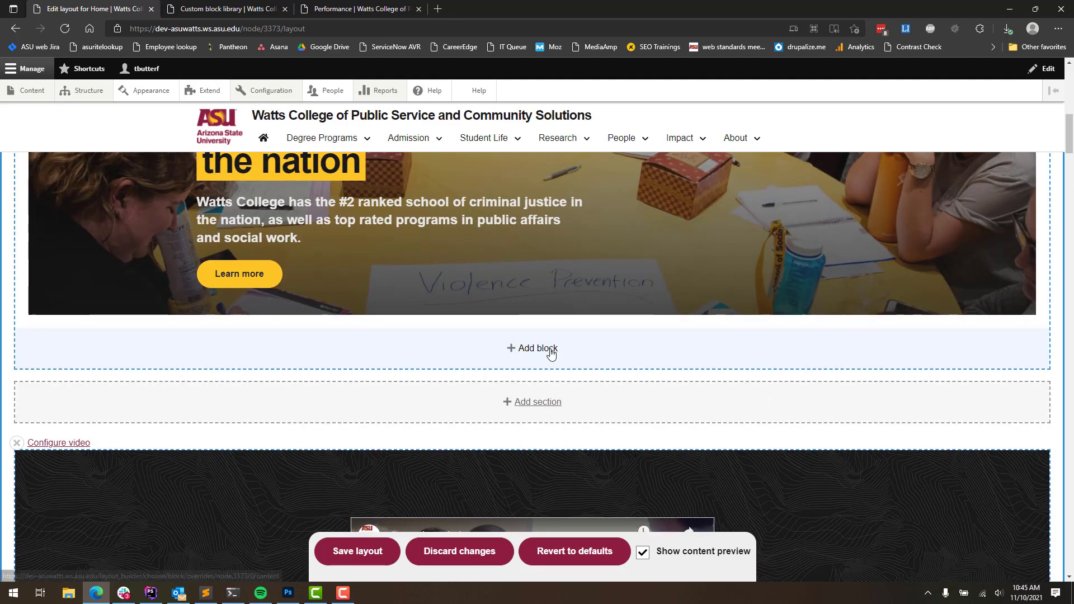
Step: Open the block chooser for the hero section and browse its block categories, from ASU to Webspark blocks
{"action": "left_click", "coordinate": [544, 351]}
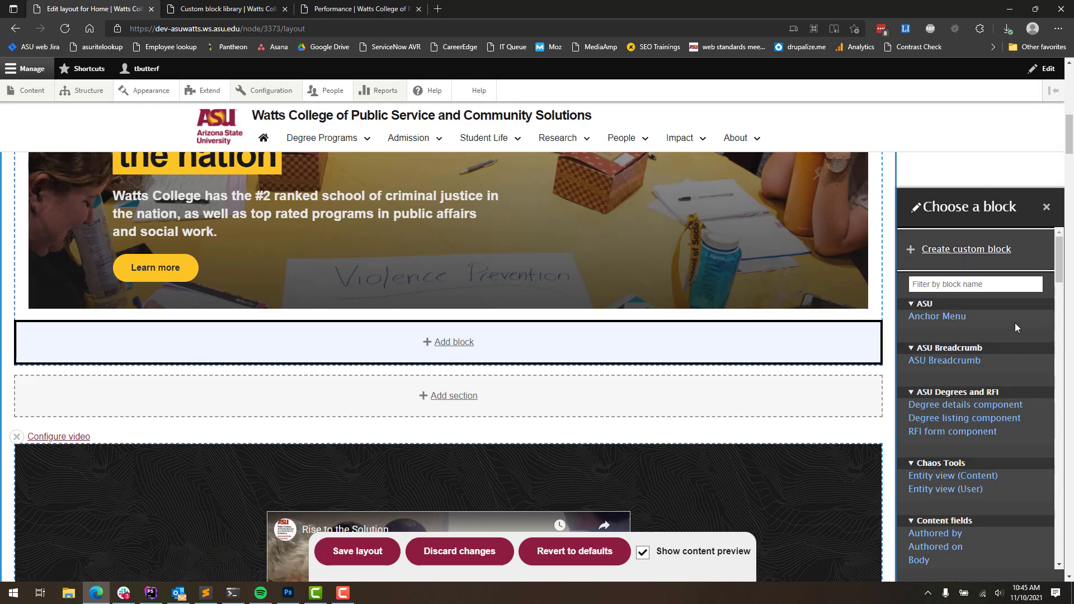
{"action": "scroll", "coordinate": [1015, 325], "scroll_direction": "down", "scroll_amount": 5}
{"action": "scroll", "coordinate": [1013, 342], "scroll_direction": "down", "scroll_amount": 15}
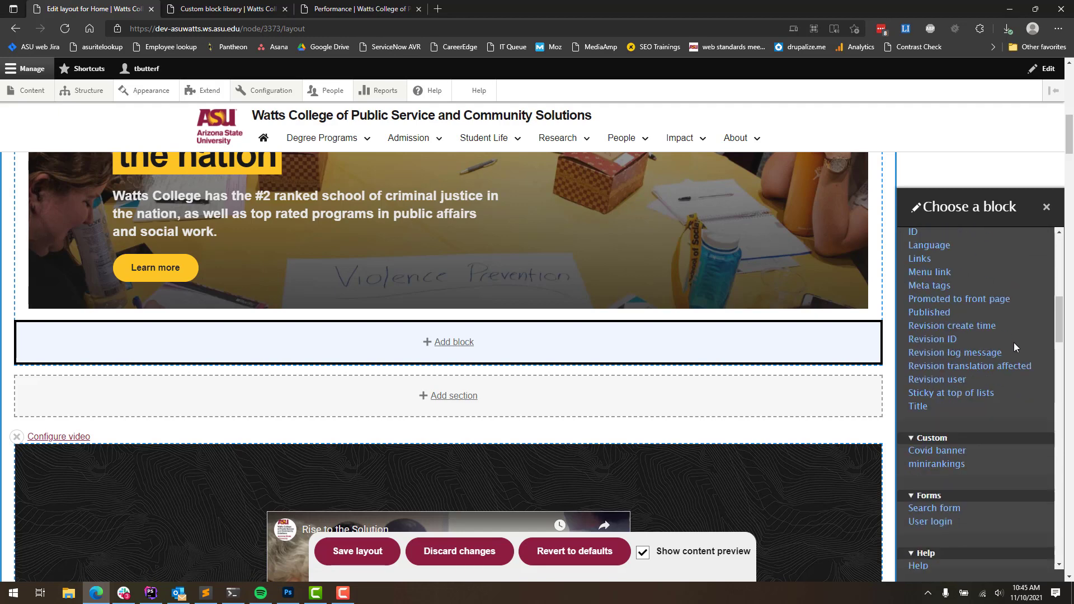
{"action": "scroll", "coordinate": [1014, 342], "scroll_direction": "down", "scroll_amount": 12}
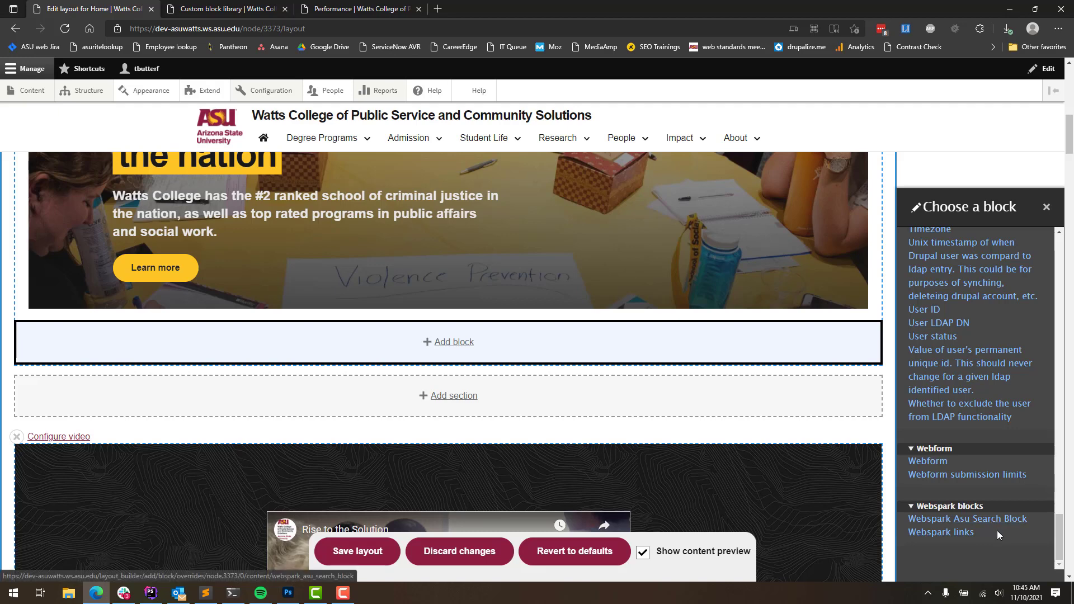
{"action": "scroll", "coordinate": [996, 531], "scroll_direction": "up", "scroll_amount": 10}
{"action": "scroll", "coordinate": [1009, 532], "scroll_direction": "up", "scroll_amount": 10}
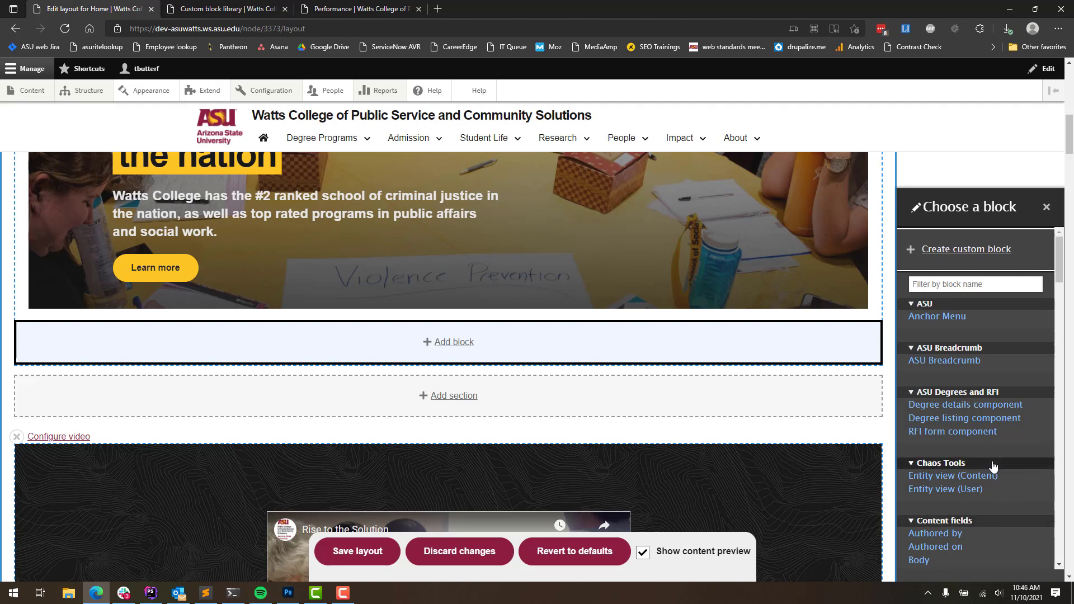
Step: Start creating a custom block in the hero section and browse the available block types
{"action": "left_click", "coordinate": [965, 250]}
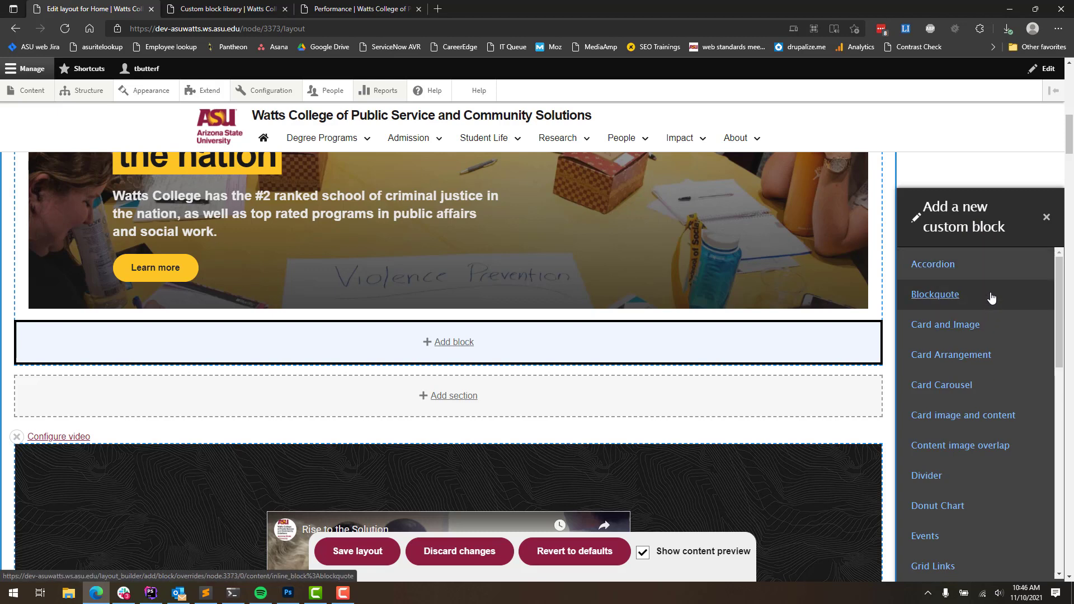
{"action": "scroll", "coordinate": [990, 297], "scroll_direction": "down", "scroll_amount": 4}
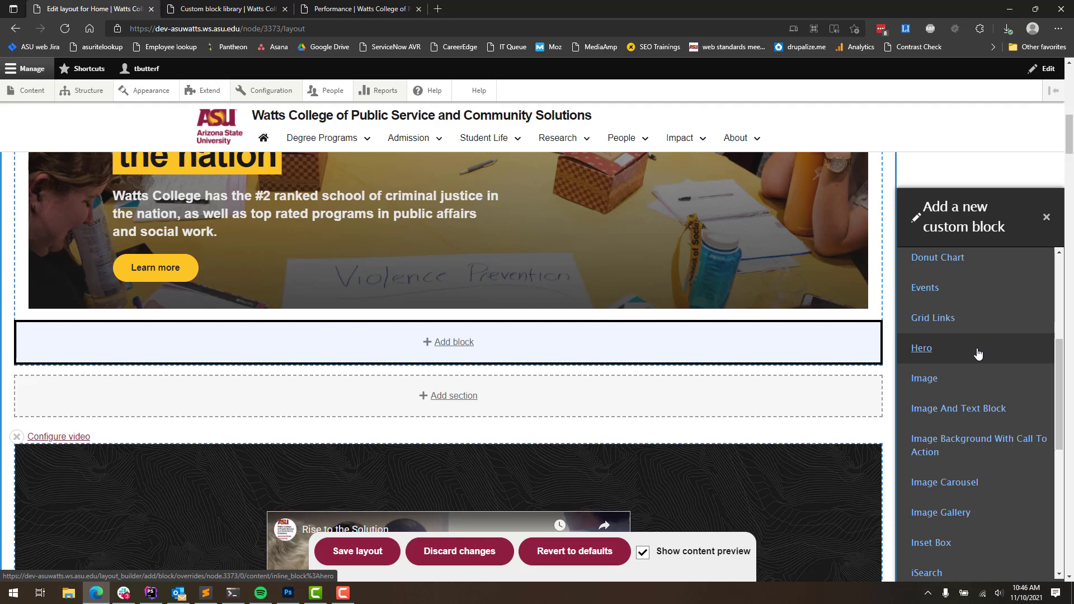
{"action": "scroll", "coordinate": [978, 352], "scroll_direction": "up", "scroll_amount": 5}
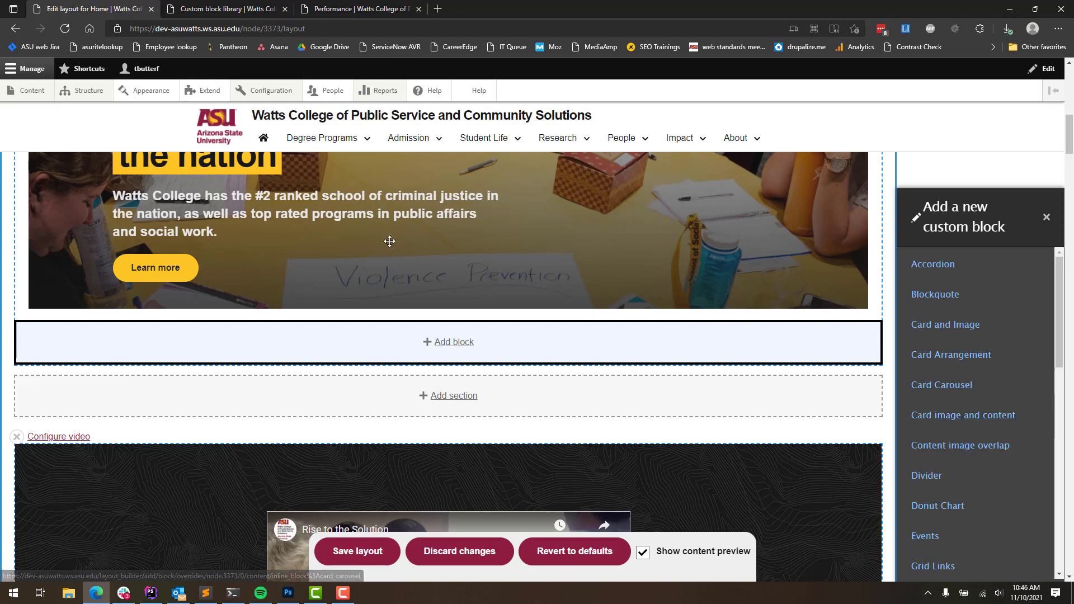
Step: Go to unity.web.asu.edu in a new browser tab and open the Unity Design Kit document
{"action": "left_click", "coordinate": [437, 8]}
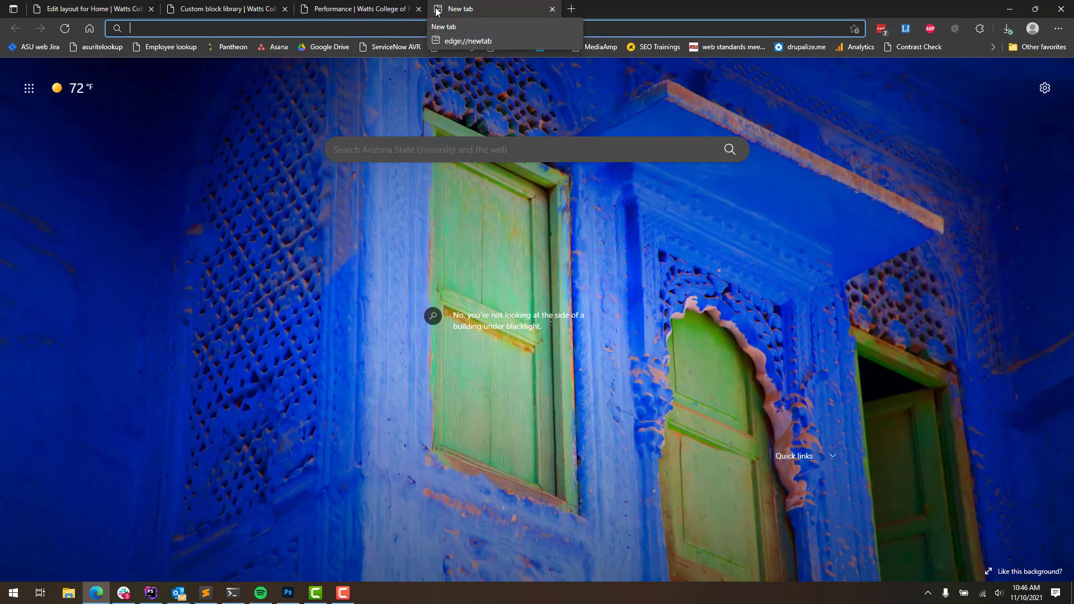
{"action": "type", "text": "unity"}
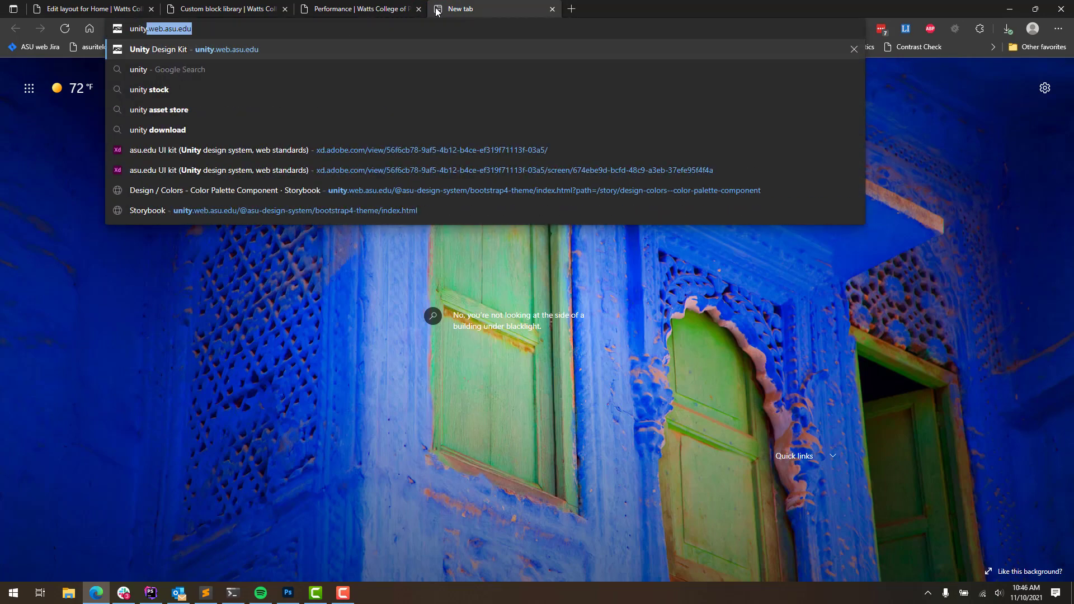
{"action": "key", "text": "Return"}
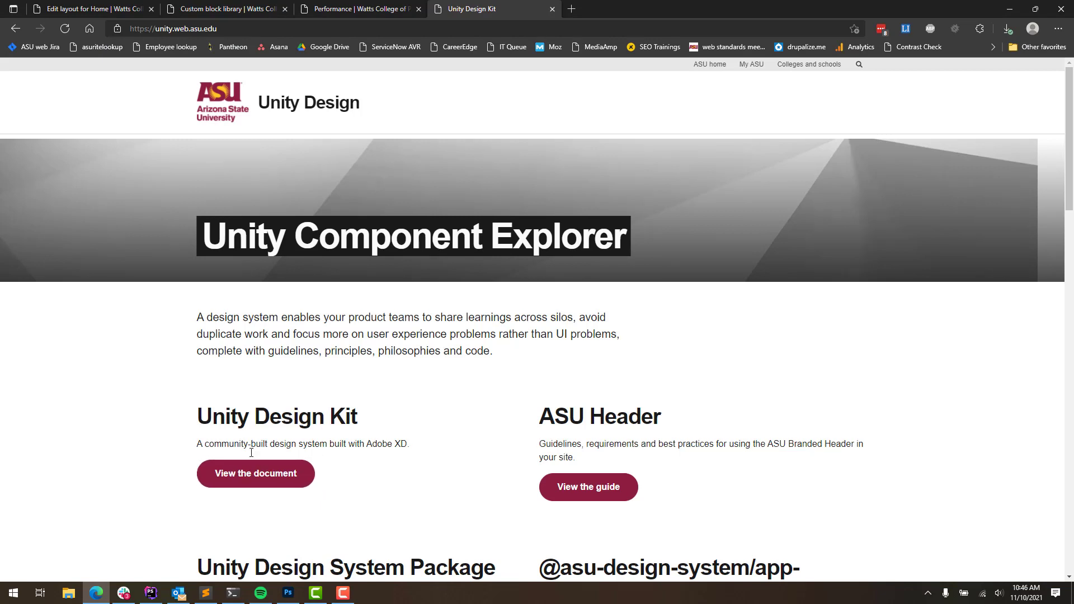
{"action": "left_click", "coordinate": [256, 476]}
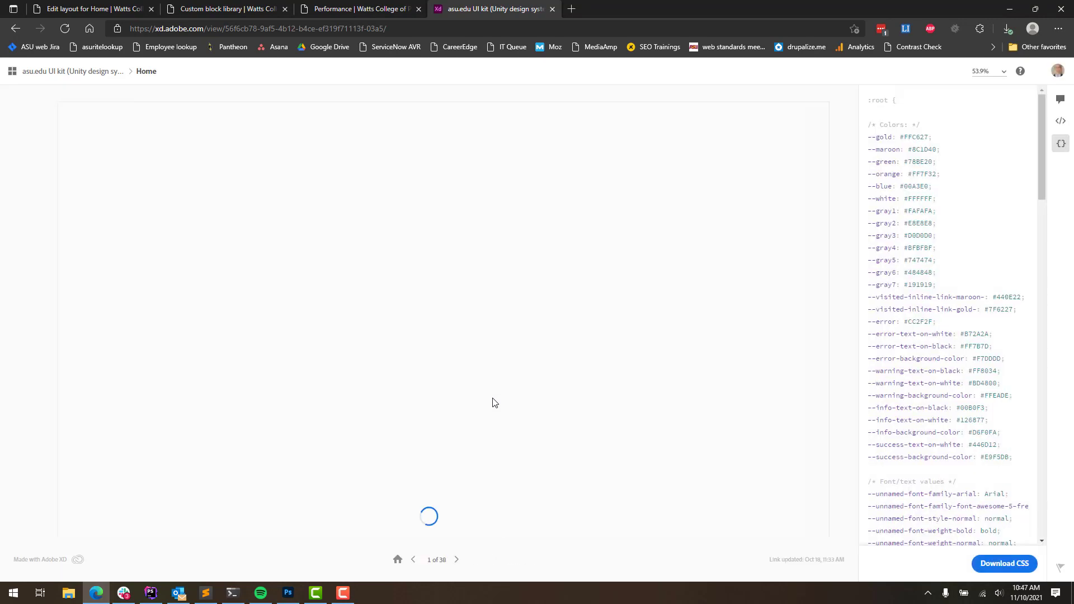
Step: Hide the design kit's CSS variables and open its navigation list of design topics and components
{"action": "left_click", "coordinate": [1061, 144]}
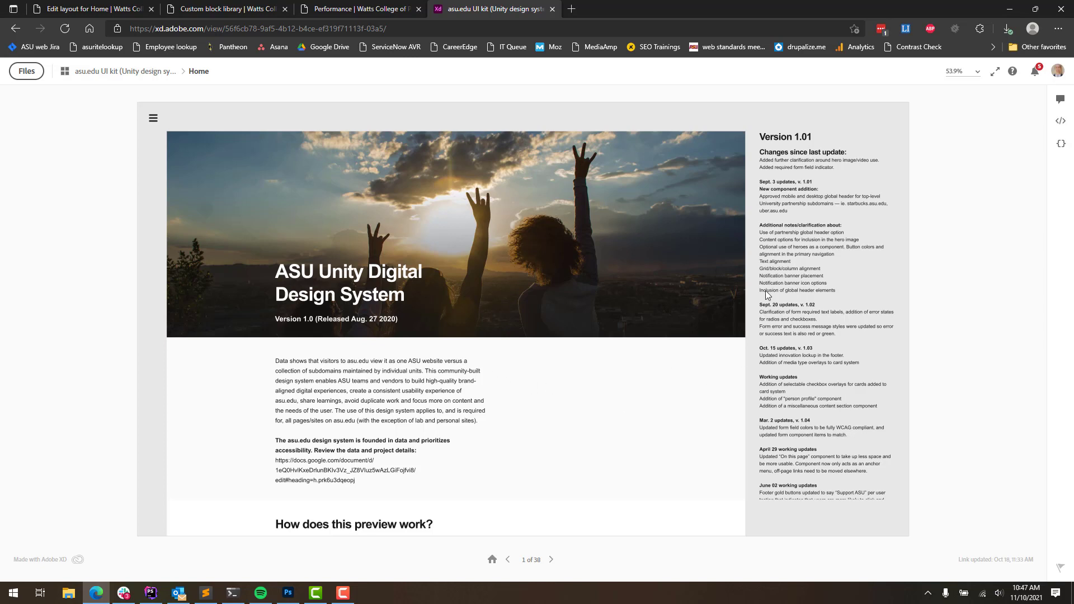
{"action": "left_click", "coordinate": [153, 120]}
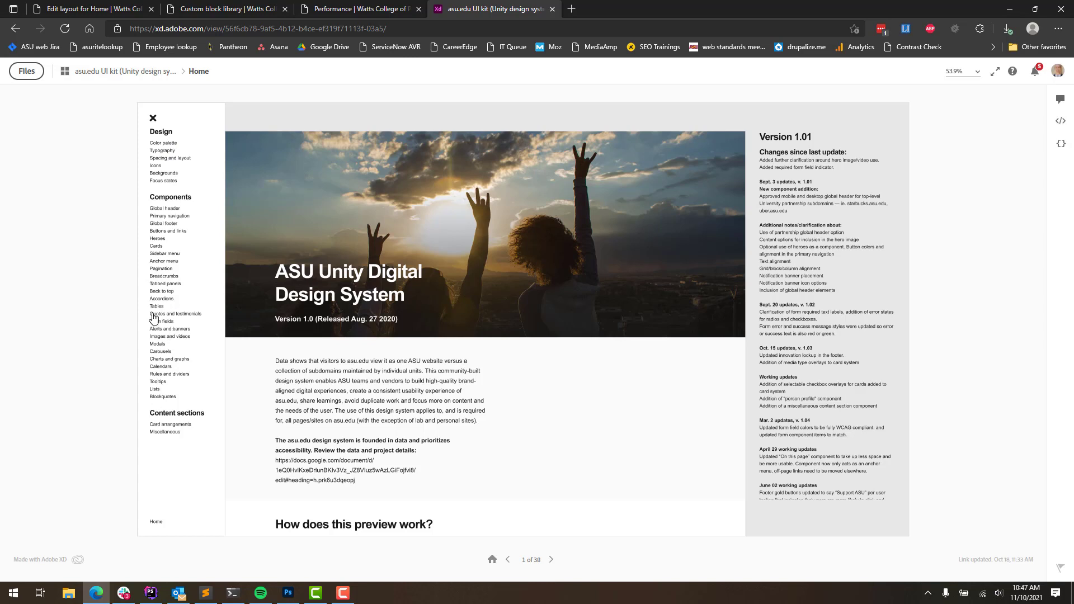
Step: Open the design kit's Heroes page and examine the small, medium and large default heroes and the story hero layouts
{"action": "left_click", "coordinate": [157, 239]}
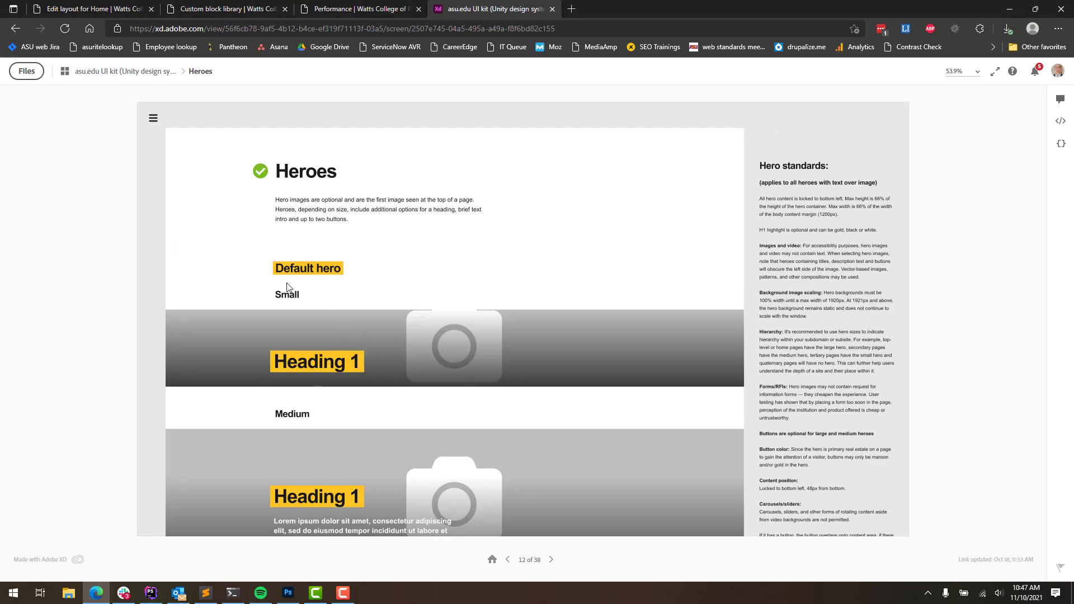
{"action": "scroll", "coordinate": [323, 338], "scroll_direction": "down", "scroll_amount": 6}
{"action": "scroll", "coordinate": [324, 327], "scroll_direction": "up", "scroll_amount": 3}
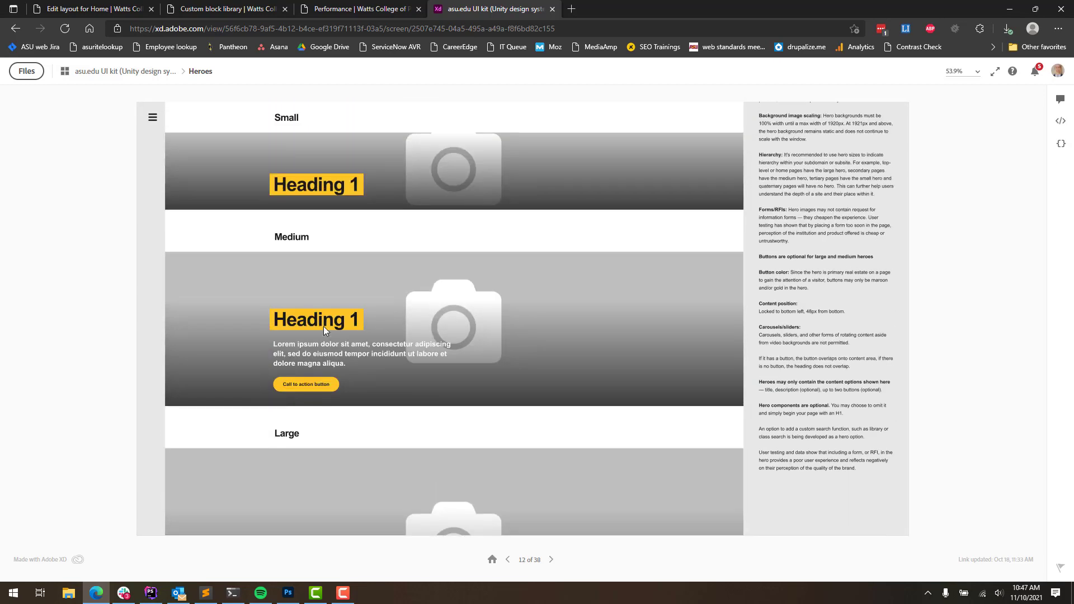
{"action": "scroll", "coordinate": [334, 334], "scroll_direction": "down", "scroll_amount": 2}
{"action": "scroll", "coordinate": [336, 340], "scroll_direction": "down", "scroll_amount": 2}
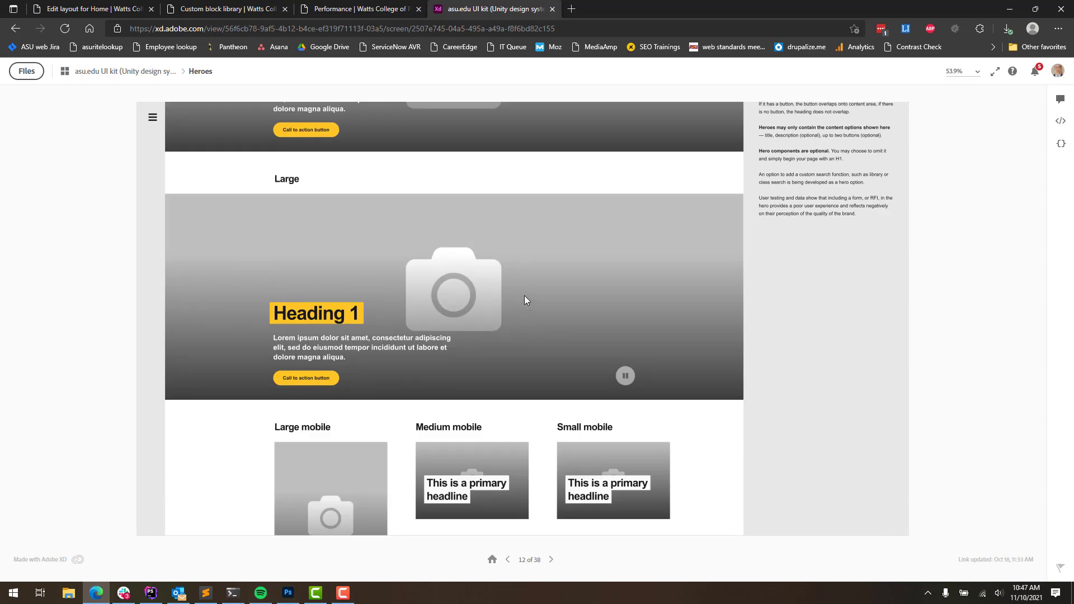
{"action": "scroll", "coordinate": [524, 296], "scroll_direction": "down", "scroll_amount": 8}
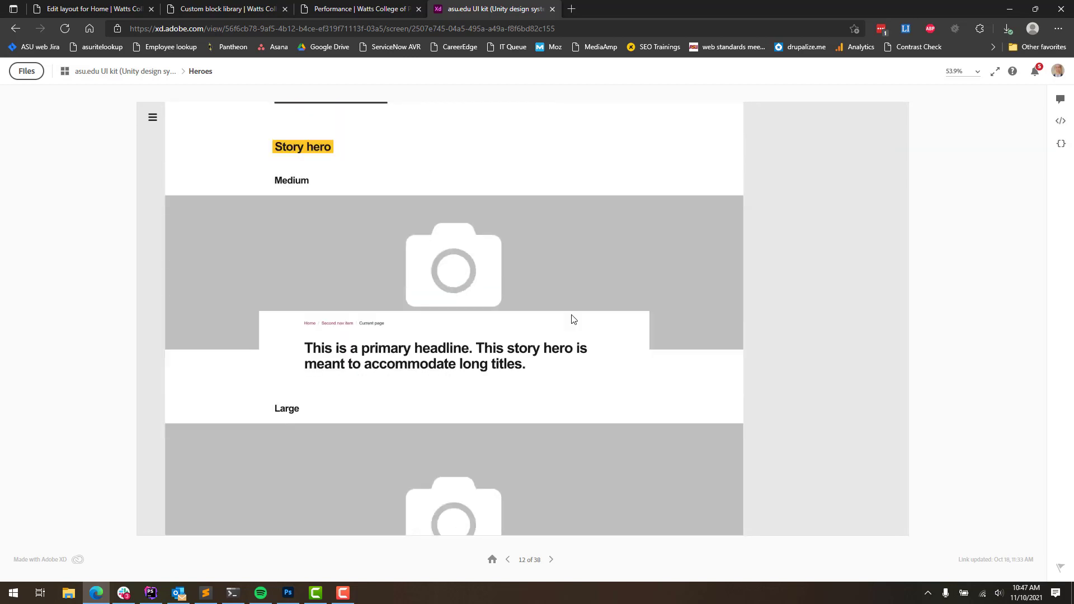
{"action": "scroll", "coordinate": [572, 318], "scroll_direction": "down", "scroll_amount": 6}
{"action": "scroll", "coordinate": [423, 275], "scroll_direction": "up", "scroll_amount": 1}
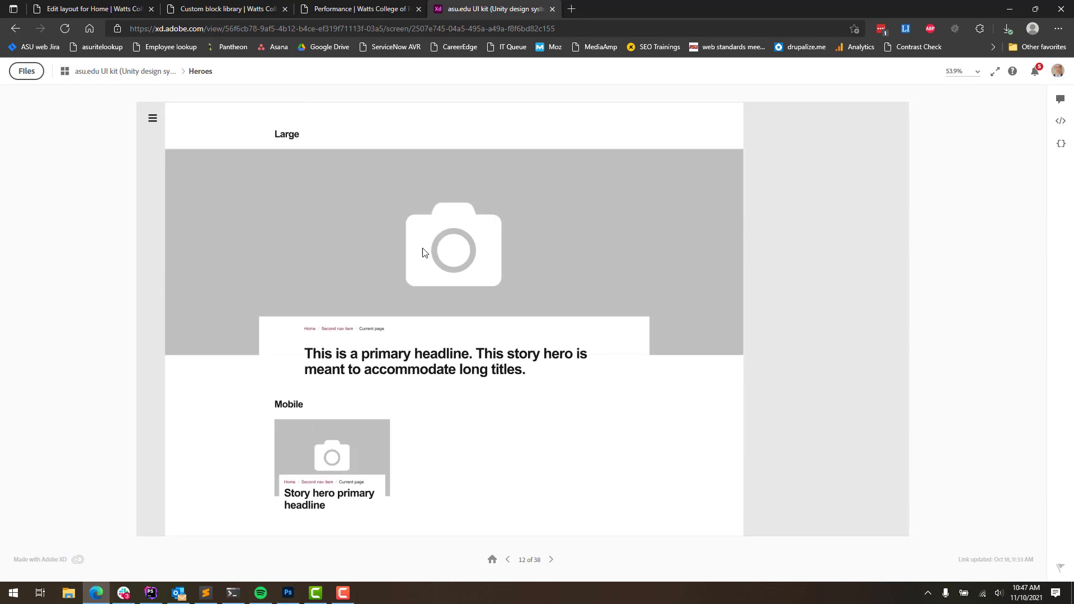
Step: Return to the start of the Heroes page and read the hero standards notes
{"action": "scroll", "coordinate": [557, 271], "scroll_direction": "up", "scroll_amount": 20}
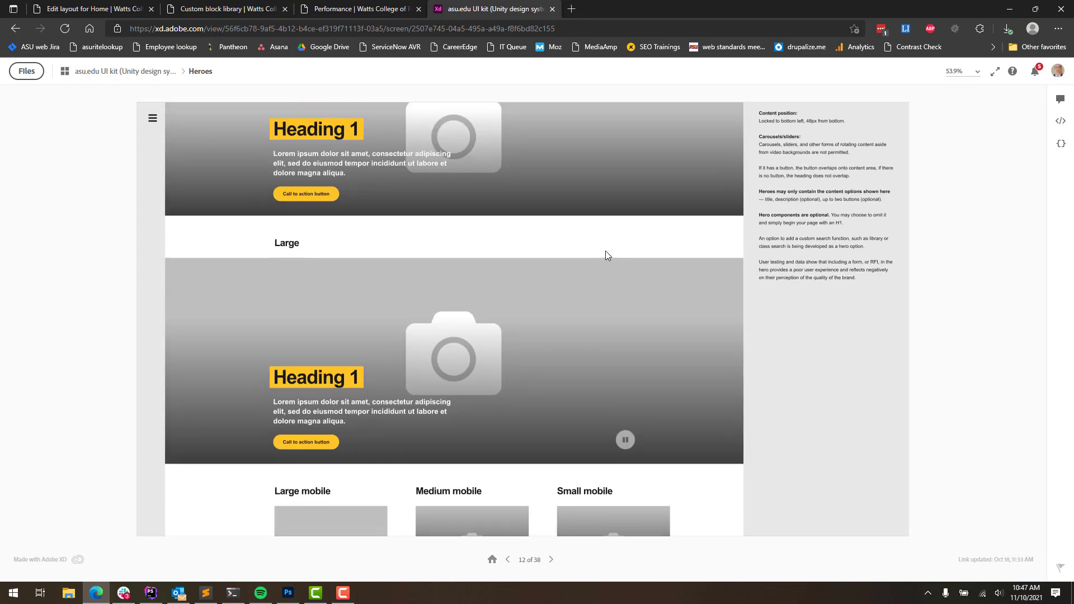
{"action": "scroll", "coordinate": [604, 256], "scroll_direction": "up", "scroll_amount": 3}
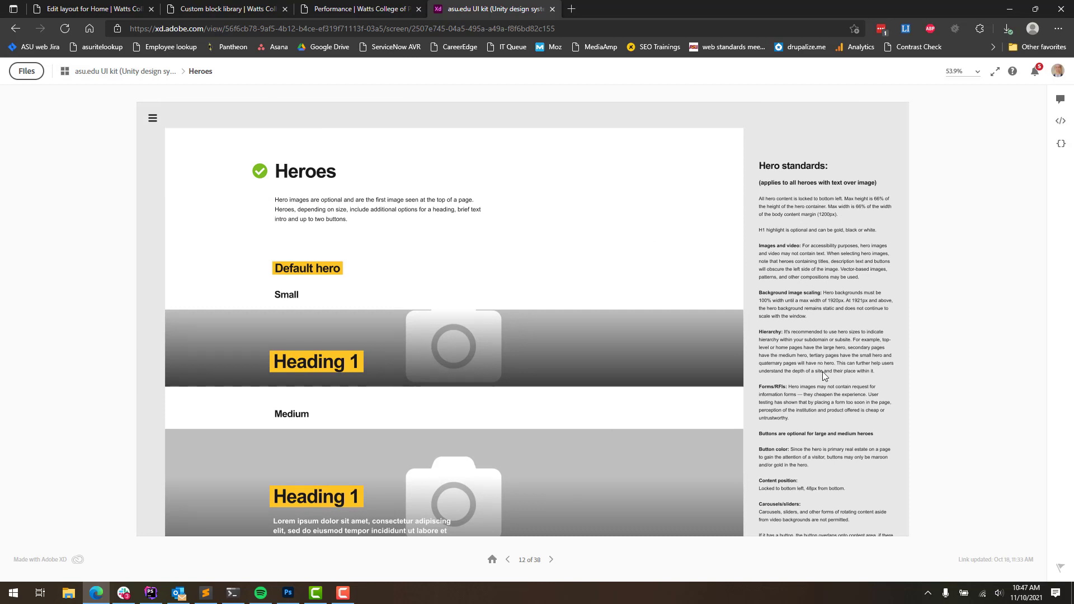
{"action": "scroll", "coordinate": [804, 373], "scroll_direction": "down", "scroll_amount": 5}
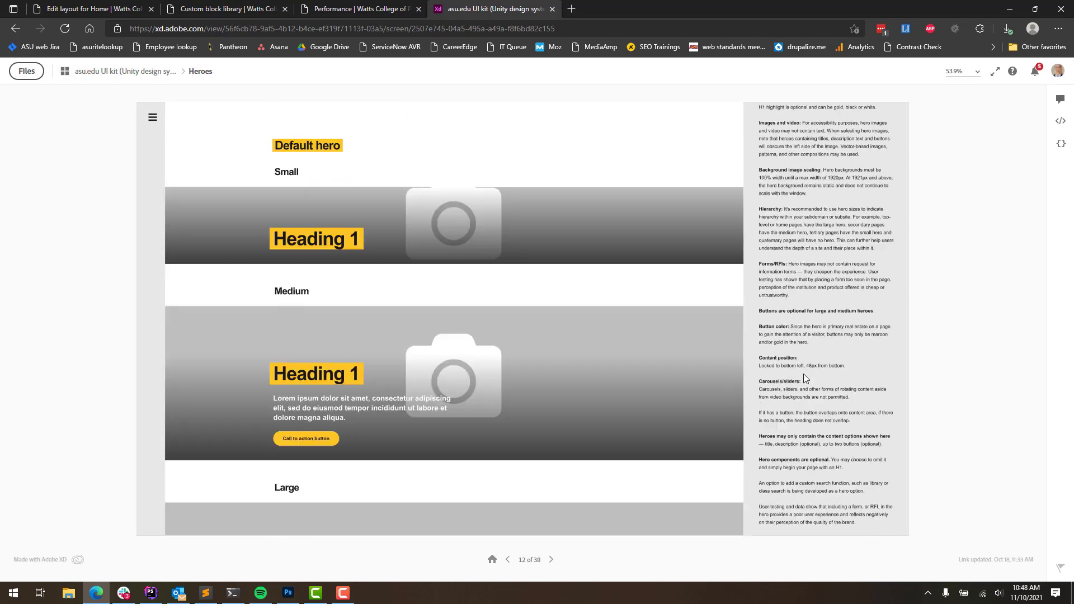
{"action": "scroll", "coordinate": [804, 389], "scroll_direction": "up", "scroll_amount": 5}
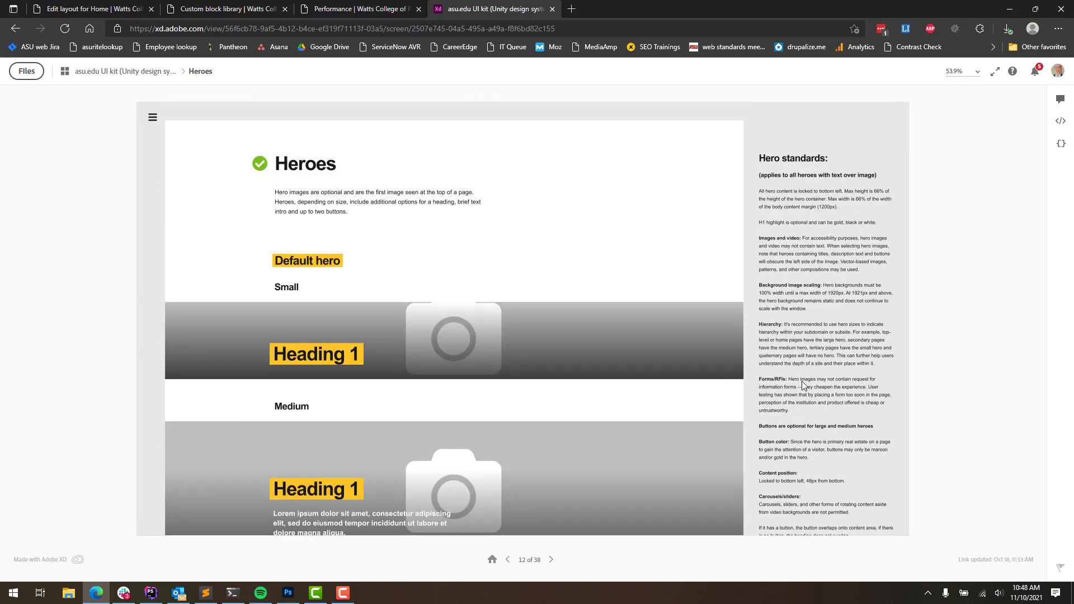
Step: Open the design kit's Miscellaneous content sections, then switch to the Home layout editor to compare the Card and Image block type
{"action": "left_click", "coordinate": [152, 118]}
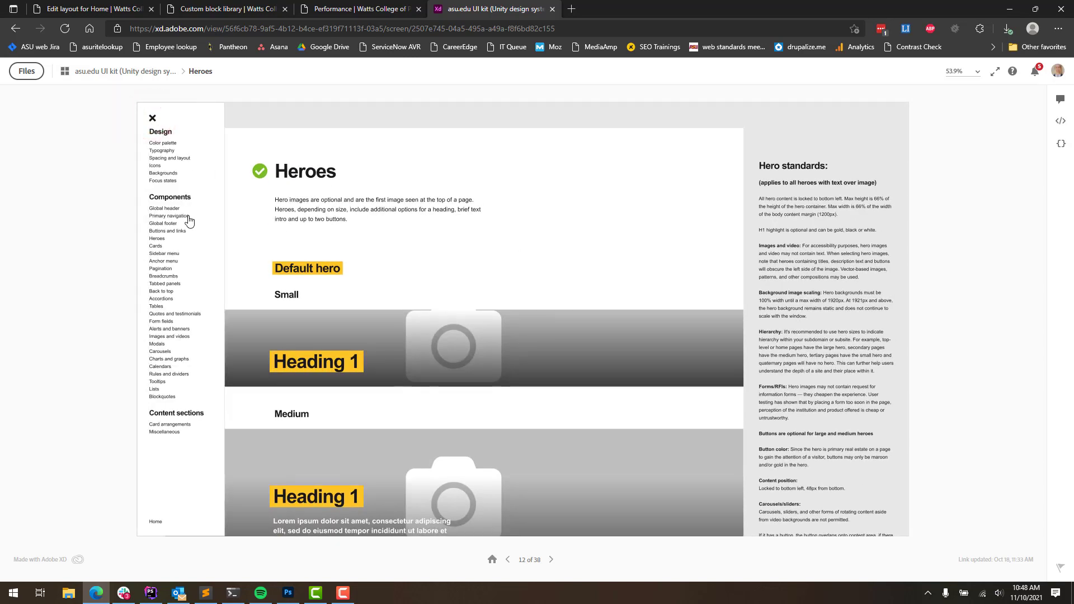
{"action": "left_click", "coordinate": [168, 435]}
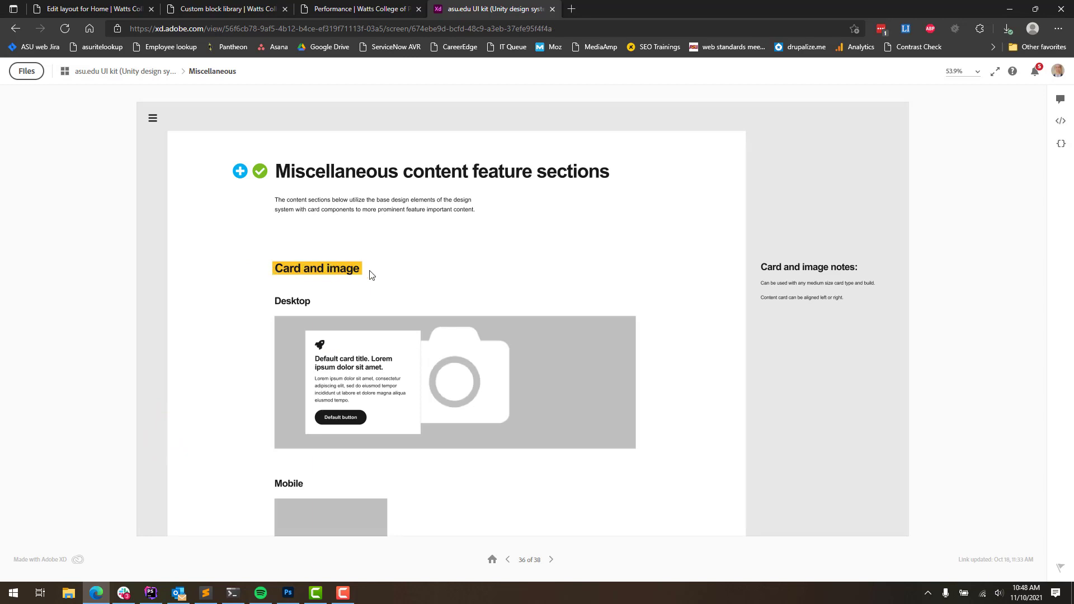
{"action": "left_click", "coordinate": [257, 8]}
{"action": "left_click", "coordinate": [352, 10]}
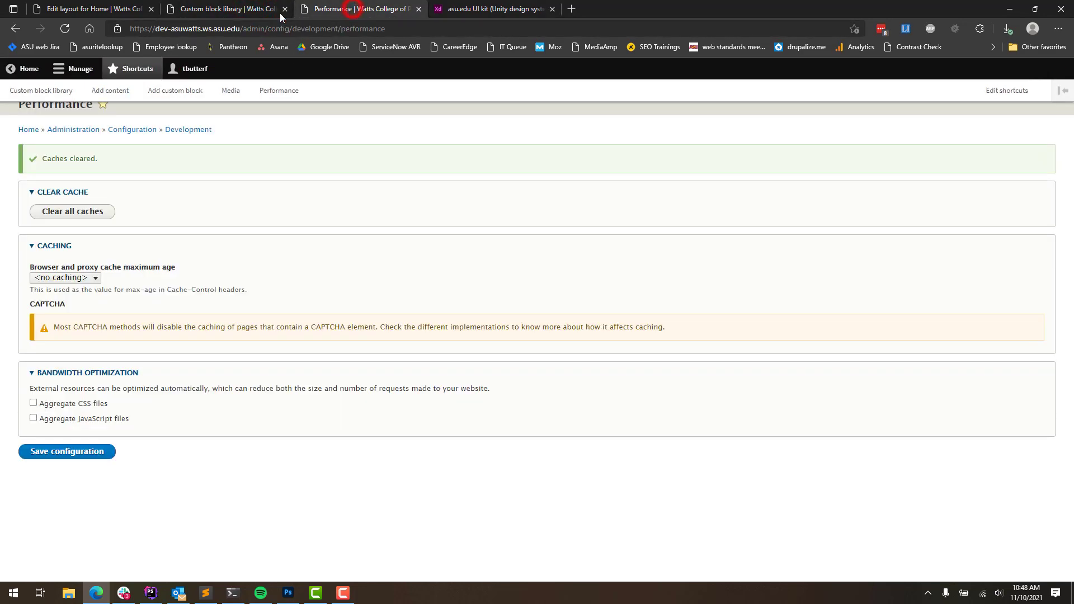
{"action": "left_click", "coordinate": [107, 10]}
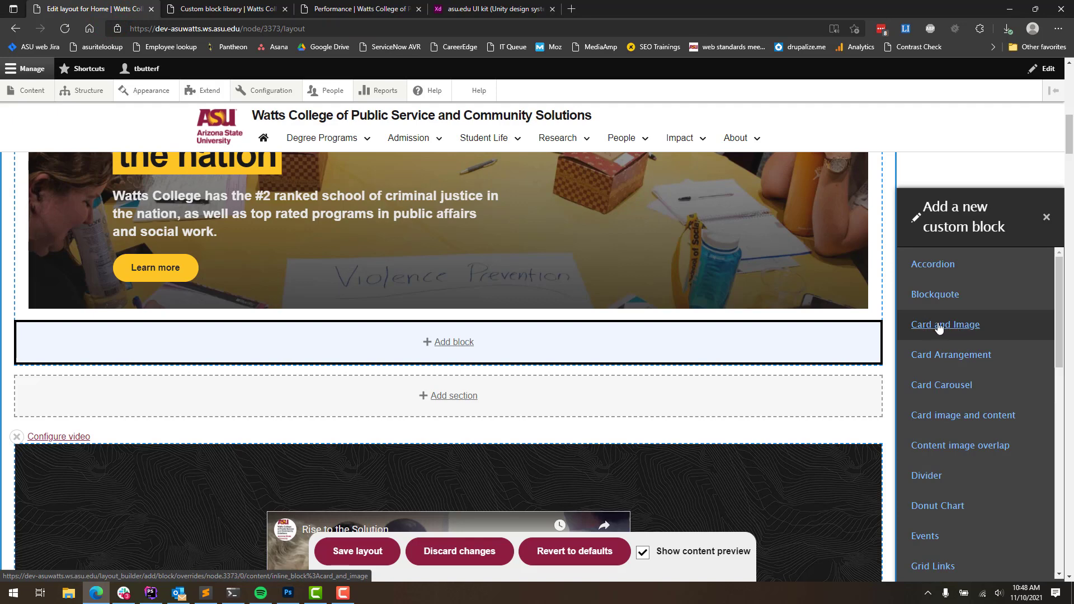
Step: Switch back to the design kit and examine the card and image, quote on image background and content image overlap examples
{"action": "left_click", "coordinate": [499, 10]}
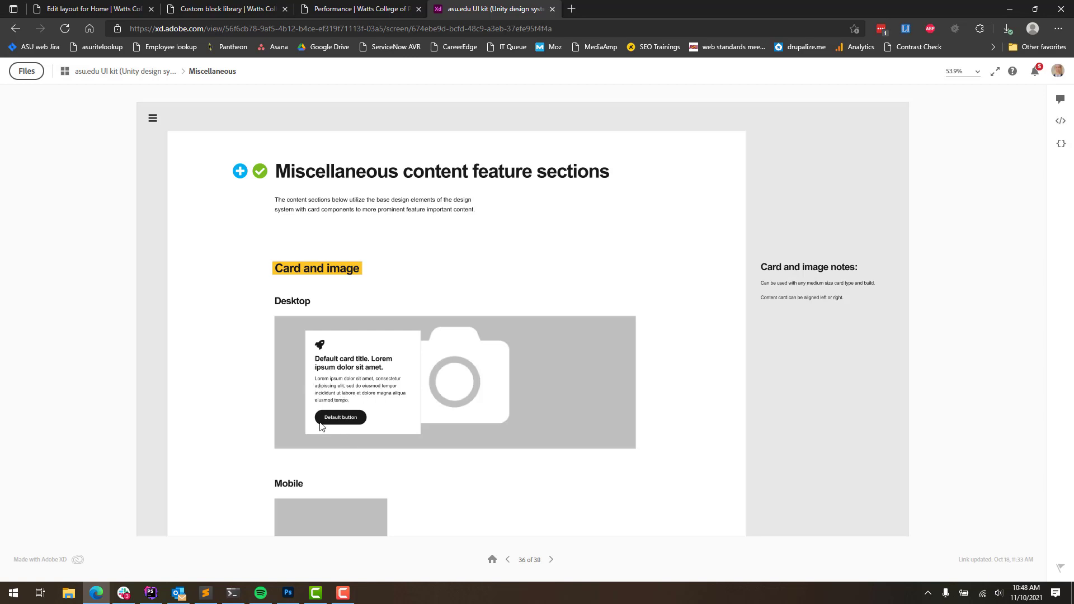
{"action": "scroll", "coordinate": [535, 338], "scroll_direction": "down", "scroll_amount": 5}
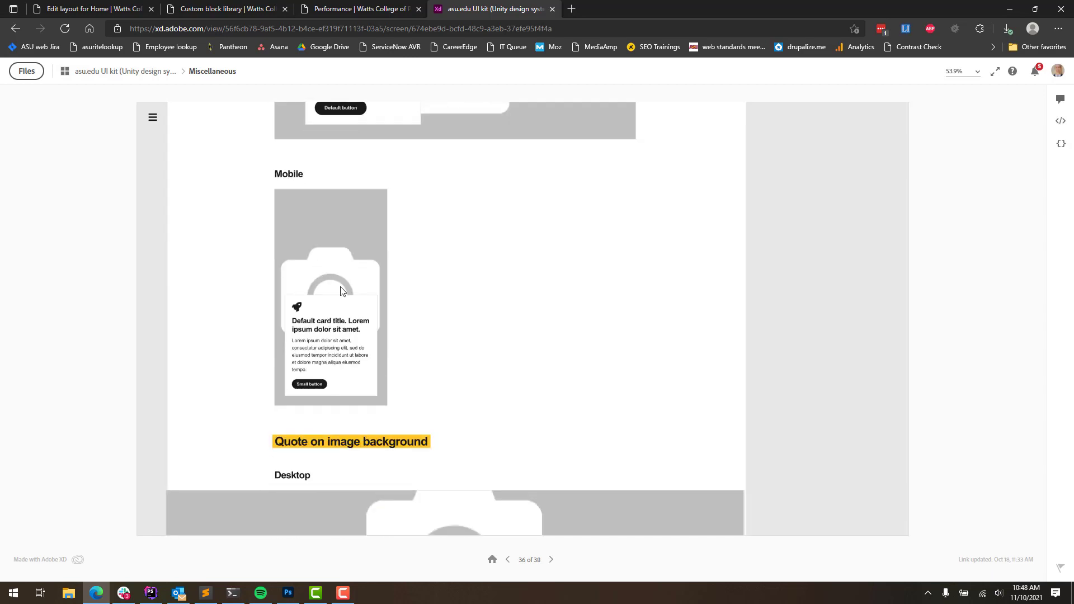
{"action": "scroll", "coordinate": [677, 257], "scroll_direction": "down", "scroll_amount": 5}
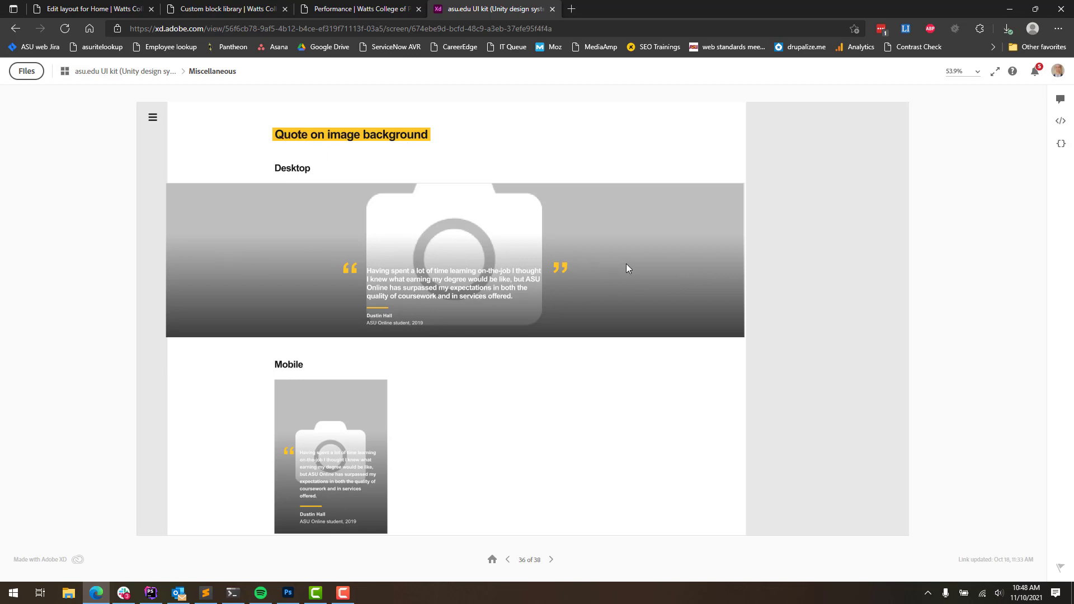
{"action": "scroll", "coordinate": [626, 266], "scroll_direction": "down", "scroll_amount": 7}
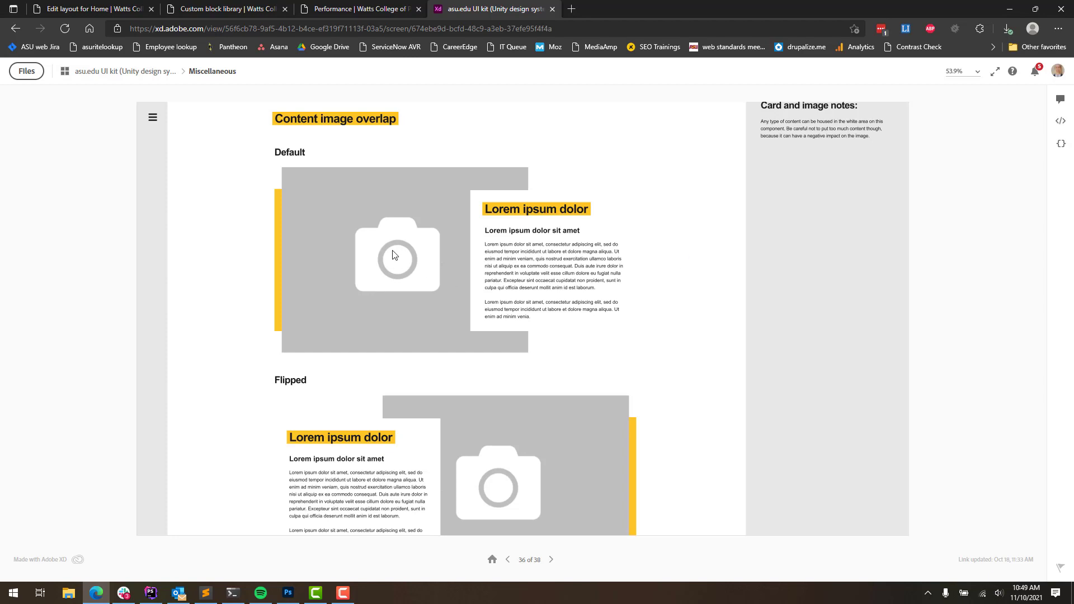
Step: Return to the Home layout editor and locate the Content image overlap type in the custom block list
{"action": "left_click", "coordinate": [101, 10]}
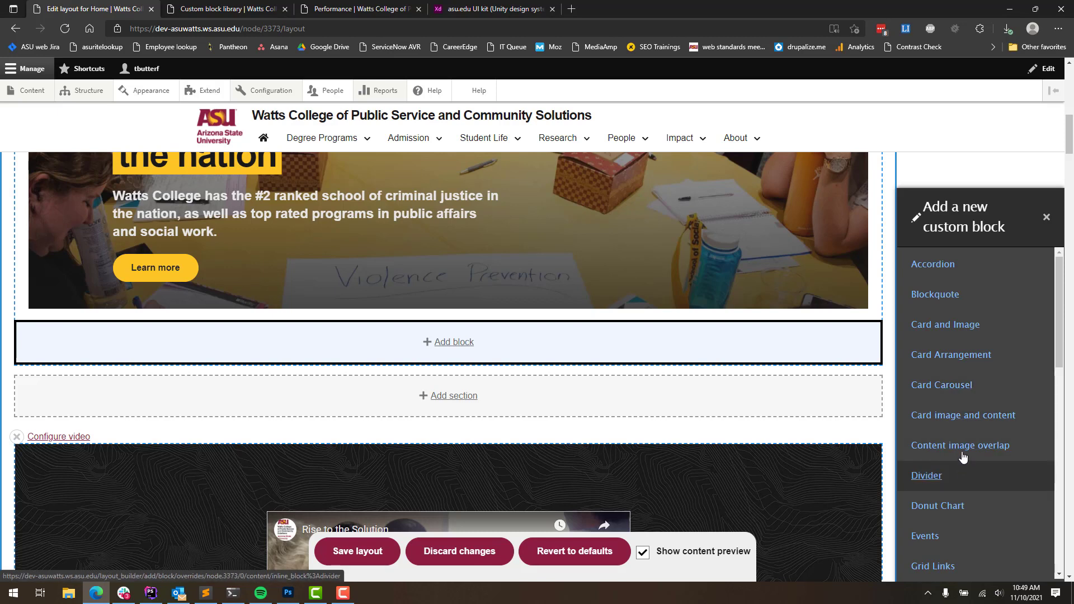
{"action": "scroll", "coordinate": [967, 442], "scroll_direction": "down", "scroll_amount": 2}
{"action": "scroll", "coordinate": [968, 442], "scroll_direction": "down", "scroll_amount": 1}
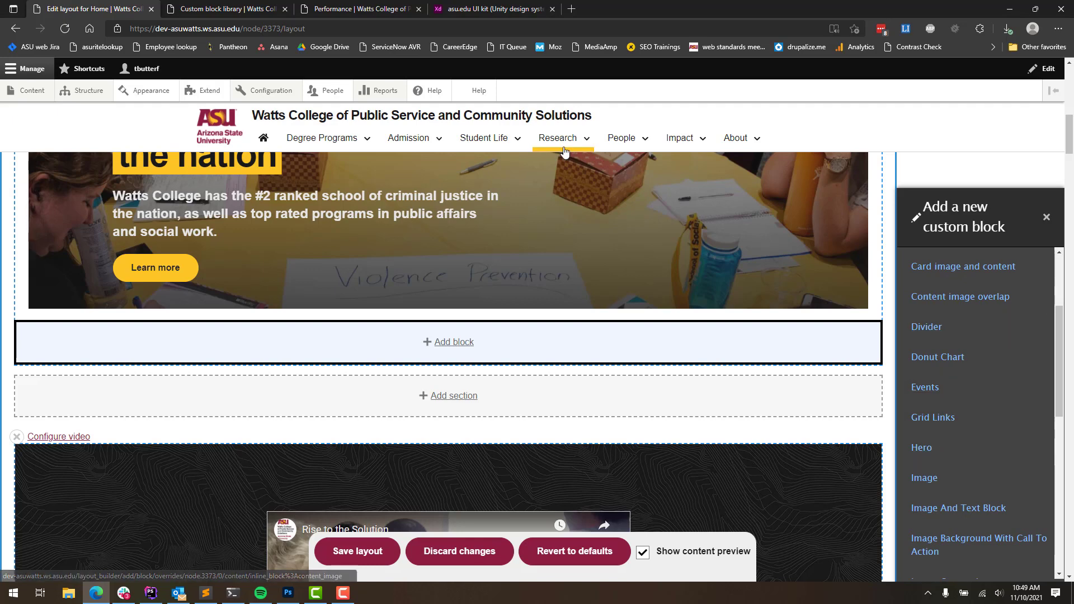
Step: Switch to the design kit and examine the remaining miscellaneous sections, including the flipped content image overlap, stepped form and inset box
{"action": "left_click", "coordinate": [484, 8]}
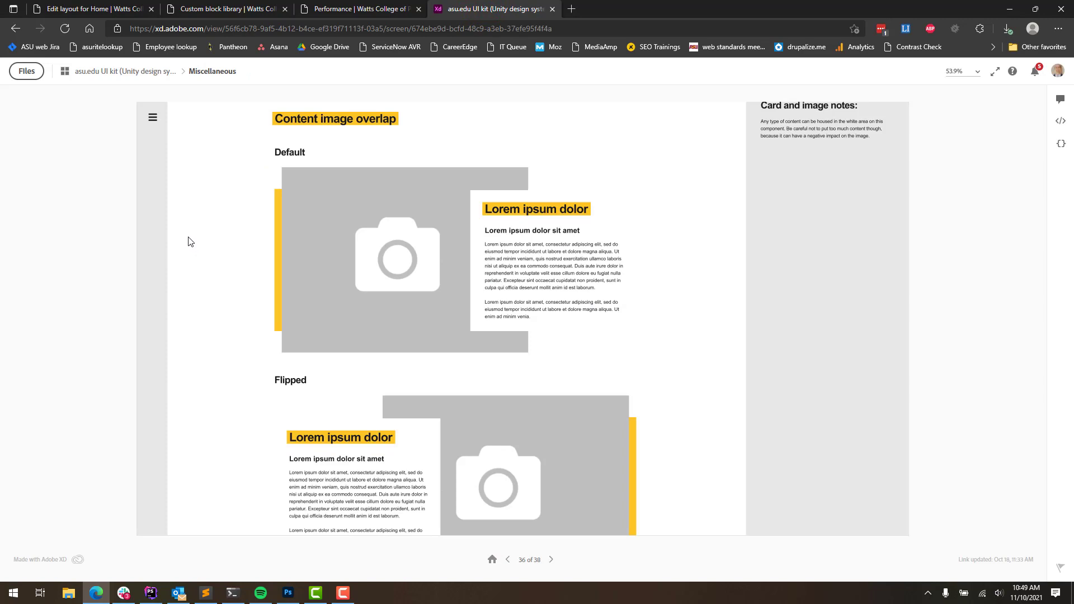
{"action": "scroll", "coordinate": [721, 235], "scroll_direction": "down", "scroll_amount": 15}
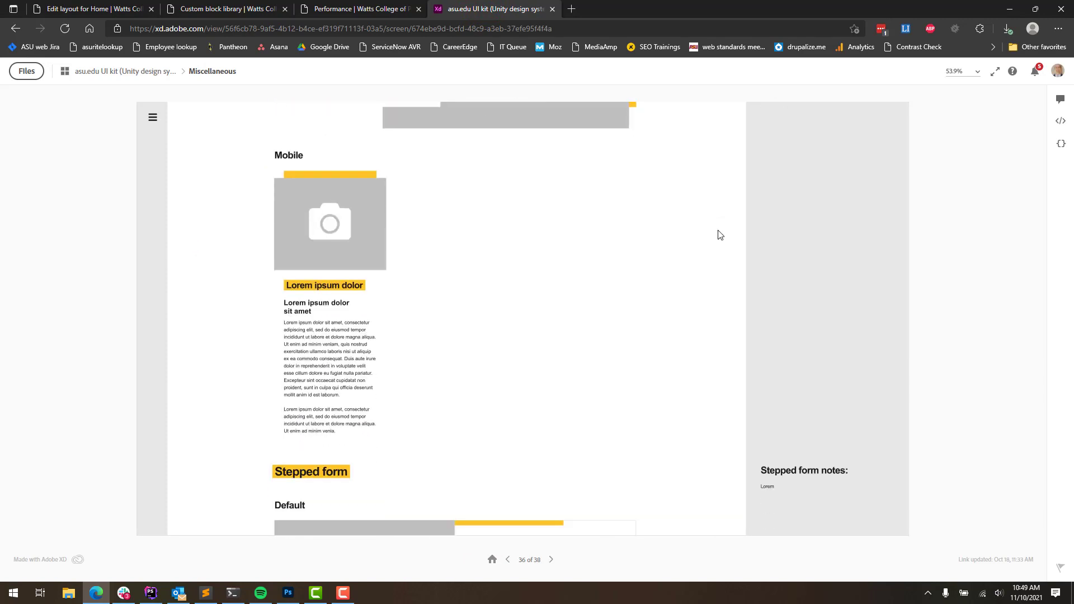
{"action": "scroll", "coordinate": [720, 235], "scroll_direction": "down", "scroll_amount": 10}
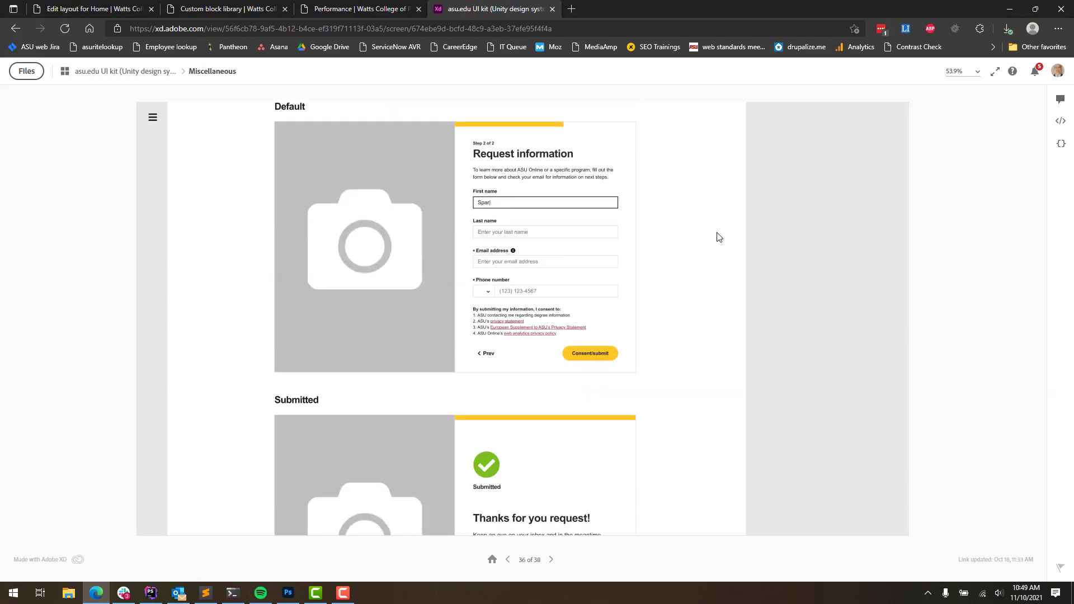
{"action": "scroll", "coordinate": [718, 237], "scroll_direction": "down", "scroll_amount": 7}
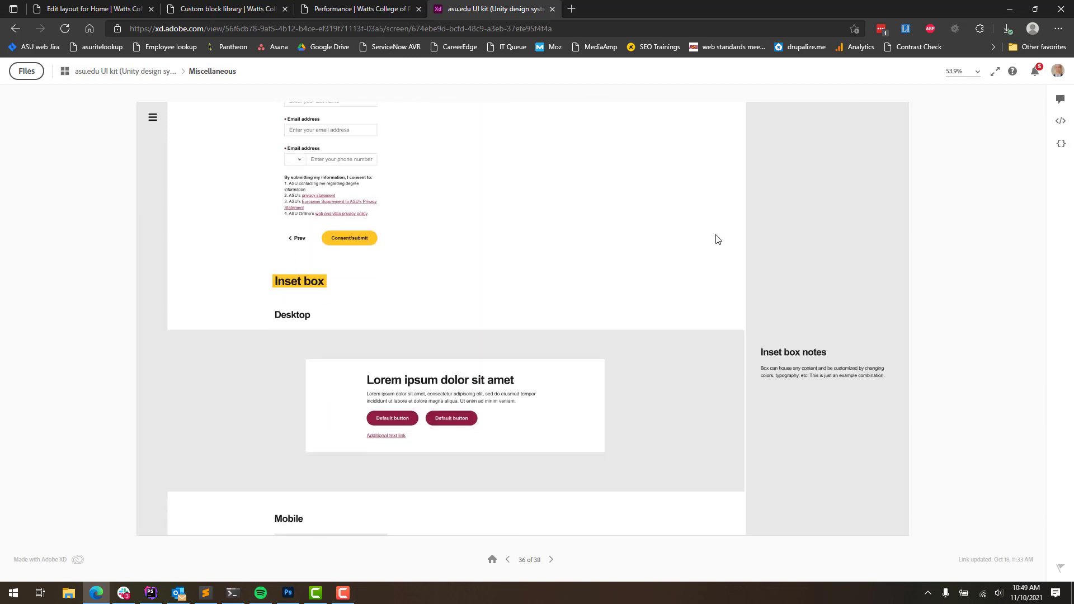
{"action": "scroll", "coordinate": [717, 238], "scroll_direction": "down", "scroll_amount": 1}
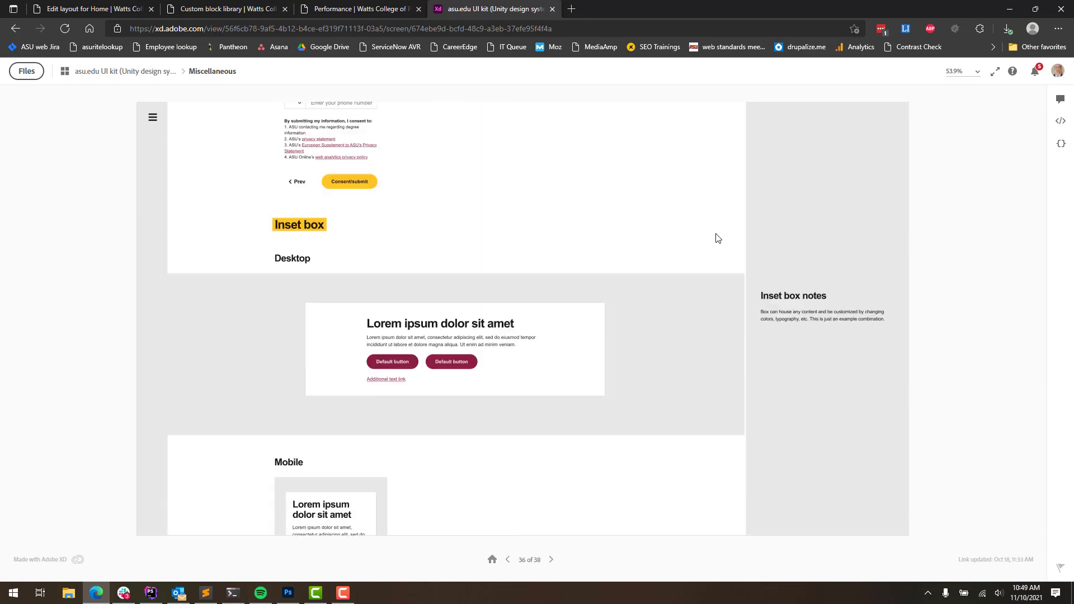
{"action": "scroll", "coordinate": [715, 237], "scroll_direction": "down", "scroll_amount": 8}
{"action": "scroll", "coordinate": [721, 234], "scroll_direction": "up", "scroll_amount": 10}
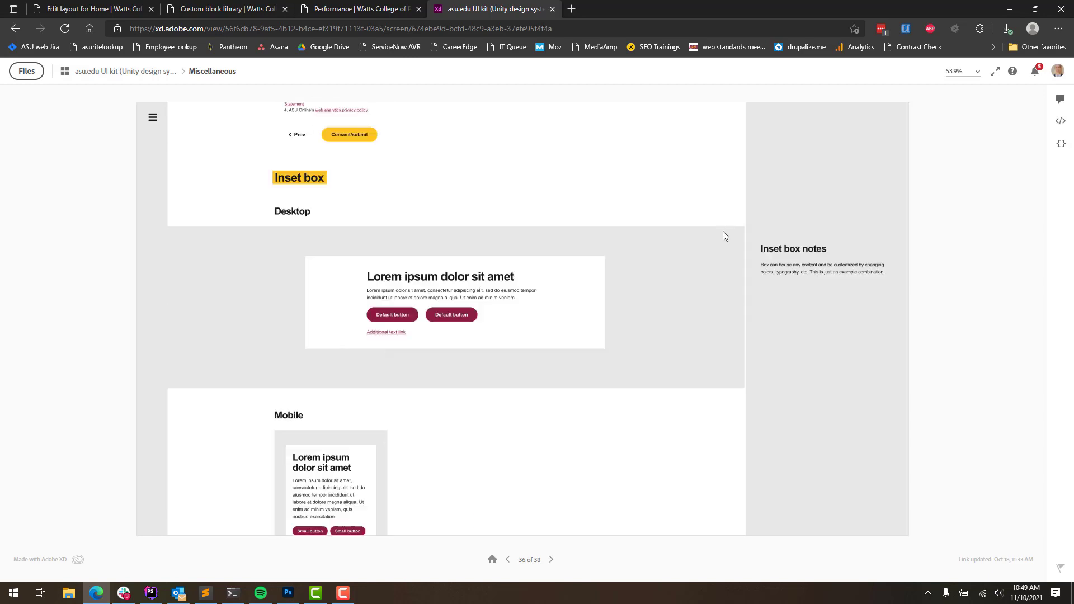
{"action": "scroll", "coordinate": [727, 232], "scroll_direction": "up", "scroll_amount": 15}
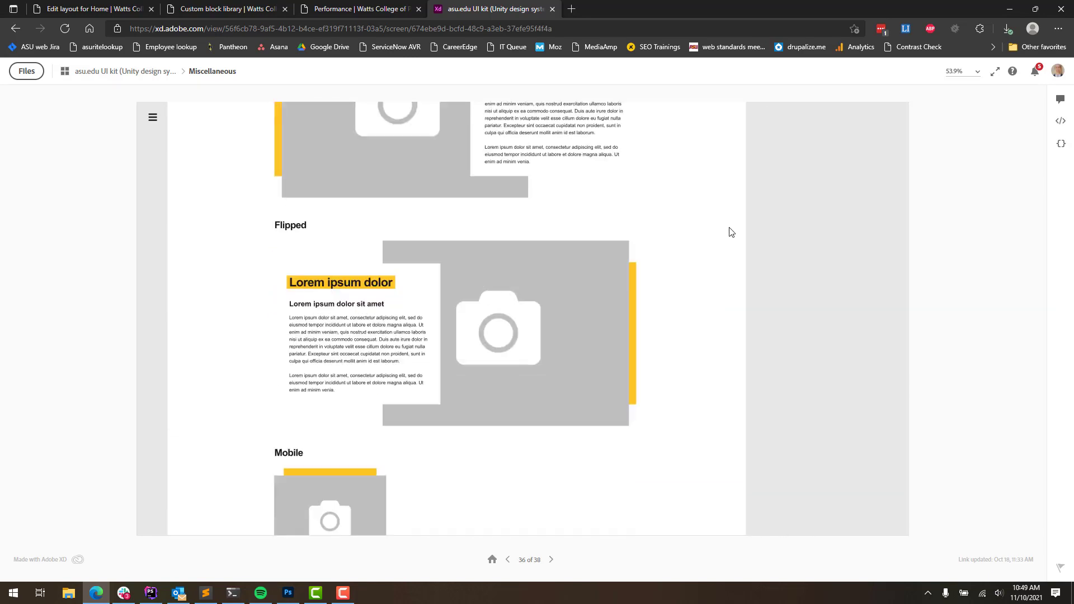
{"action": "scroll", "coordinate": [730, 233], "scroll_direction": "up", "scroll_amount": 10}
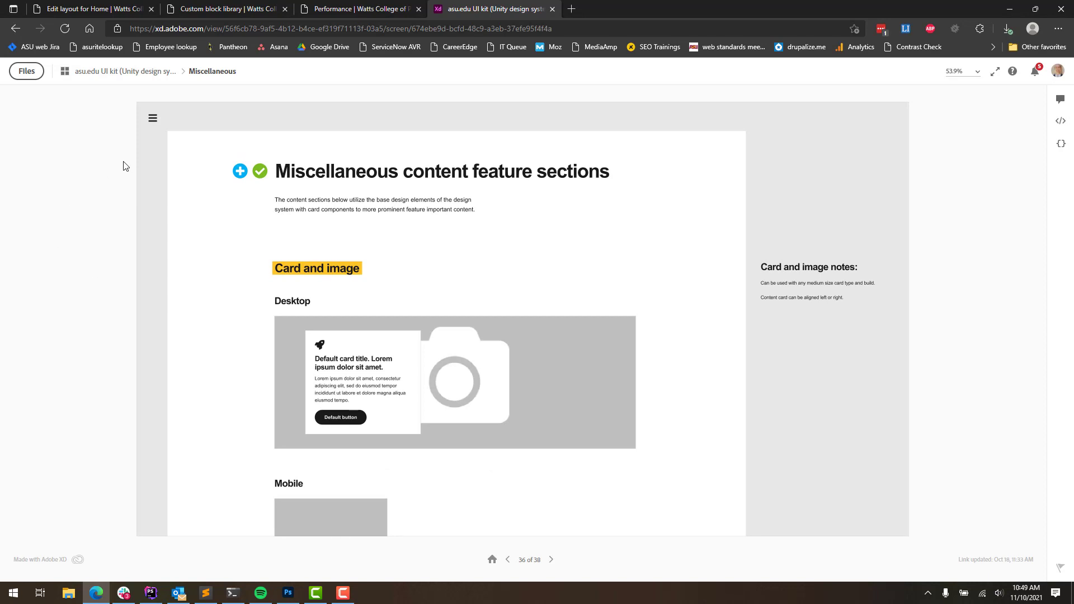
Step: Return to the Home layout editor and review the full list of custom block types, from Accordion to Video hero
{"action": "left_click", "coordinate": [99, 5]}
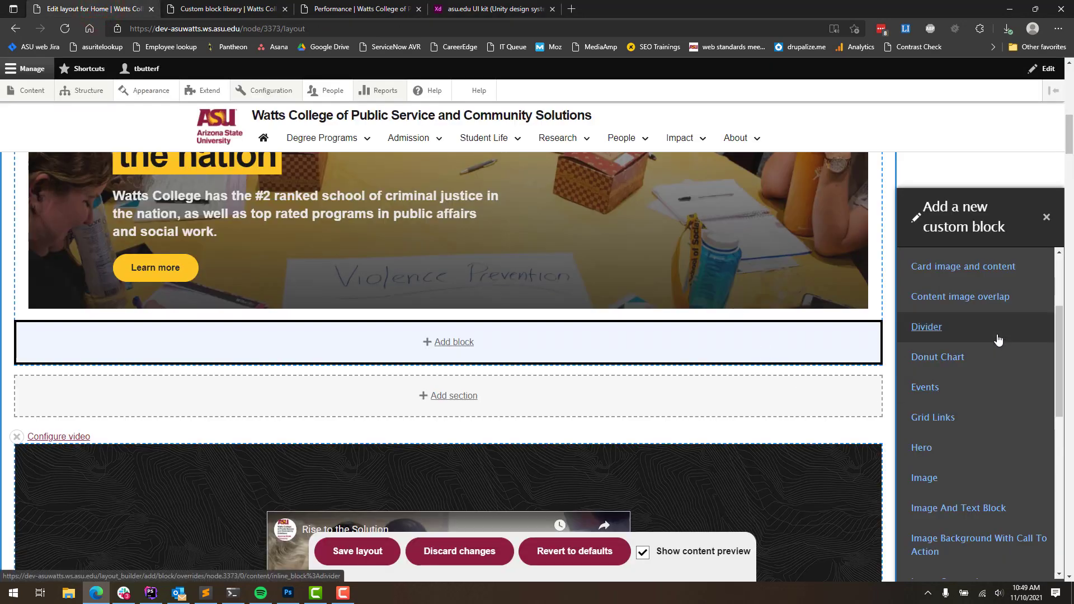
{"action": "scroll", "coordinate": [995, 339], "scroll_direction": "down", "scroll_amount": 4}
{"action": "scroll", "coordinate": [996, 344], "scroll_direction": "down", "scroll_amount": 1}
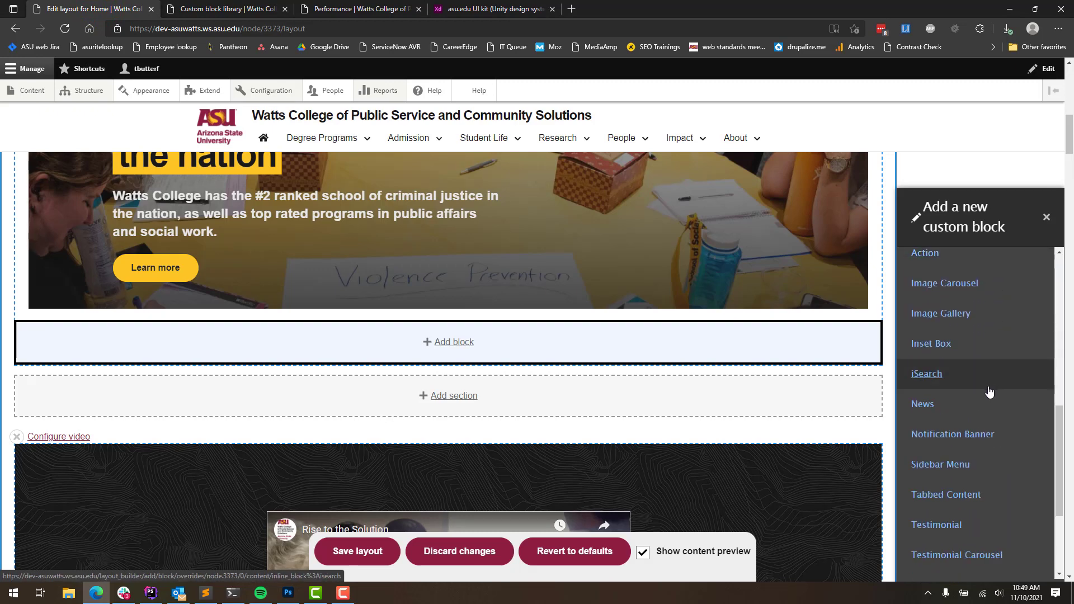
{"action": "scroll", "coordinate": [979, 448], "scroll_direction": "down", "scroll_amount": 1}
{"action": "scroll", "coordinate": [976, 458], "scroll_direction": "down", "scroll_amount": 2}
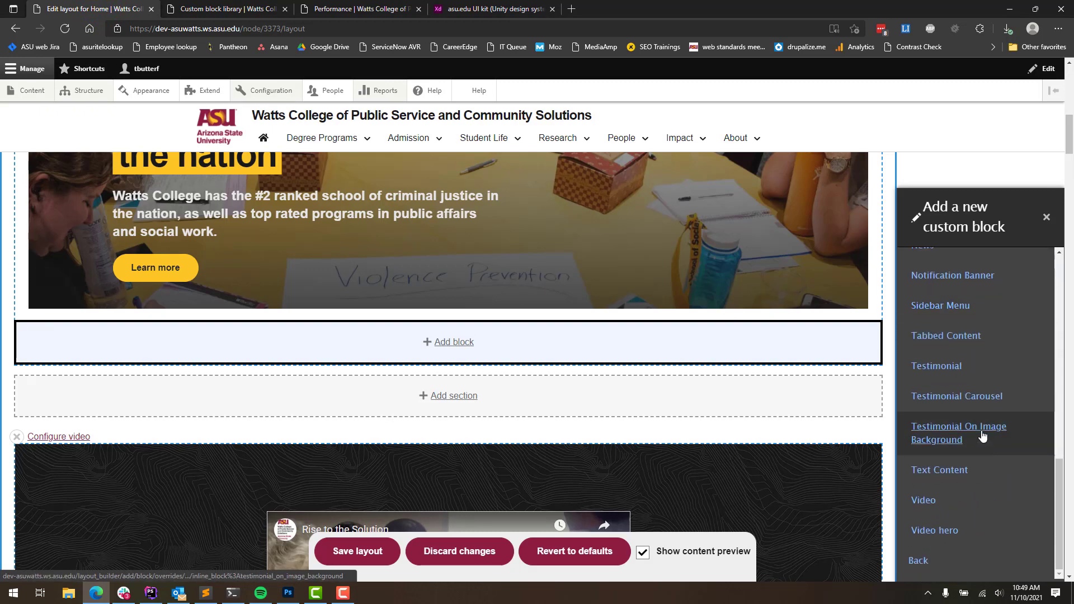
{"action": "scroll", "coordinate": [1021, 366], "scroll_direction": "up", "scroll_amount": 1}
{"action": "scroll", "coordinate": [1026, 386], "scroll_direction": "up", "scroll_amount": 2}
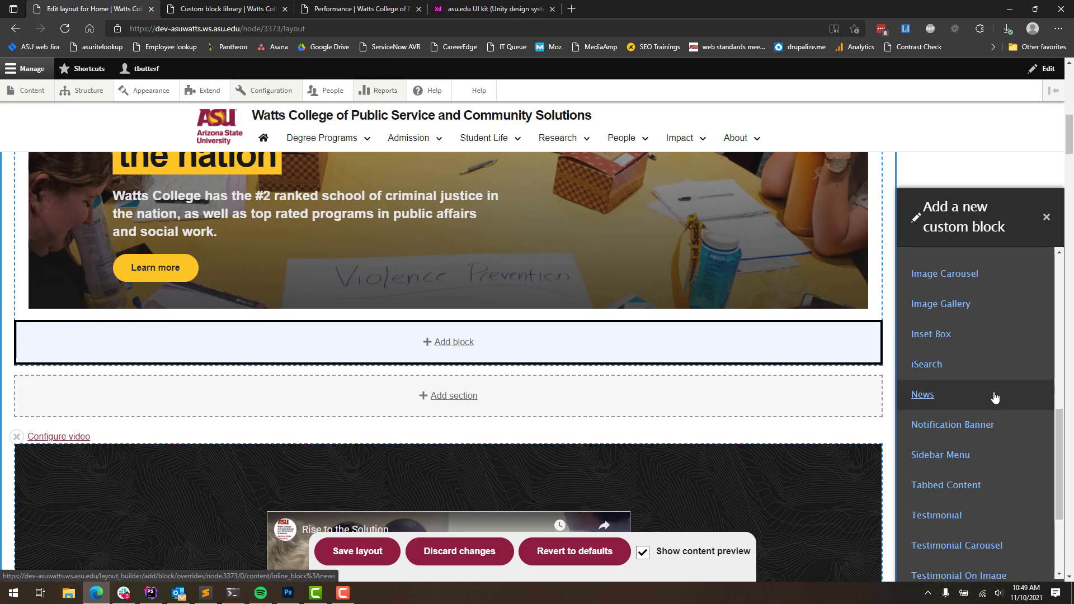
{"action": "scroll", "coordinate": [999, 394], "scroll_direction": "up", "scroll_amount": 3}
{"action": "scroll", "coordinate": [993, 397], "scroll_direction": "up", "scroll_amount": 5}
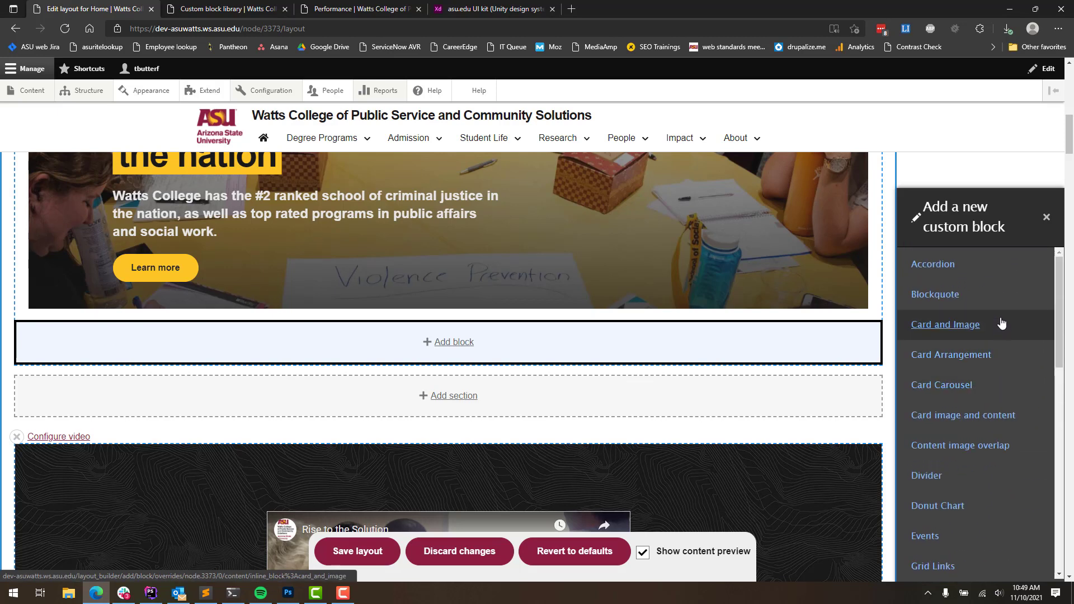
Step: Close the custom block list, then reopen the hero section's block chooser and start creating a custom block
{"action": "left_click", "coordinate": [1046, 217]}
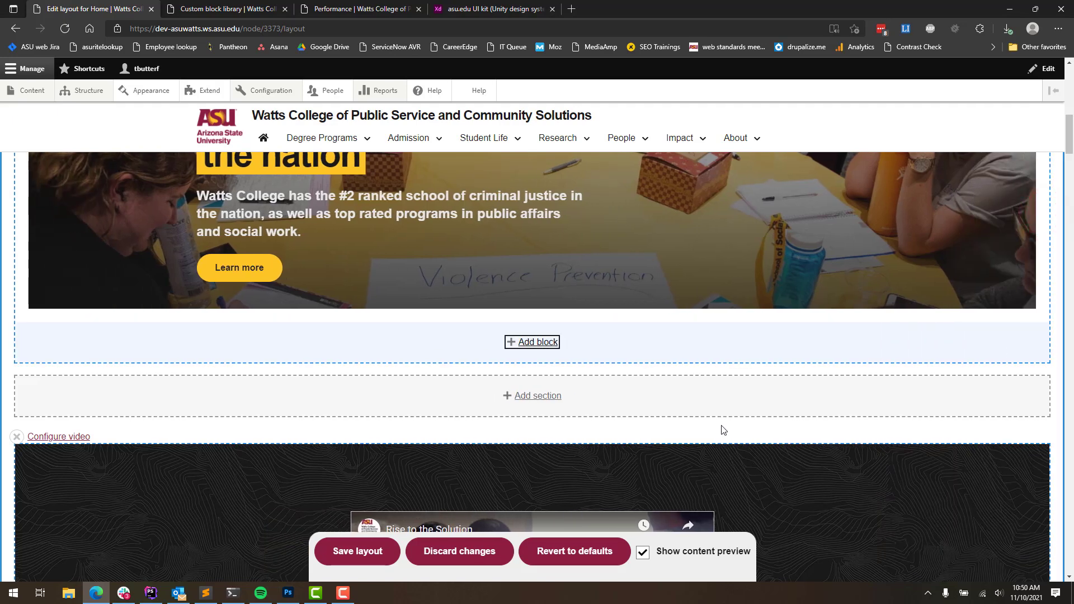
{"action": "left_click", "coordinate": [542, 343]}
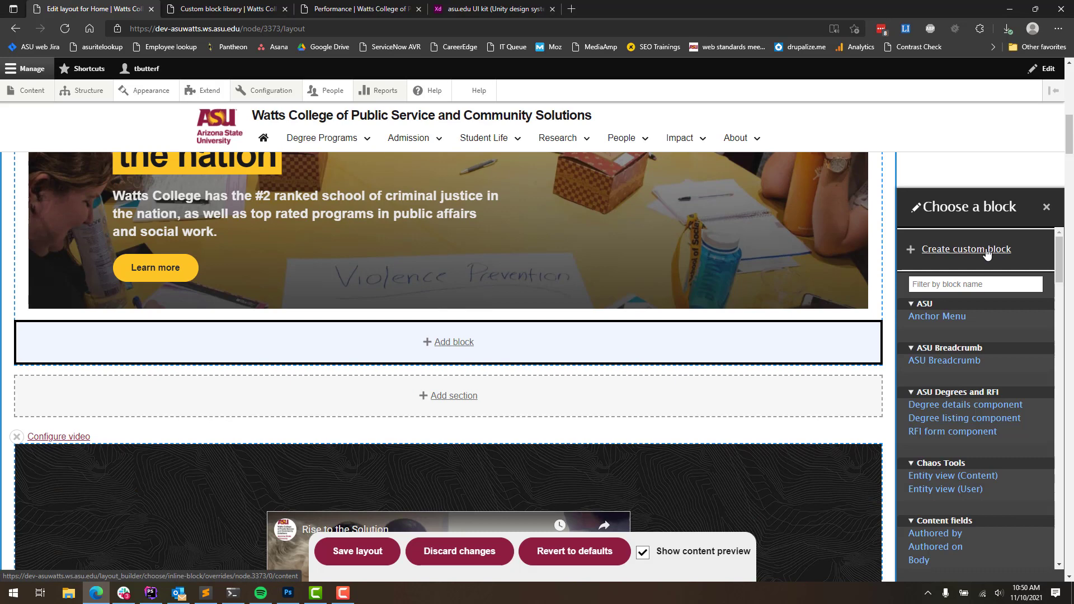
{"action": "left_click", "coordinate": [988, 252]}
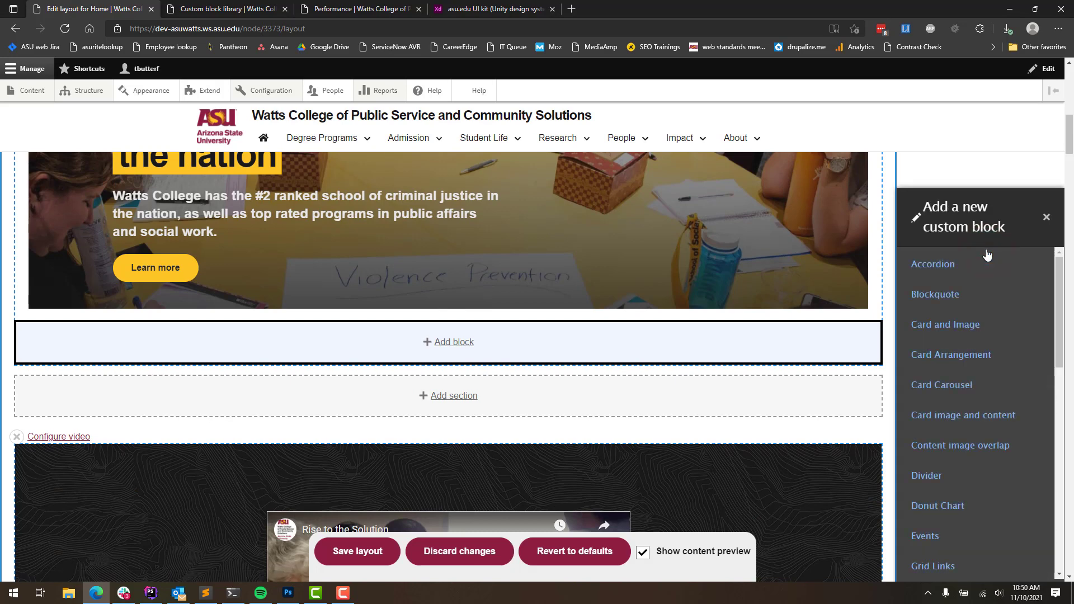
Step: Close the custom block list and open the configuration of the anti-racist college image and text block in Section 3
{"action": "left_click", "coordinate": [1047, 217]}
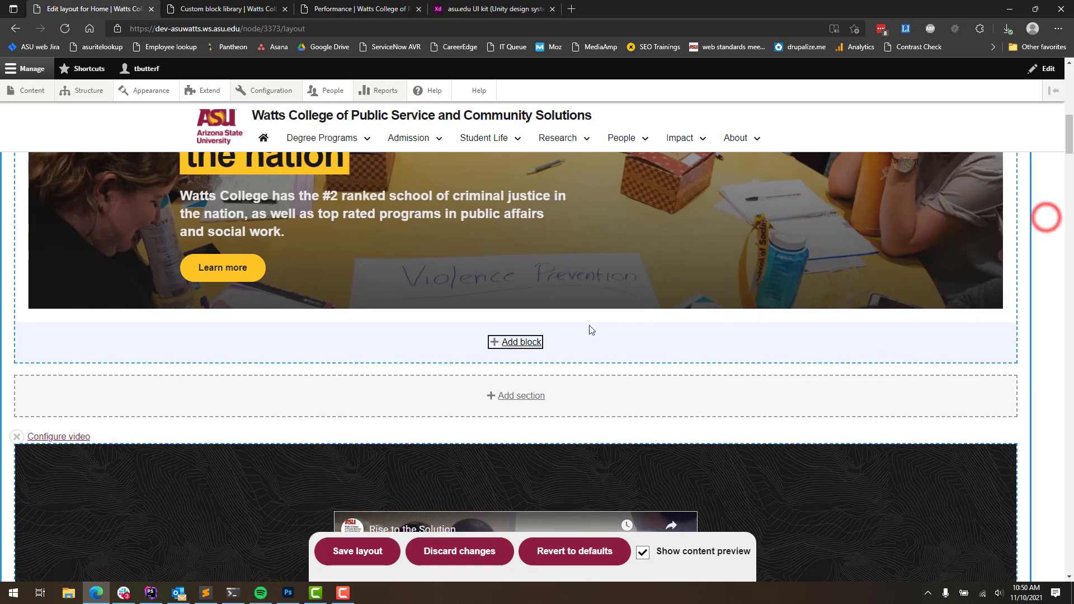
{"action": "scroll", "coordinate": [587, 318], "scroll_direction": "up", "scroll_amount": 3}
{"action": "scroll", "coordinate": [587, 320], "scroll_direction": "down", "scroll_amount": 6}
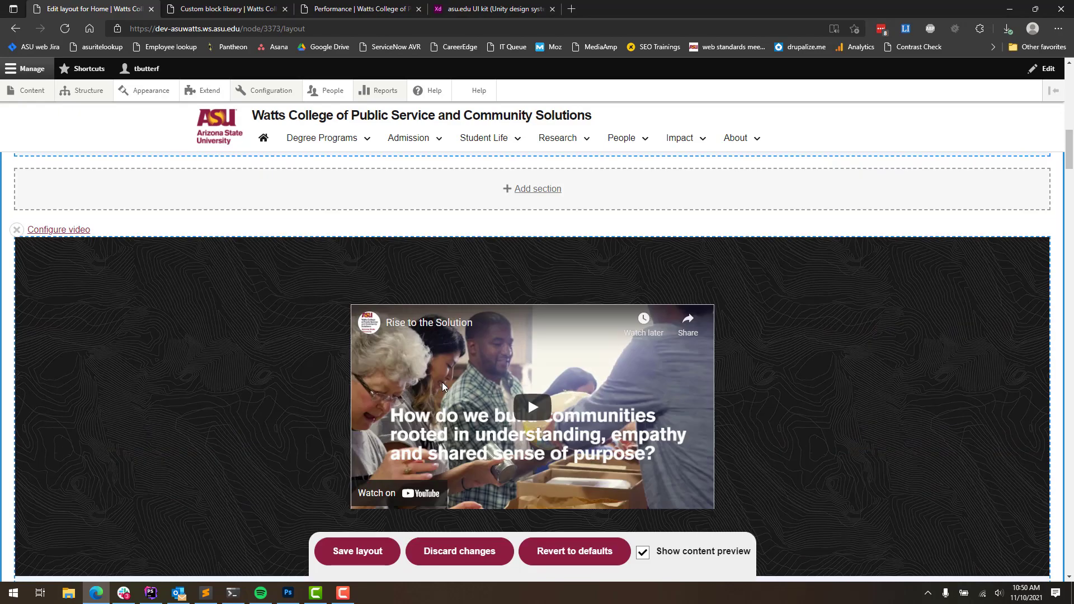
{"action": "scroll", "coordinate": [233, 363], "scroll_direction": "down", "scroll_amount": 5}
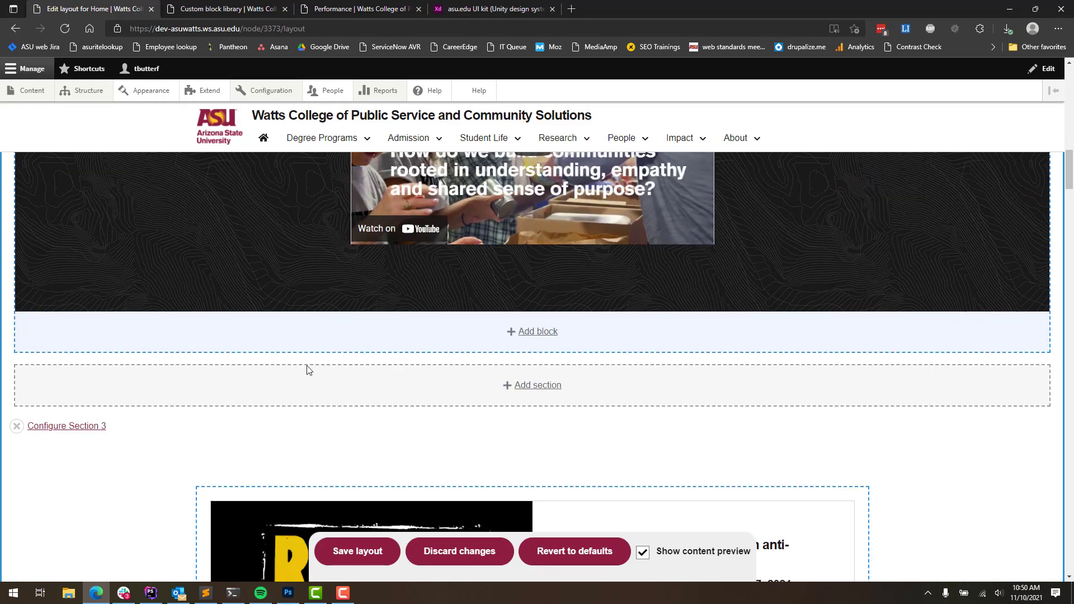
{"action": "scroll", "coordinate": [307, 370], "scroll_direction": "down", "scroll_amount": 5}
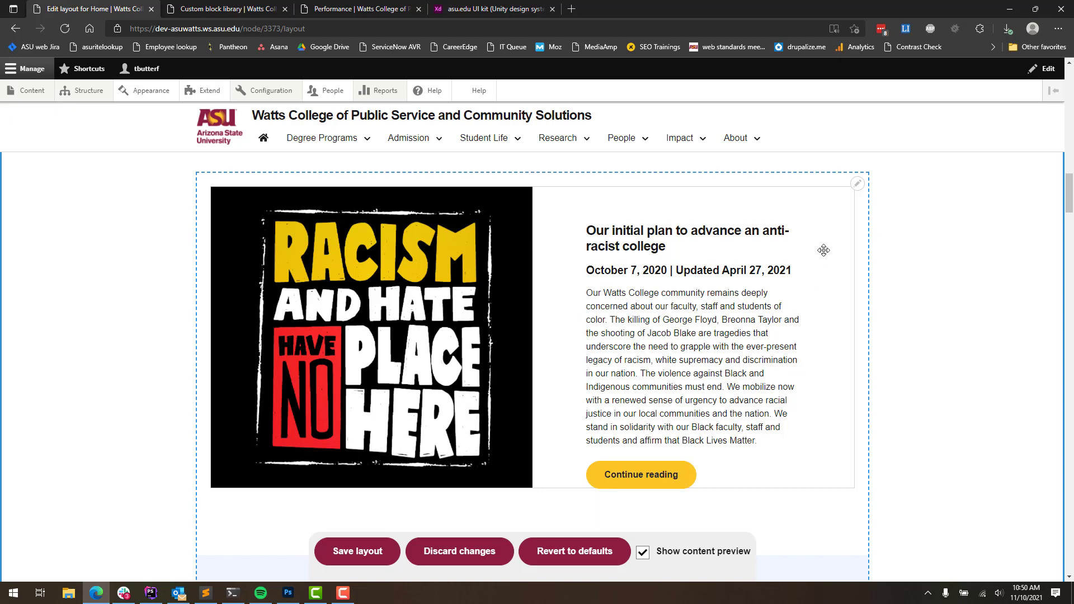
{"action": "left_click", "coordinate": [858, 184]}
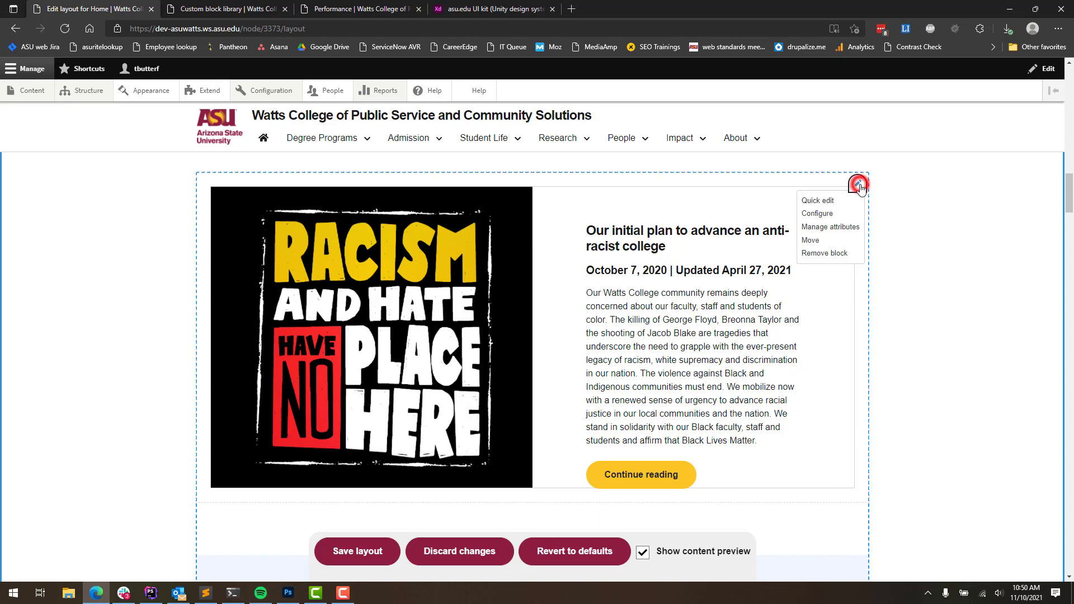
{"action": "left_click", "coordinate": [816, 213]}
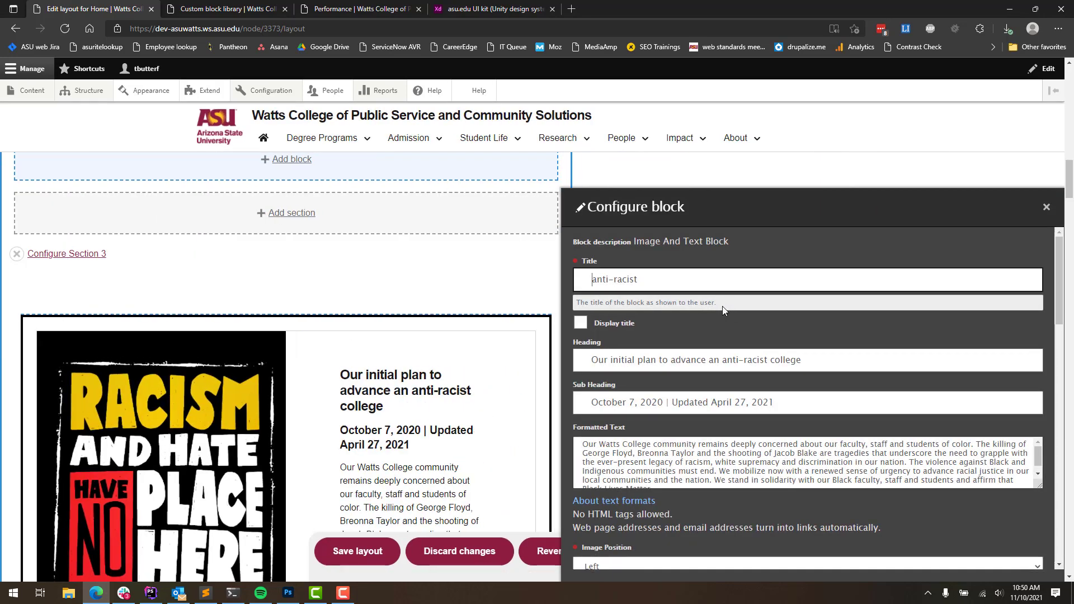
Step: Review the block's heading, text, image and CTA settings, then close its configuration without updating
{"action": "scroll", "coordinate": [790, 350], "scroll_direction": "down", "scroll_amount": 10}
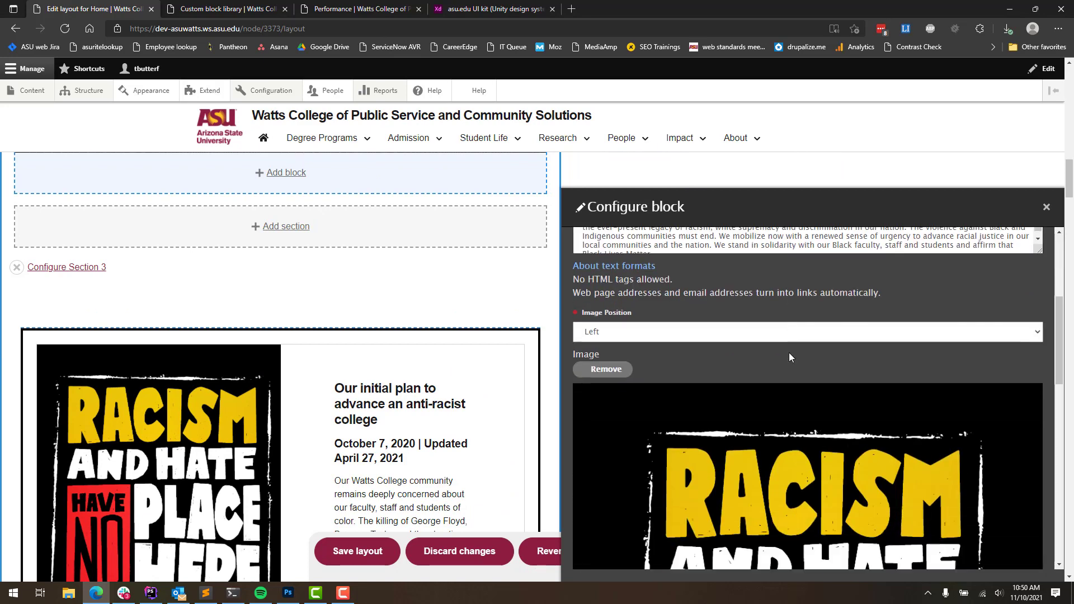
{"action": "scroll", "coordinate": [767, 407], "scroll_direction": "down", "scroll_amount": 10}
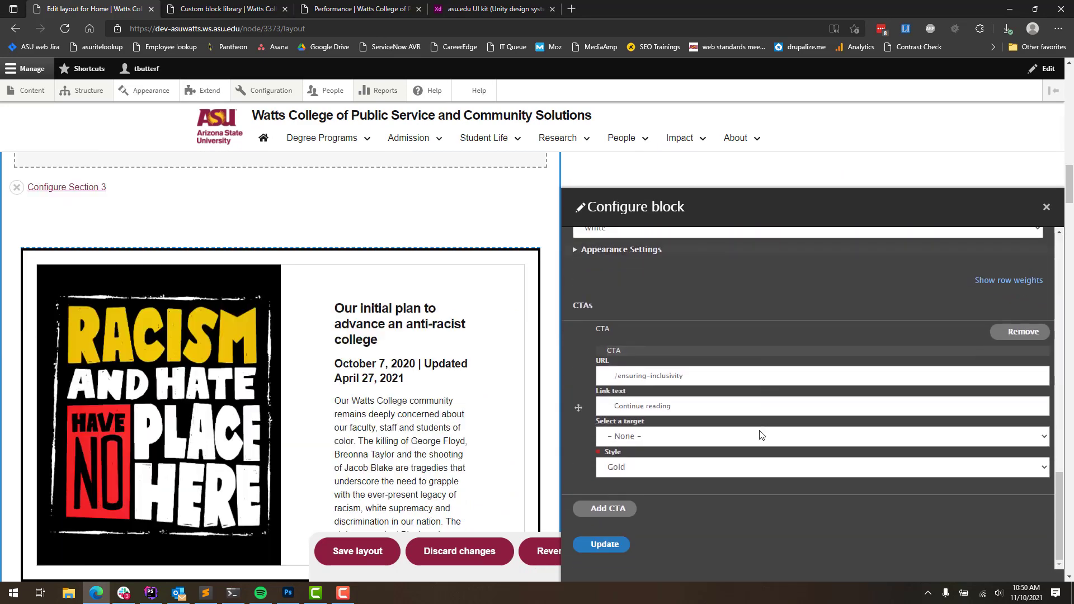
{"action": "scroll", "coordinate": [771, 447], "scroll_direction": "up", "scroll_amount": 15}
{"action": "scroll", "coordinate": [901, 336], "scroll_direction": "up", "scroll_amount": 5}
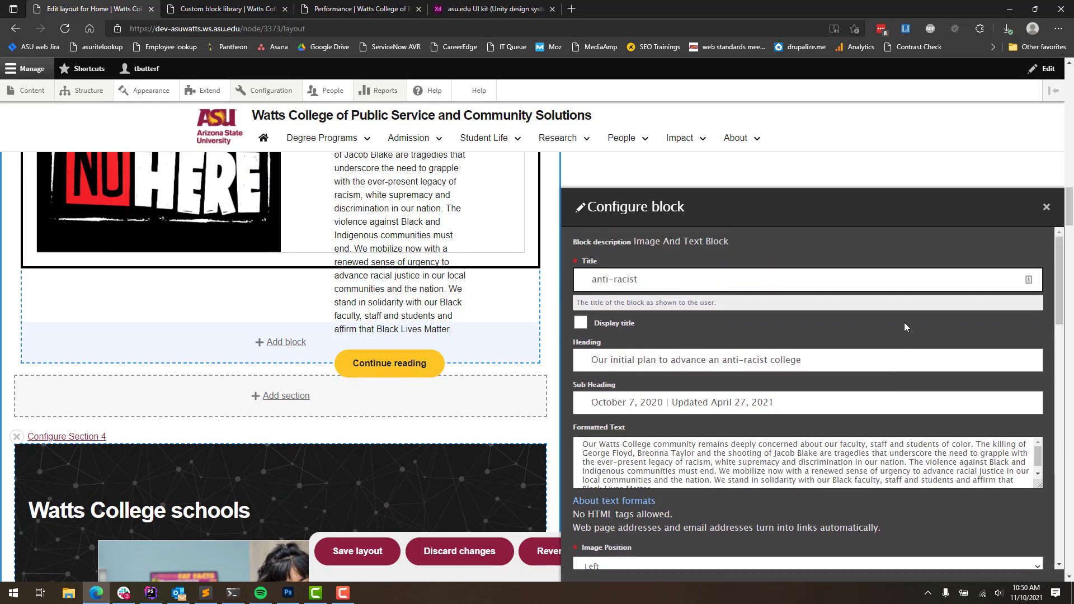
{"action": "left_click", "coordinate": [1046, 207]}
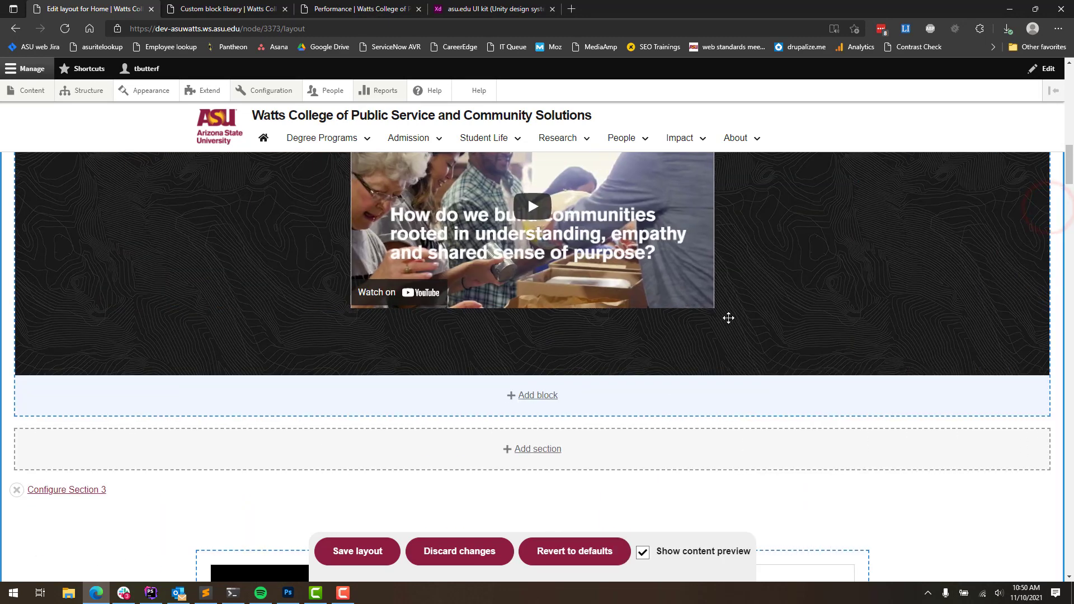
Step: Examine the Watts College schools card carousel in Section 4 and its block edit control
{"action": "scroll", "coordinate": [699, 321], "scroll_direction": "down", "scroll_amount": 10}
{"action": "scroll", "coordinate": [708, 331], "scroll_direction": "down", "scroll_amount": 3}
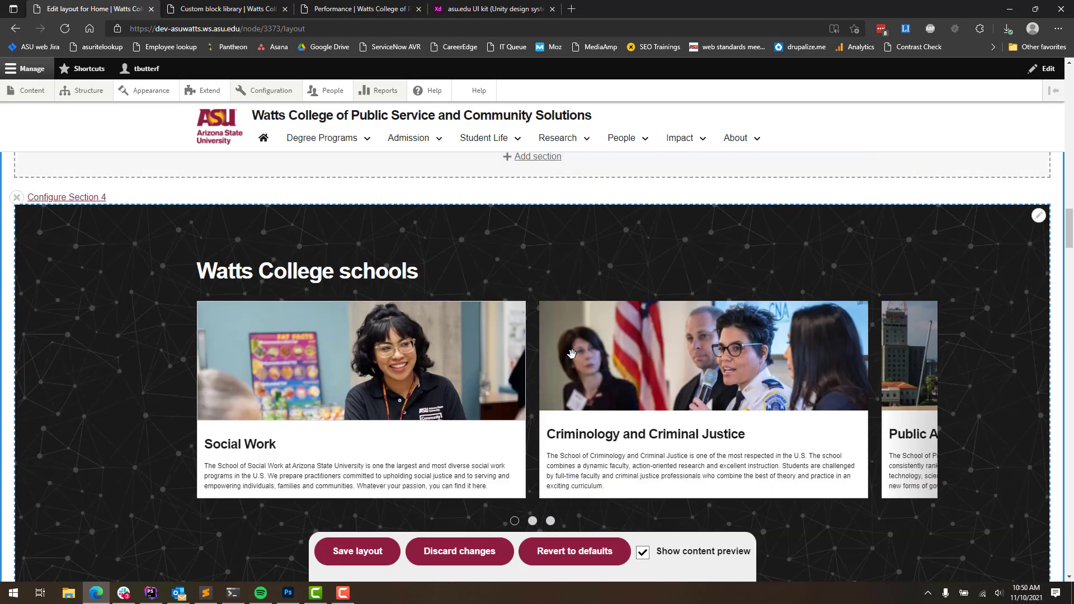
{"action": "scroll", "coordinate": [692, 381], "scroll_direction": "up", "scroll_amount": 1}
{"action": "scroll", "coordinate": [691, 381], "scroll_direction": "down", "scroll_amount": 1}
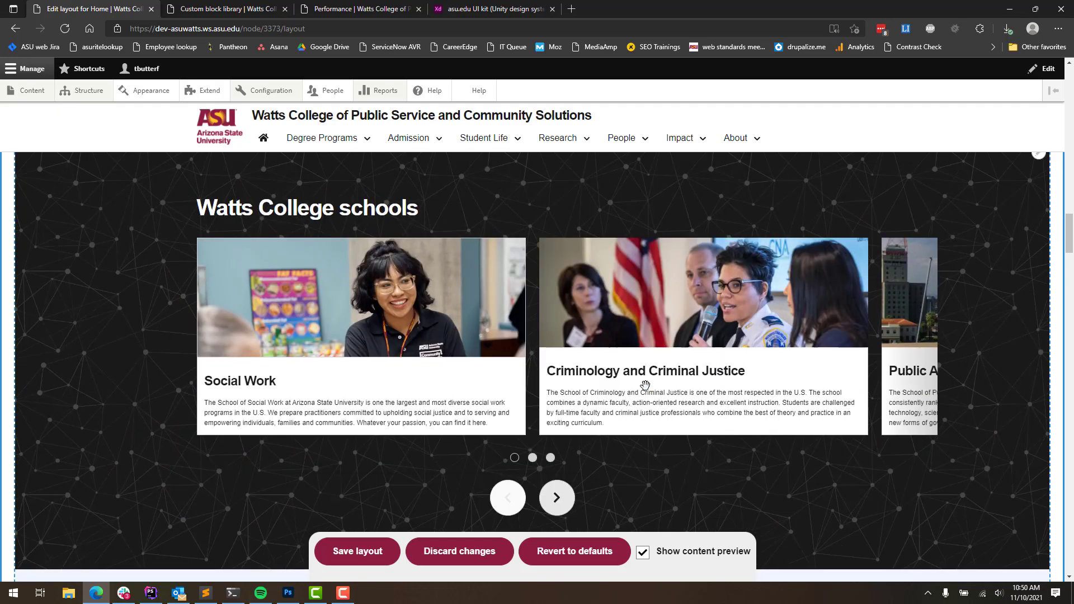
{"action": "left_click_drag", "start_coordinate": [763, 338], "coordinate": [492, 351]}
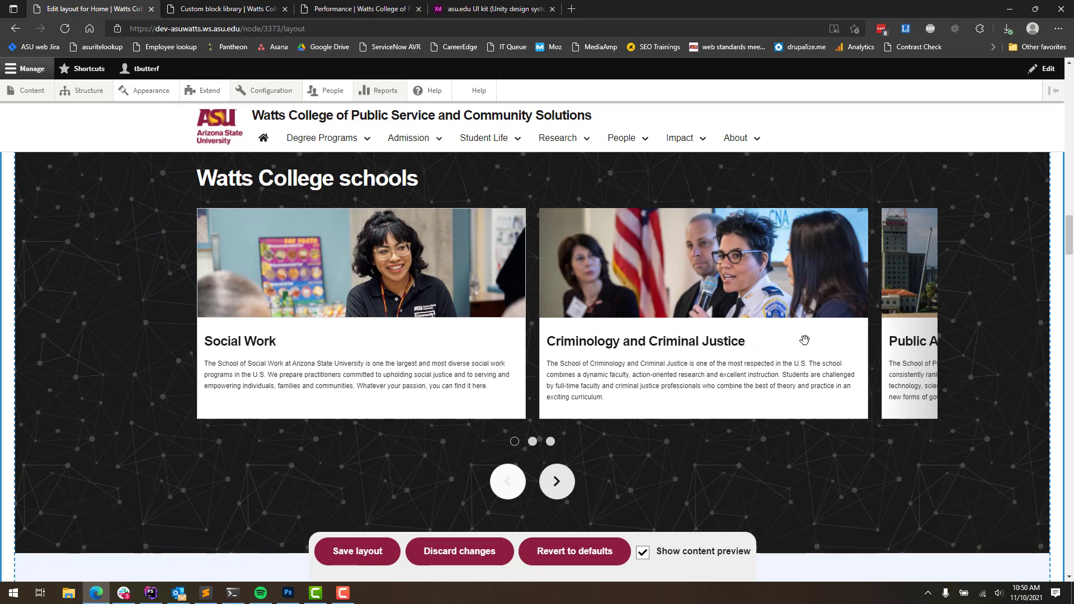
{"action": "scroll", "coordinate": [983, 250], "scroll_direction": "up", "scroll_amount": 2}
{"action": "scroll", "coordinate": [1036, 202], "scroll_direction": "down", "scroll_amount": 6}
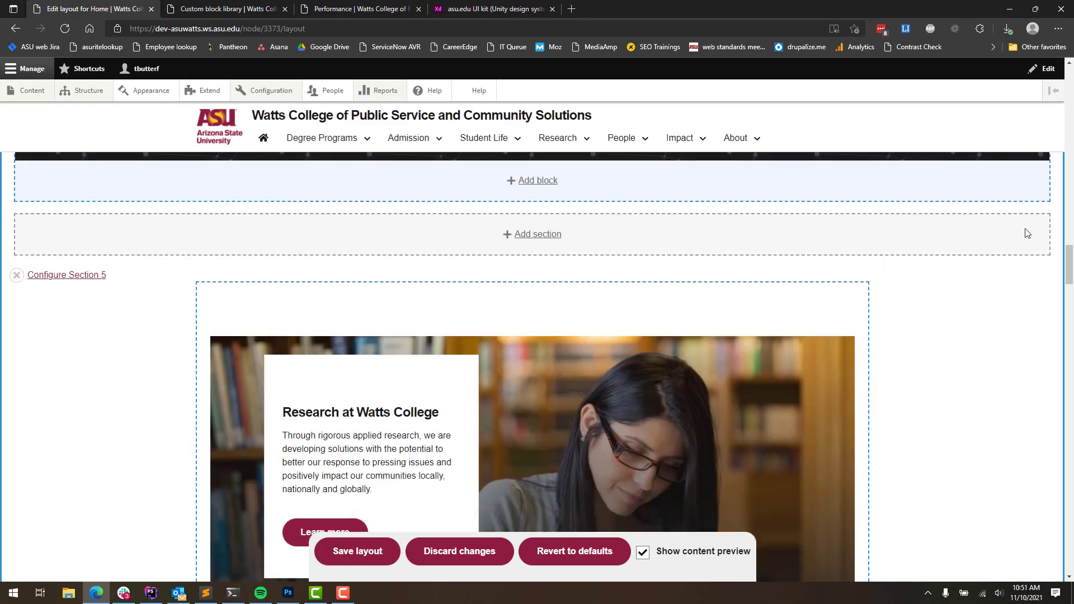
{"action": "scroll", "coordinate": [1025, 231], "scroll_direction": "up", "scroll_amount": 8}
{"action": "mouse_move", "coordinate": [1037, 347]}
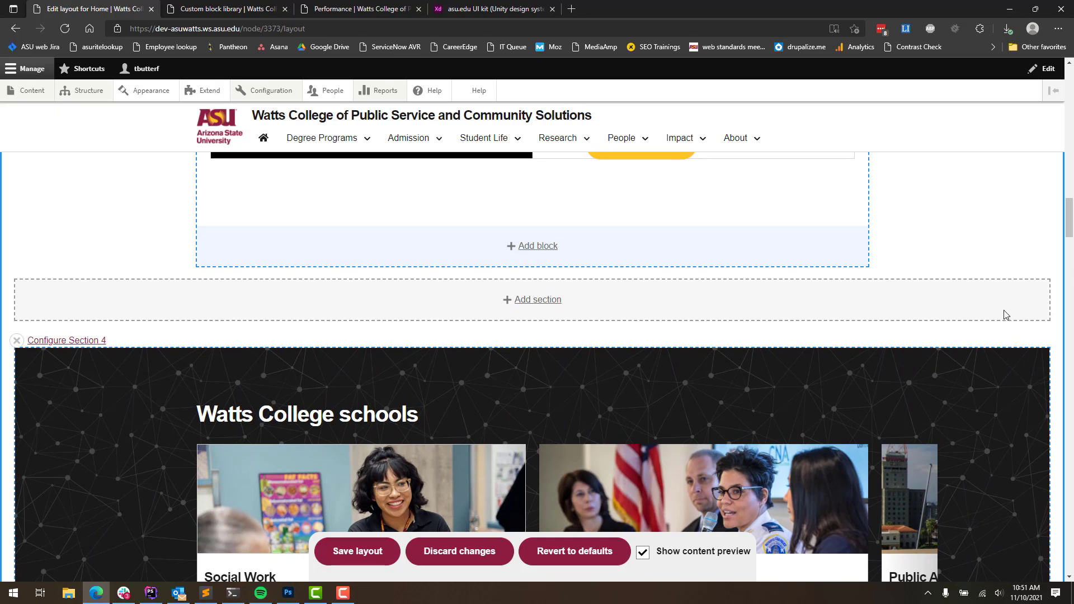
{"action": "scroll", "coordinate": [1005, 314], "scroll_direction": "down", "scroll_amount": 12}
{"action": "scroll", "coordinate": [1005, 316], "scroll_direction": "up", "scroll_amount": 10}
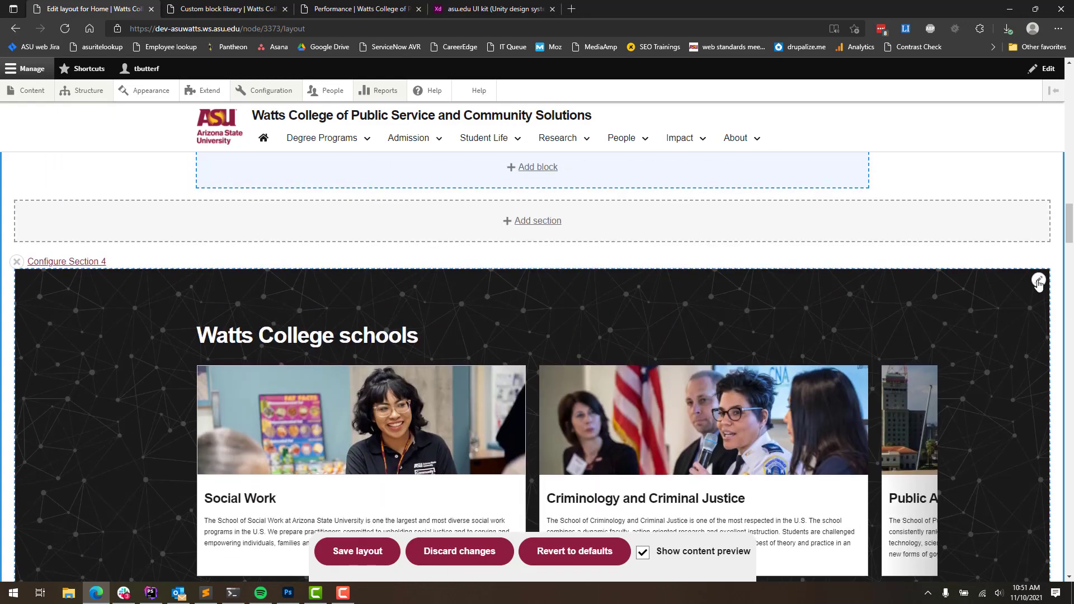
{"action": "scroll", "coordinate": [1029, 315], "scroll_direction": "down", "scroll_amount": 8}
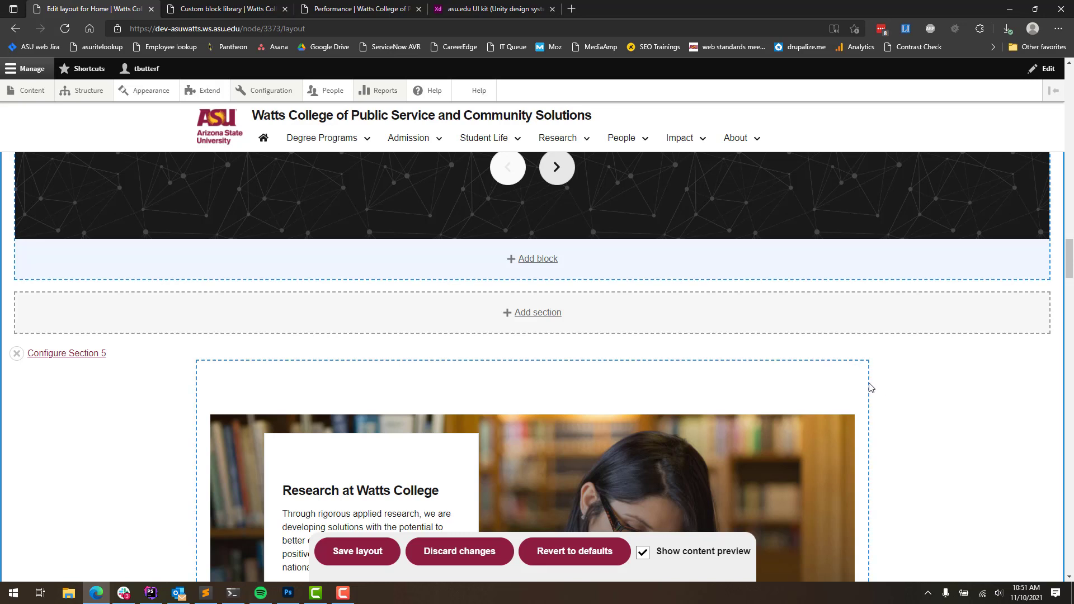
{"action": "scroll", "coordinate": [930, 373], "scroll_direction": "up", "scroll_amount": 1}
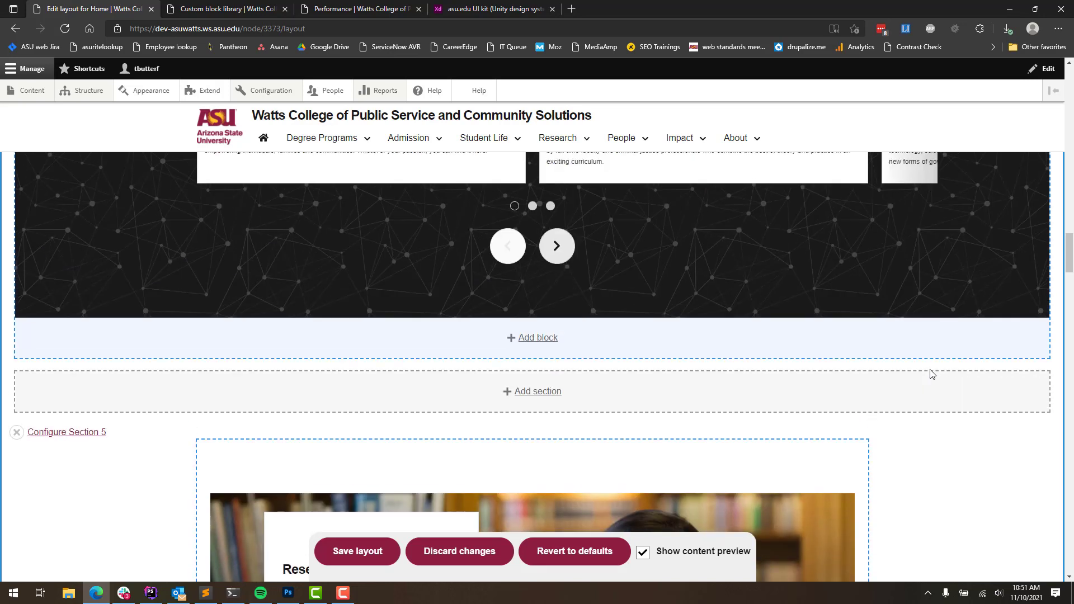
Step: Look over the remaining Home page blocks, from Research and News to the Six reasons overlap and Events
{"action": "scroll", "coordinate": [930, 375], "scroll_direction": "down", "scroll_amount": 2}
{"action": "scroll", "coordinate": [715, 364], "scroll_direction": "down", "scroll_amount": 6}
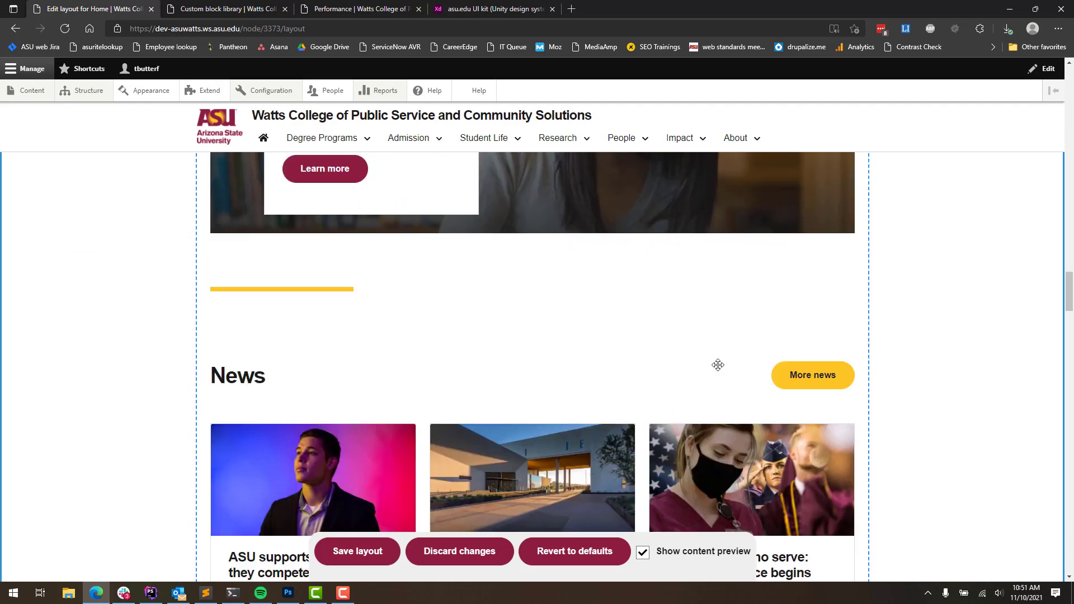
{"action": "scroll", "coordinate": [912, 354], "scroll_direction": "down", "scroll_amount": 8}
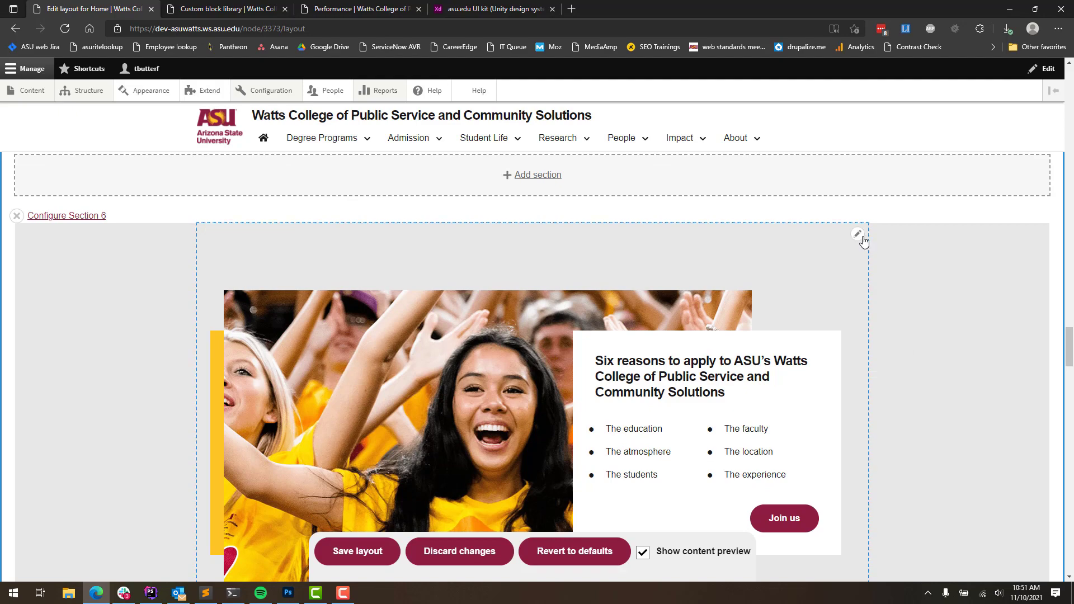
{"action": "scroll", "coordinate": [904, 300], "scroll_direction": "down", "scroll_amount": 5}
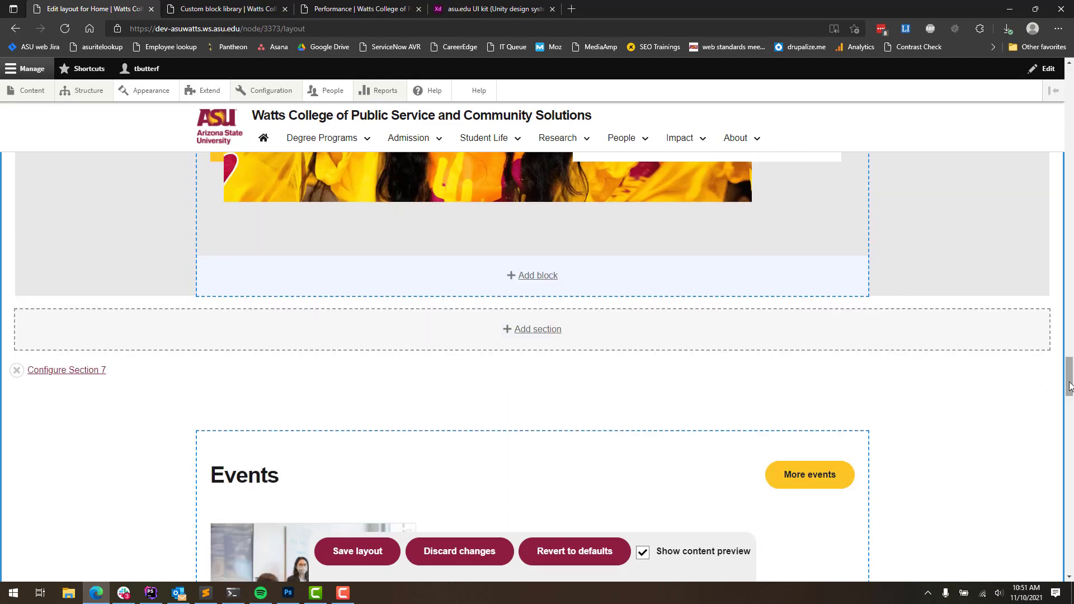
Step: Discard the Home page's unsaved layout changes and dismiss the resulting status message
{"action": "left_click_drag", "start_coordinate": [1070, 386], "coordinate": [1055, 78]}
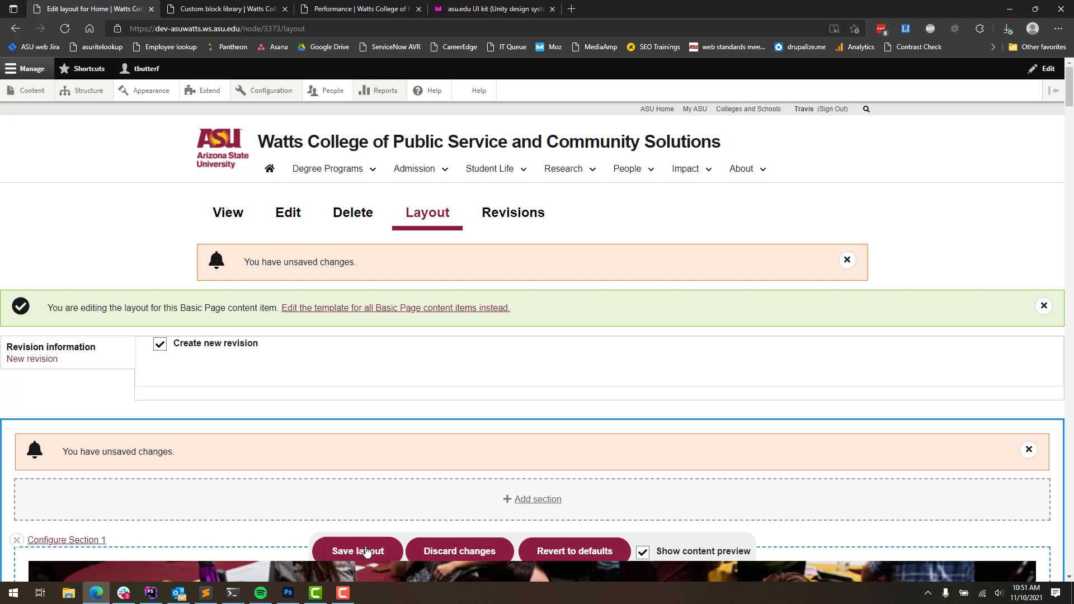
{"action": "left_click", "coordinate": [440, 552]}
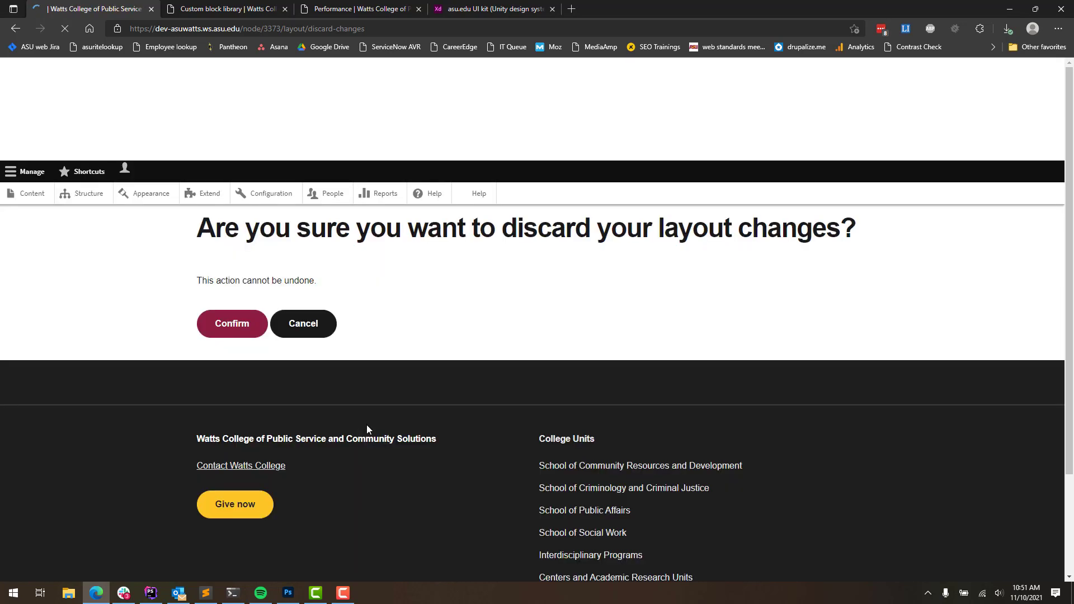
{"action": "left_click", "coordinate": [231, 329]}
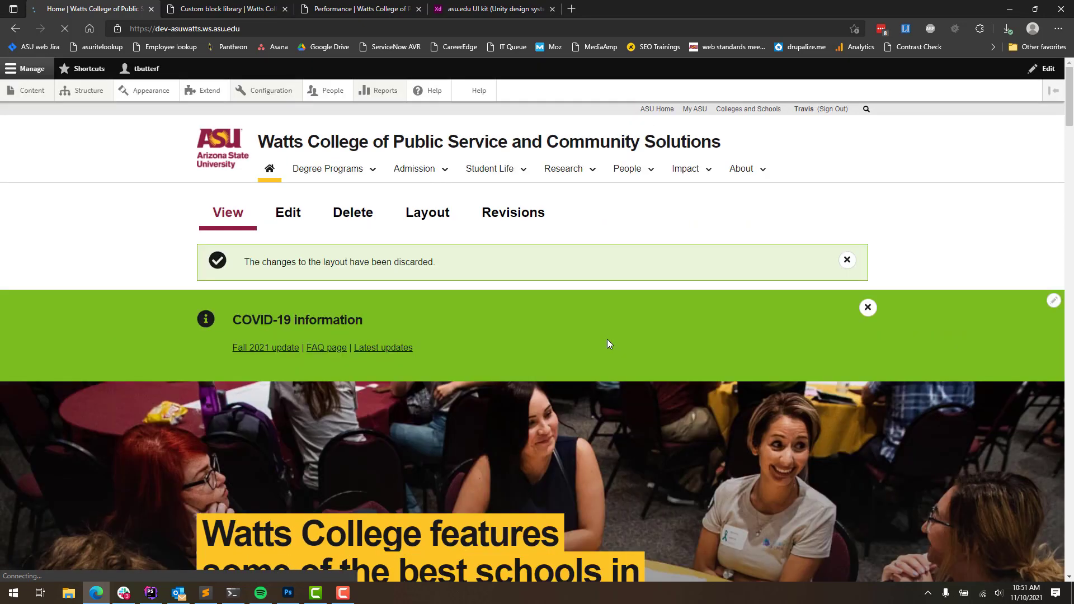
{"action": "left_click", "coordinate": [847, 260]}
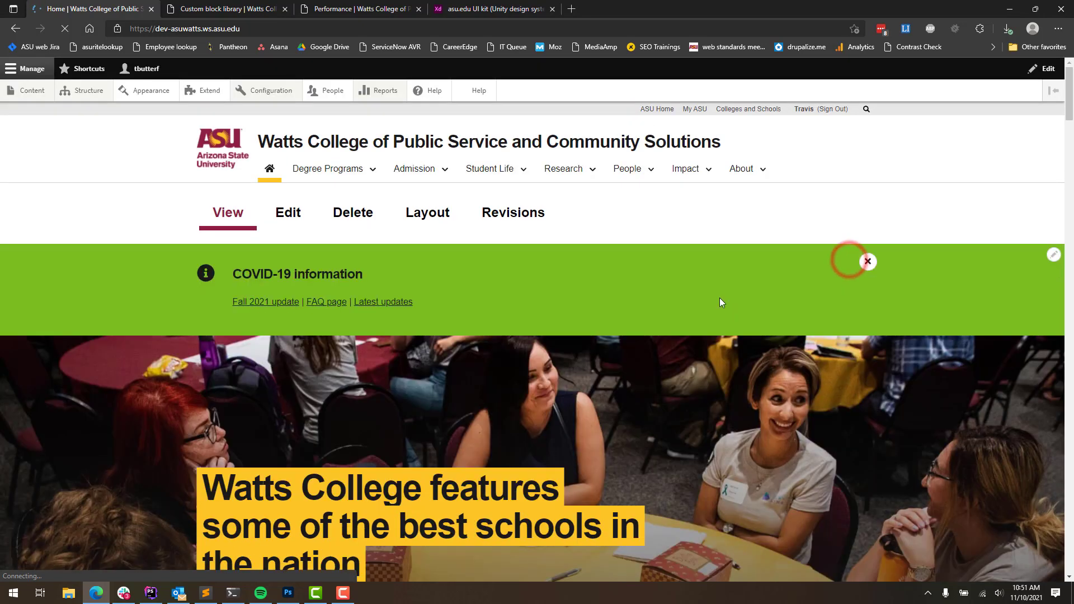
Step: Go to the Affording College page under Admission and open its layout for editing
{"action": "left_click", "coordinate": [443, 171]}
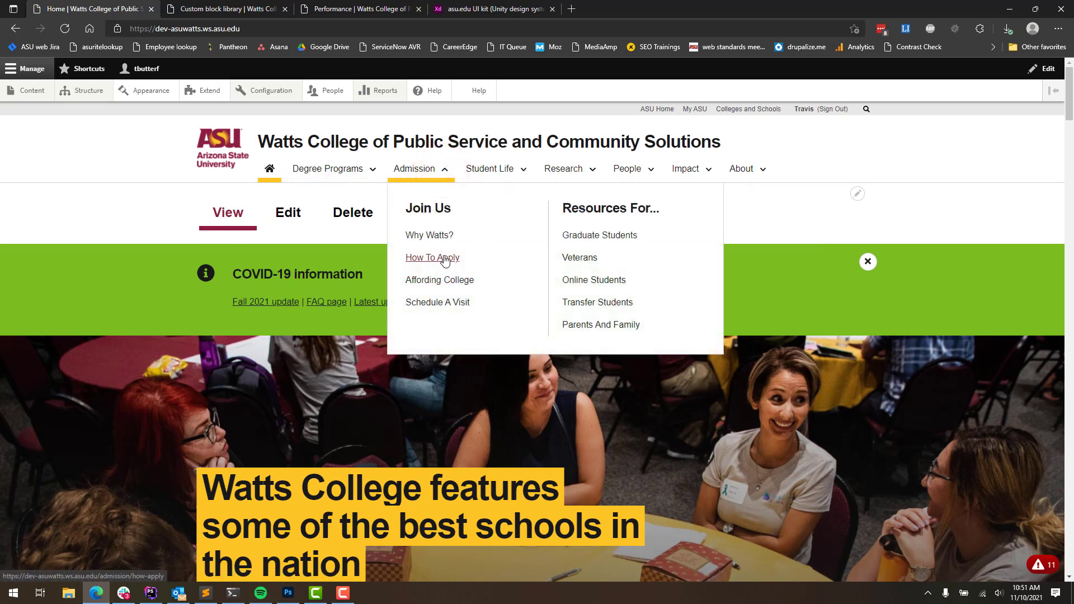
{"action": "left_click", "coordinate": [447, 277]}
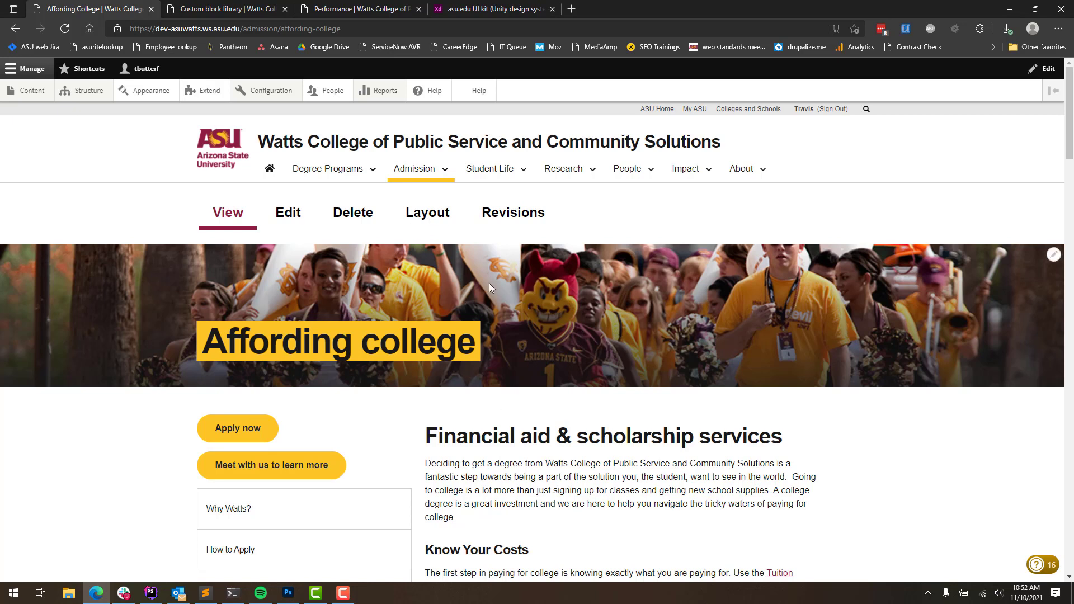
{"action": "left_click", "coordinate": [430, 215]}
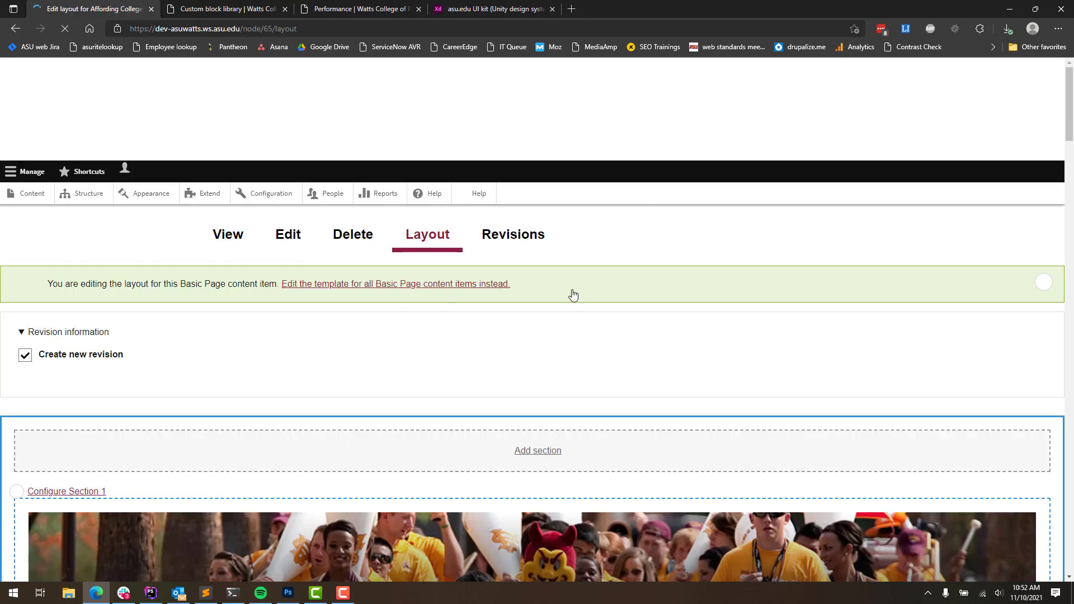
Step: Review the title, label and formatter settings of the Body block containing the financial aid text, then close its configuration
{"action": "scroll", "coordinate": [748, 330], "scroll_direction": "down", "scroll_amount": 4}
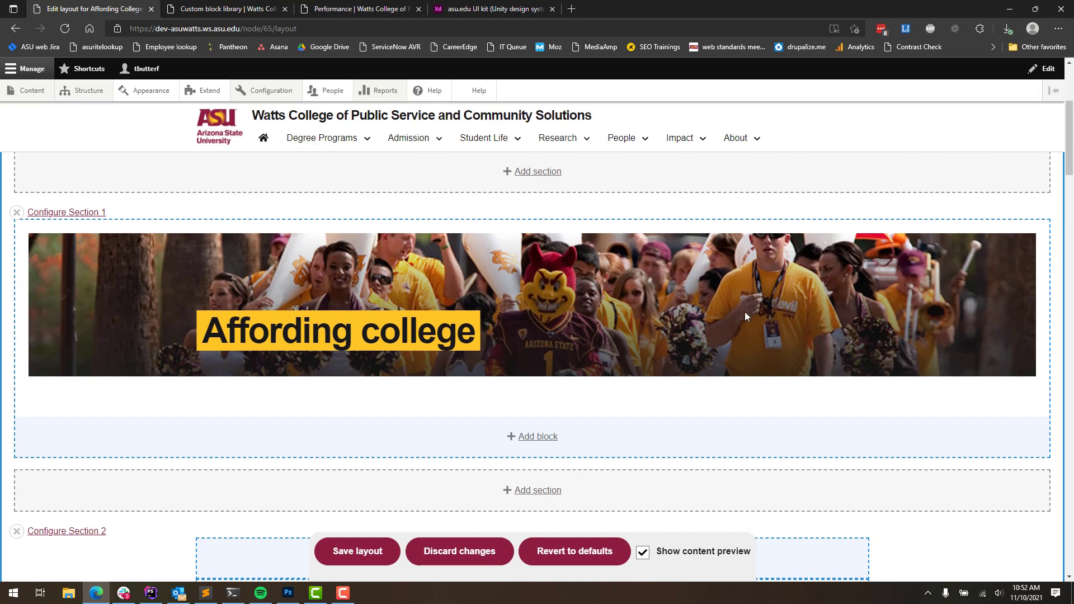
{"action": "scroll", "coordinate": [746, 313], "scroll_direction": "down", "scroll_amount": 4}
{"action": "scroll", "coordinate": [747, 317], "scroll_direction": "down", "scroll_amount": 4}
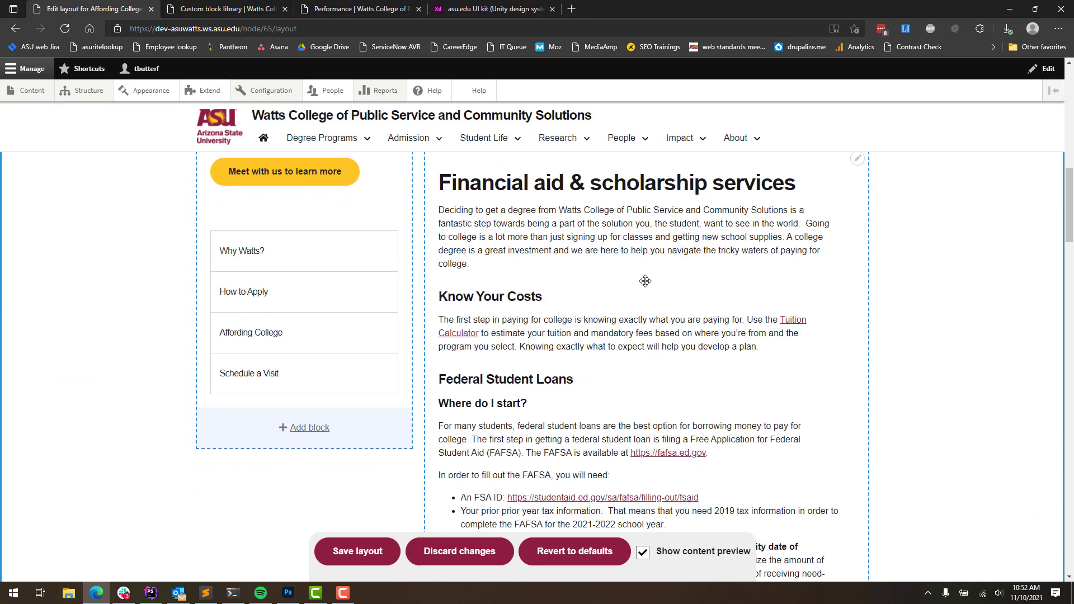
{"action": "scroll", "coordinate": [694, 271], "scroll_direction": "up", "scroll_amount": 1}
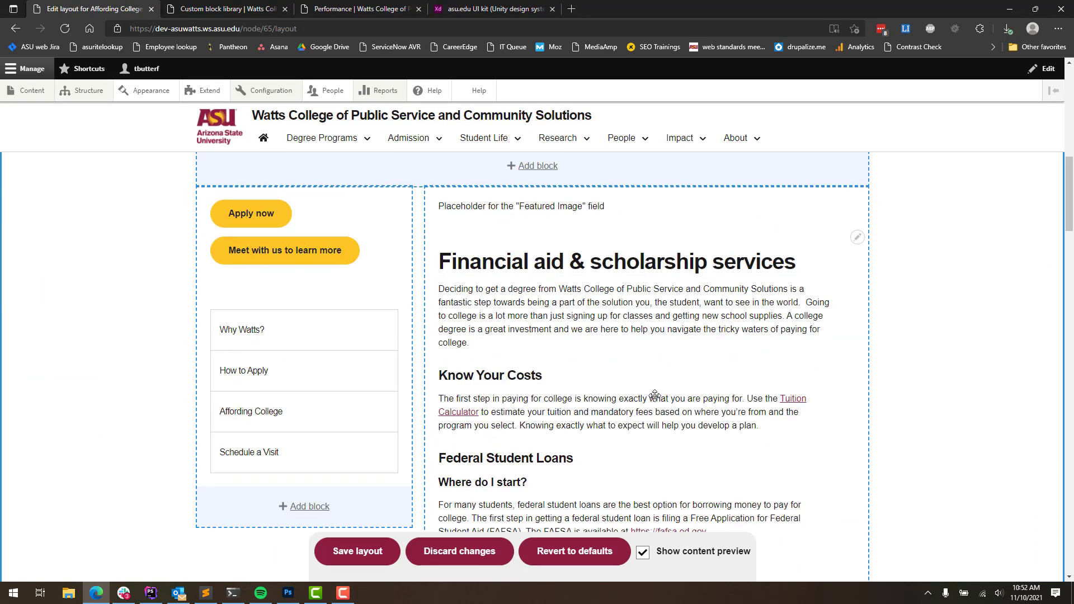
{"action": "left_click", "coordinate": [856, 239]}
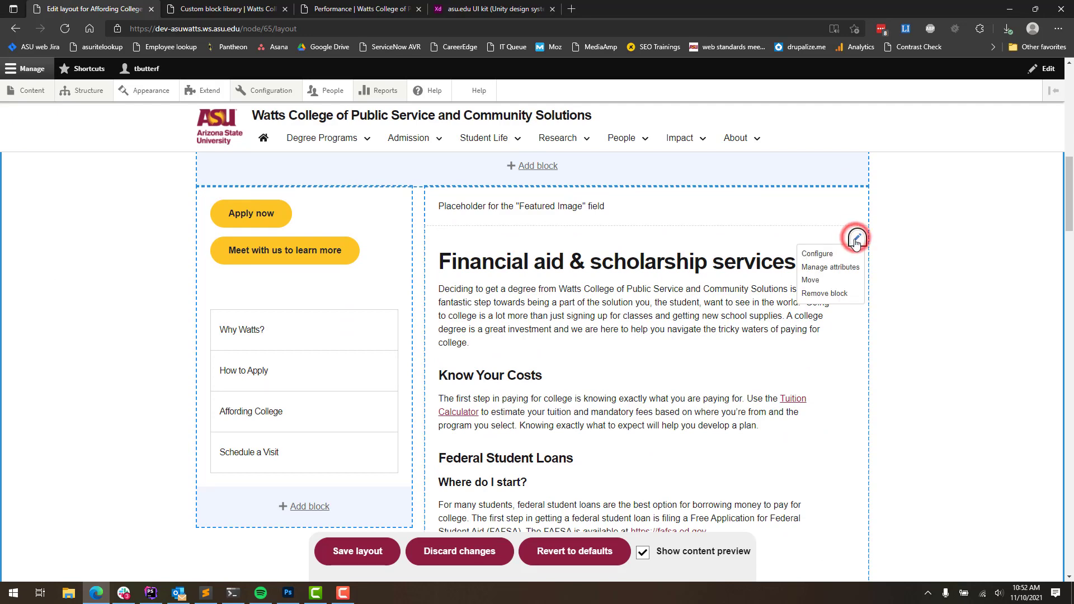
{"action": "left_click", "coordinate": [819, 253]}
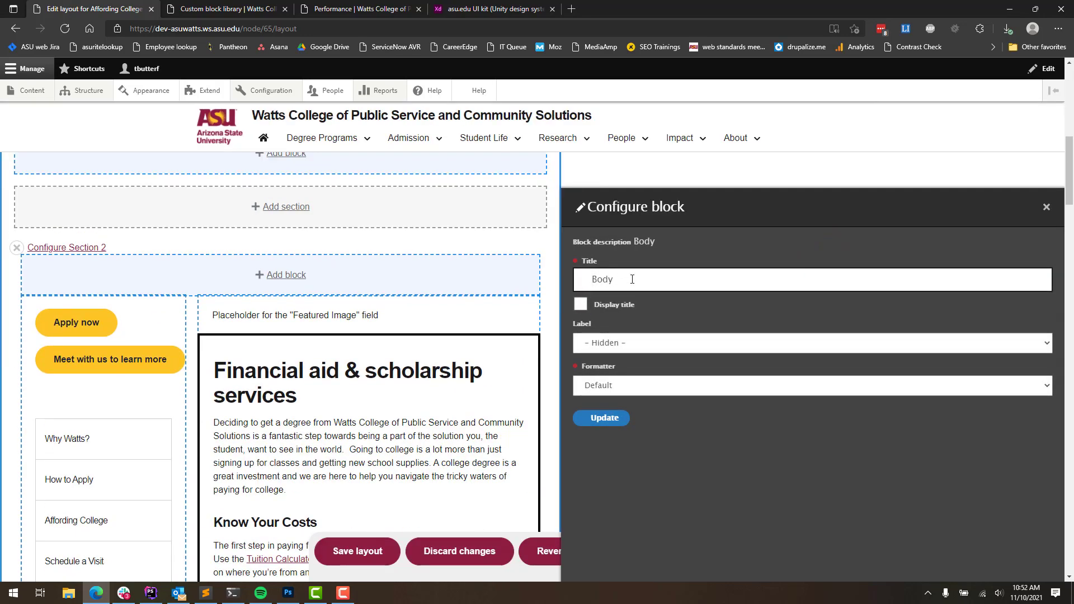
{"action": "double_click", "coordinate": [632, 280]}
{"action": "left_click", "coordinate": [704, 432]}
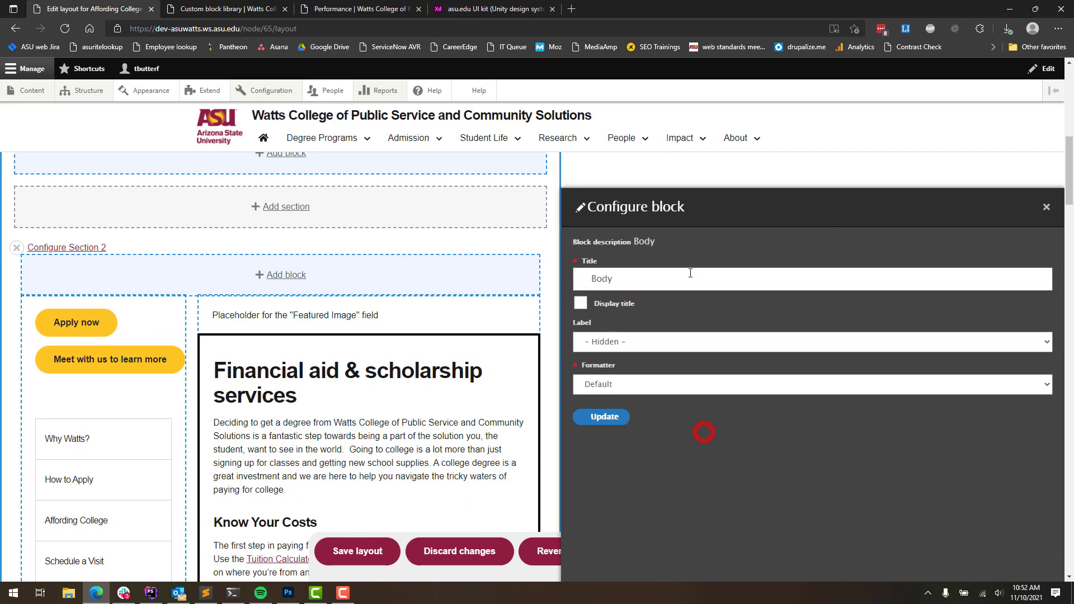
{"action": "left_click", "coordinate": [1046, 207]}
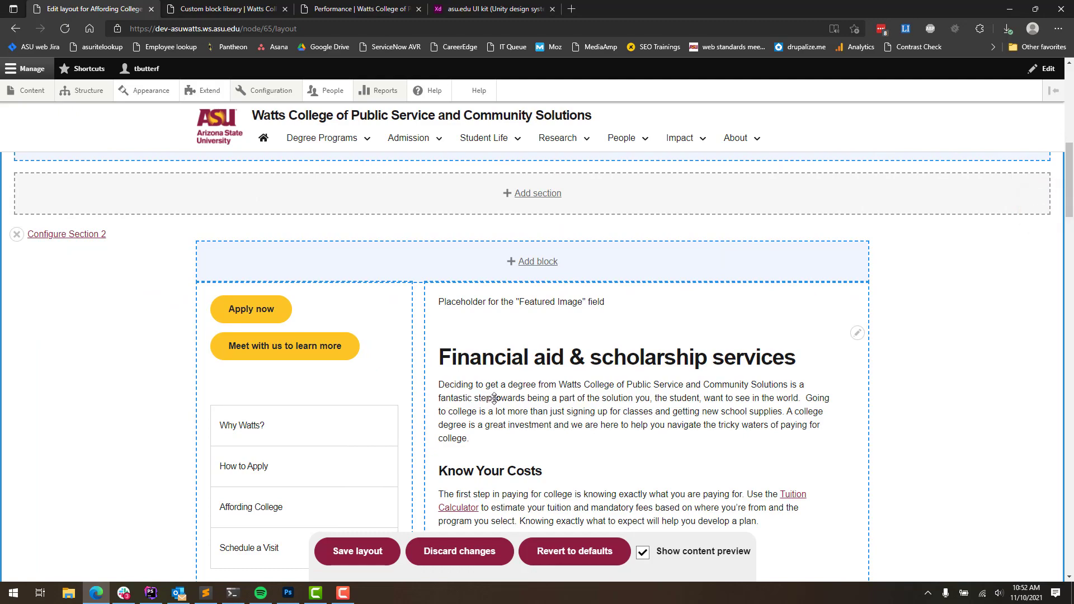
Step: Look through the Affording College layout, from the page tabs and financial aid text down to the Categories field placeholder and back
{"action": "scroll", "coordinate": [494, 398], "scroll_direction": "up", "scroll_amount": 10}
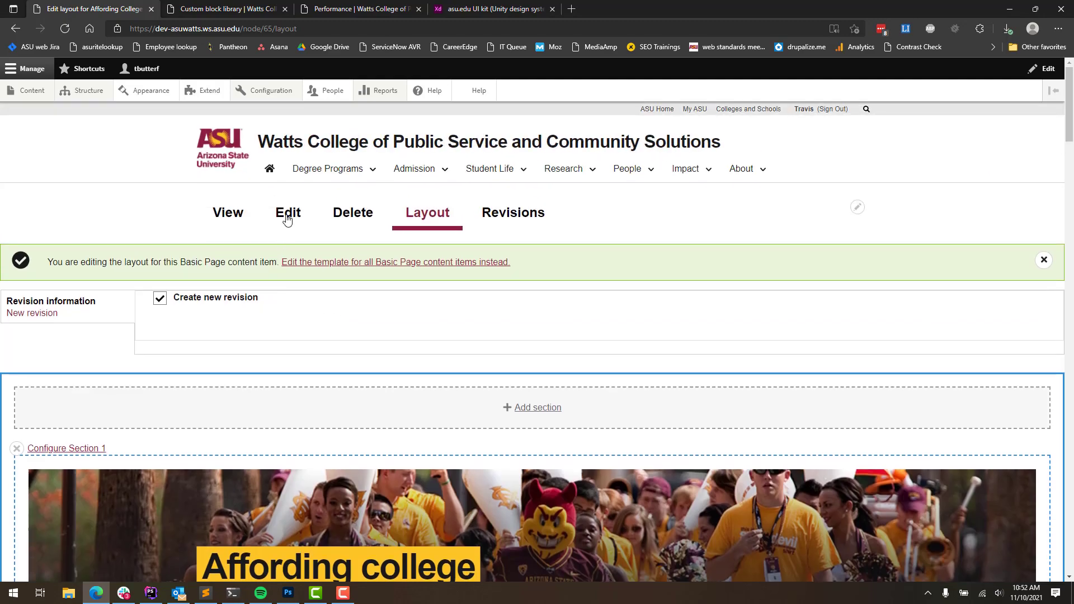
{"action": "scroll", "coordinate": [367, 364], "scroll_direction": "down", "scroll_amount": 10}
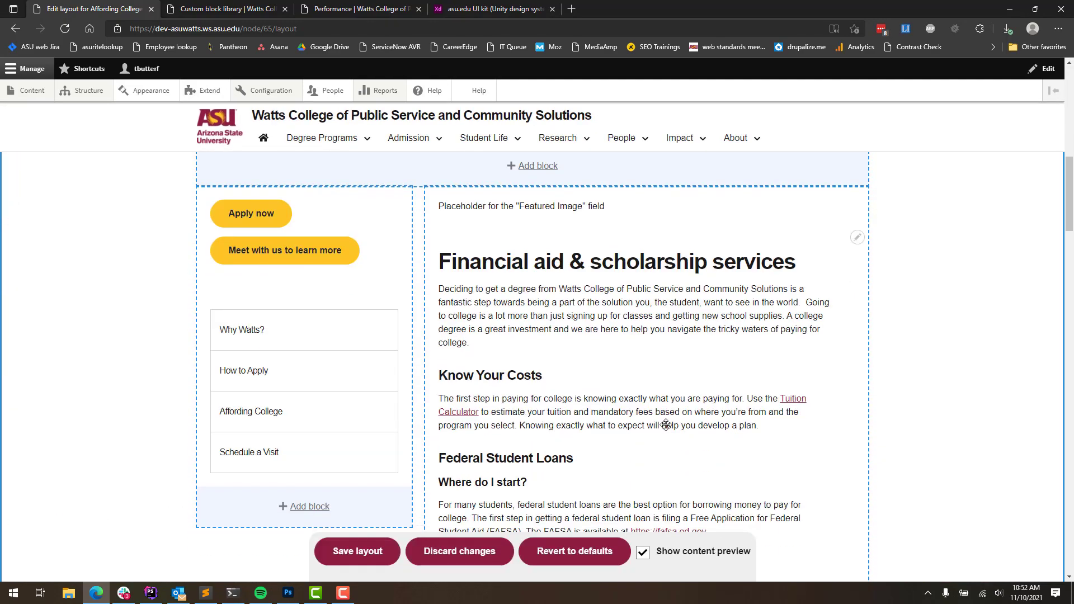
{"action": "scroll", "coordinate": [628, 371], "scroll_direction": "down", "scroll_amount": 2}
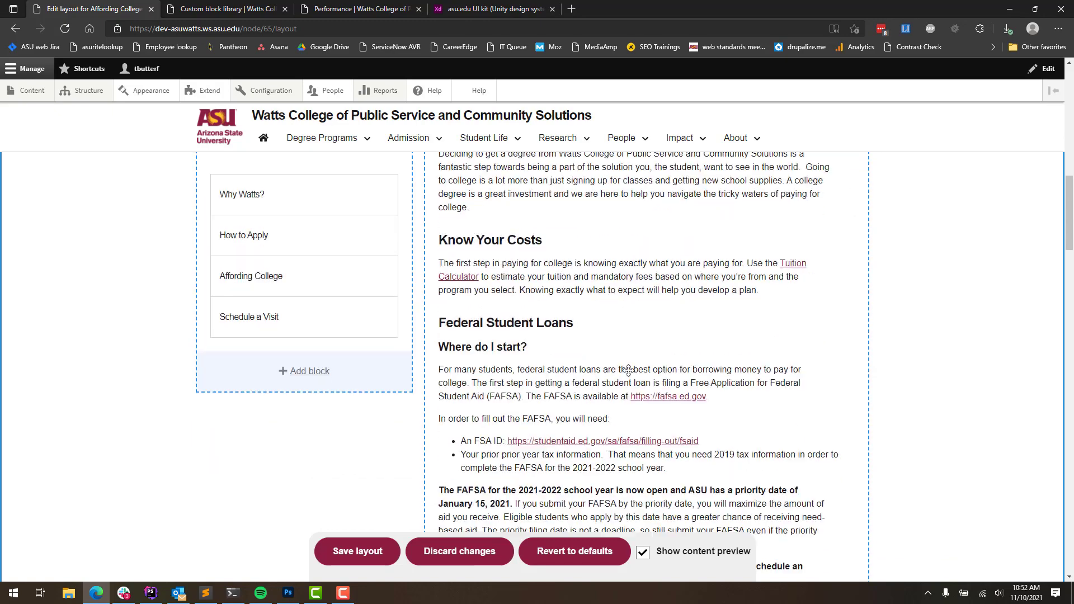
{"action": "scroll", "coordinate": [628, 370], "scroll_direction": "down", "scroll_amount": 15}
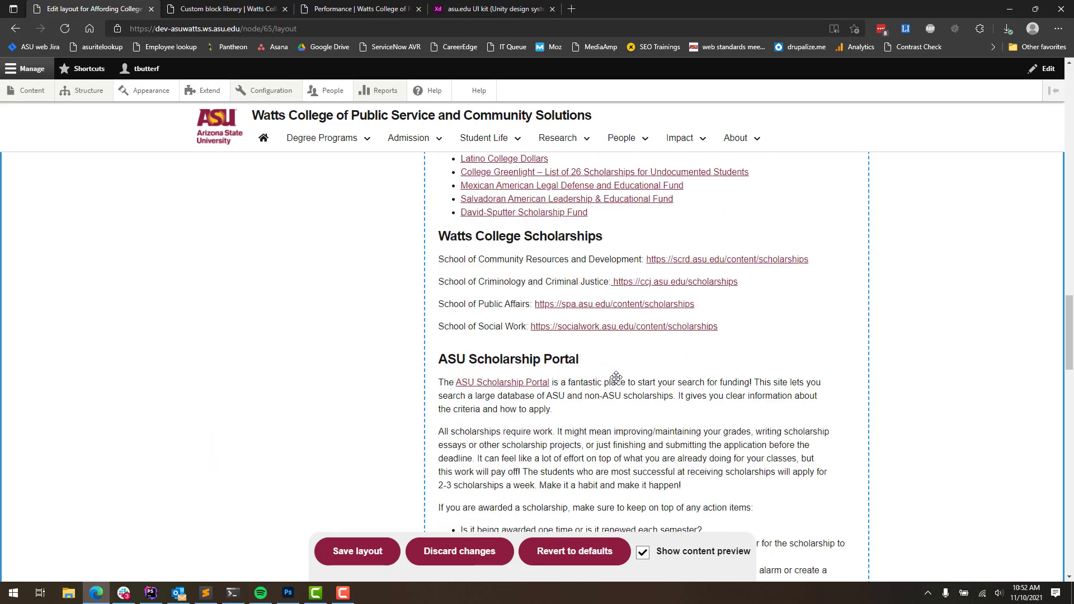
{"action": "scroll", "coordinate": [616, 377], "scroll_direction": "down", "scroll_amount": 16}
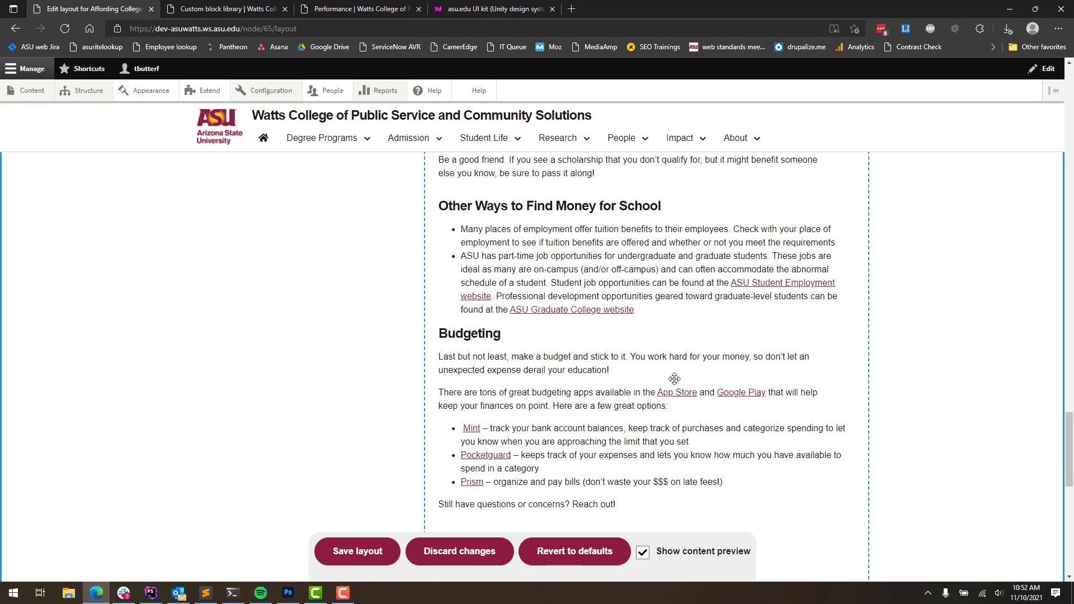
{"action": "scroll", "coordinate": [674, 379], "scroll_direction": "down", "scroll_amount": 3}
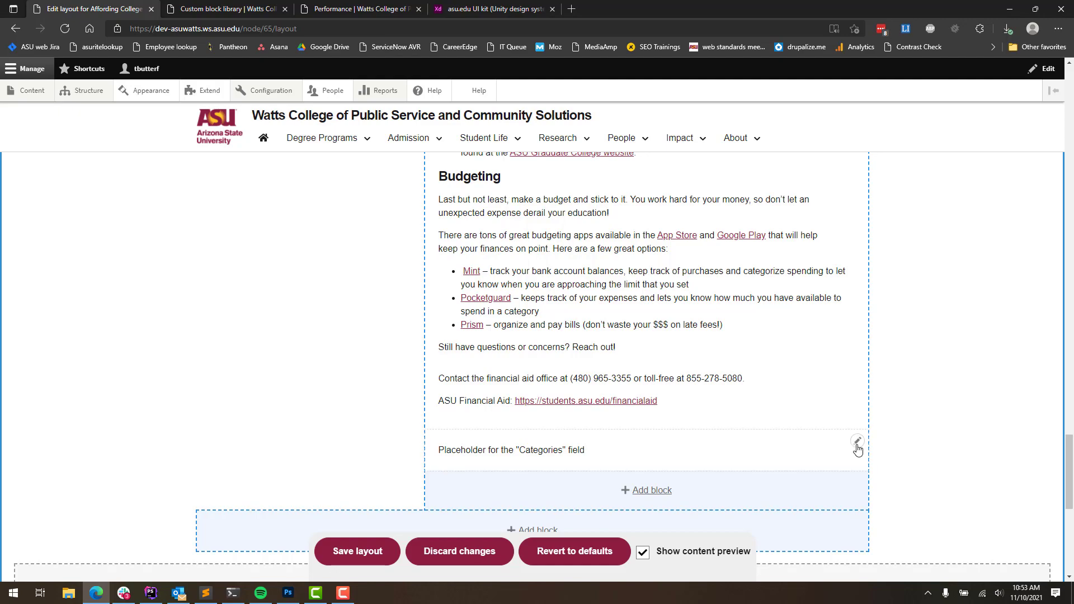
{"action": "scroll", "coordinate": [790, 381], "scroll_direction": "up", "scroll_amount": 20}
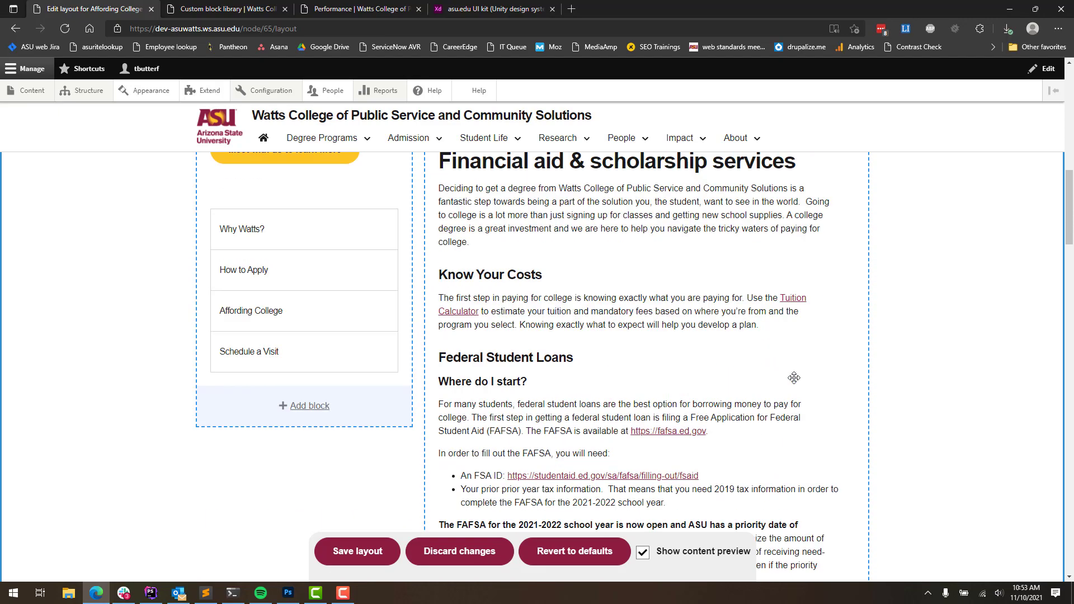
{"action": "scroll", "coordinate": [576, 420], "scroll_direction": "down", "scroll_amount": 3}
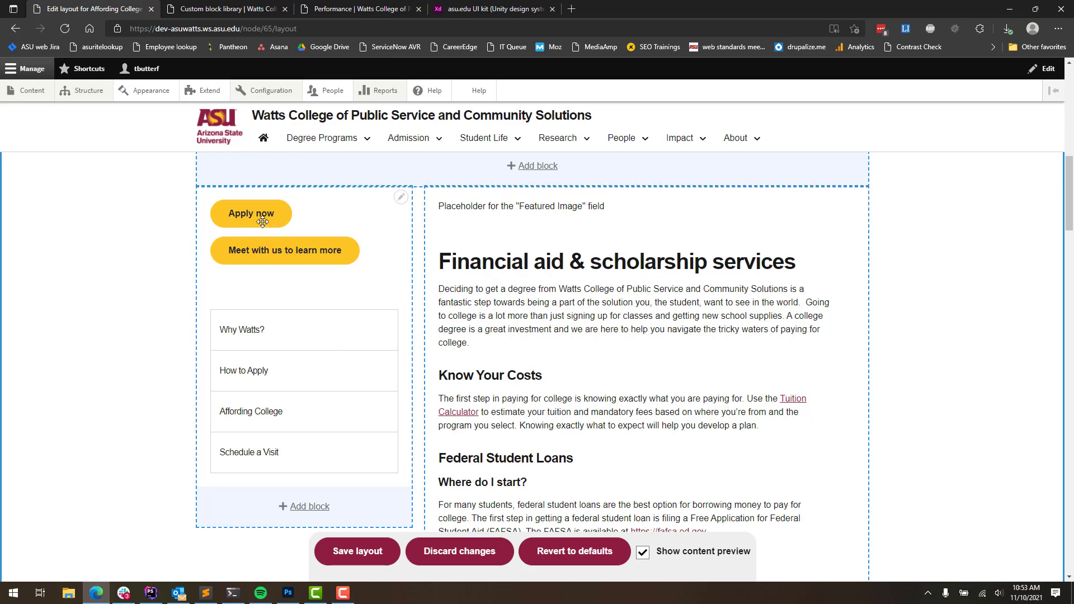
Step: Open the configuration of the block holding the Apply now and Meet with us buttons, and check its block description and formatted text
{"action": "left_click", "coordinate": [400, 200]}
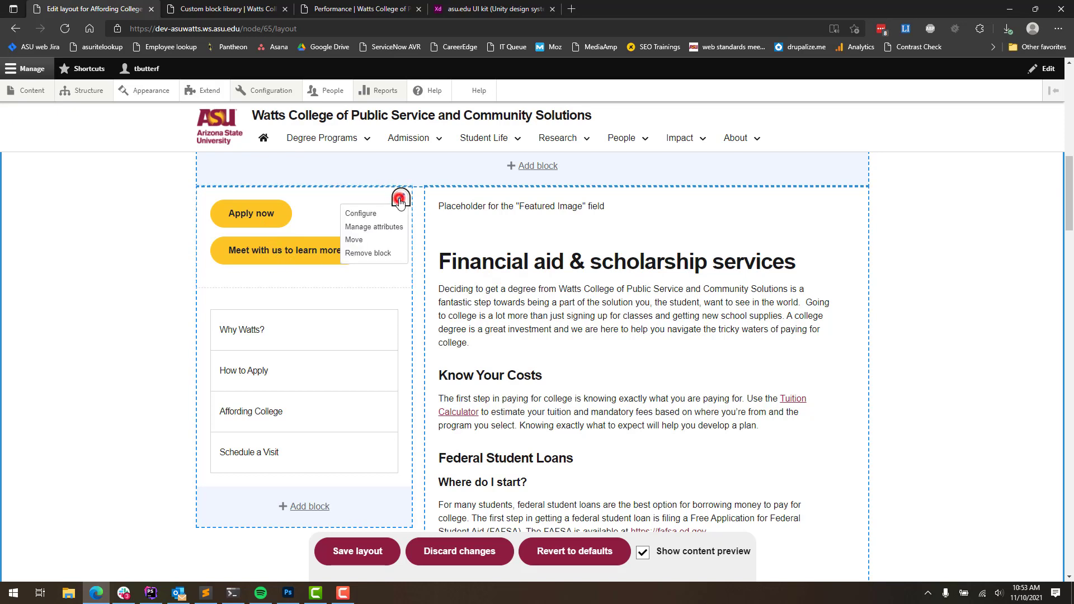
{"action": "left_click", "coordinate": [365, 216]}
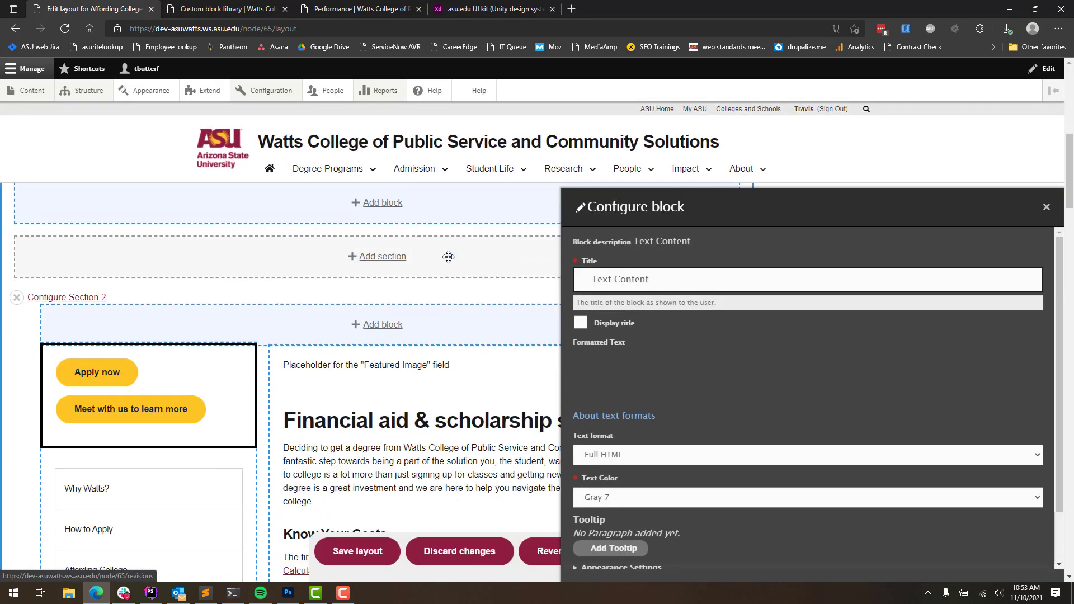
{"action": "left_click_drag", "start_coordinate": [694, 240], "coordinate": [644, 239]}
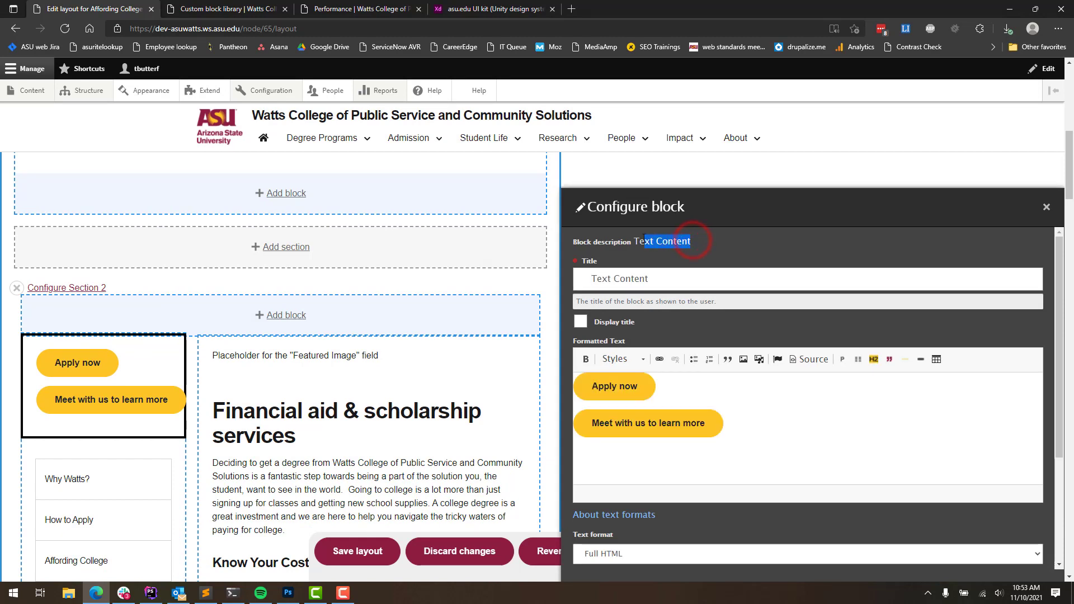
{"action": "left_click", "coordinate": [782, 428]}
{"action": "left_click", "coordinate": [626, 385]}
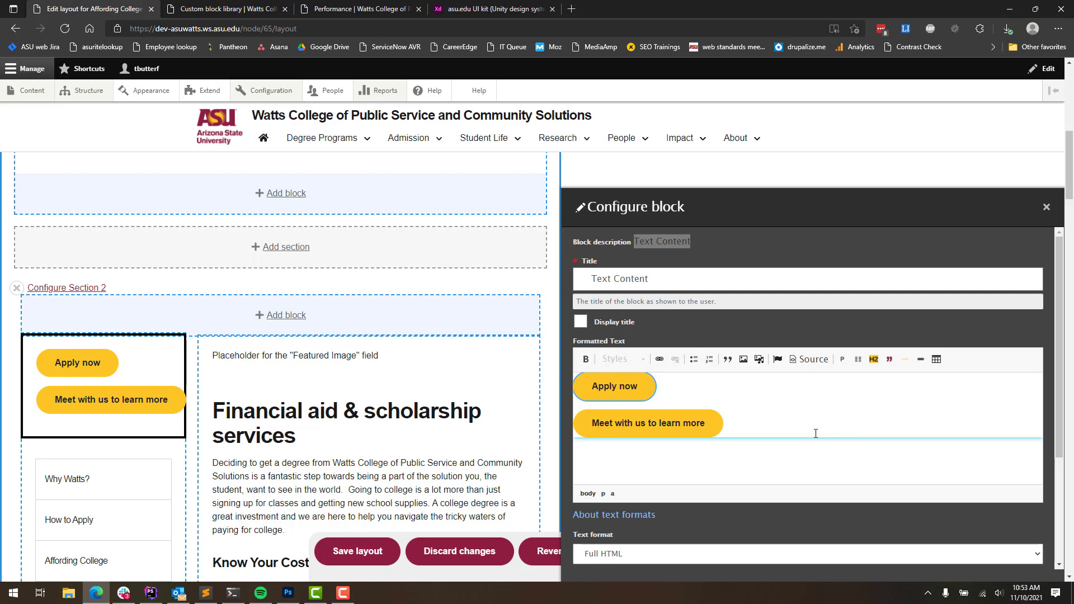
{"action": "left_click", "coordinate": [766, 446]}
{"action": "left_click", "coordinate": [762, 429]}
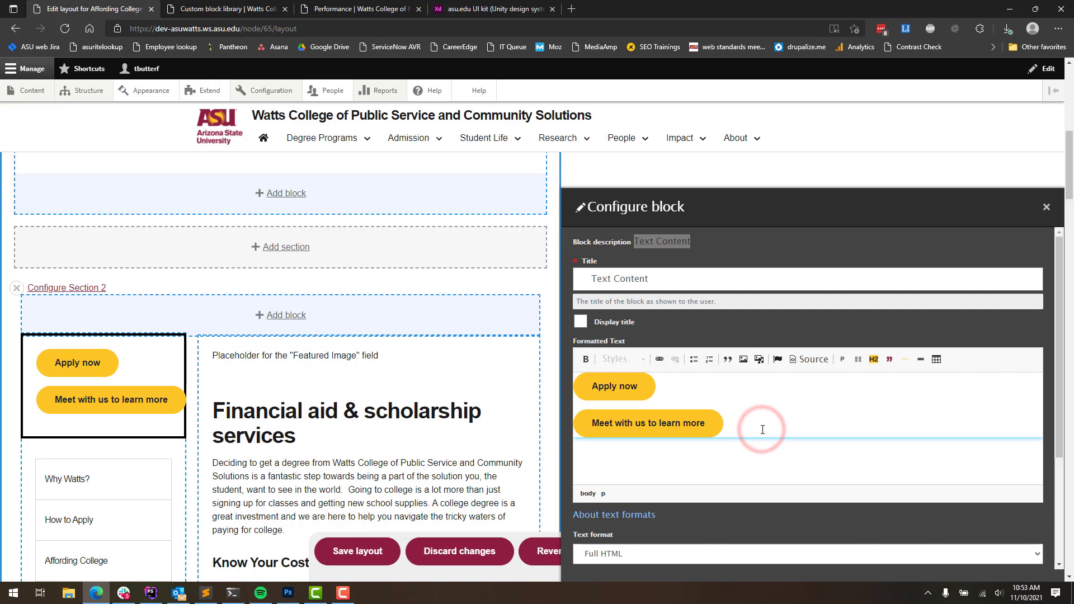
{"action": "key", "text": "Return"}
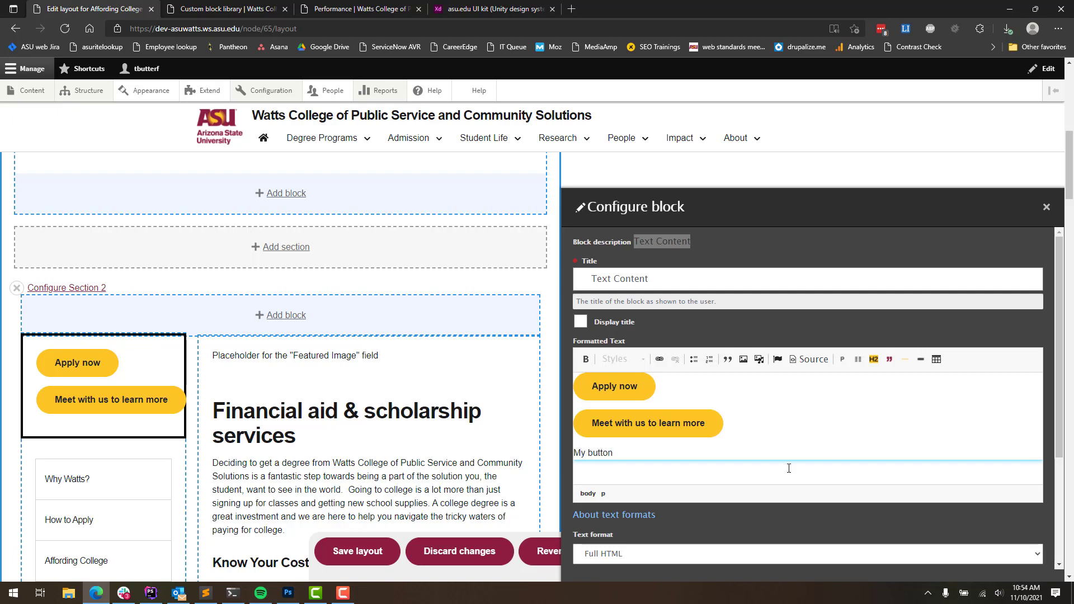
{"action": "triple_click", "coordinate": [618, 453]}
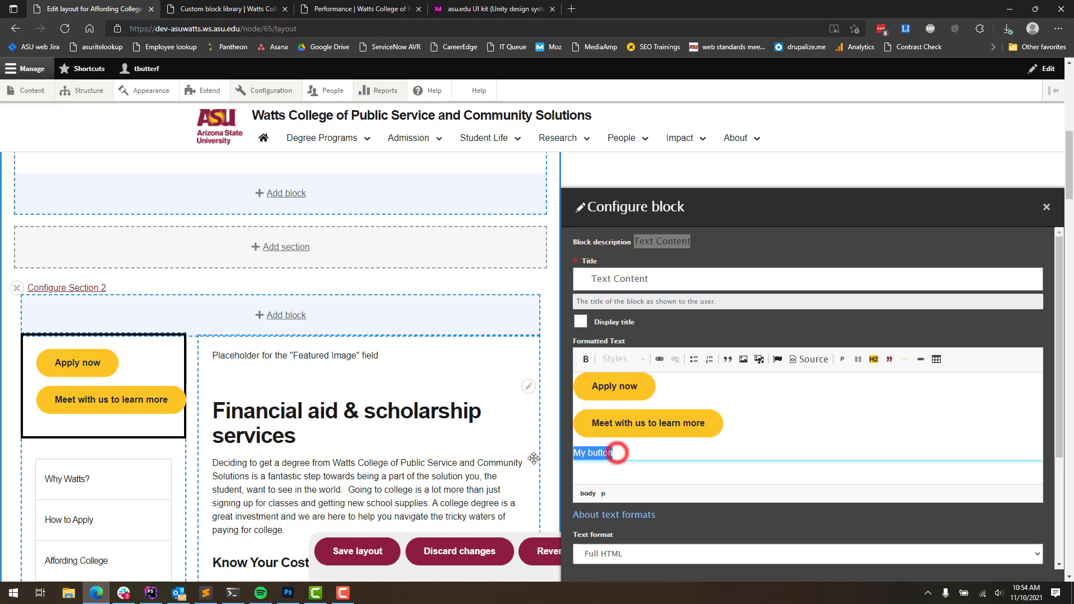
{"action": "left_click", "coordinate": [921, 364]}
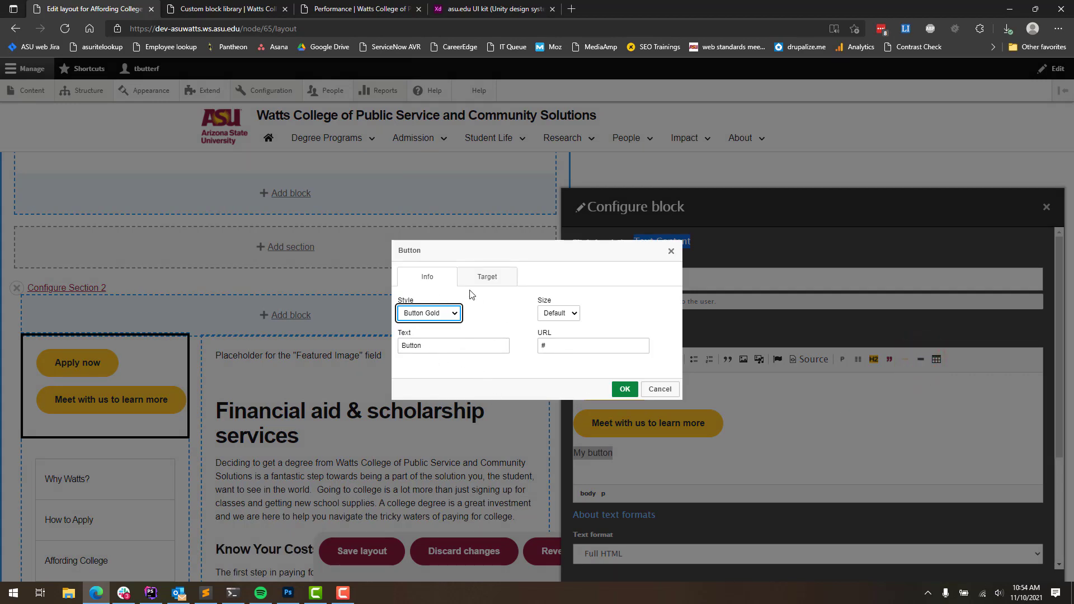
{"action": "double_click", "coordinate": [578, 345]}
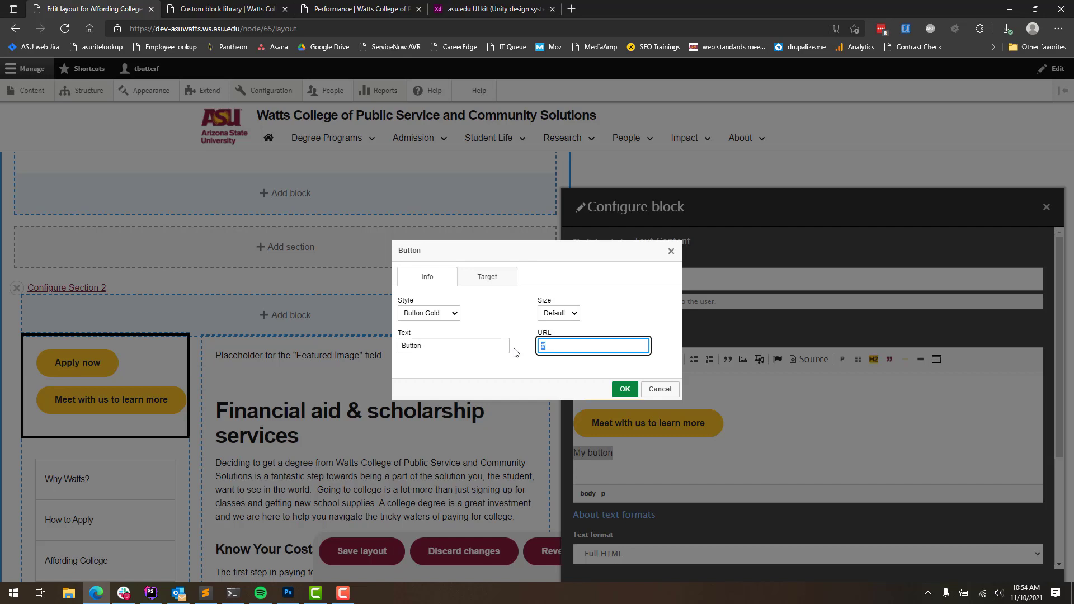
{"action": "type", "text": "https://asu.edu"}
{"action": "left_click", "coordinate": [624, 389]}
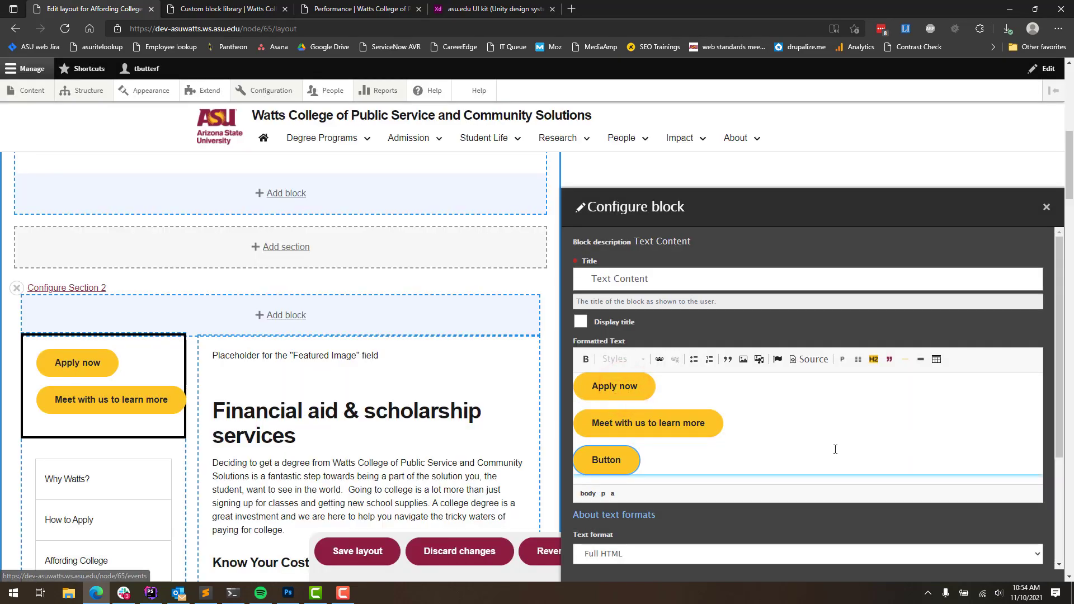
Step: Delete the newly inserted button from the formatted text
{"action": "left_click", "coordinate": [757, 446]}
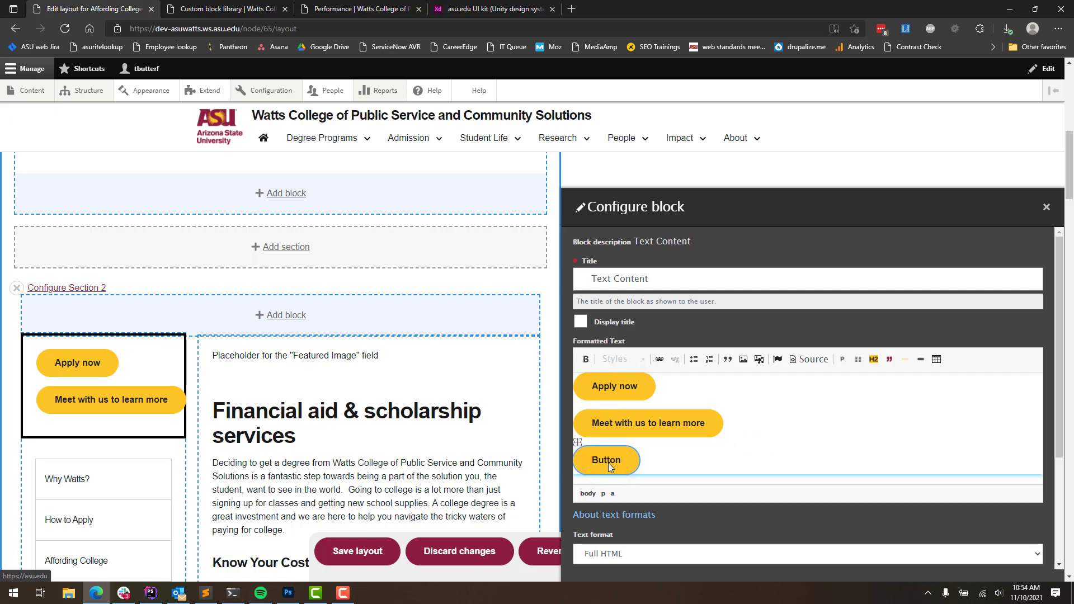
{"action": "key", "text": "Delete"}
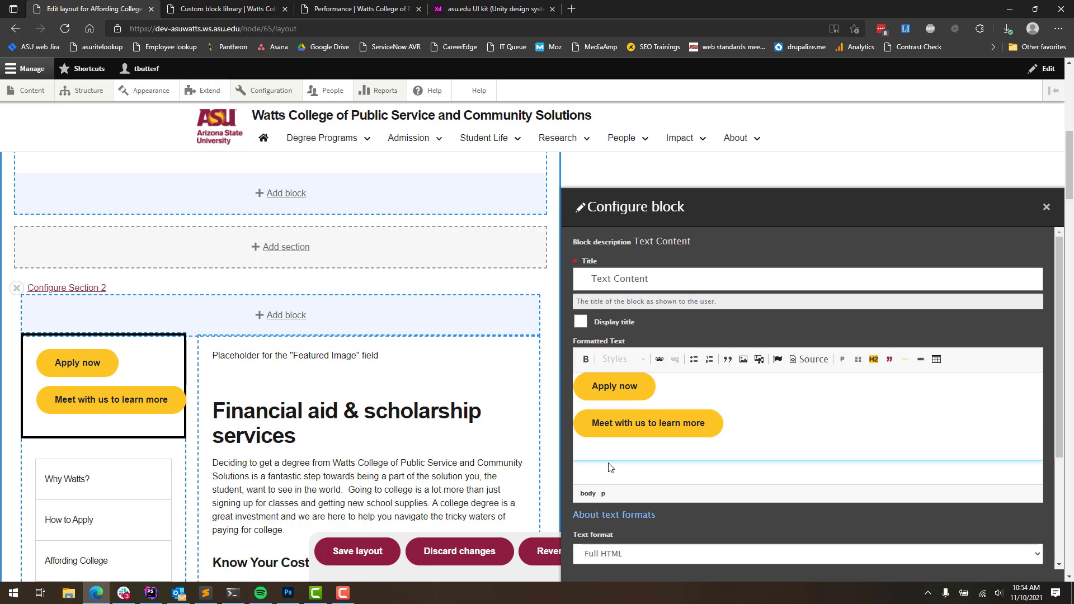
Step: Review the HTML source of the block's formatted text, including the button classes and links, and return to the rich-text view
{"action": "left_click", "coordinate": [747, 417]}
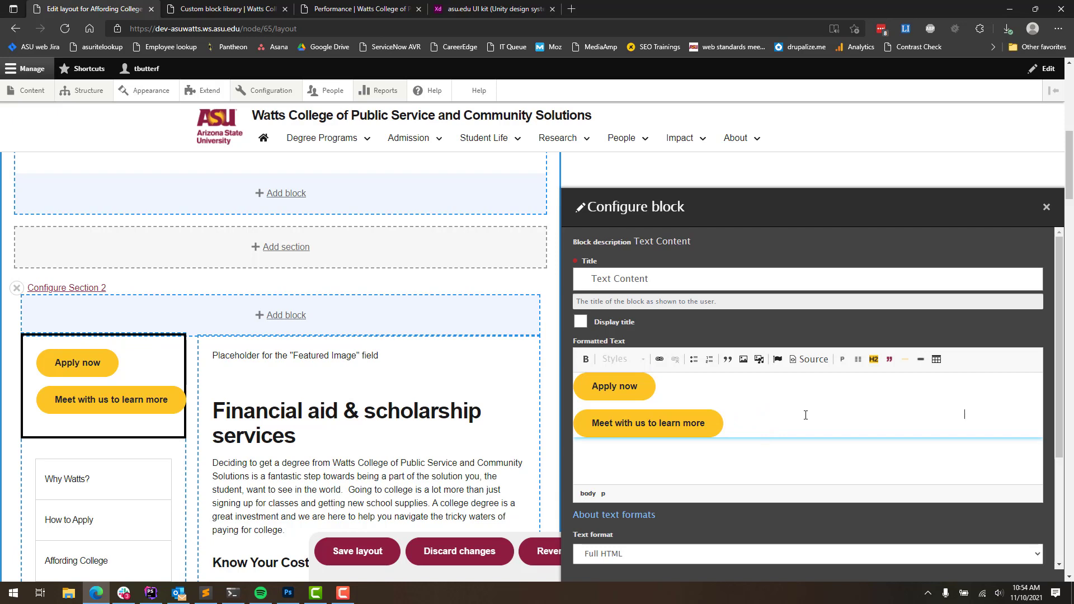
{"action": "left_click", "coordinate": [815, 361]}
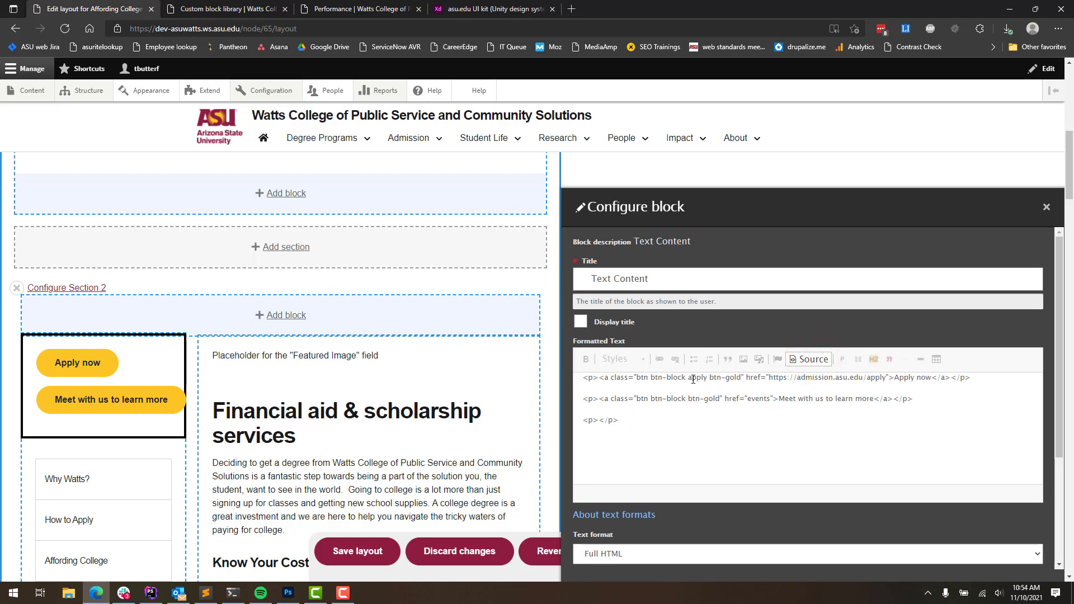
{"action": "left_click", "coordinate": [813, 360]}
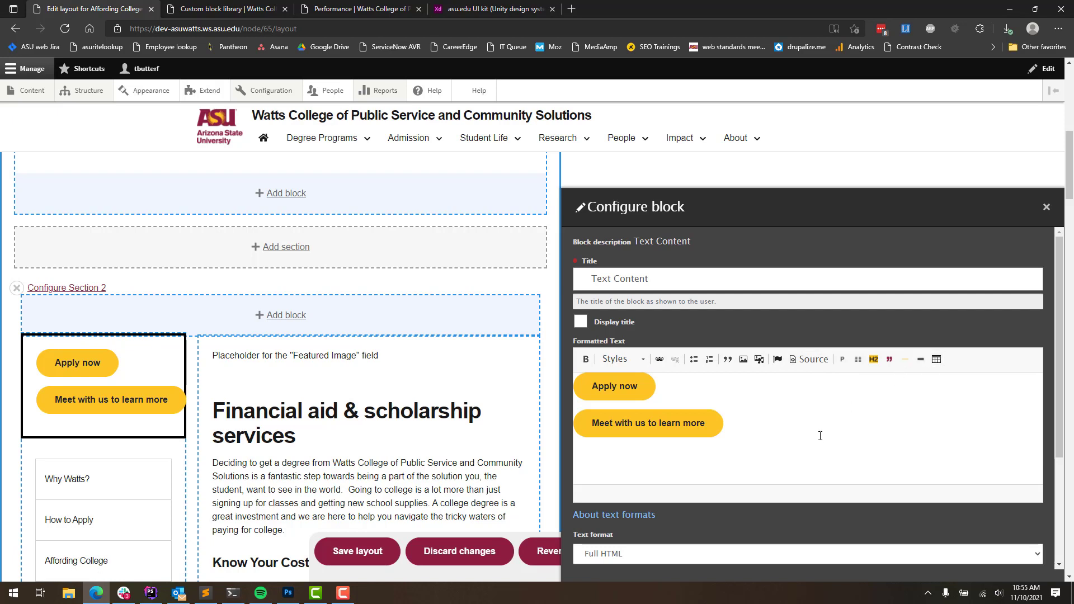
Step: Insert a gold divider on the empty line below the Meet with us button and place the cursor beneath it
{"action": "left_click", "coordinate": [697, 469]}
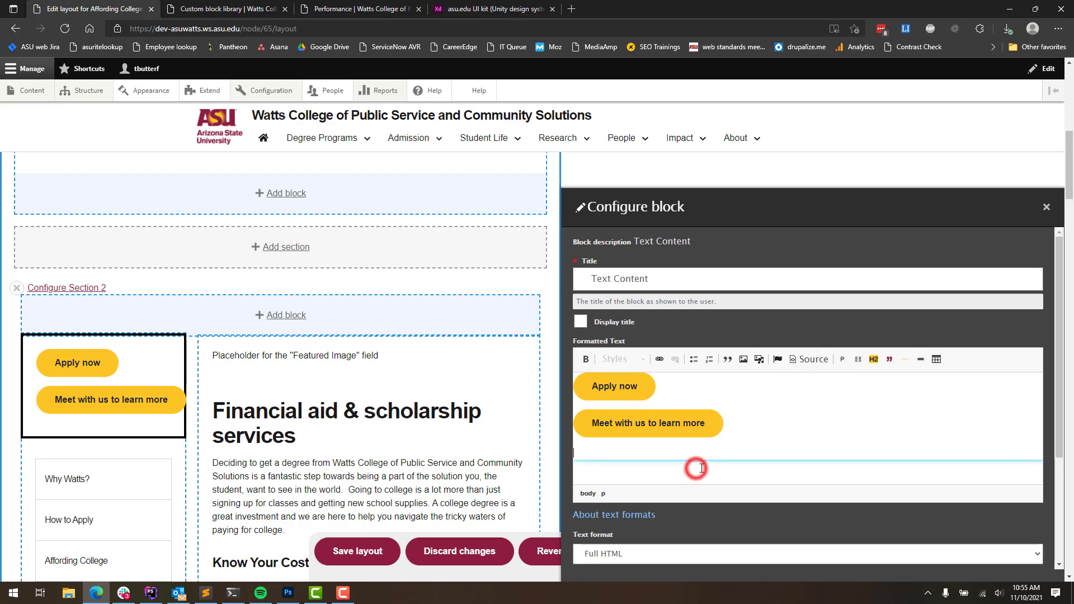
{"action": "left_click", "coordinate": [906, 359]}
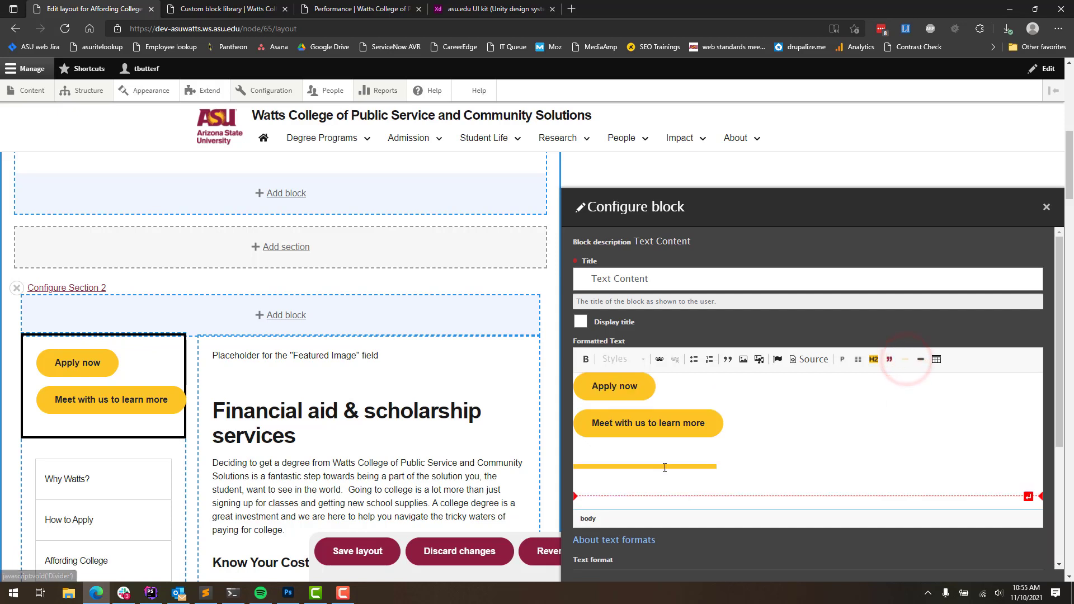
{"action": "left_click", "coordinate": [632, 487]}
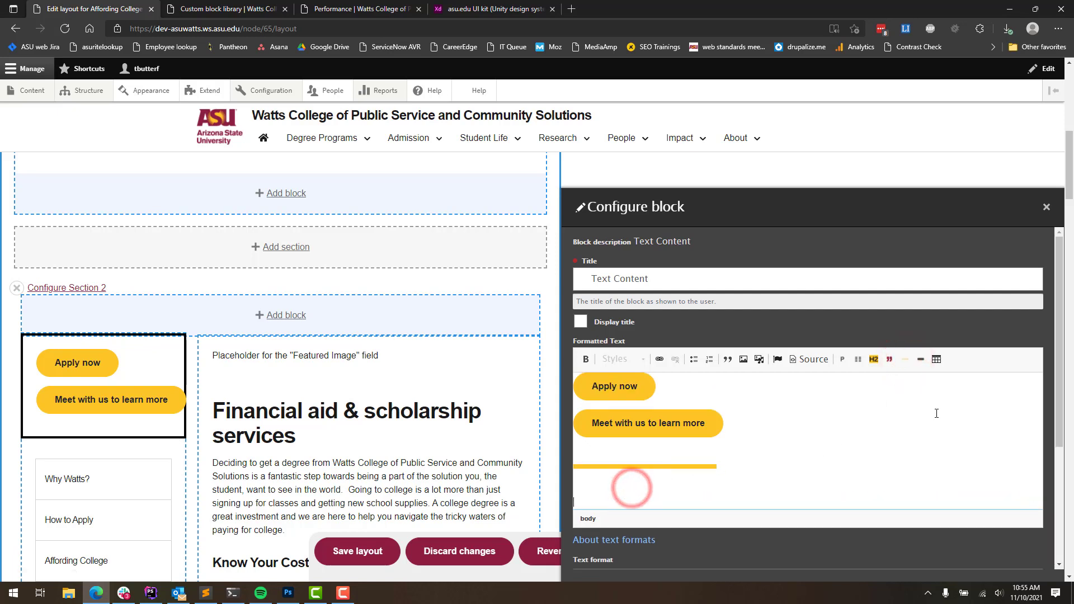
Step: Review the Responsive Areas layout choices and the Add table options, closing both without inserting anything
{"action": "left_click", "coordinate": [858, 361]}
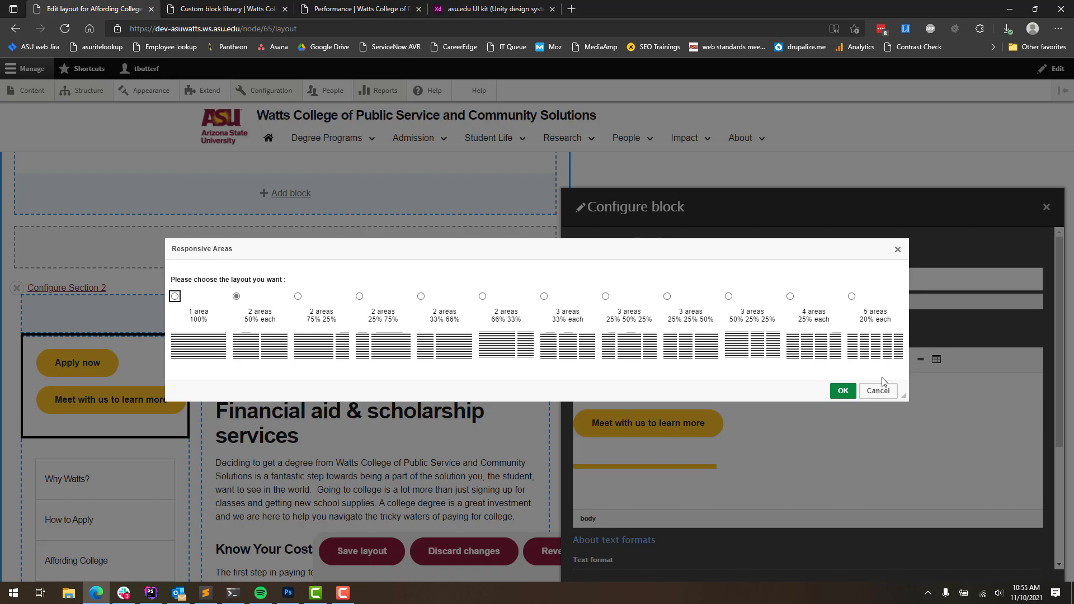
{"action": "left_click", "coordinate": [889, 394]}
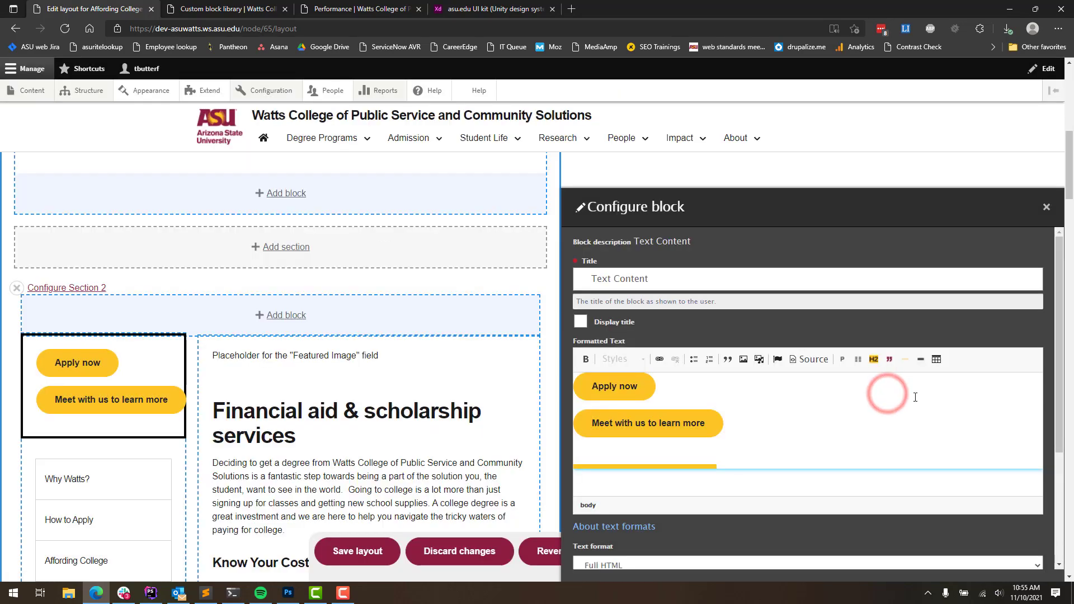
{"action": "left_click", "coordinate": [936, 360]}
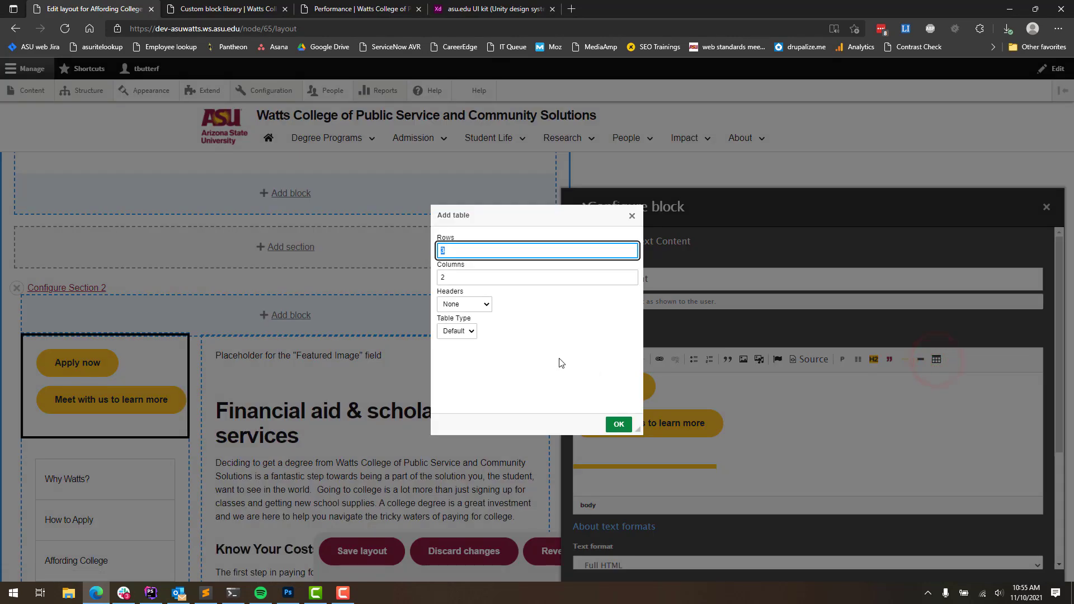
{"action": "left_click", "coordinate": [632, 216]}
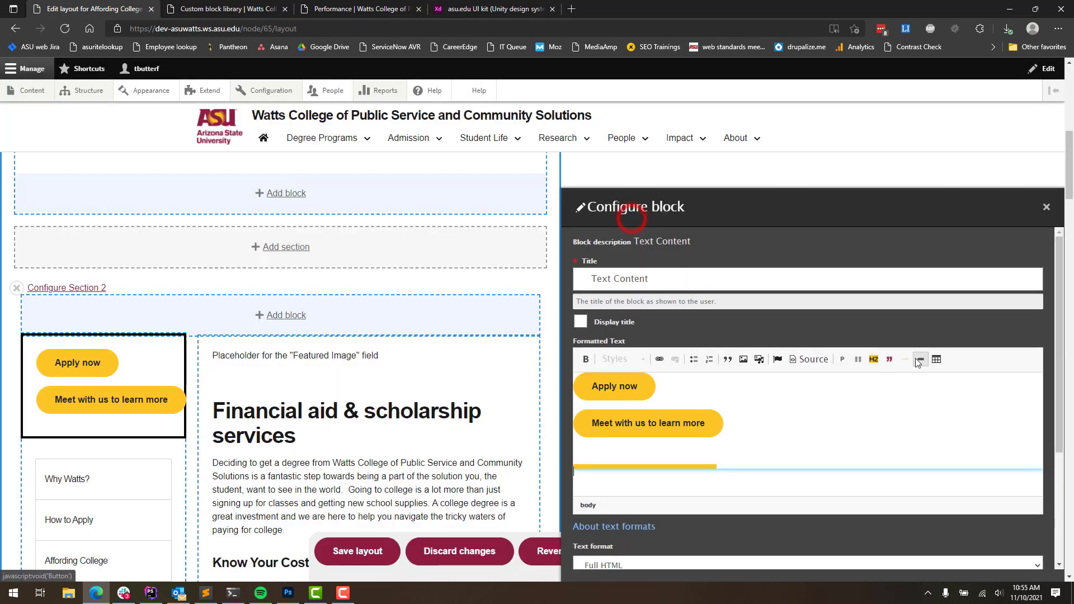
Step: Insert an H2 heading reading "My heading" in the Gold Highlight style below the divider in the formatted text
{"action": "left_click", "coordinate": [875, 359]}
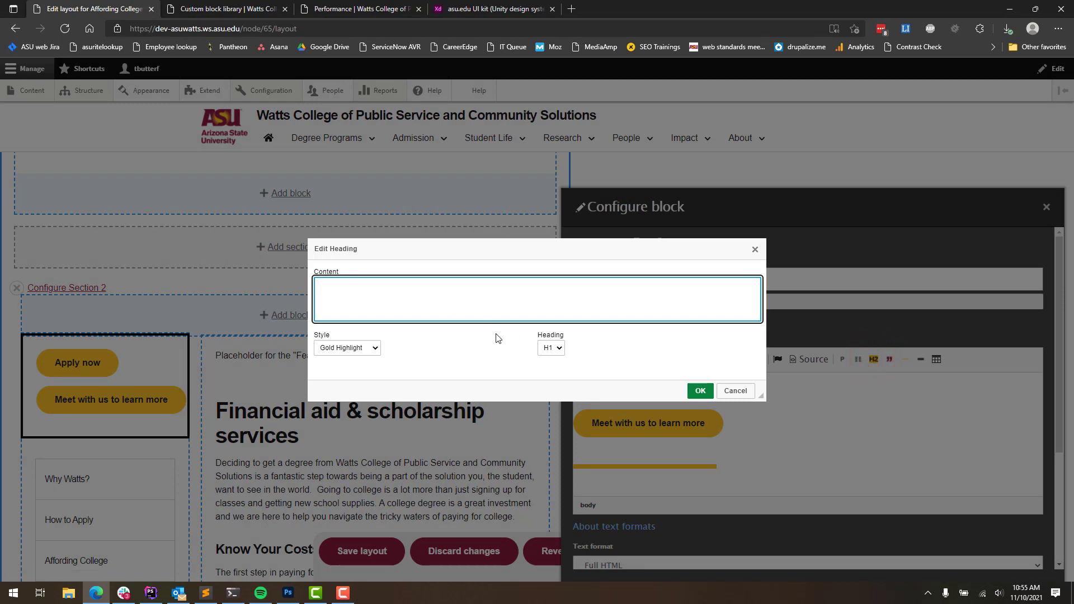
{"action": "type", "text": "My heading"}
{"action": "left_click", "coordinate": [561, 352]}
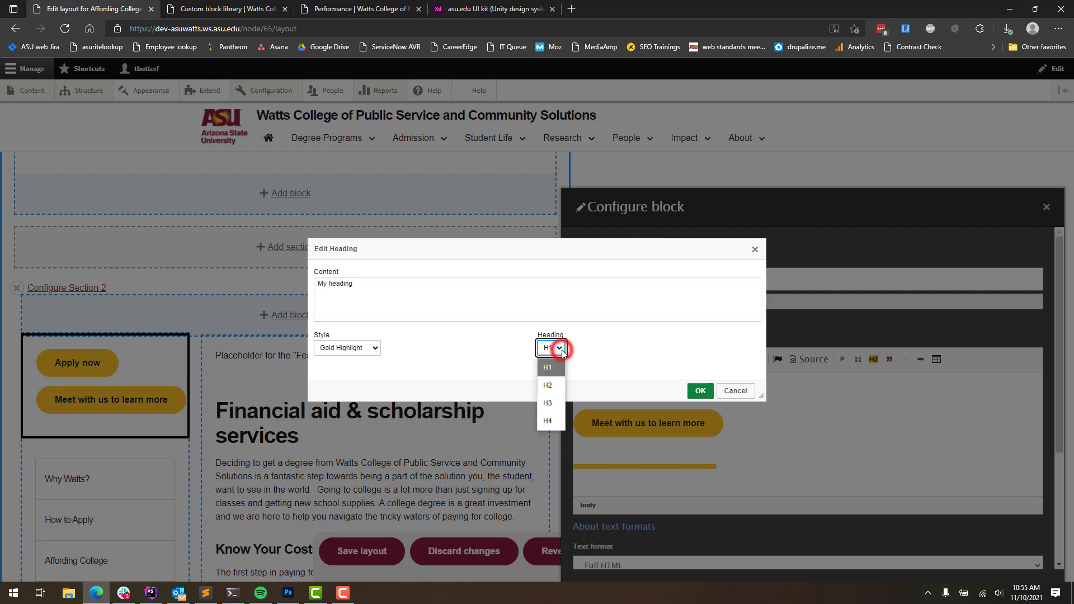
{"action": "left_click", "coordinate": [562, 351]}
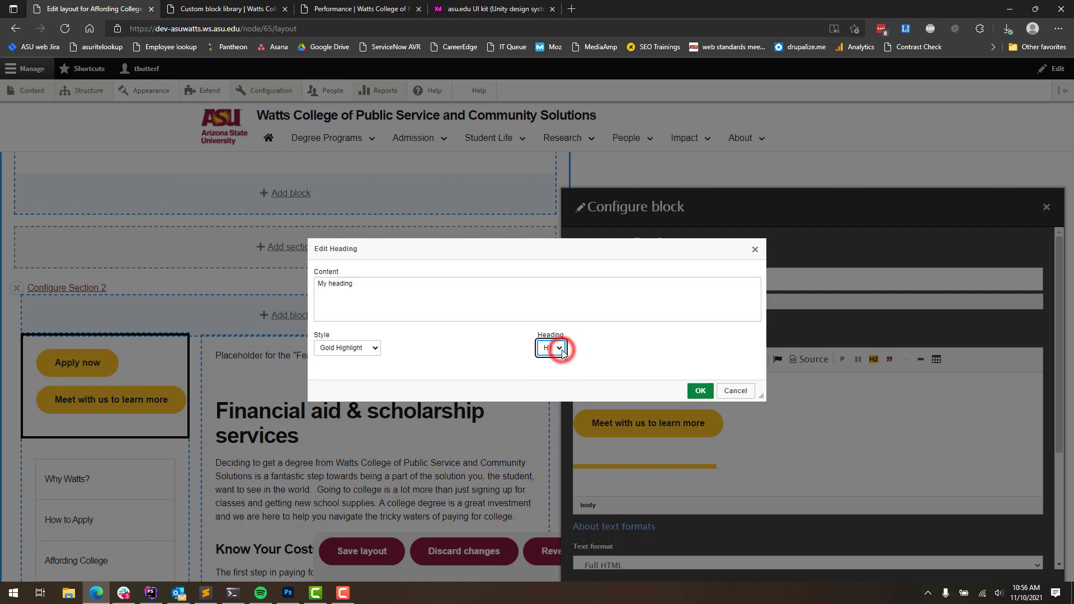
{"action": "left_click", "coordinate": [562, 352]}
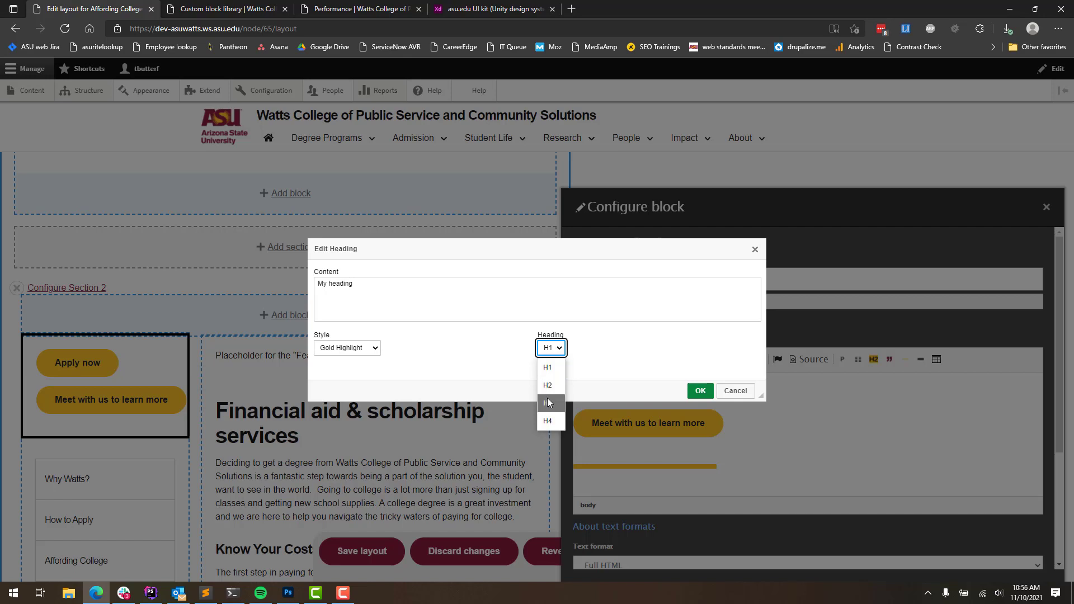
{"action": "left_click", "coordinate": [551, 387]}
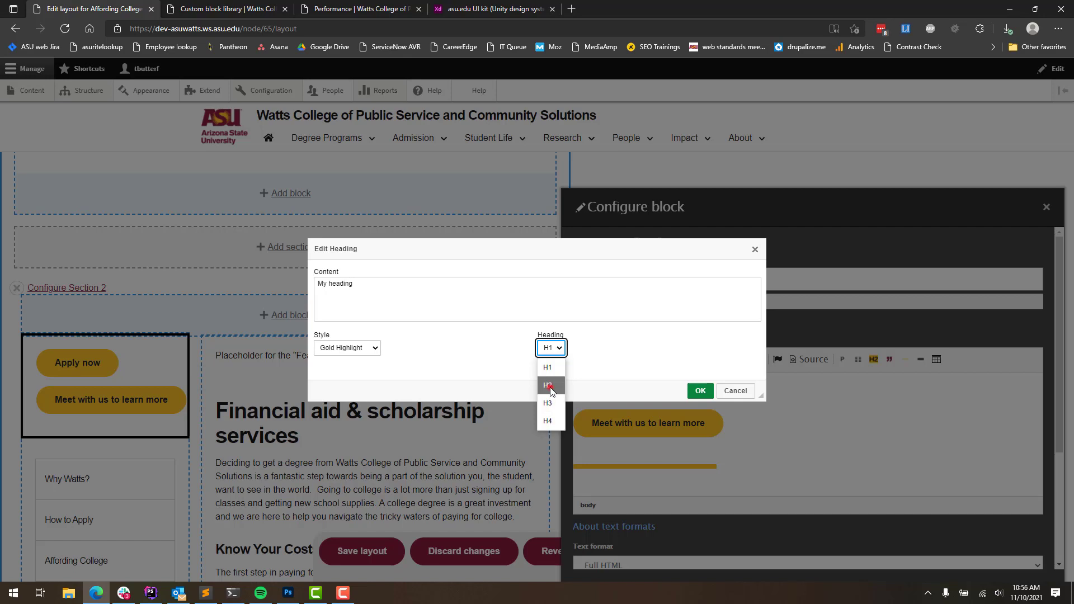
{"action": "left_click", "coordinate": [701, 392]}
Step: Add the placeholder text "sadfasdfasdf" beneath the heading and start a new line below it
{"action": "scroll", "coordinate": [788, 442], "scroll_direction": "down", "scroll_amount": 2}
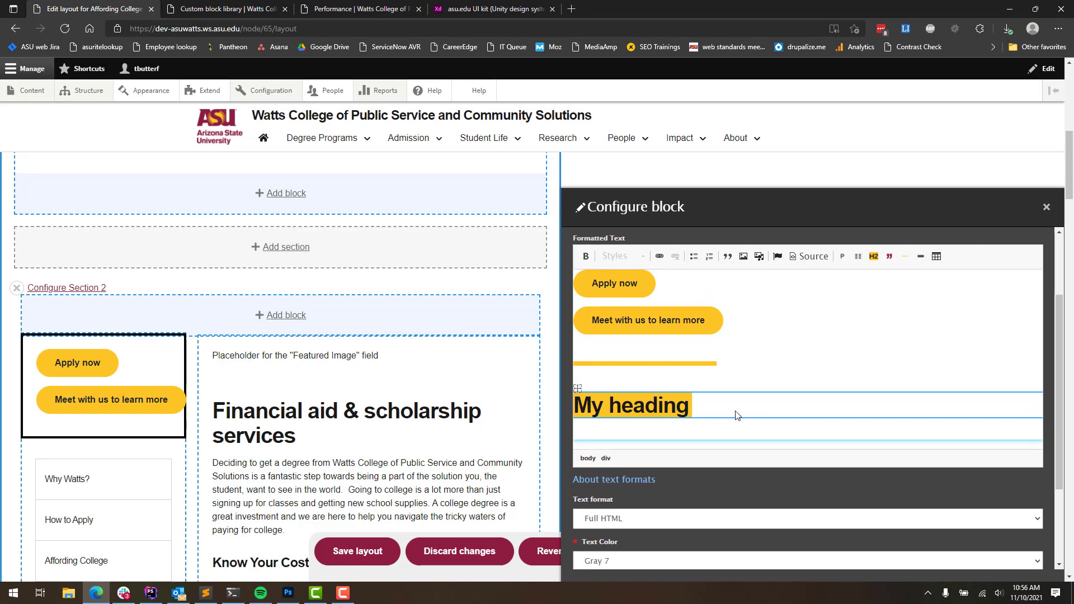
{"action": "left_click", "coordinate": [710, 433]}
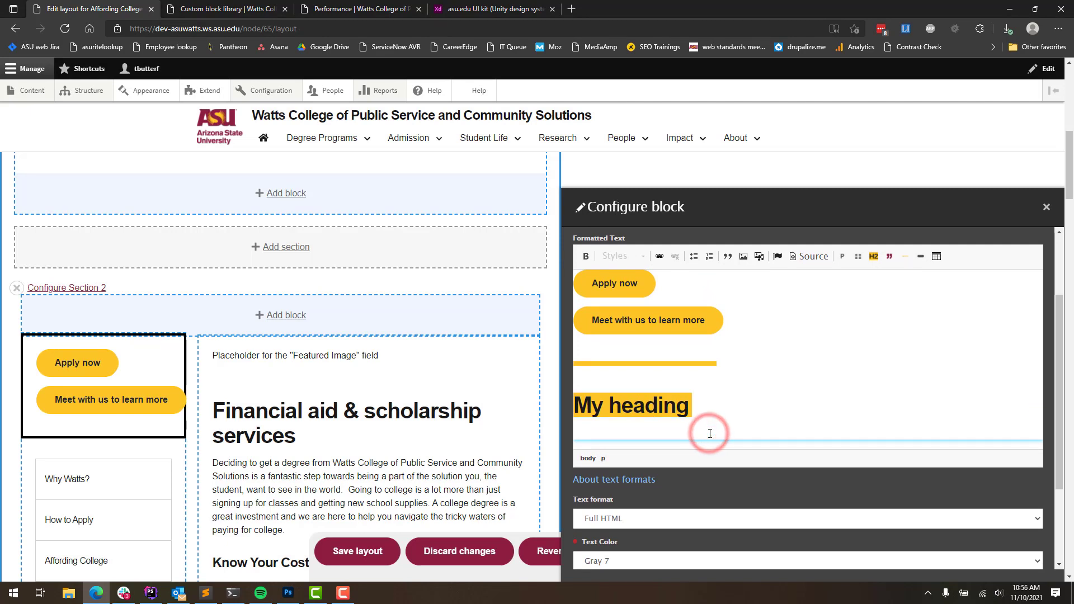
{"action": "type", "text": "sadfasdfasdf"}
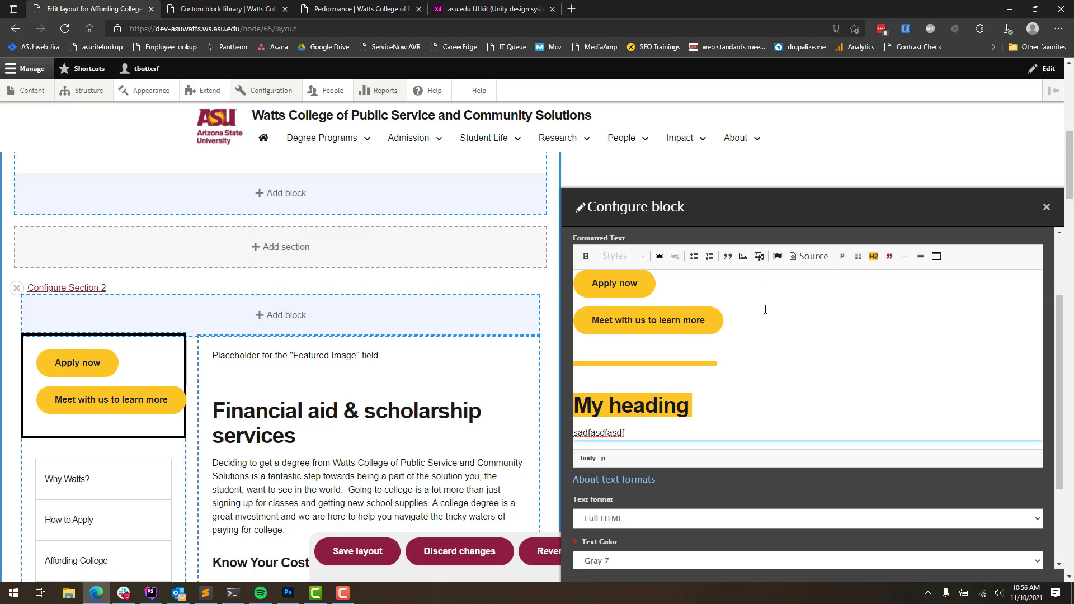
{"action": "key", "text": "Return"}
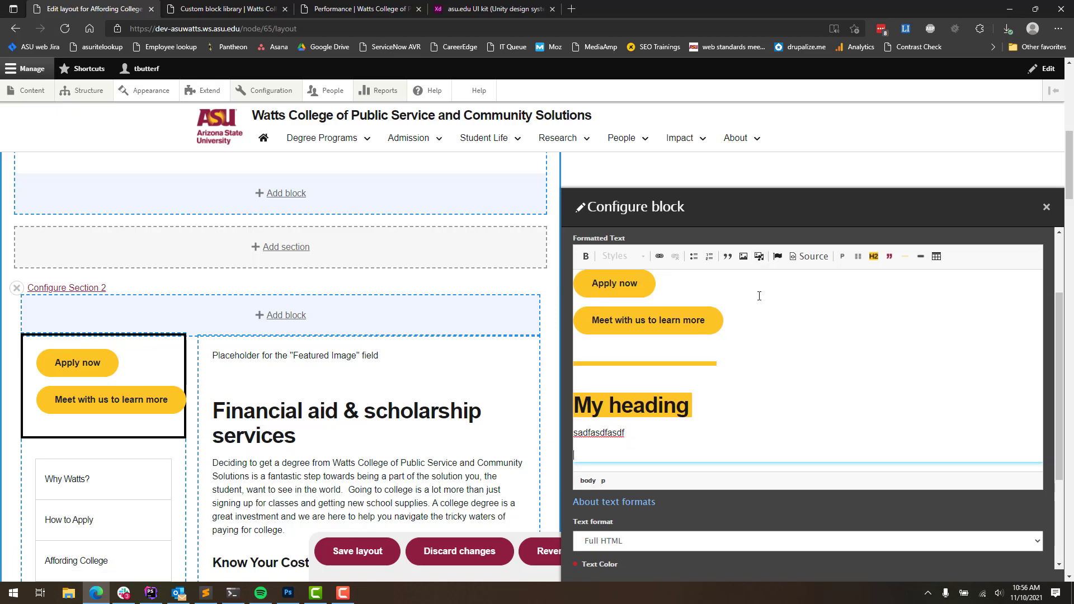
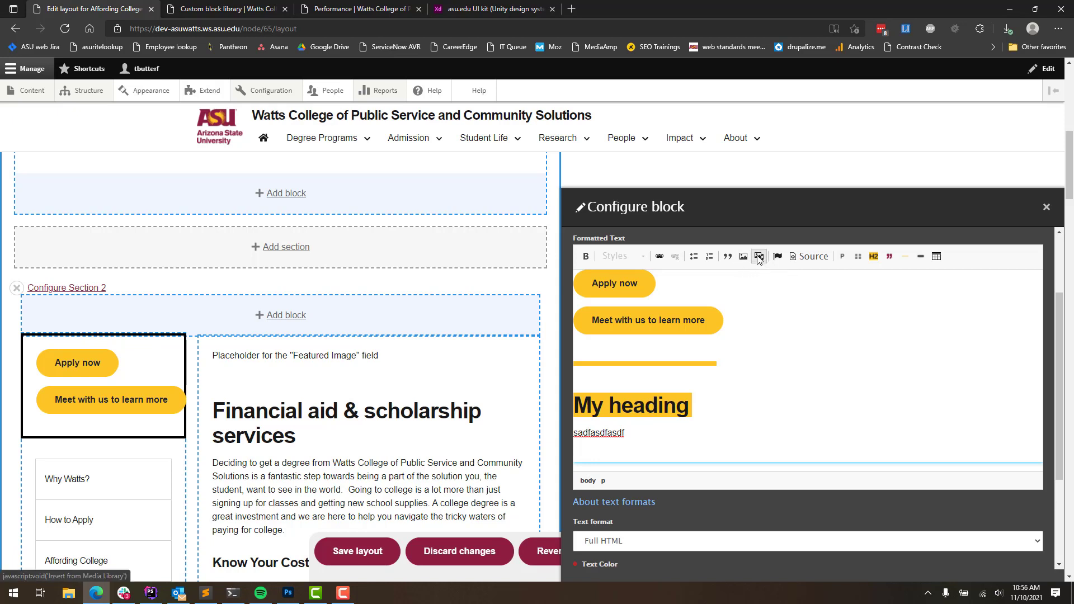
Step: Open the media library from the formatted text editor and look through the available images and file upload option
{"action": "left_click", "coordinate": [759, 258]}
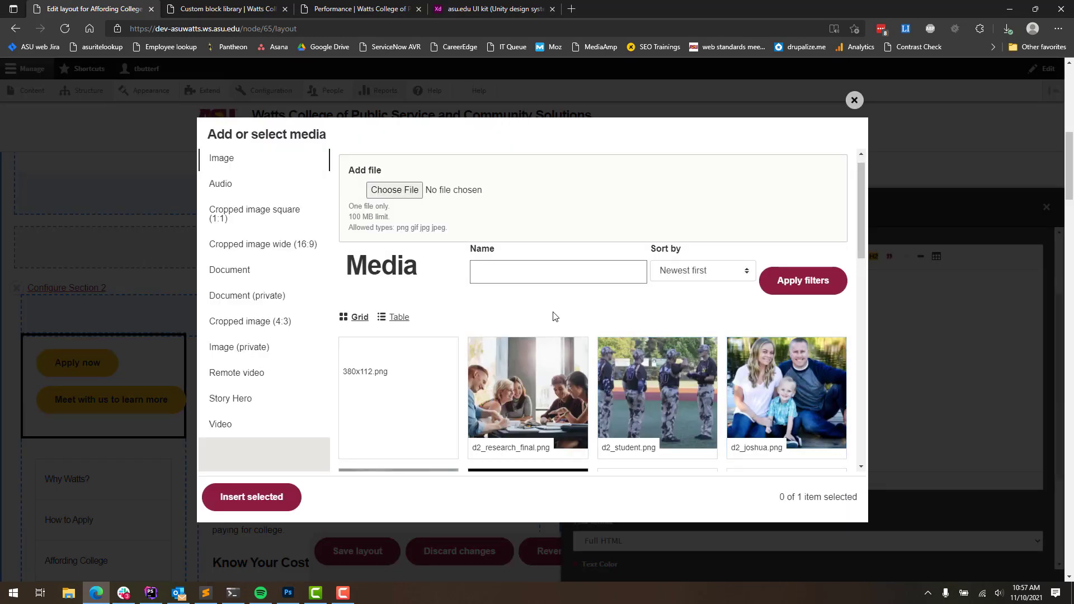
{"action": "scroll", "coordinate": [597, 305], "scroll_direction": "down", "scroll_amount": 4}
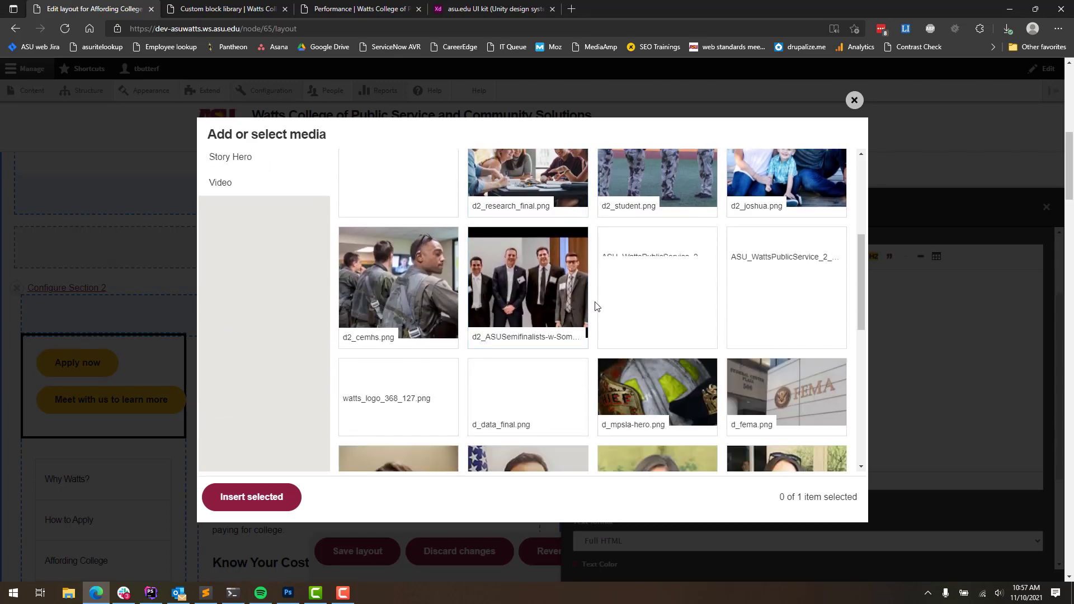
{"action": "scroll", "coordinate": [596, 306], "scroll_direction": "down", "scroll_amount": 4}
{"action": "scroll", "coordinate": [593, 305], "scroll_direction": "up", "scroll_amount": 6}
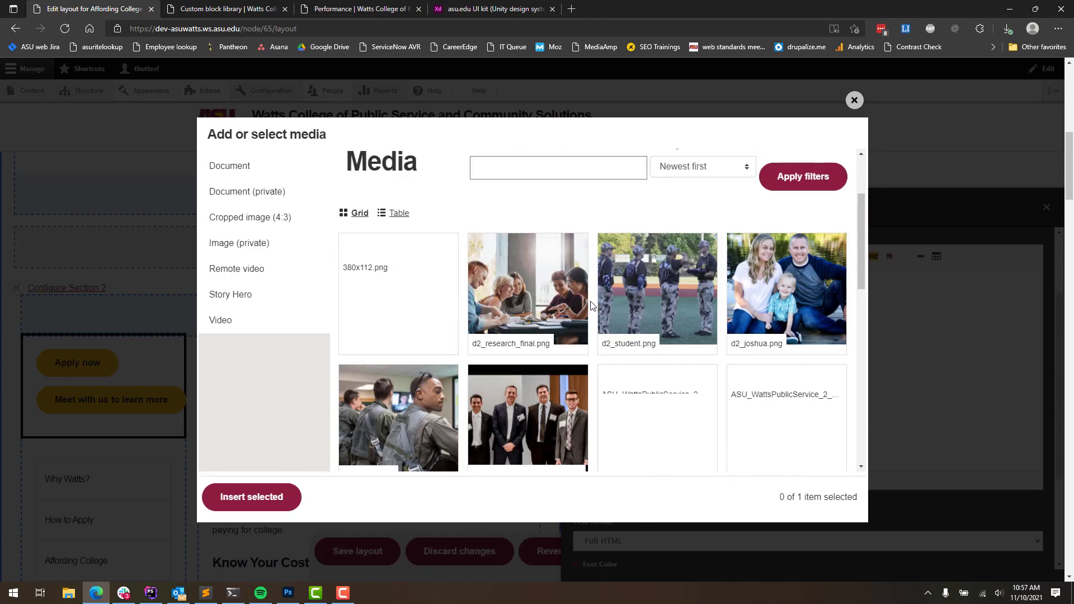
{"action": "scroll", "coordinate": [592, 305], "scroll_direction": "up", "scroll_amount": 2}
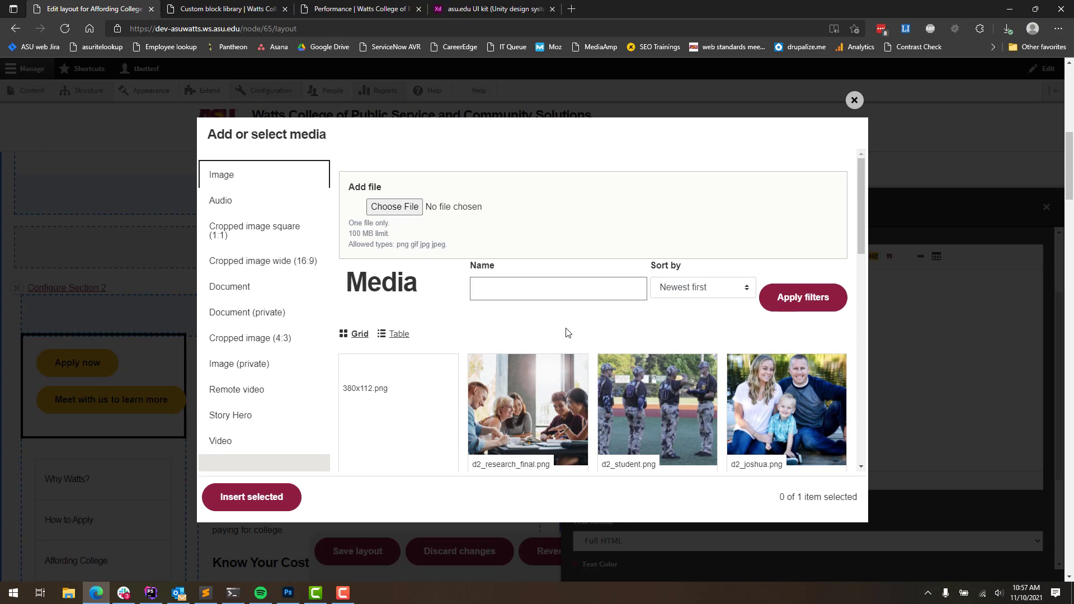
{"action": "left_click", "coordinate": [593, 326]}
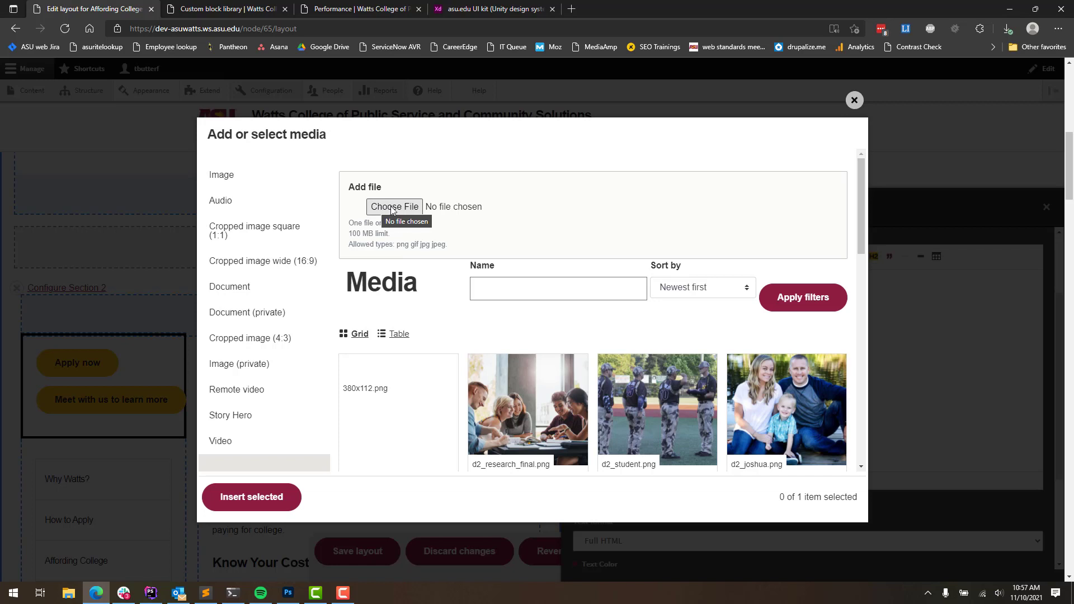
Step: Review the Document media and the other media types in the library, and return to the Image list
{"action": "left_click", "coordinate": [231, 287]}
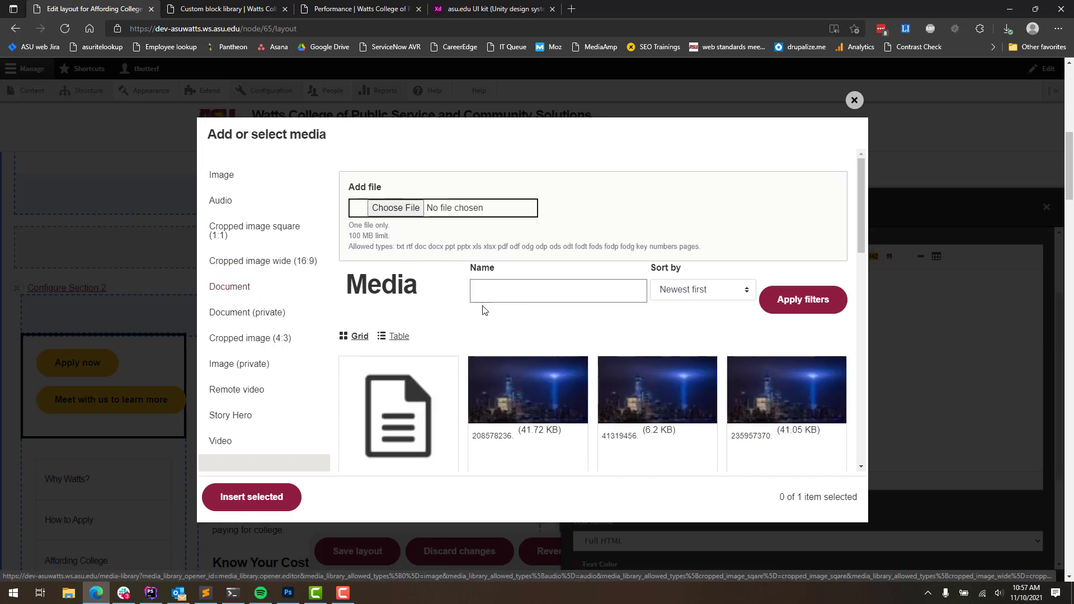
{"action": "scroll", "coordinate": [587, 315], "scroll_direction": "down", "scroll_amount": 2}
{"action": "scroll", "coordinate": [587, 318], "scroll_direction": "up", "scroll_amount": 4}
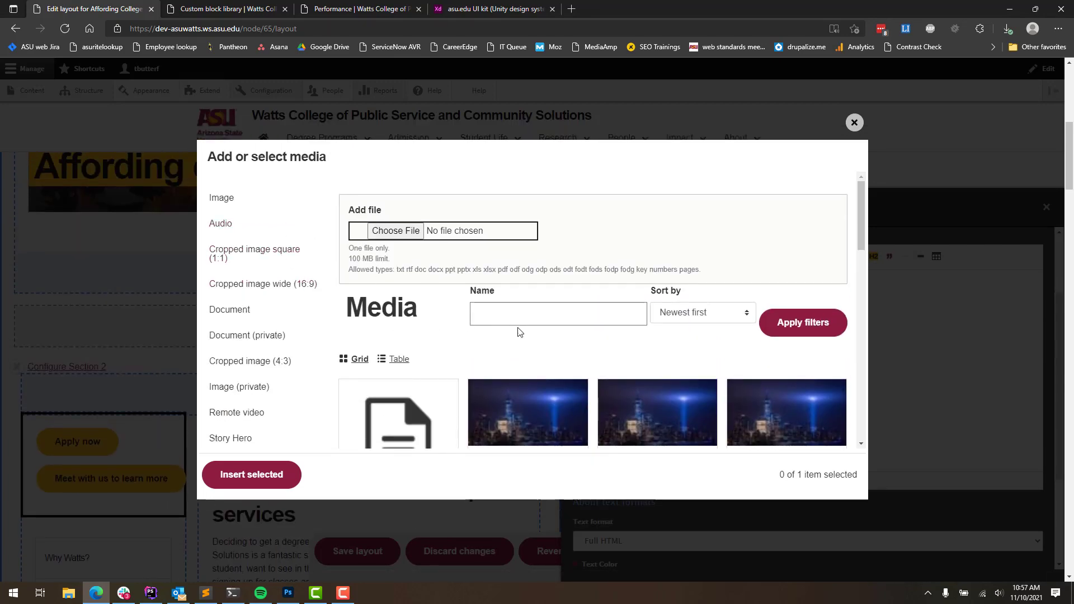
{"action": "left_click", "coordinate": [231, 199]}
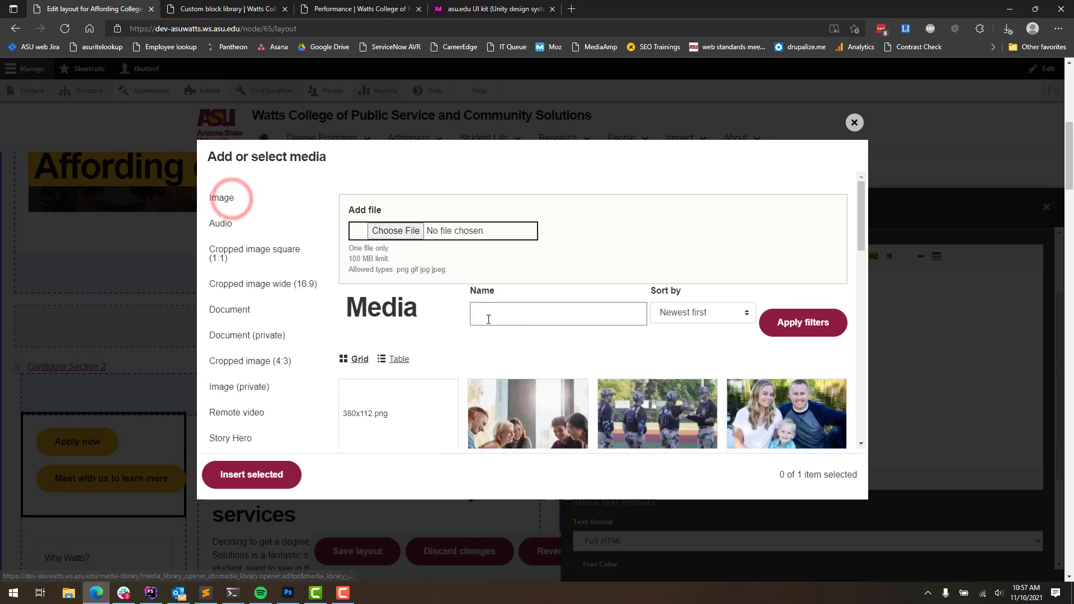
{"action": "scroll", "coordinate": [234, 272], "scroll_direction": "down", "scroll_amount": 1}
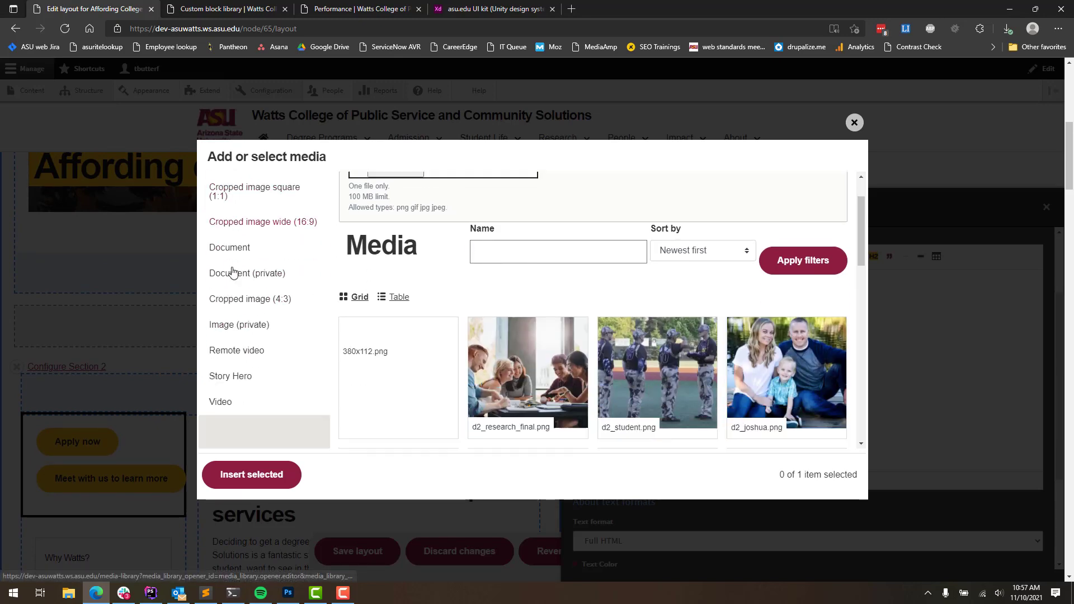
{"action": "scroll", "coordinate": [233, 274], "scroll_direction": "down", "scroll_amount": 3}
{"action": "scroll", "coordinate": [230, 277], "scroll_direction": "up", "scroll_amount": 4}
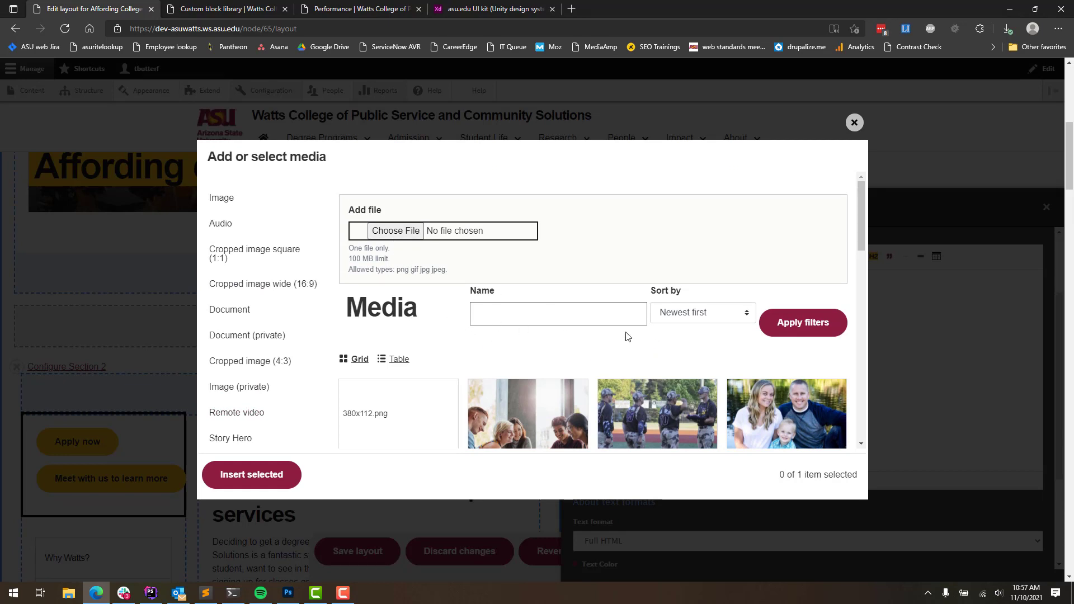
Step: Insert the image d2_research_final.png from the media library into the formatted text
{"action": "scroll", "coordinate": [637, 335], "scroll_direction": "down", "scroll_amount": 2}
{"action": "scroll", "coordinate": [537, 347], "scroll_direction": "down", "scroll_amount": 1}
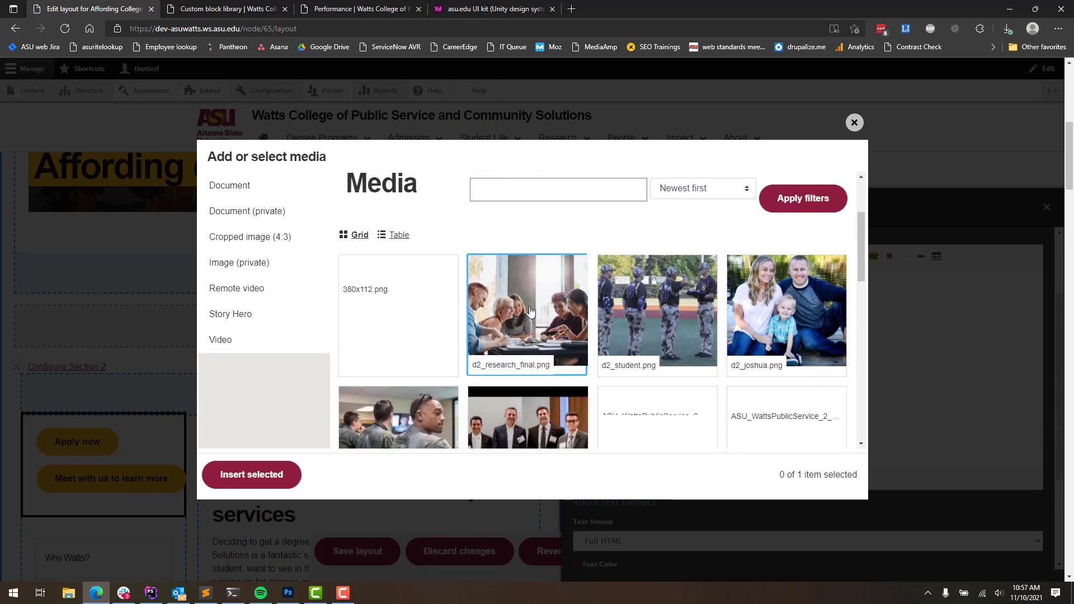
{"action": "left_click", "coordinate": [530, 312]}
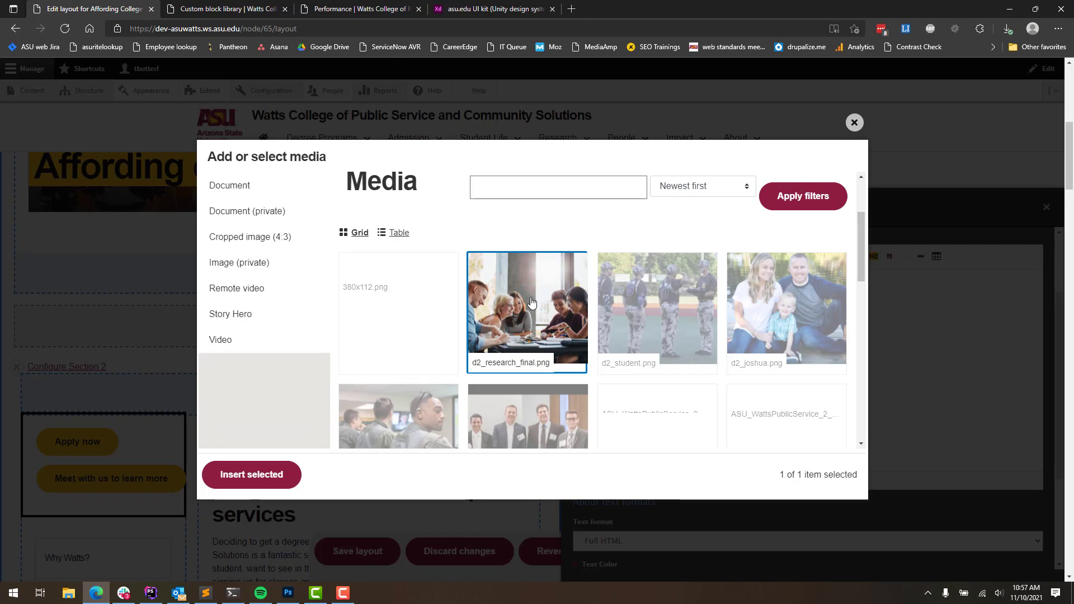
{"action": "left_click", "coordinate": [252, 475]}
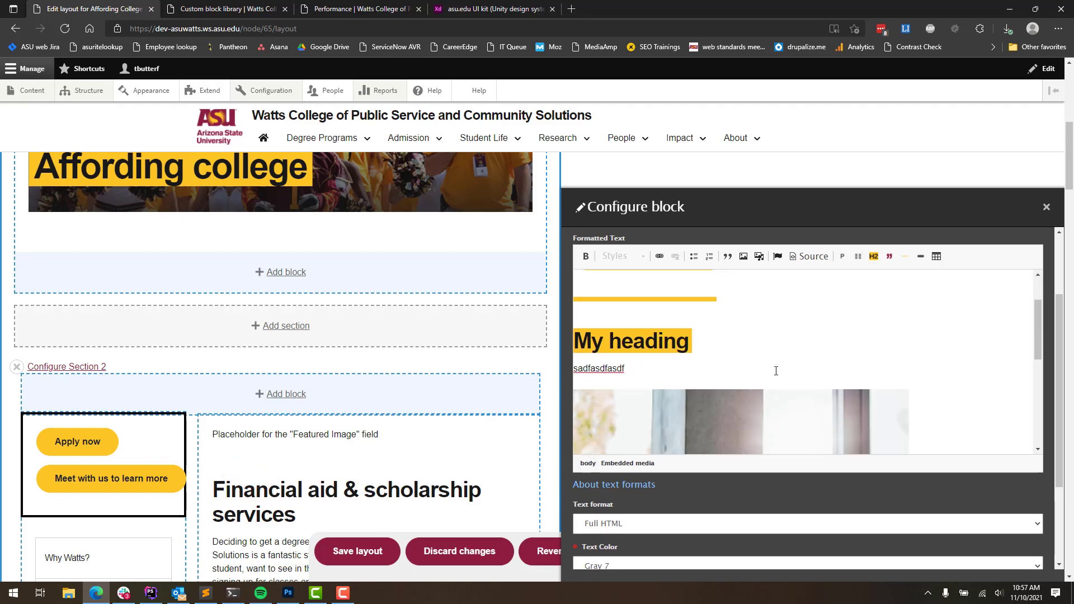
Step: Examine the inserted image in the formatted text and the remaining block settings below the editor
{"action": "scroll", "coordinate": [773, 371], "scroll_direction": "down", "scroll_amount": 5}
{"action": "scroll", "coordinate": [773, 374], "scroll_direction": "down", "scroll_amount": 3}
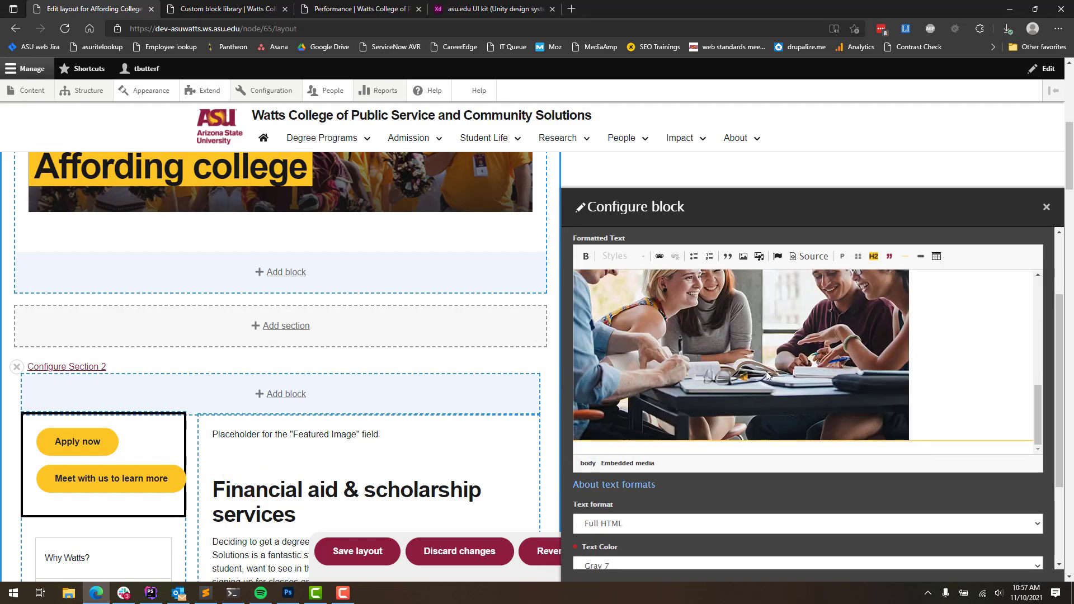
{"action": "scroll", "coordinate": [793, 366], "scroll_direction": "up", "scroll_amount": 5}
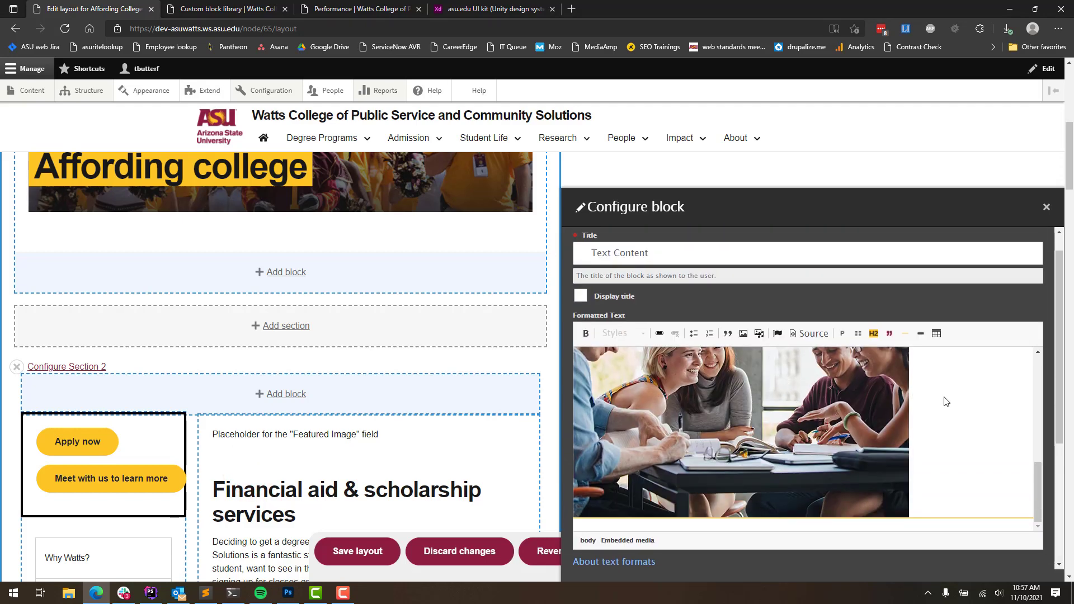
{"action": "scroll", "coordinate": [965, 400], "scroll_direction": "down", "scroll_amount": 3}
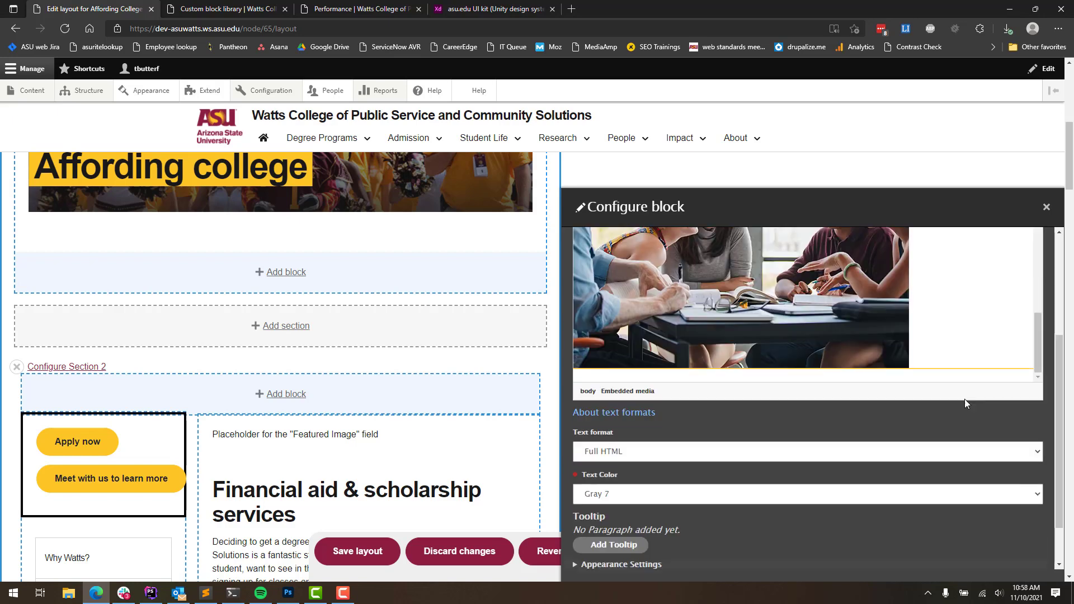
{"action": "scroll", "coordinate": [930, 402], "scroll_direction": "up", "scroll_amount": 5}
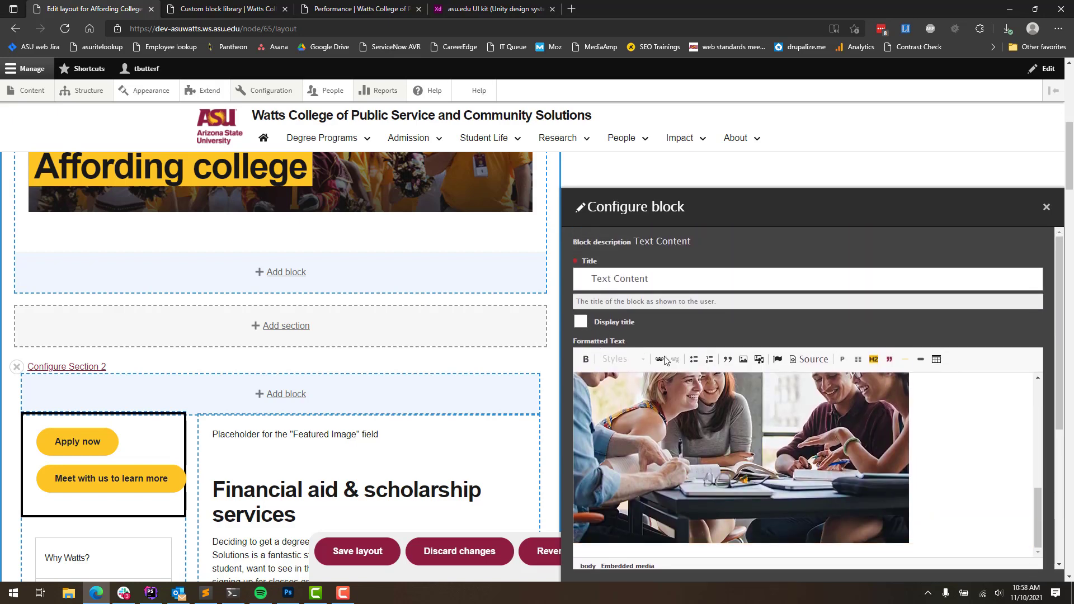
{"action": "scroll", "coordinate": [940, 421], "scroll_direction": "down", "scroll_amount": 2}
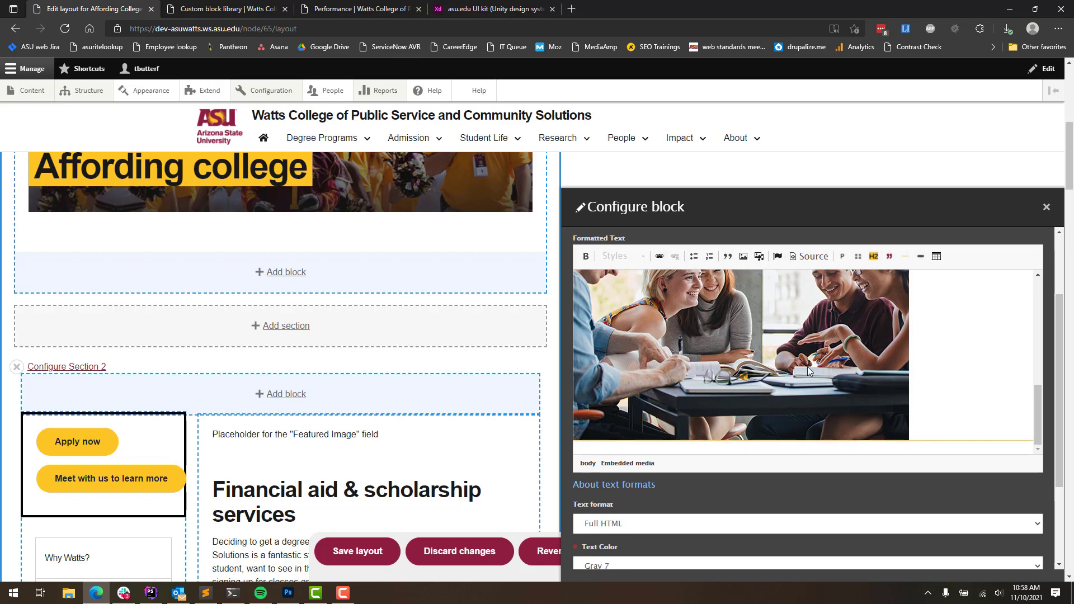
{"action": "scroll", "coordinate": [803, 364], "scroll_direction": "down", "scroll_amount": 1}
{"action": "scroll", "coordinate": [801, 354], "scroll_direction": "down", "scroll_amount": 1}
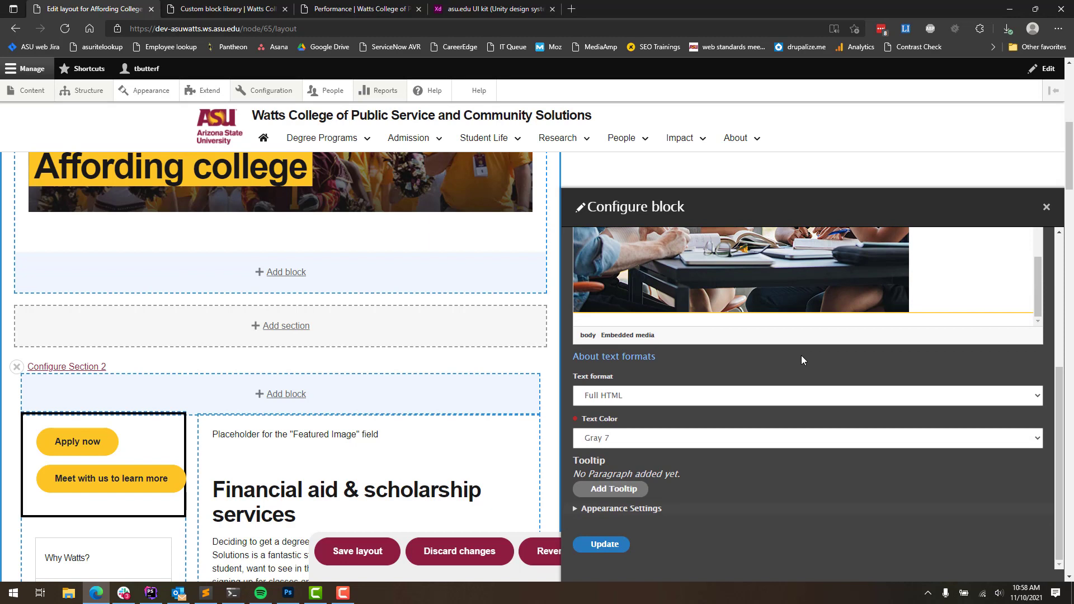
Step: Review the Text format and Text Color choices without changing either, and return to the formatted text editor
{"action": "left_click", "coordinate": [702, 398]}
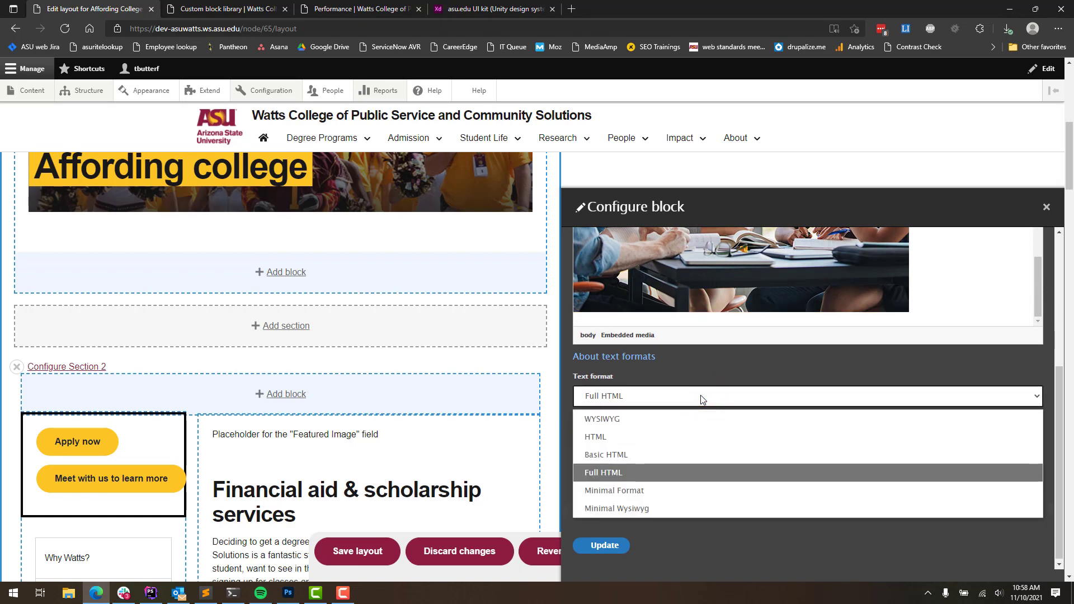
{"action": "left_click", "coordinate": [702, 398]}
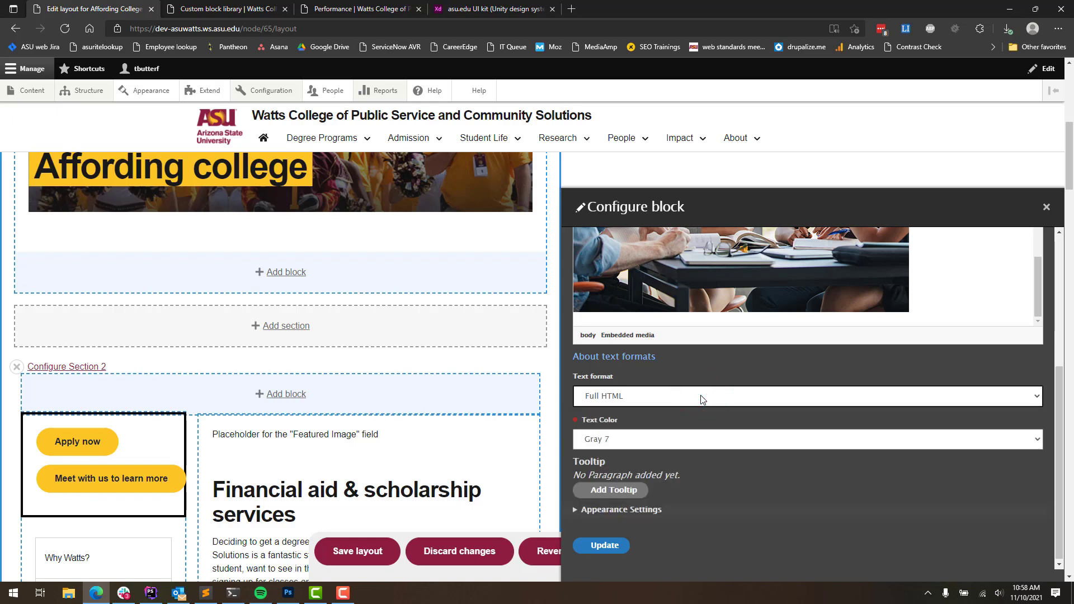
{"action": "left_click", "coordinate": [745, 441]}
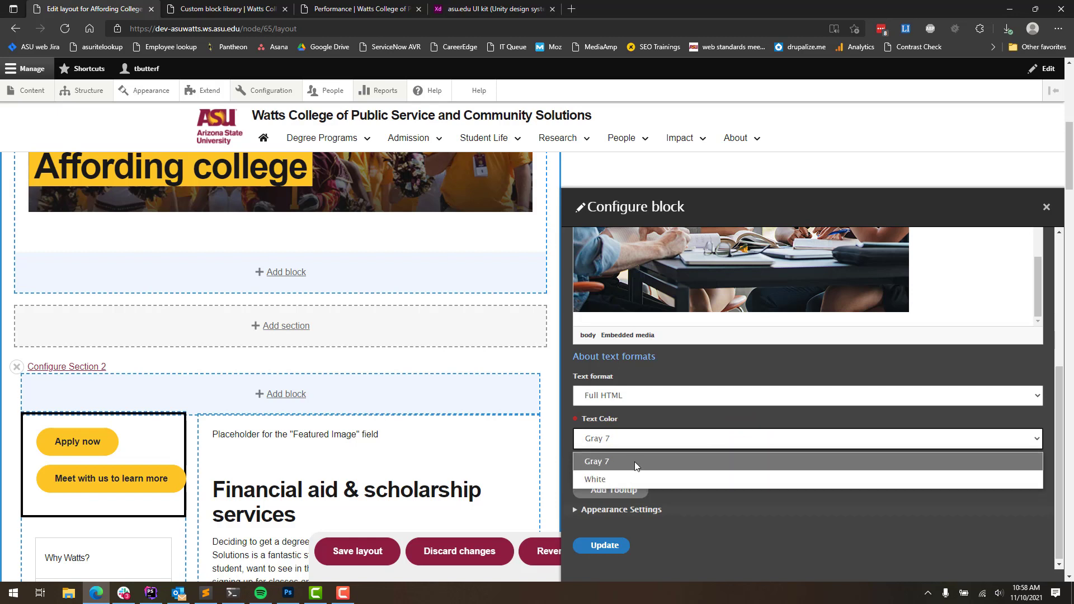
{"action": "left_click", "coordinate": [731, 544]}
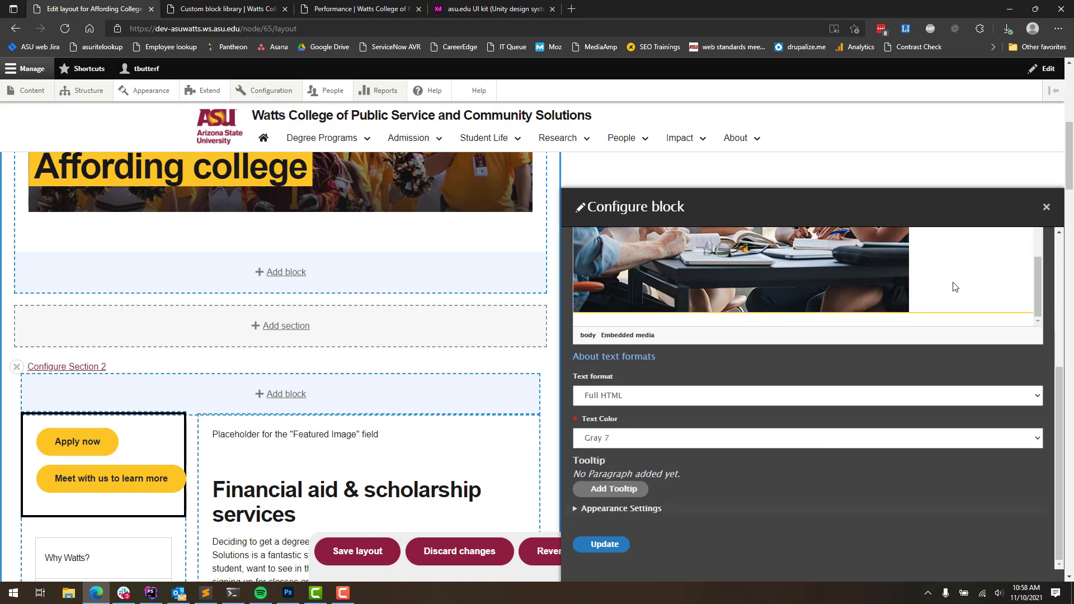
{"action": "left_click", "coordinate": [638, 378]}
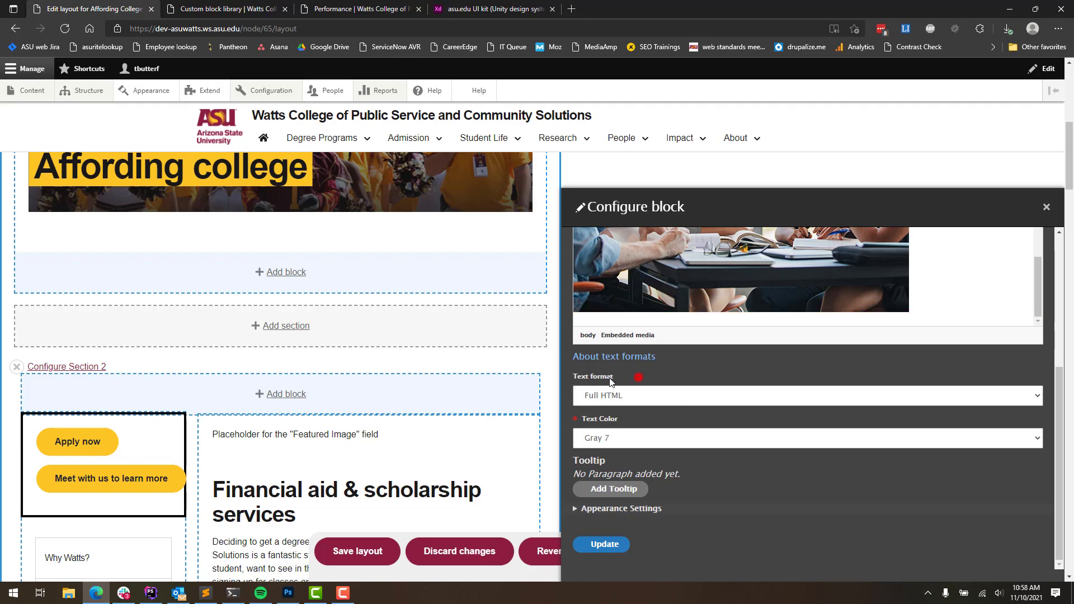
{"action": "left_click", "coordinate": [670, 542]}
{"action": "scroll", "coordinate": [787, 460], "scroll_direction": "up", "scroll_amount": 3}
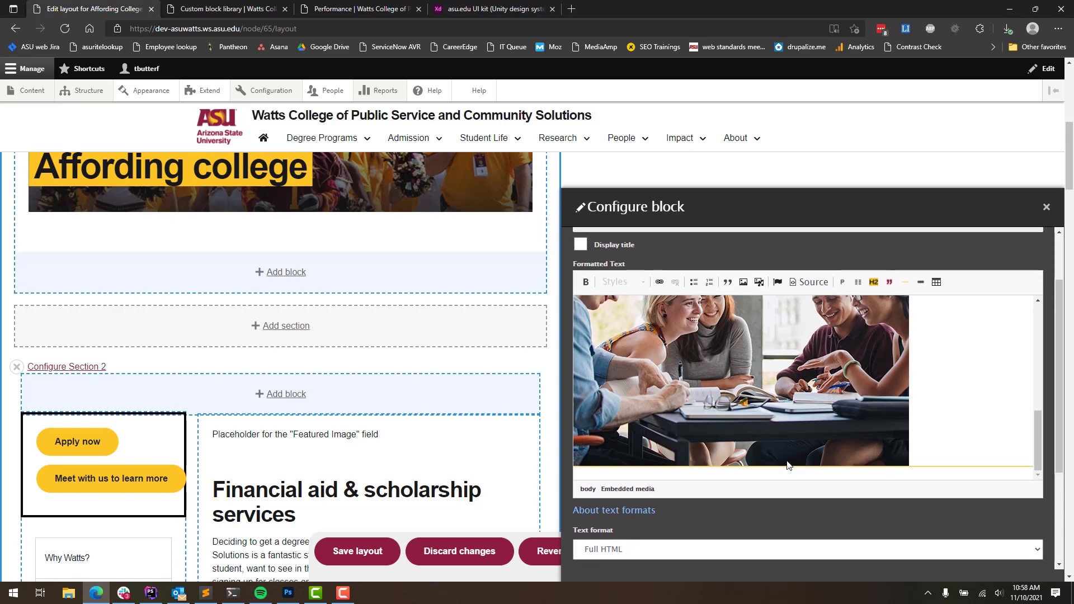
Step: Expand the block's Appearance Settings and add an anchor menu entry with the title "blah"
{"action": "scroll", "coordinate": [808, 428], "scroll_direction": "down", "scroll_amount": 3}
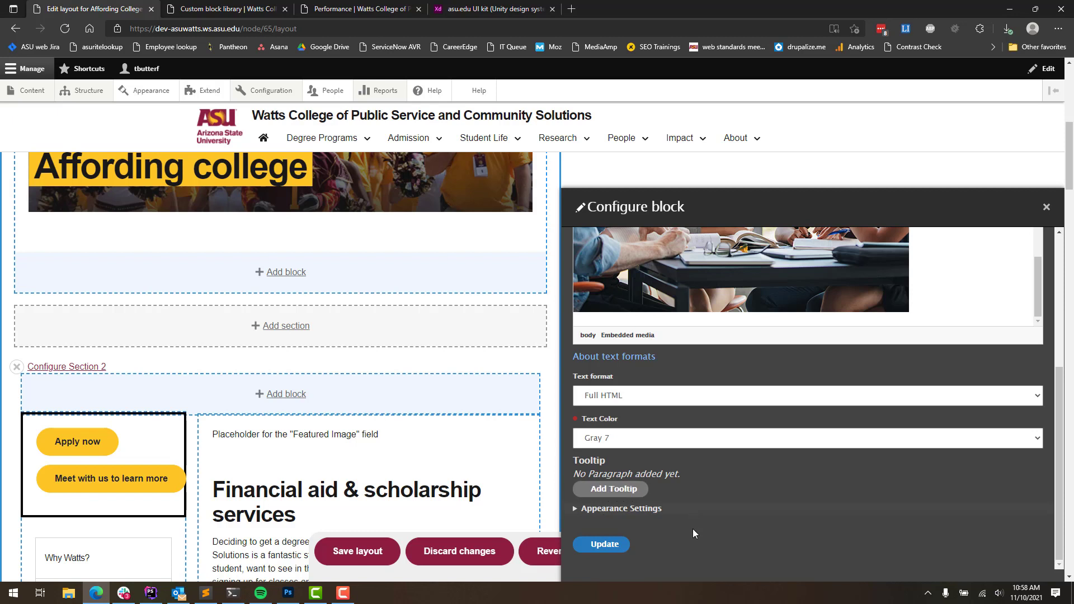
{"action": "left_click", "coordinate": [692, 510]}
{"action": "scroll", "coordinate": [727, 473], "scroll_direction": "down", "scroll_amount": 2}
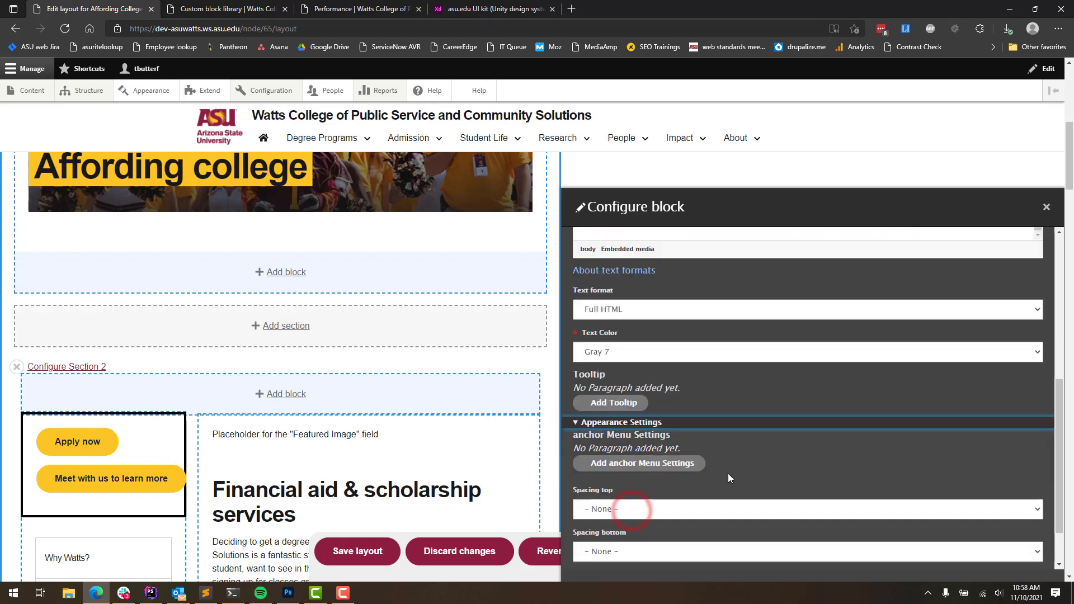
{"action": "scroll", "coordinate": [728, 474], "scroll_direction": "down", "scroll_amount": 1}
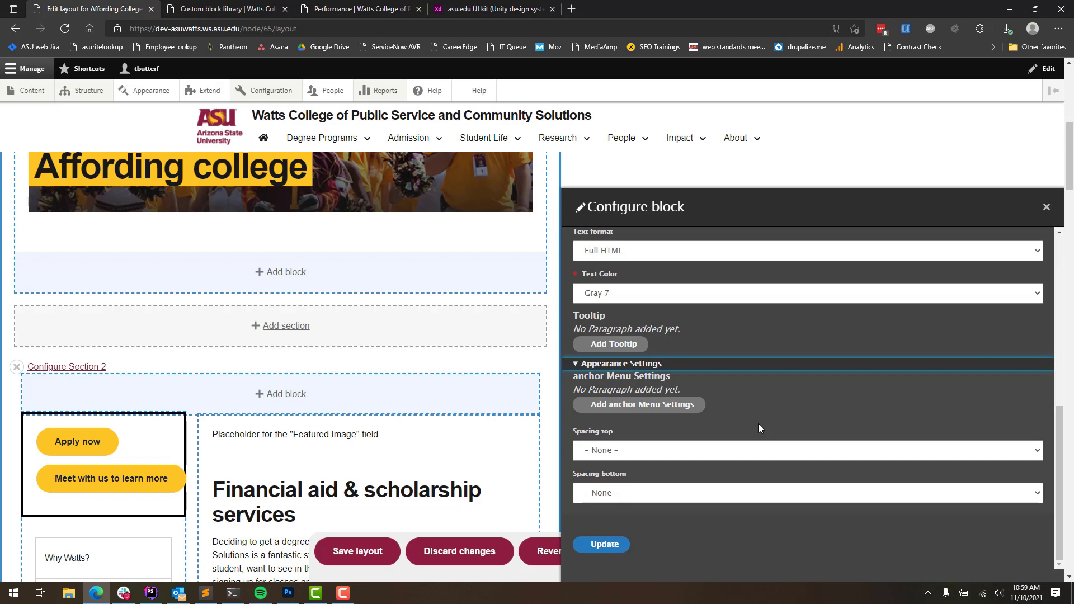
{"action": "left_click", "coordinate": [646, 408]}
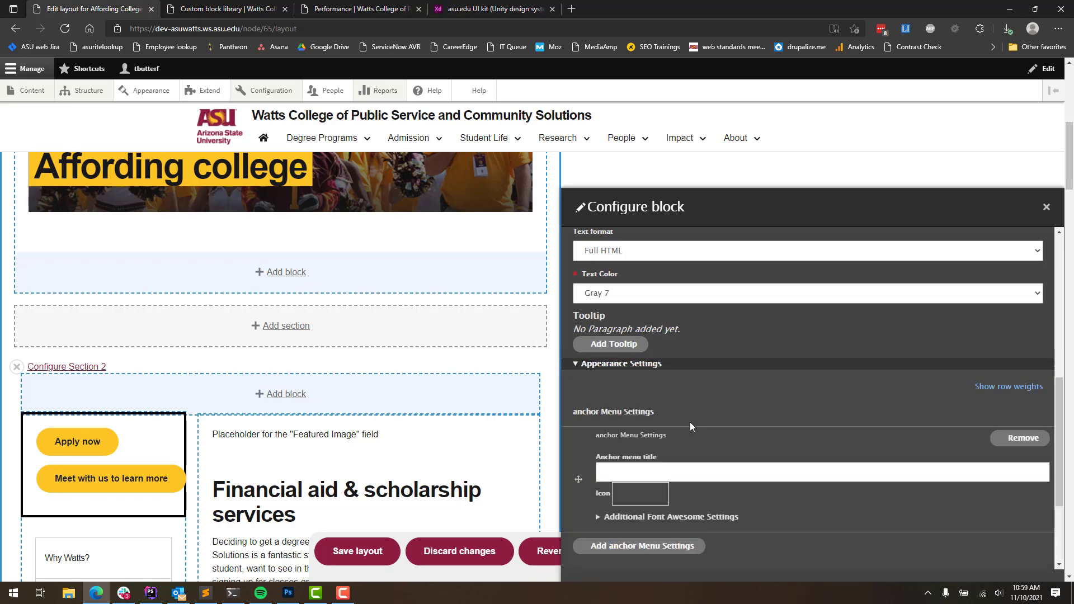
{"action": "left_click", "coordinate": [683, 474]}
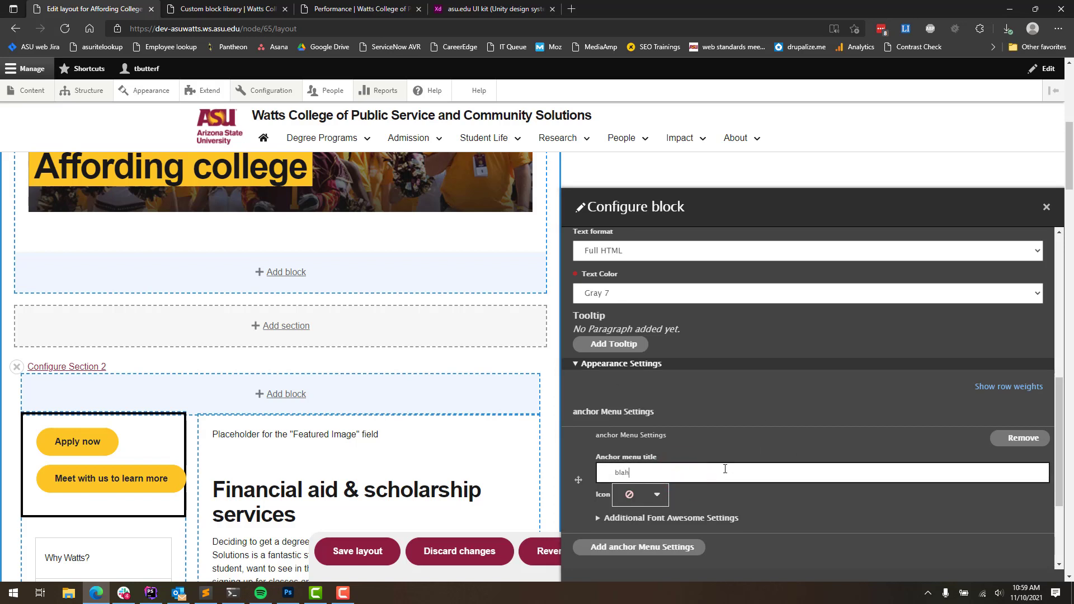
Step: Search the anchor menu entry's icons for "alert", choose the warning triangle and update the block
{"action": "left_click", "coordinate": [659, 497]}
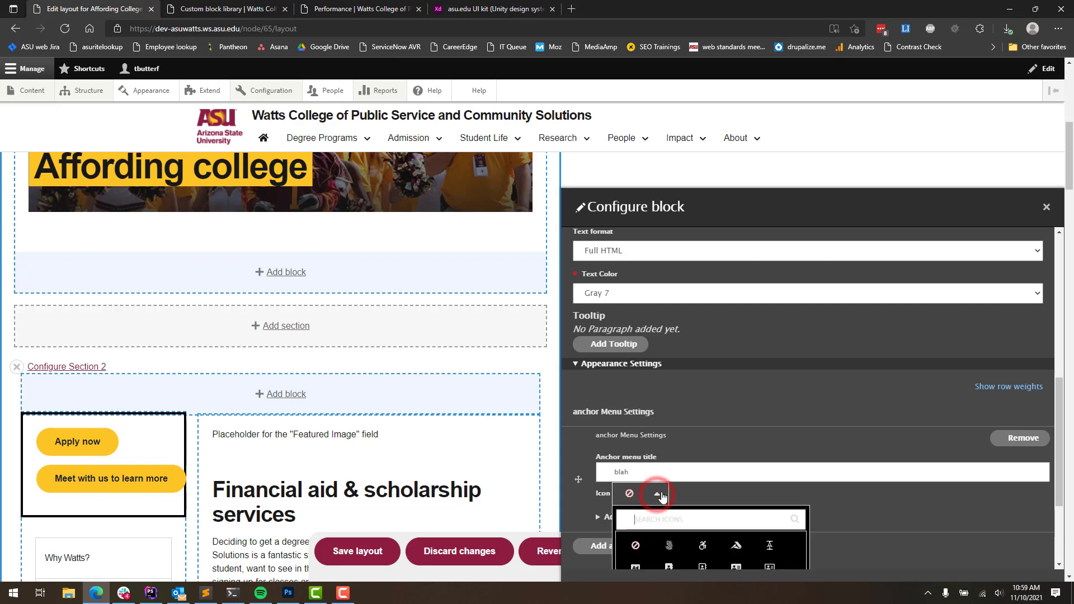
{"action": "scroll", "coordinate": [699, 489], "scroll_direction": "down", "scroll_amount": 2}
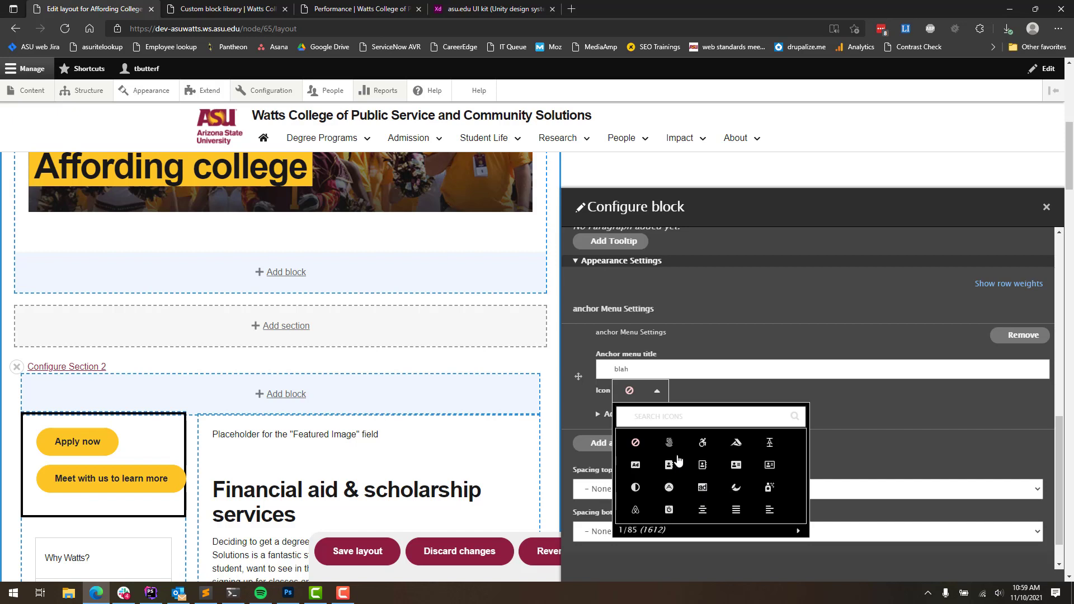
{"action": "left_click", "coordinate": [696, 417]}
{"action": "type", "text": "alert"}
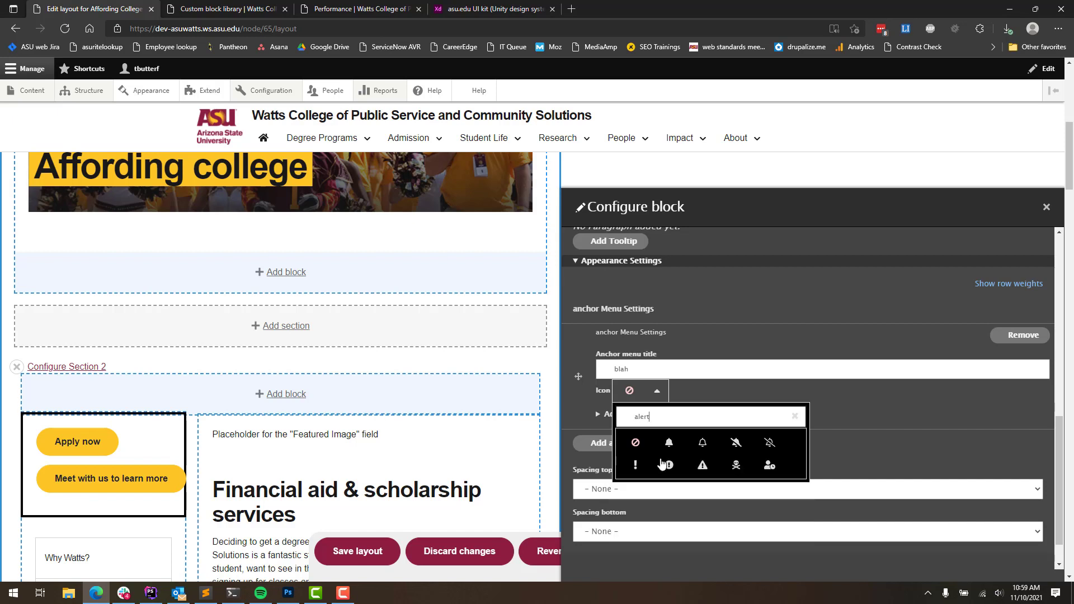
{"action": "left_click", "coordinate": [703, 467]}
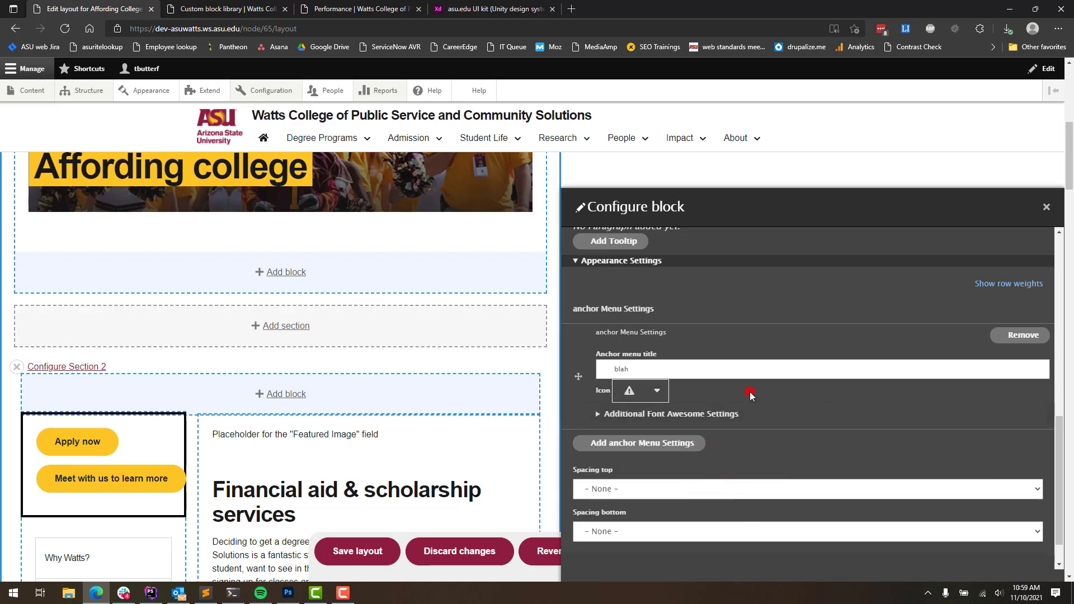
{"action": "scroll", "coordinate": [845, 393], "scroll_direction": "down", "scroll_amount": 1}
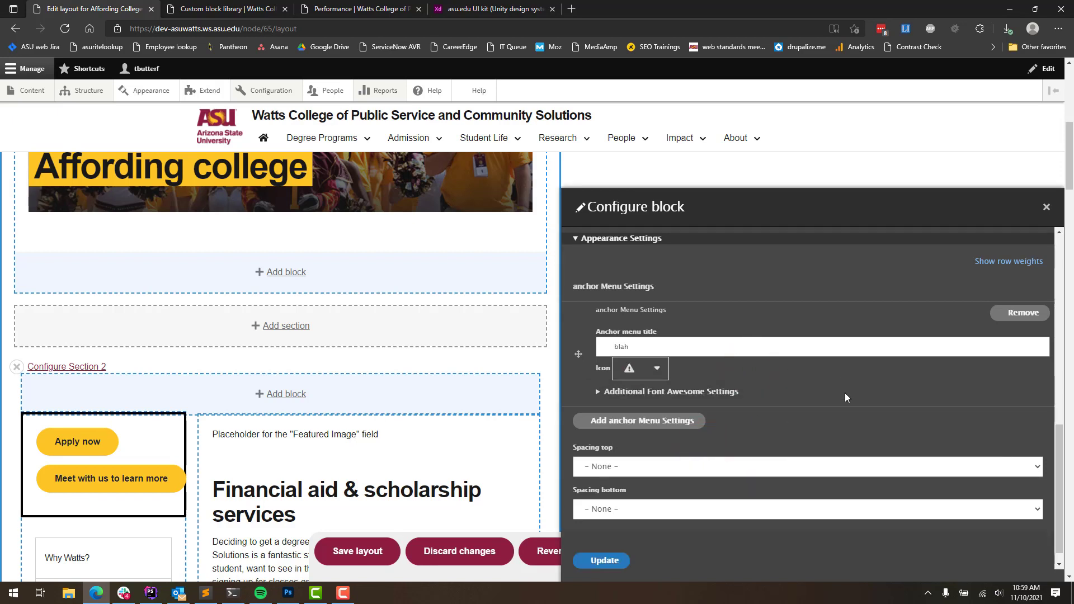
{"action": "left_click", "coordinate": [603, 544]}
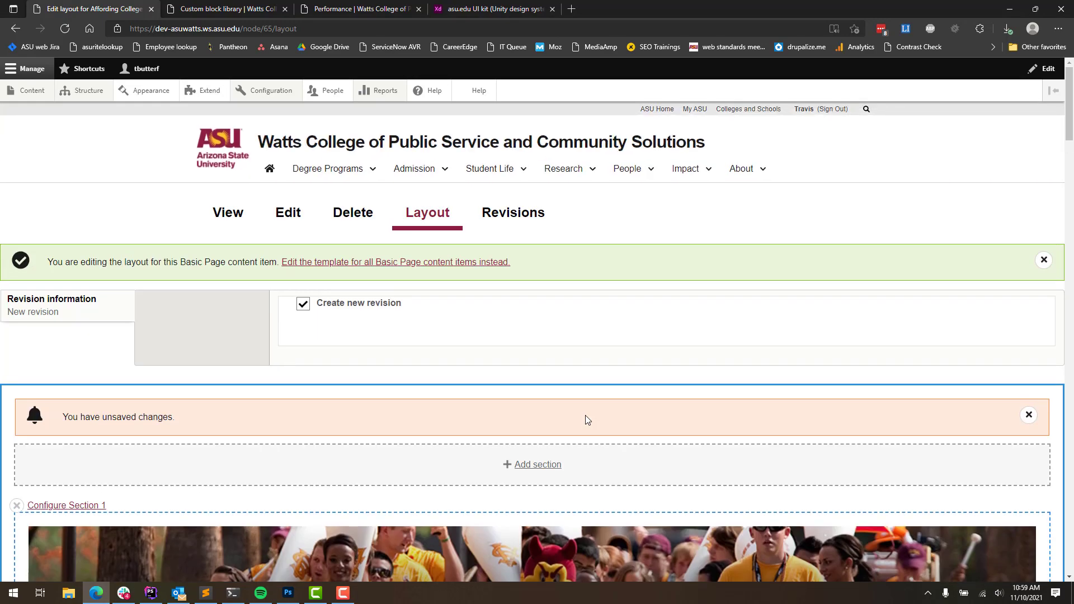
Step: Examine the updated sidebar block and the full length of the main content in the layout preview
{"action": "scroll", "coordinate": [585, 415], "scroll_direction": "down", "scroll_amount": 7}
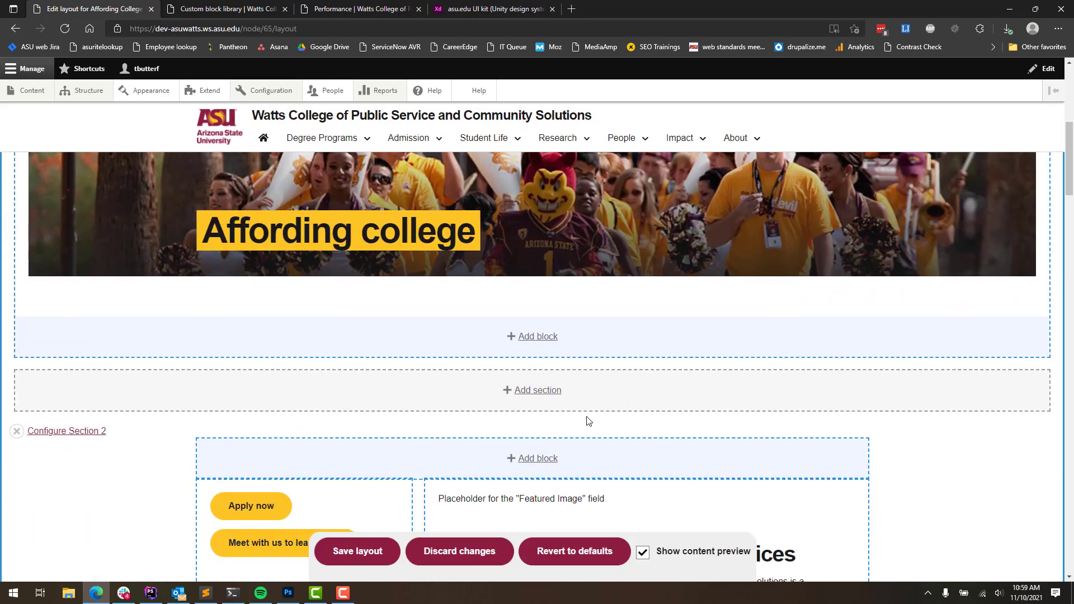
{"action": "scroll", "coordinate": [610, 408], "scroll_direction": "down", "scroll_amount": 20}
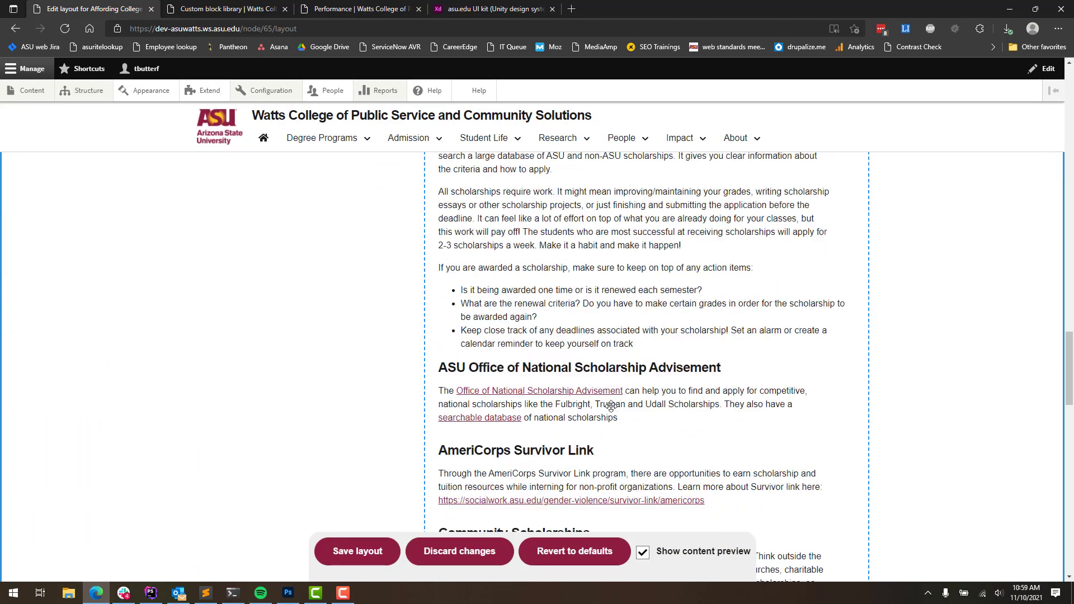
{"action": "scroll", "coordinate": [610, 407], "scroll_direction": "up", "scroll_amount": 18}
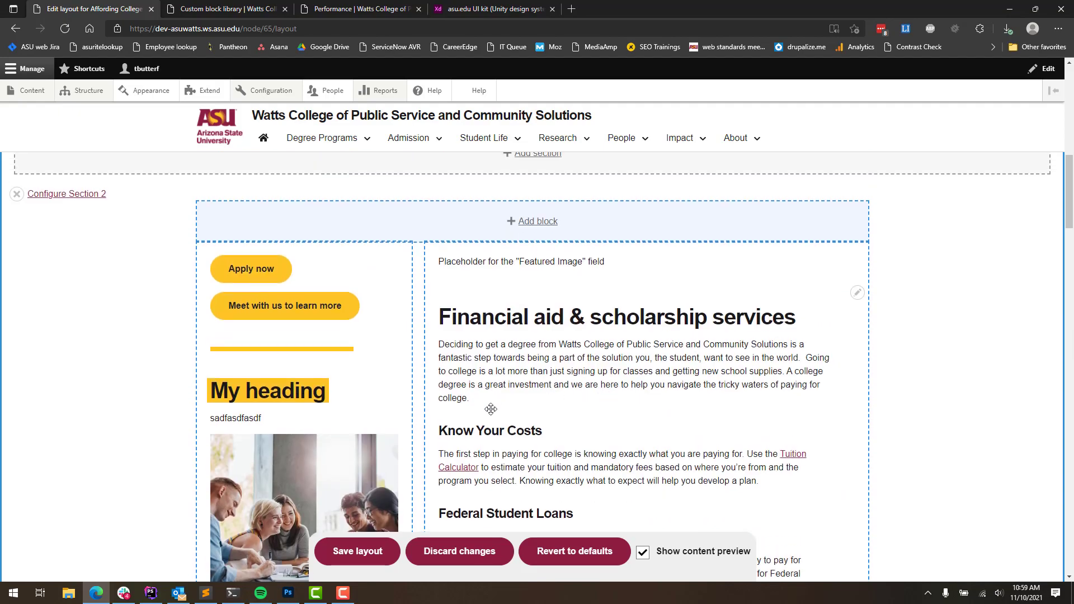
{"action": "scroll", "coordinate": [683, 364], "scroll_direction": "down", "scroll_amount": 18}
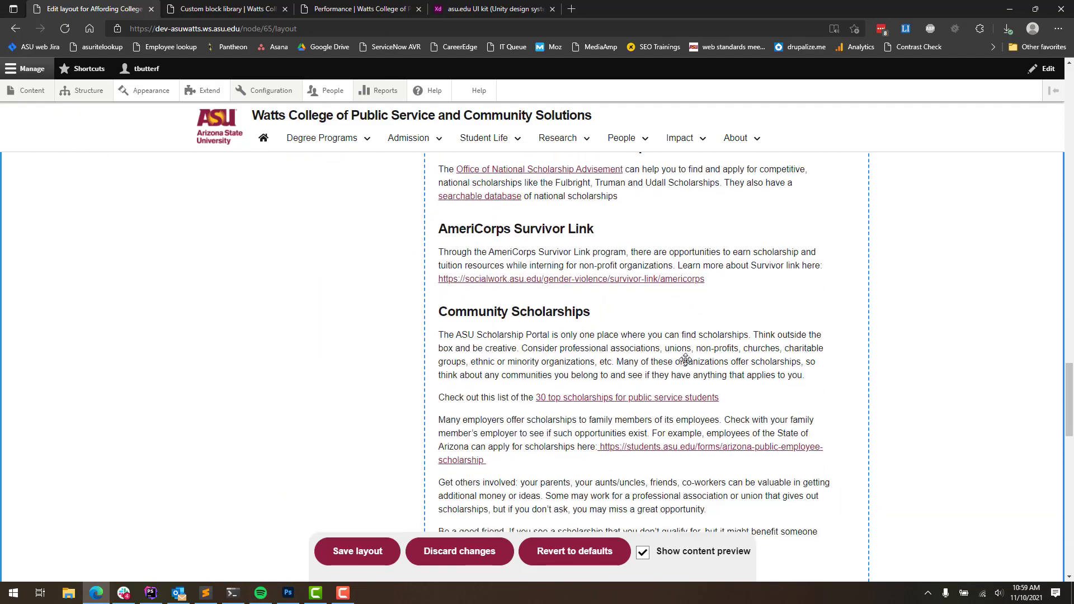
{"action": "scroll", "coordinate": [671, 358], "scroll_direction": "down", "scroll_amount": 10}
{"action": "scroll", "coordinate": [632, 361], "scroll_direction": "up", "scroll_amount": 15}
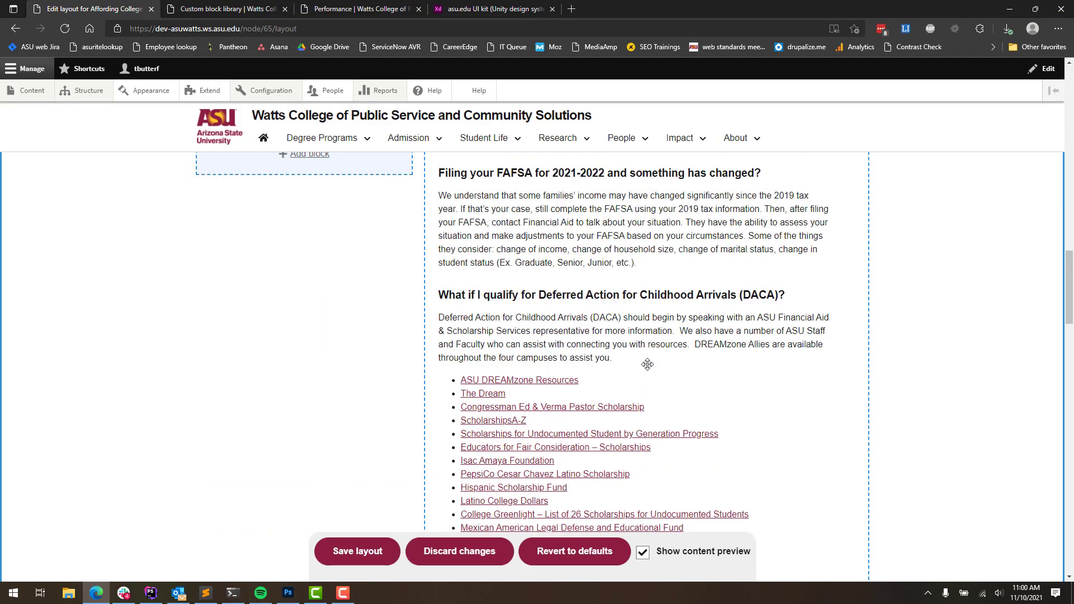
{"action": "scroll", "coordinate": [647, 364], "scroll_direction": "up", "scroll_amount": 15}
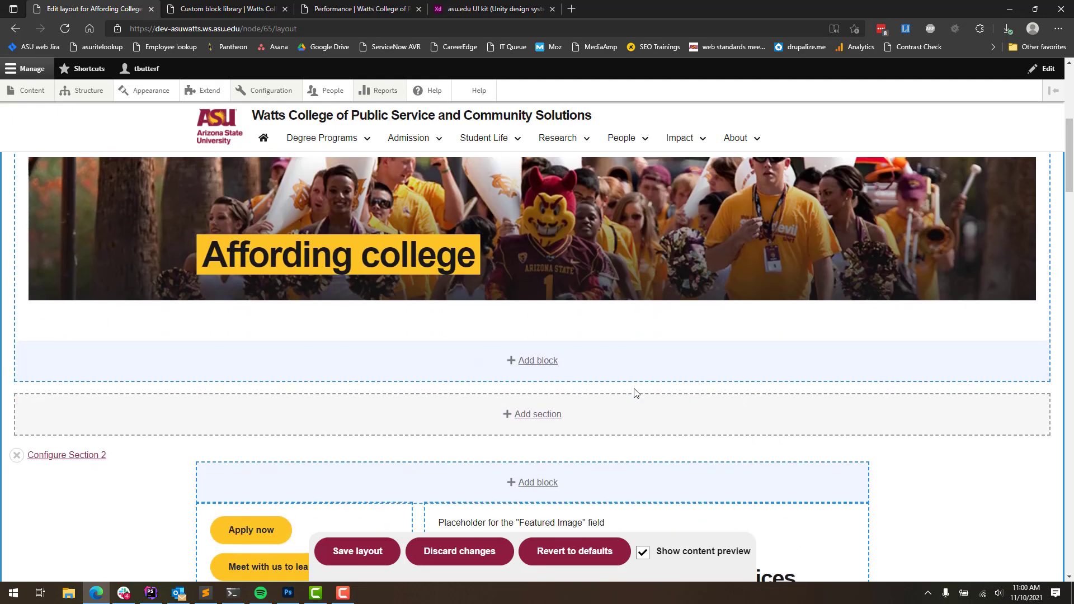
{"action": "scroll", "coordinate": [634, 392], "scroll_direction": "down", "scroll_amount": 1}
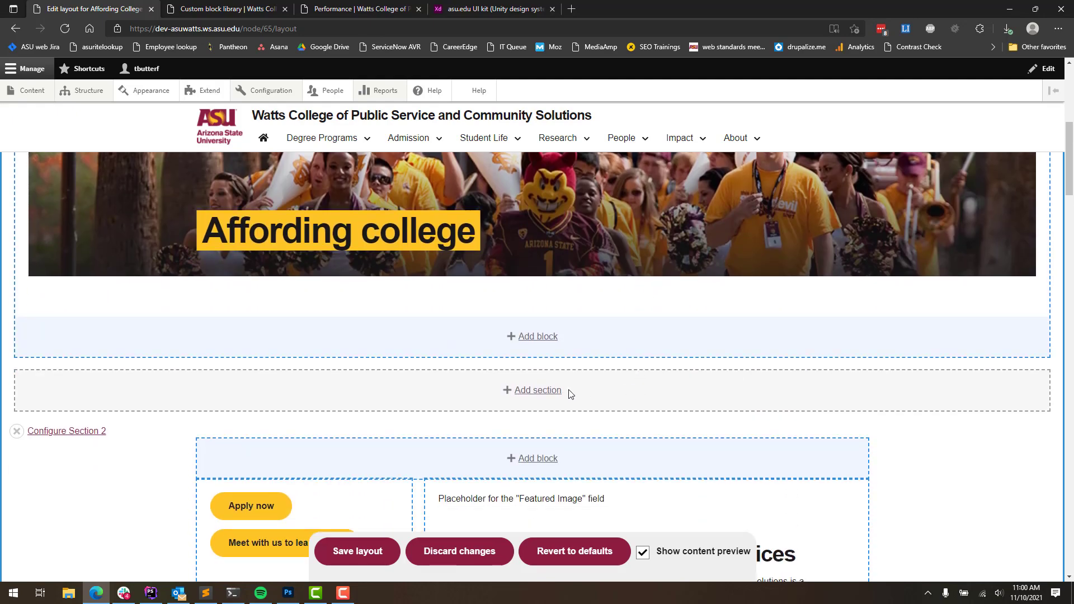
Step: Add an Anchor Menu block below the Affording college hero in Section 1 and save the layout
{"action": "left_click", "coordinate": [541, 336]}
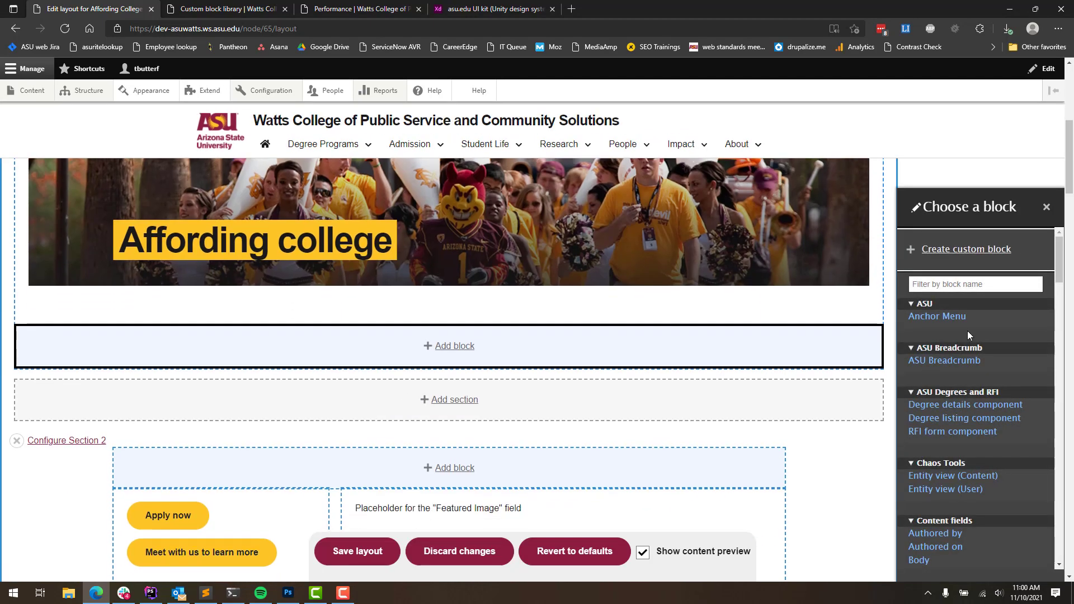
{"action": "left_click", "coordinate": [945, 317]}
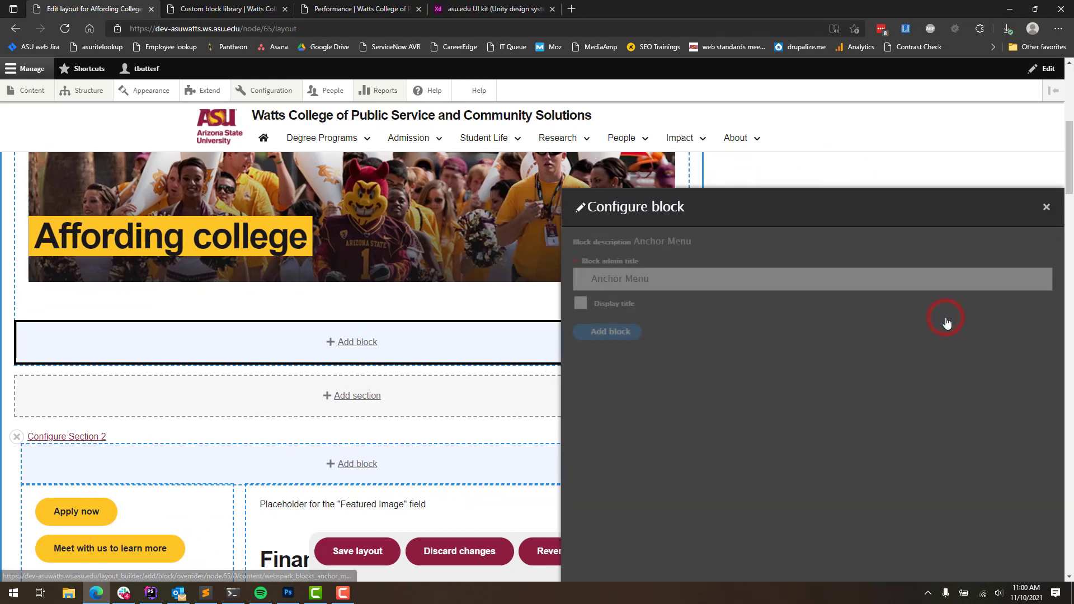
{"action": "left_click", "coordinate": [611, 332]}
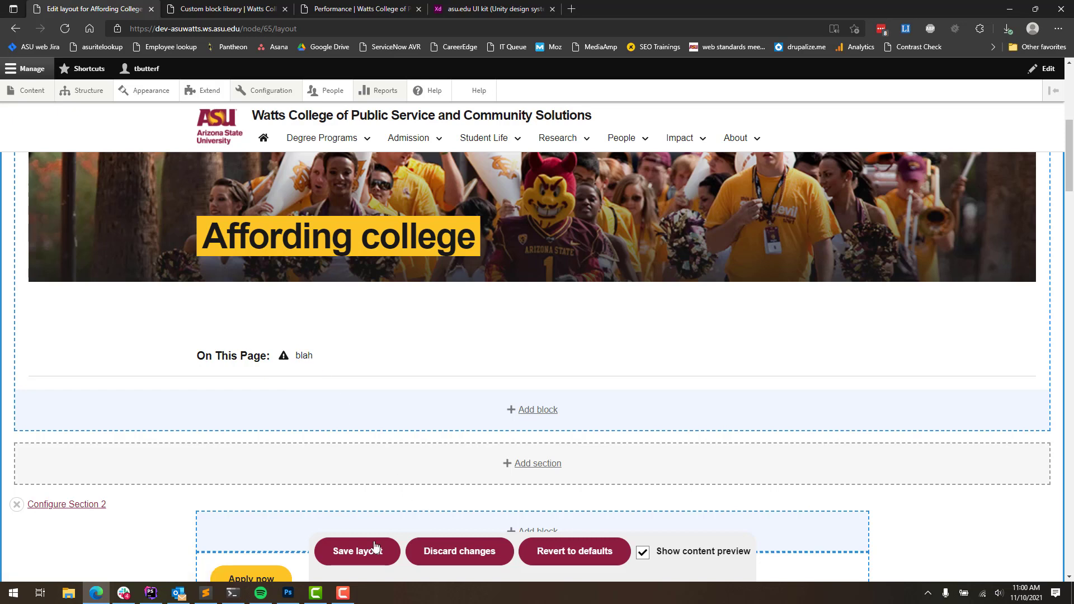
{"action": "left_click", "coordinate": [360, 552]}
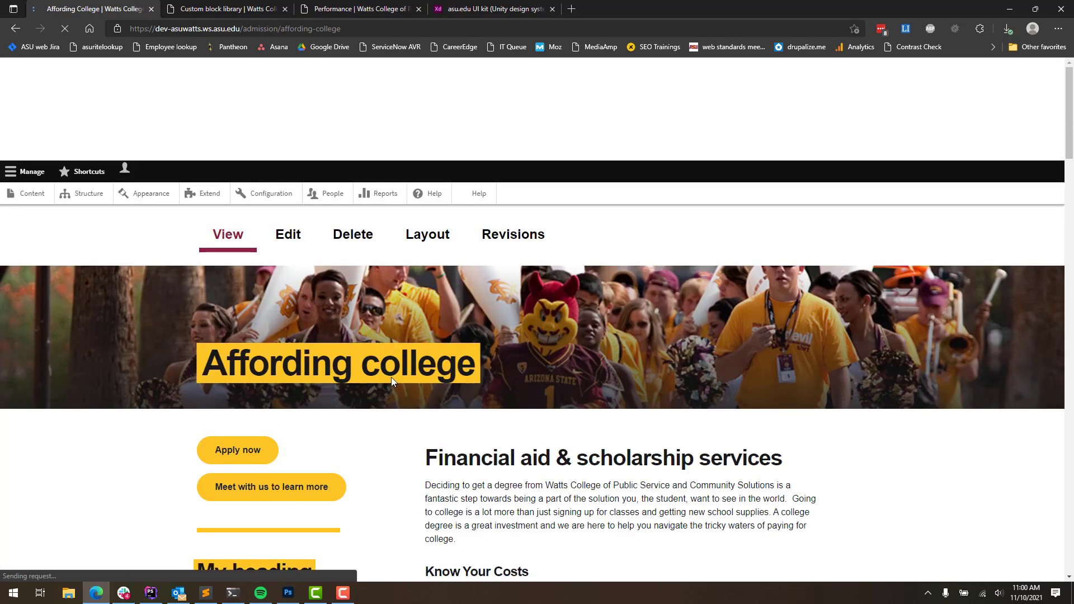
Step: Test the "blah" anchor link on the published page and return to the top of the page
{"action": "scroll", "coordinate": [391, 377], "scroll_direction": "down", "scroll_amount": 3}
{"action": "scroll", "coordinate": [506, 404], "scroll_direction": "down", "scroll_amount": 4}
{"action": "scroll", "coordinate": [507, 405], "scroll_direction": "up", "scroll_amount": 9}
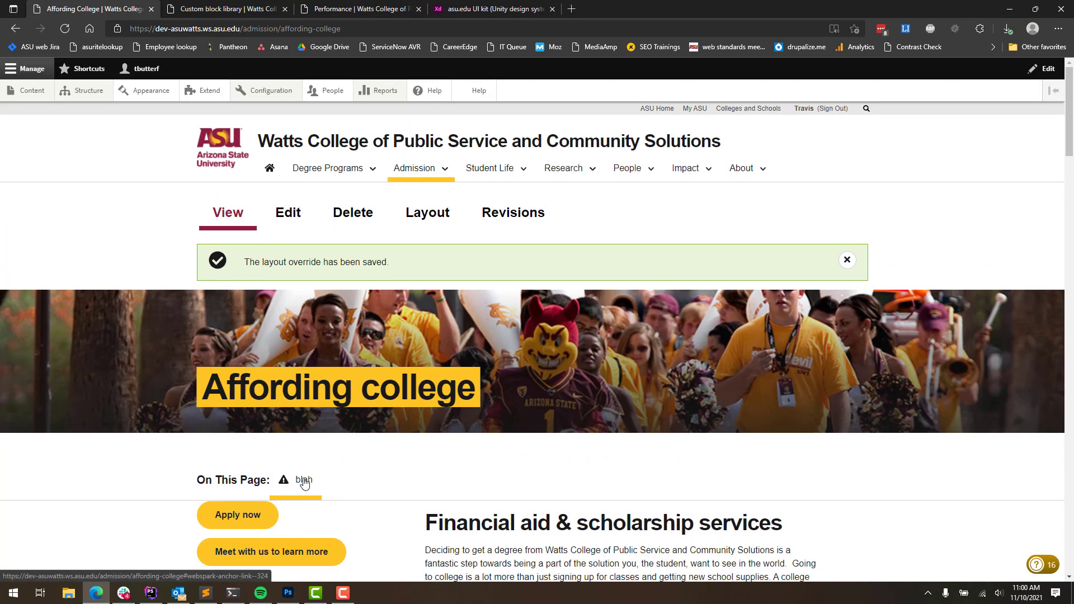
{"action": "left_click", "coordinate": [296, 481]}
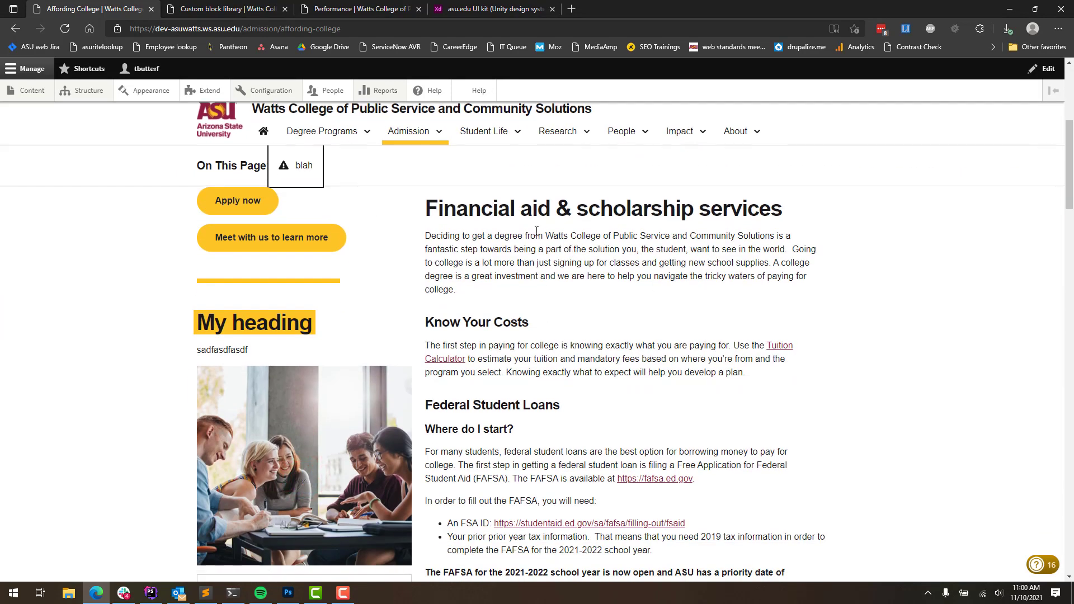
{"action": "scroll", "coordinate": [534, 247], "scroll_direction": "up", "scroll_amount": 6}
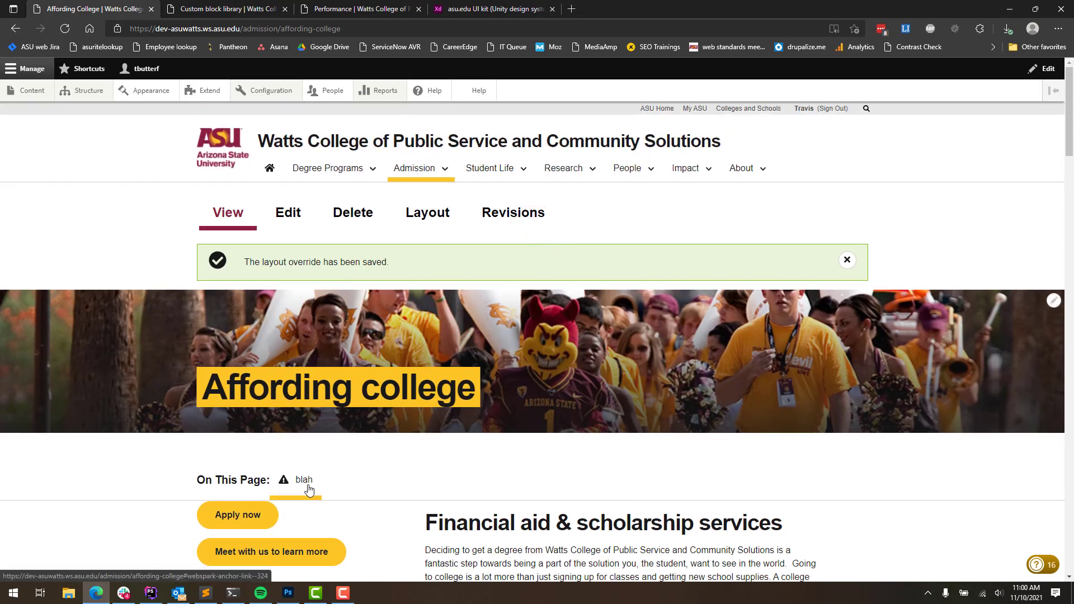
Step: Reopen the page layout for editing and remove the Anchor Menu block from Section 1
{"action": "left_click", "coordinate": [417, 221]}
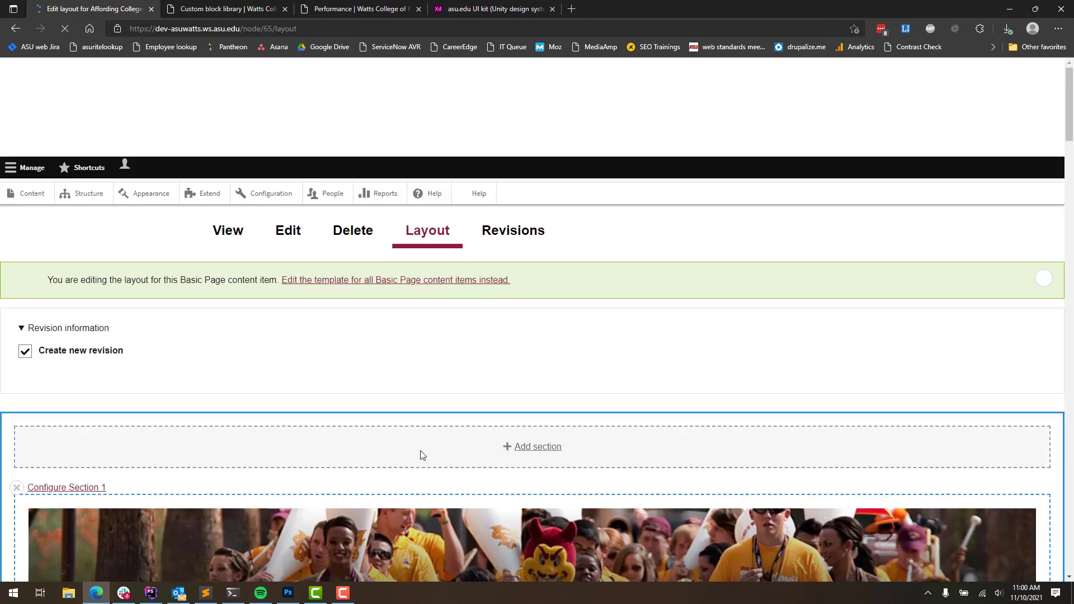
{"action": "scroll", "coordinate": [419, 455], "scroll_direction": "down", "scroll_amount": 6}
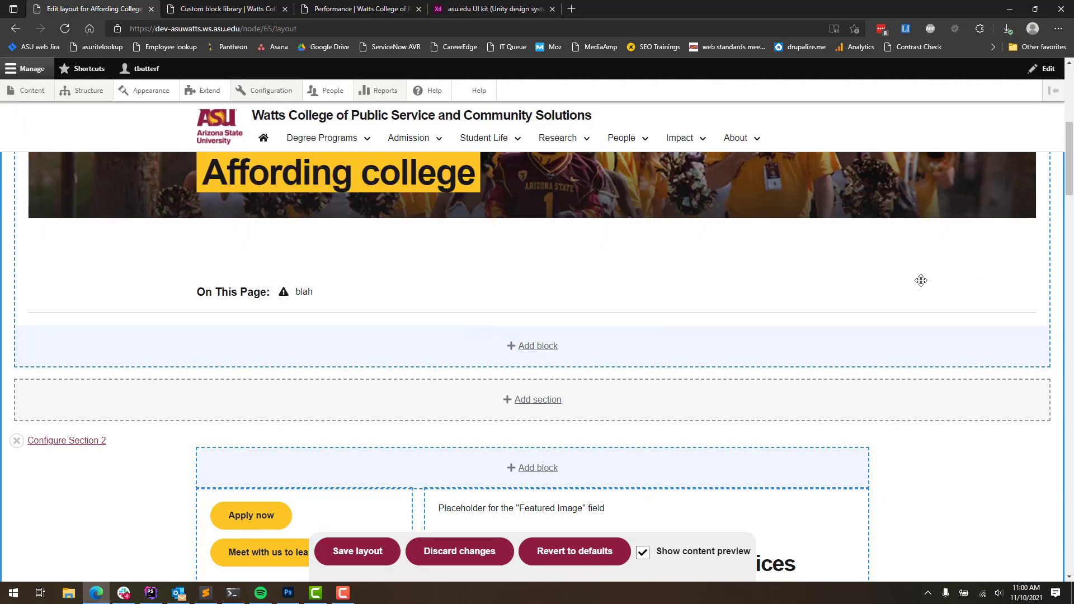
{"action": "scroll", "coordinate": [923, 257], "scroll_direction": "down", "scroll_amount": 3}
{"action": "scroll", "coordinate": [852, 234], "scroll_direction": "up", "scroll_amount": 3}
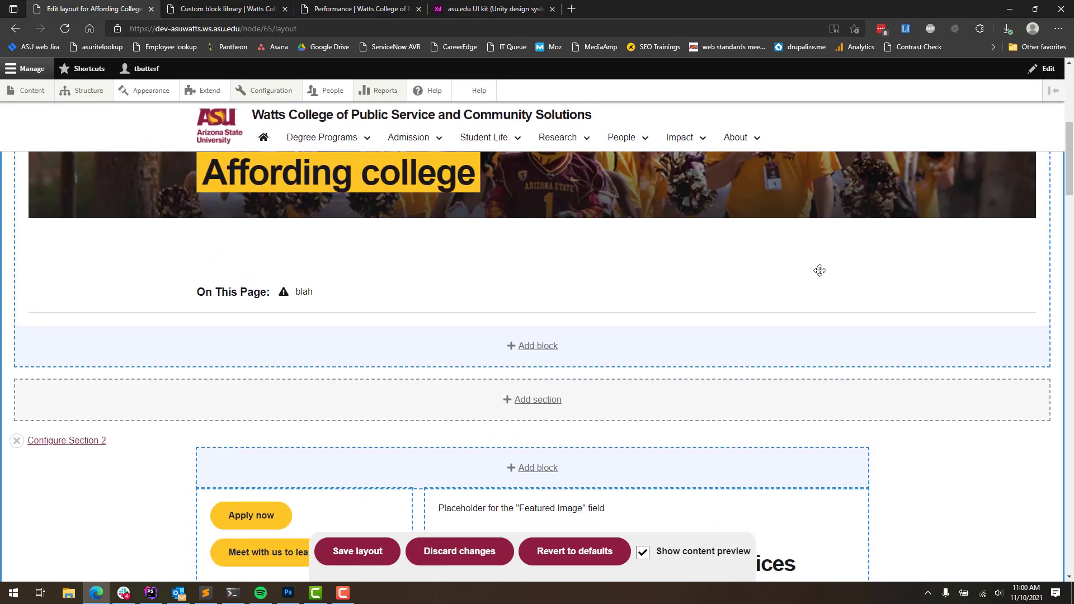
{"action": "left_click", "coordinate": [1038, 270]}
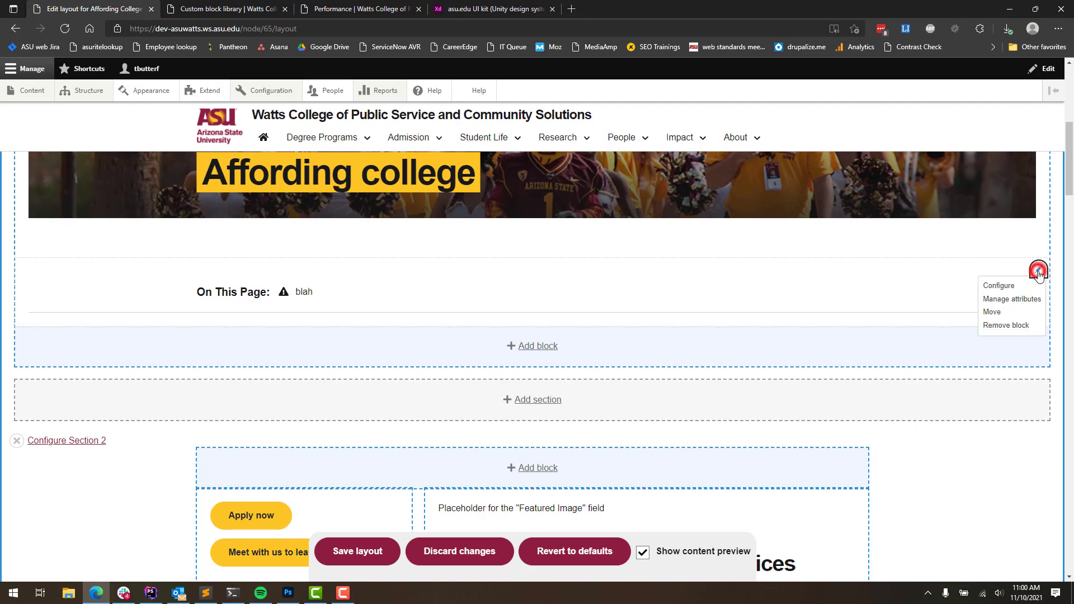
{"action": "left_click", "coordinate": [1006, 325]}
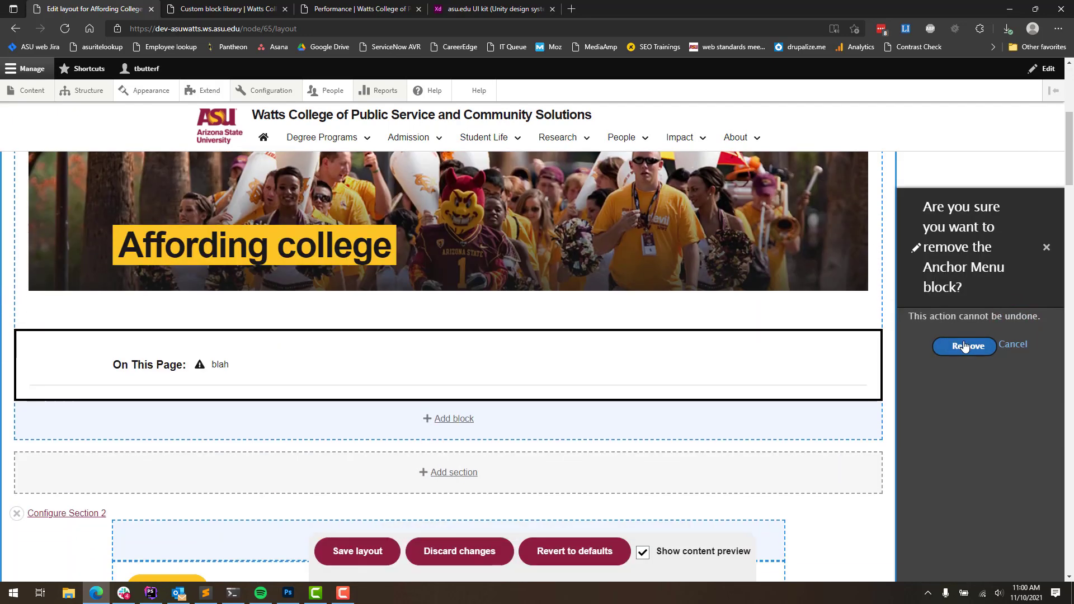
{"action": "left_click", "coordinate": [948, 350]}
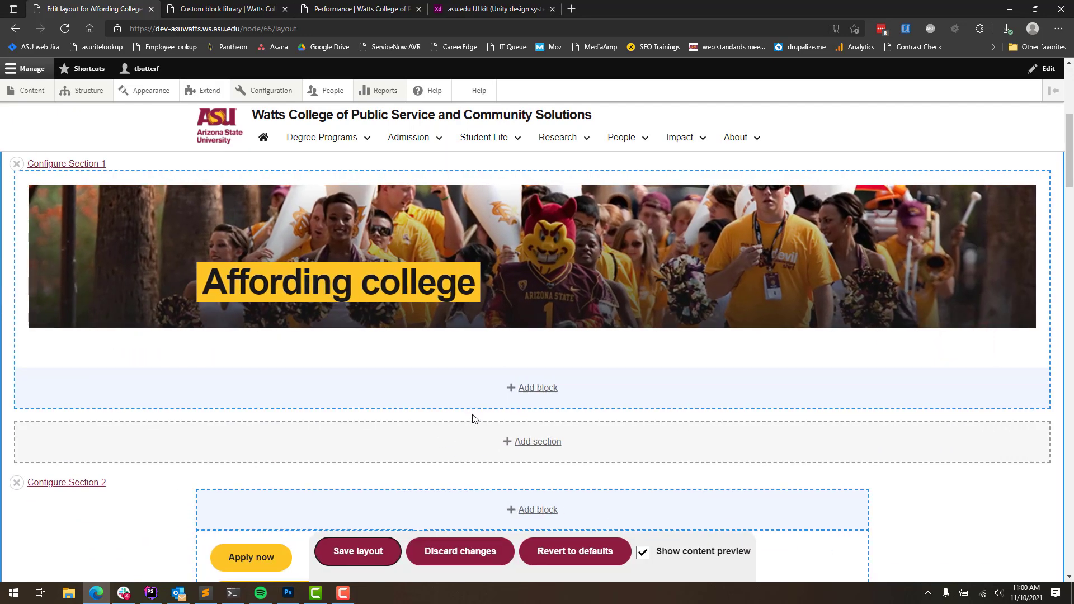
Step: Save the layout, then reopen the page's layout editor and go to the content of Section 2
{"action": "scroll", "coordinate": [474, 415], "scroll_direction": "down", "scroll_amount": 1}
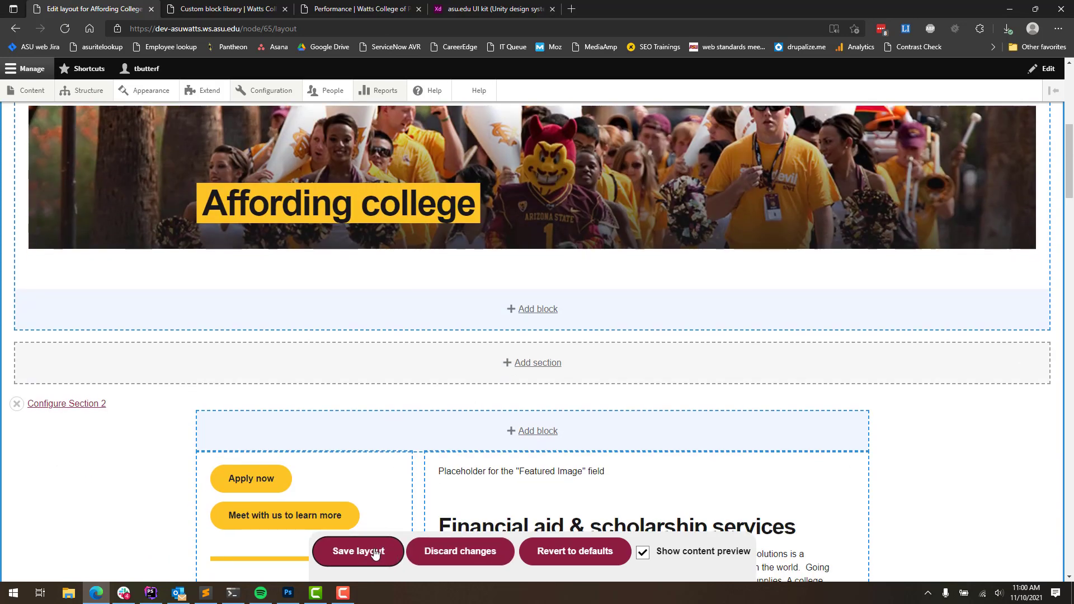
{"action": "left_click", "coordinate": [374, 554]}
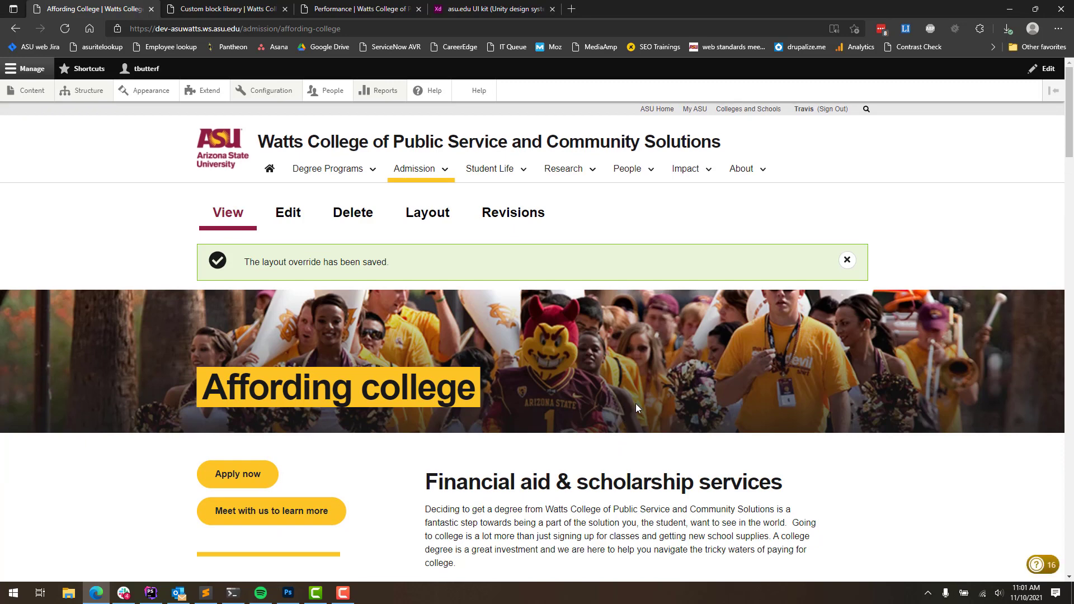
{"action": "left_click", "coordinate": [431, 212]}
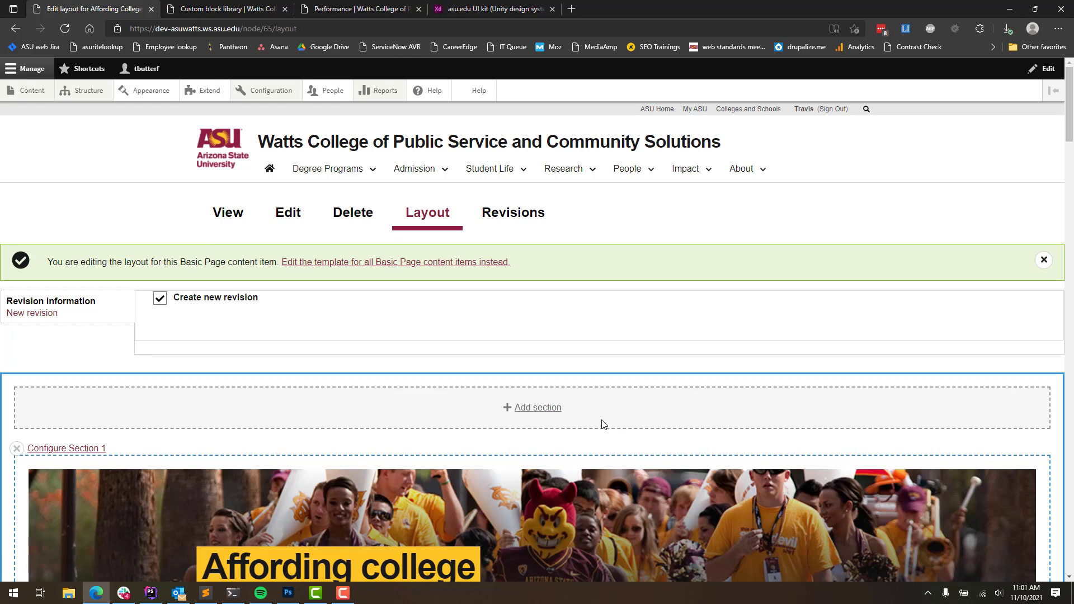
{"action": "scroll", "coordinate": [602, 417], "scroll_direction": "down", "scroll_amount": 10}
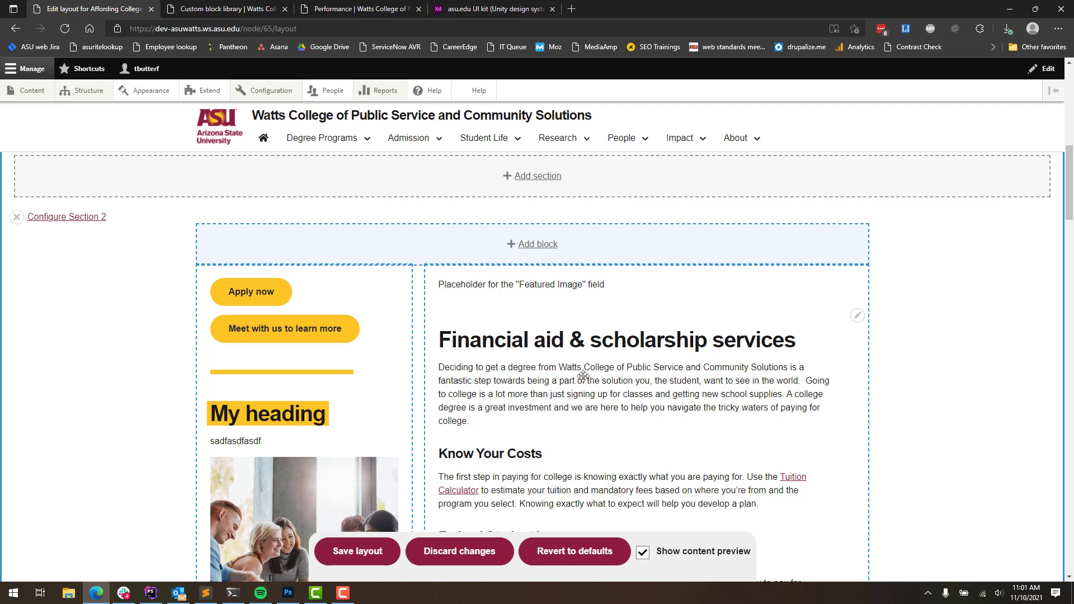
Step: Start discarding the layout changes on the Affording College page, then cancel the discard
{"action": "scroll", "coordinate": [582, 378], "scroll_direction": "up", "scroll_amount": 10}
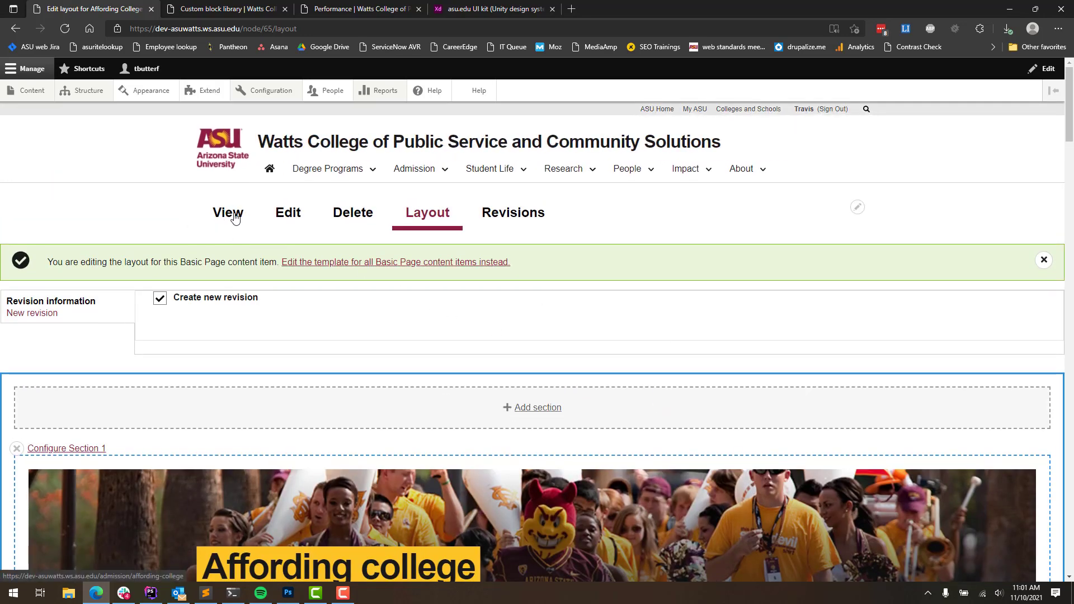
{"action": "scroll", "coordinate": [559, 385], "scroll_direction": "down", "scroll_amount": 5}
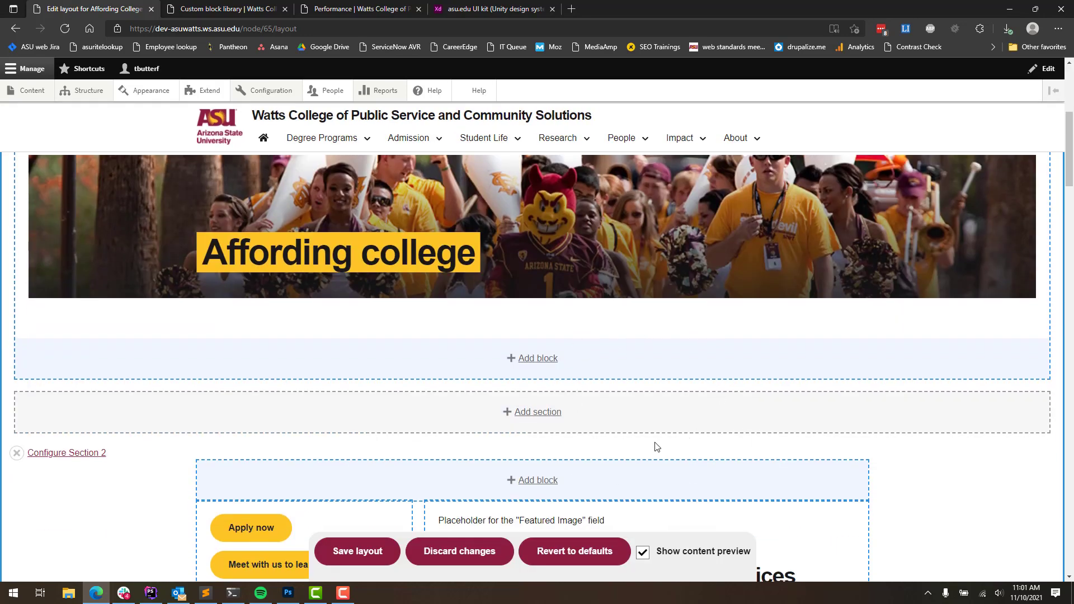
{"action": "scroll", "coordinate": [701, 417], "scroll_direction": "down", "scroll_amount": 4}
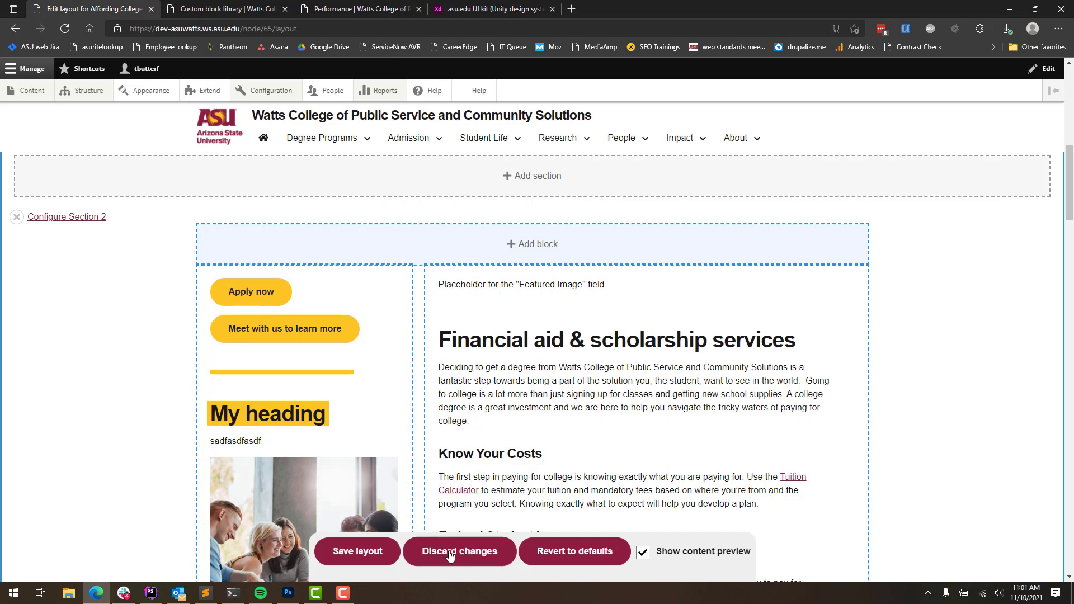
{"action": "scroll", "coordinate": [476, 551], "scroll_direction": "down", "scroll_amount": 3}
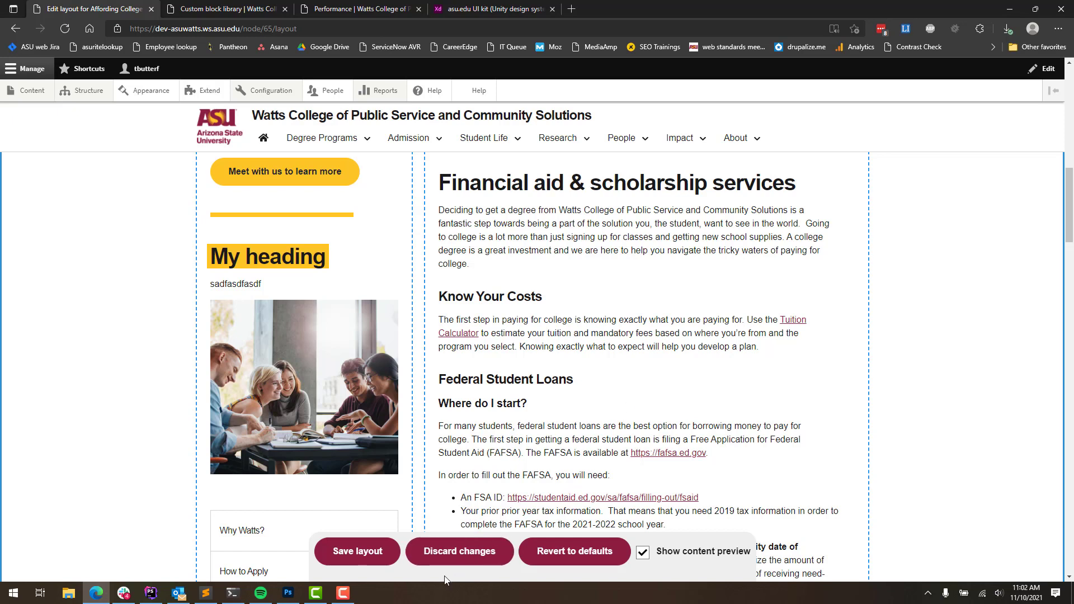
{"action": "left_click", "coordinate": [468, 554]}
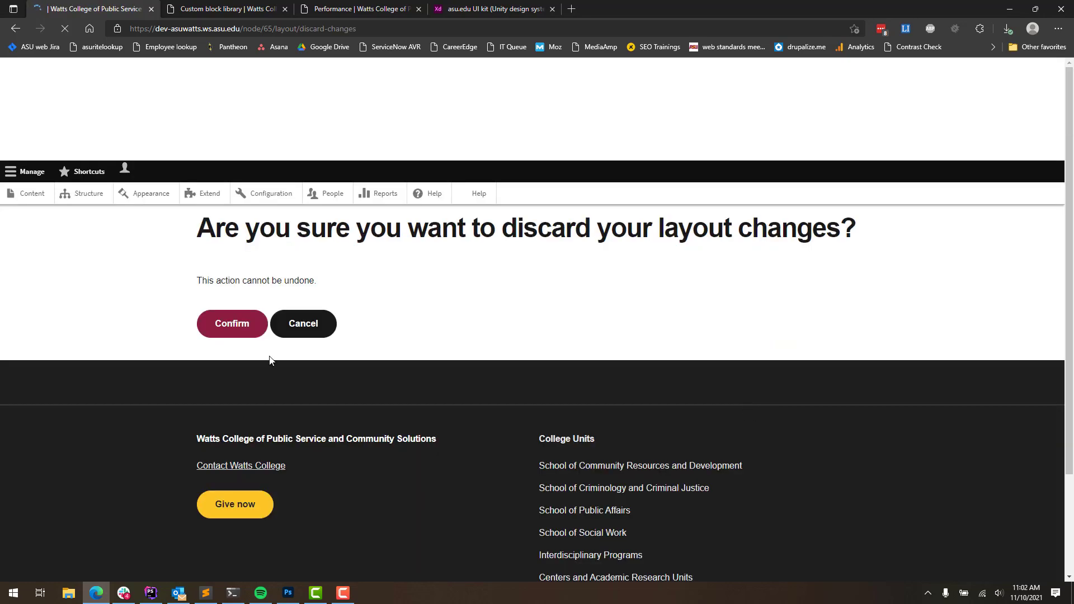
{"action": "left_click", "coordinate": [312, 323]}
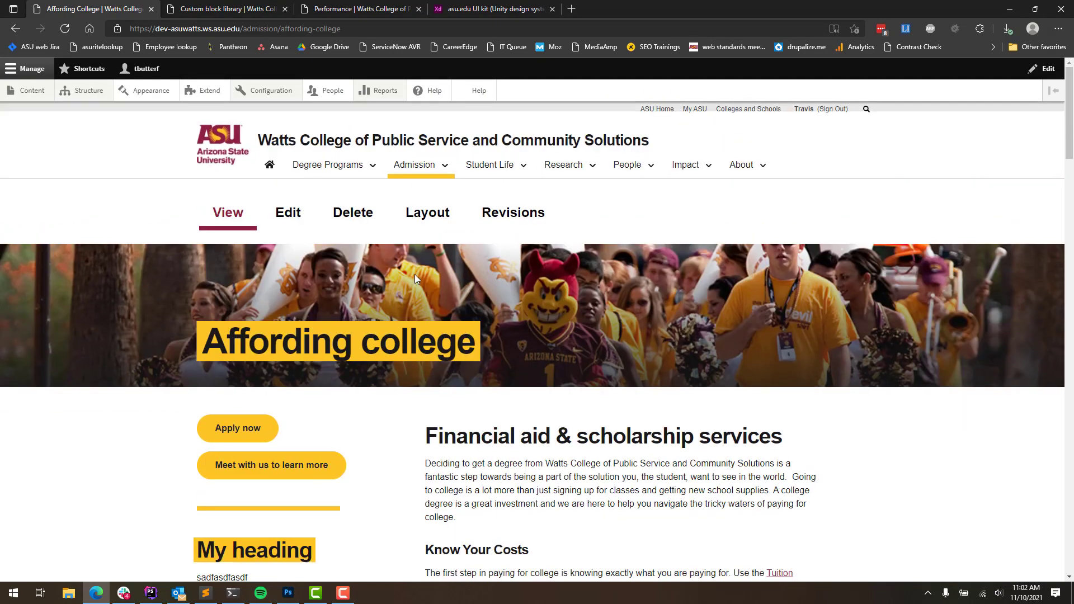
Step: Reopen the layout editor for the Affording College page, save the layout and dismiss the status message
{"action": "left_click", "coordinate": [440, 211]}
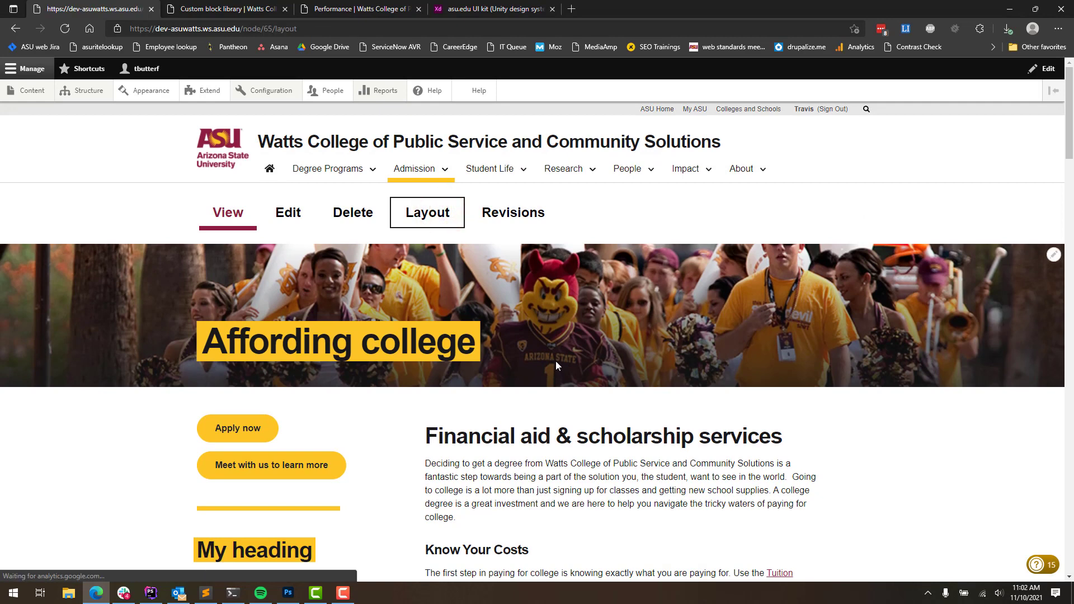
{"action": "scroll", "coordinate": [344, 393], "scroll_direction": "down", "scroll_amount": 8}
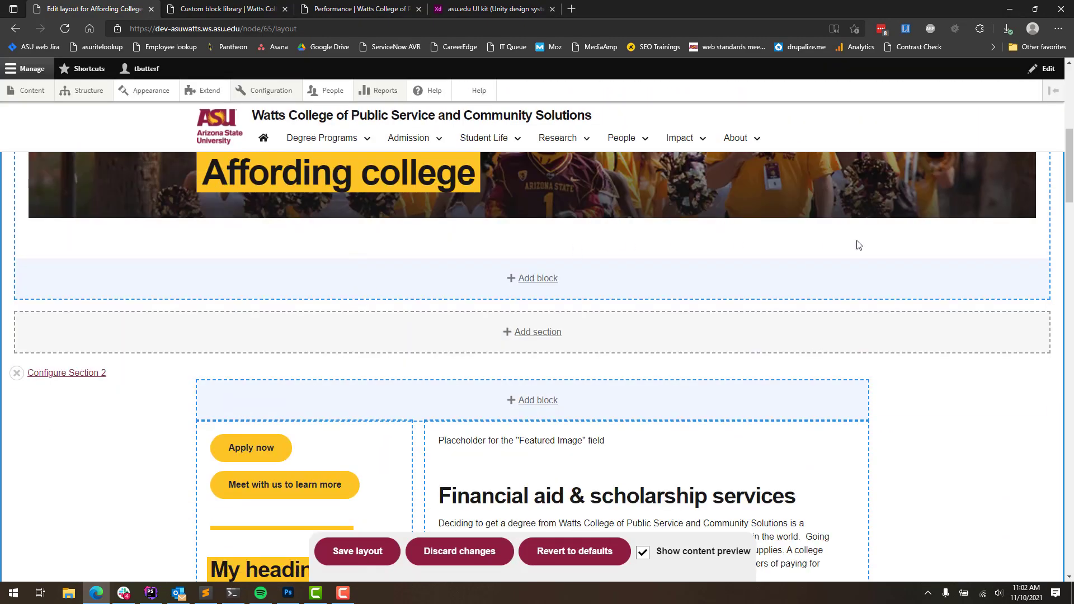
{"action": "scroll", "coordinate": [837, 302], "scroll_direction": "down", "scroll_amount": 2}
{"action": "scroll", "coordinate": [727, 303], "scroll_direction": "up", "scroll_amount": 2}
{"action": "scroll", "coordinate": [703, 303], "scroll_direction": "down", "scroll_amount": 3}
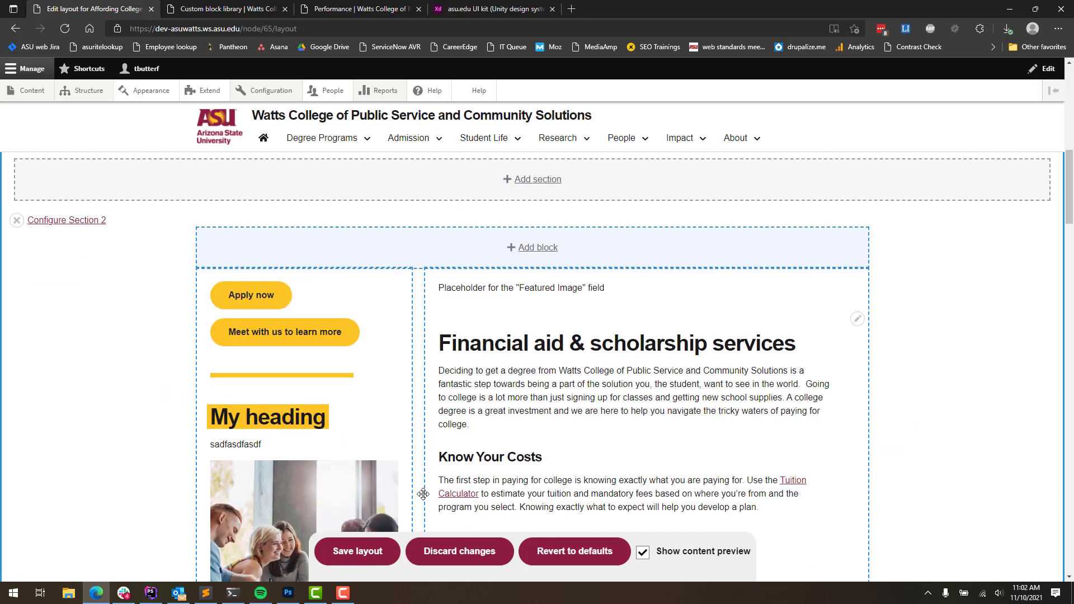
{"action": "left_click", "coordinate": [370, 551]}
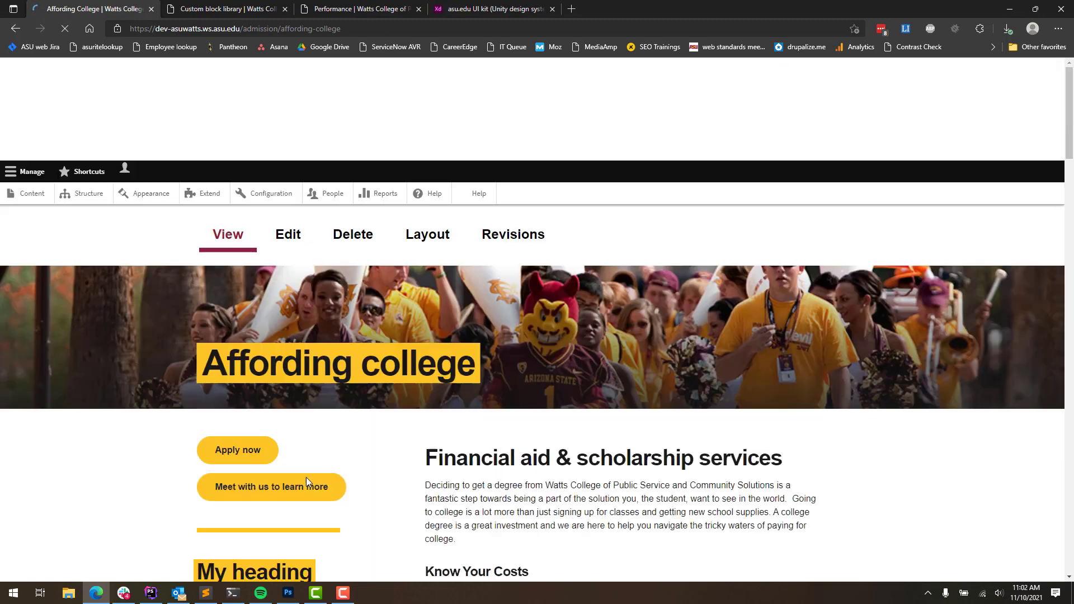
{"action": "scroll", "coordinate": [318, 453], "scroll_direction": "down", "scroll_amount": 7}
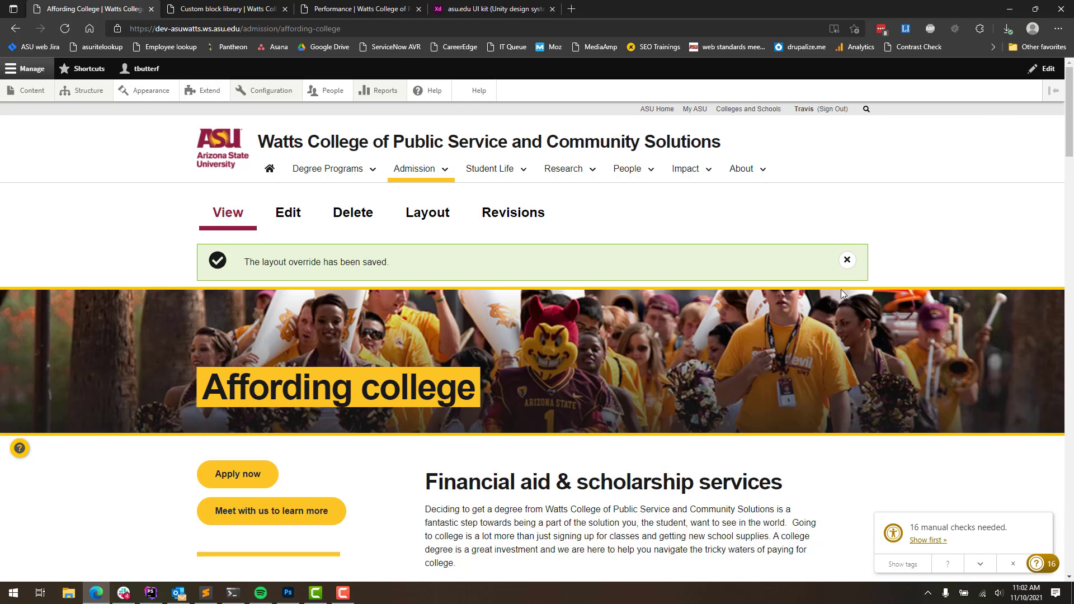
{"action": "left_click", "coordinate": [847, 260]}
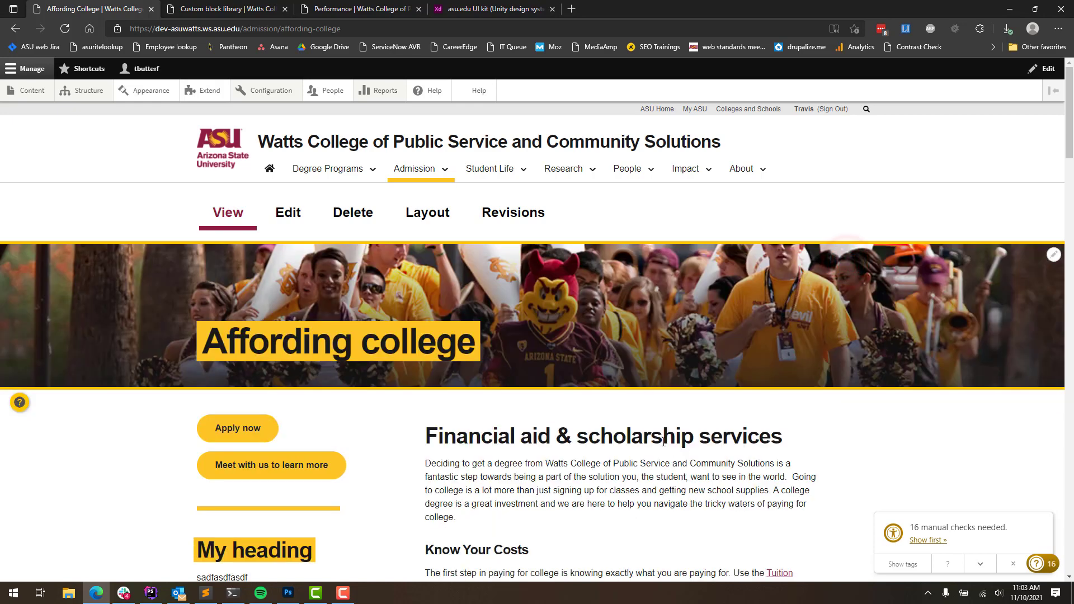
{"action": "left_click", "coordinate": [663, 442]}
Step: Open brandguide.asu.edu in a new browser tab and go to its Web guidelines for execution
{"action": "left_click", "coordinate": [571, 9]}
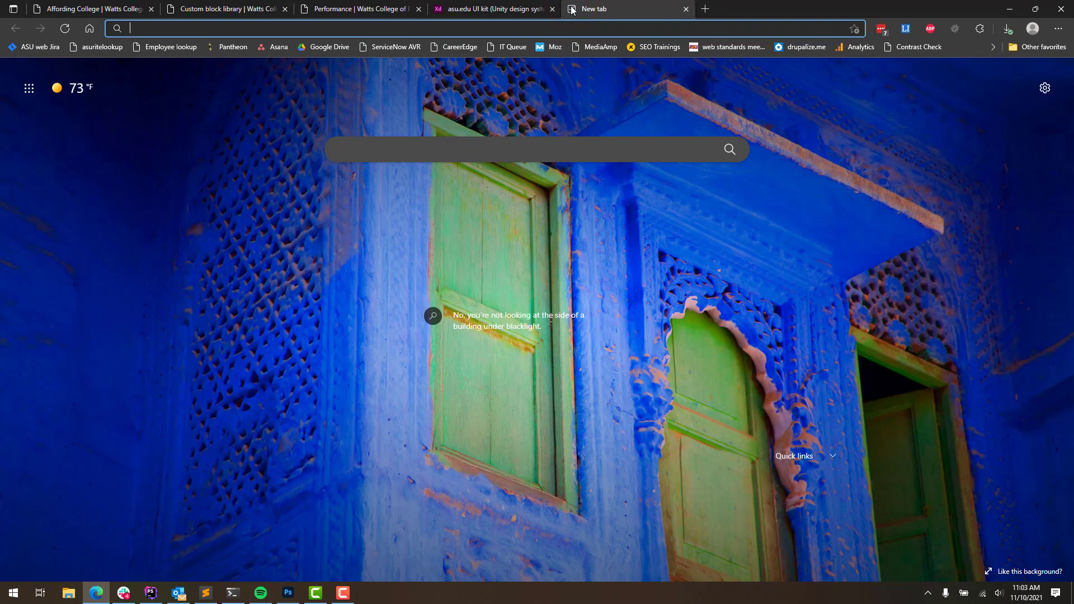
{"action": "type", "text": "b"}
{"action": "key", "text": "Return"}
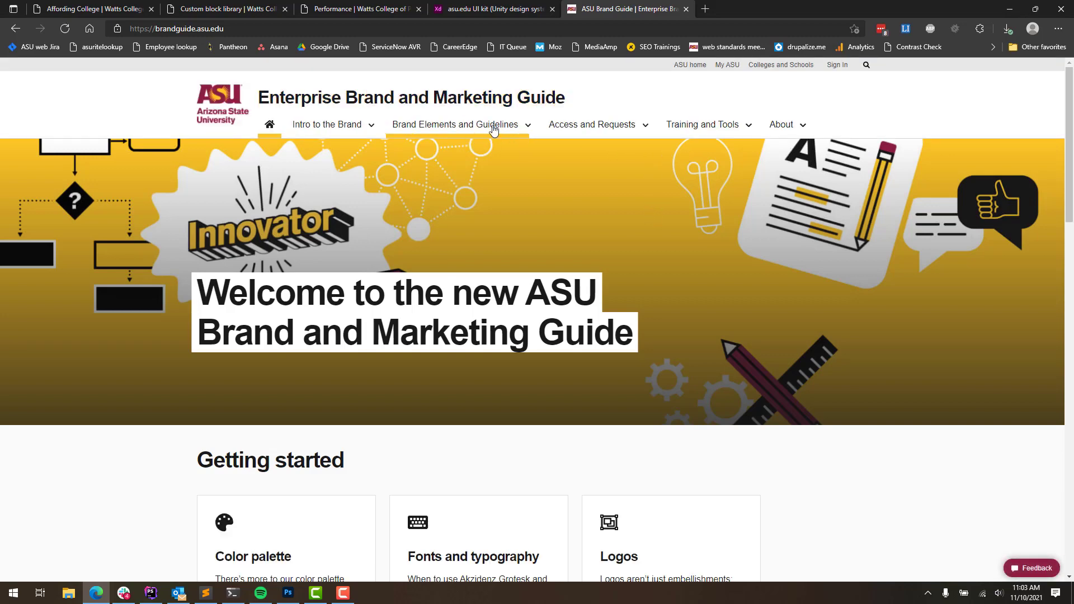
{"action": "left_click", "coordinate": [513, 127]}
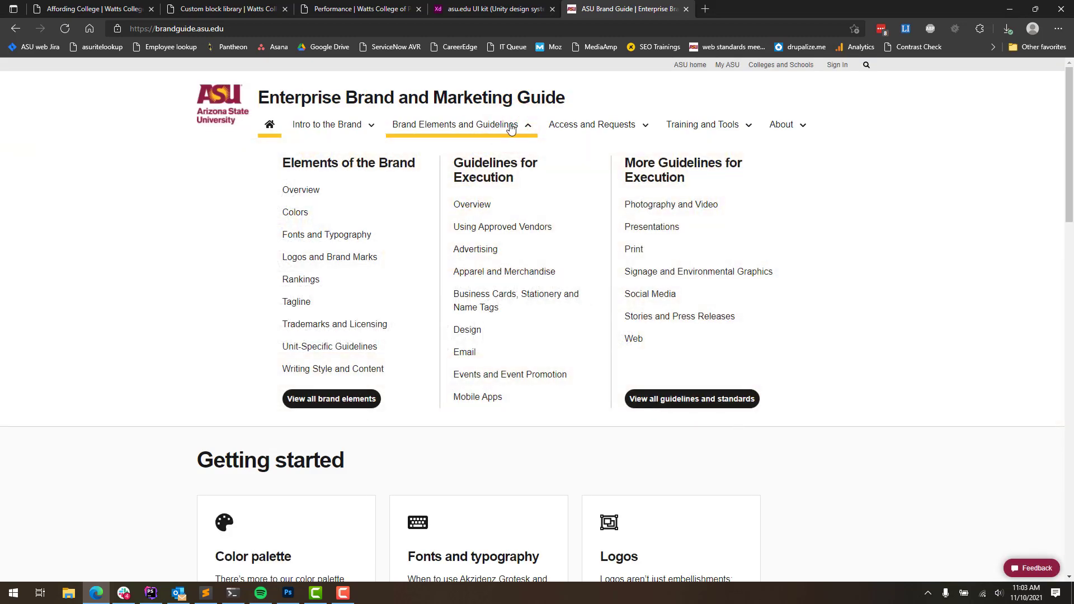
{"action": "left_click", "coordinate": [635, 339]}
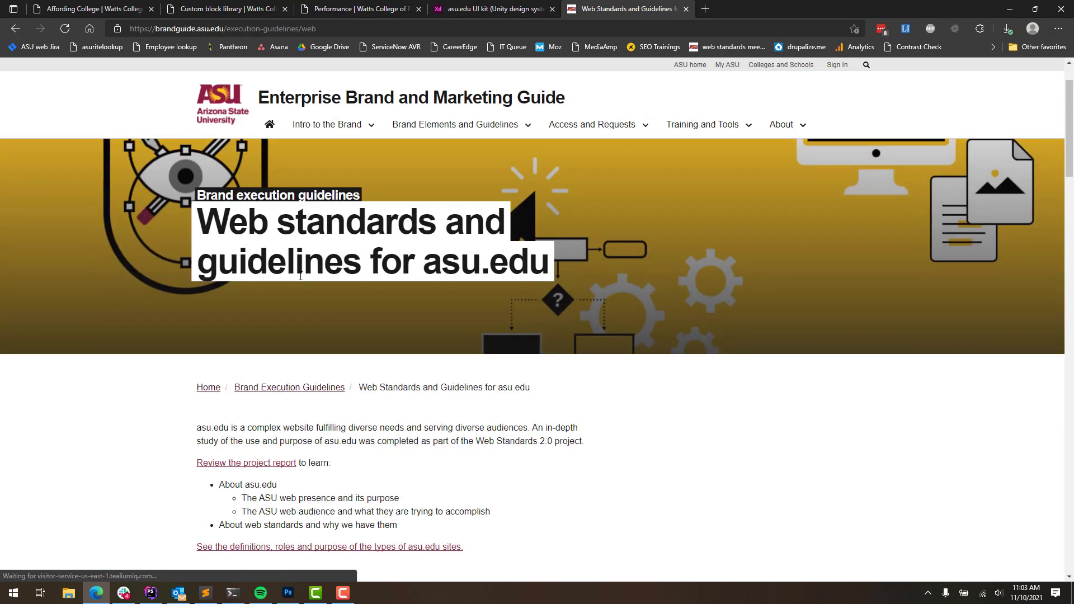
Step: Examine the web standards page's topic cards, glossary, quick links and related resources, then return to the start of the page
{"action": "scroll", "coordinate": [490, 322], "scroll_direction": "down", "scroll_amount": 3}
{"action": "scroll", "coordinate": [485, 320], "scroll_direction": "down", "scroll_amount": 2}
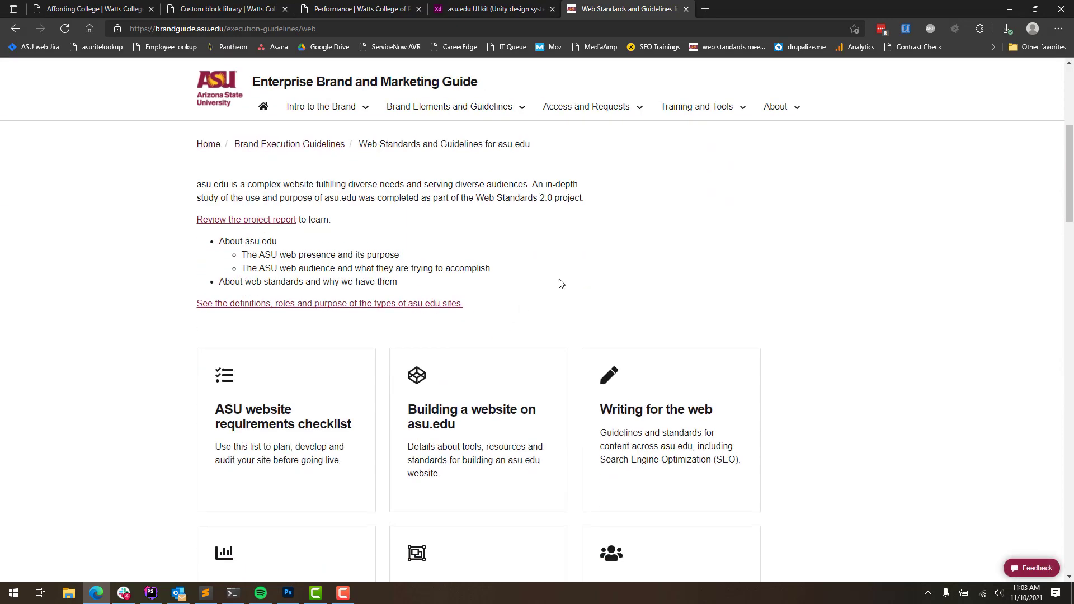
{"action": "scroll", "coordinate": [192, 338], "scroll_direction": "down", "scroll_amount": 5}
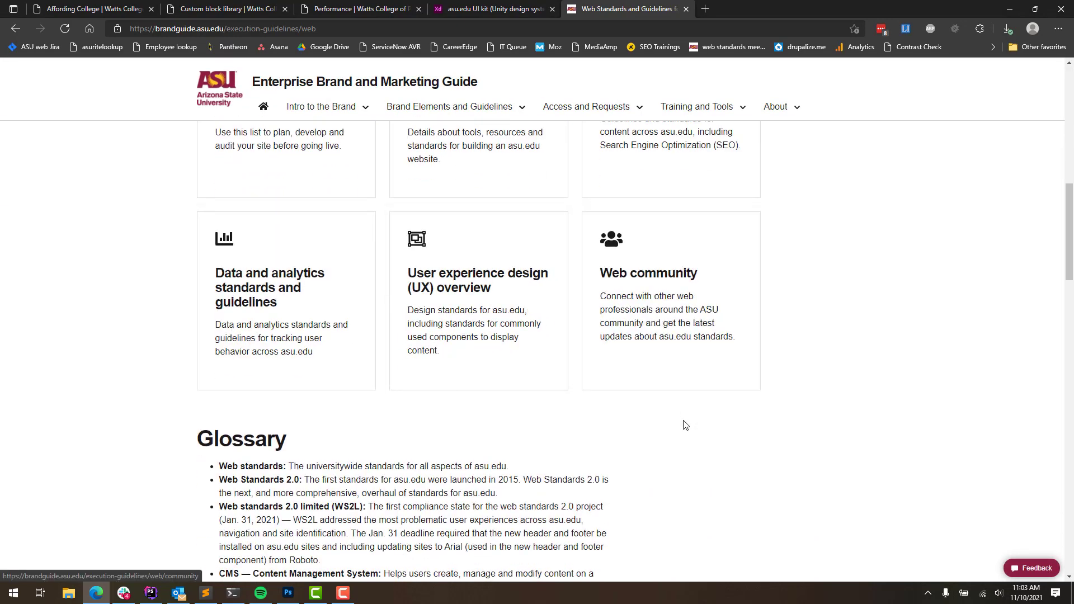
{"action": "scroll", "coordinate": [175, 405], "scroll_direction": "down", "scroll_amount": 8}
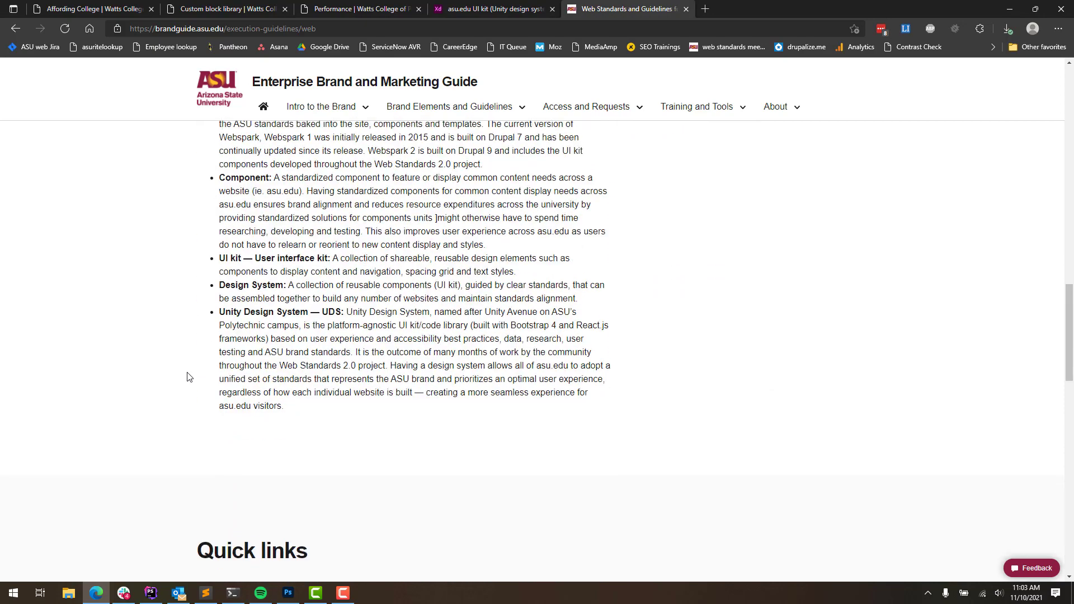
{"action": "scroll", "coordinate": [184, 376], "scroll_direction": "down", "scroll_amount": 5}
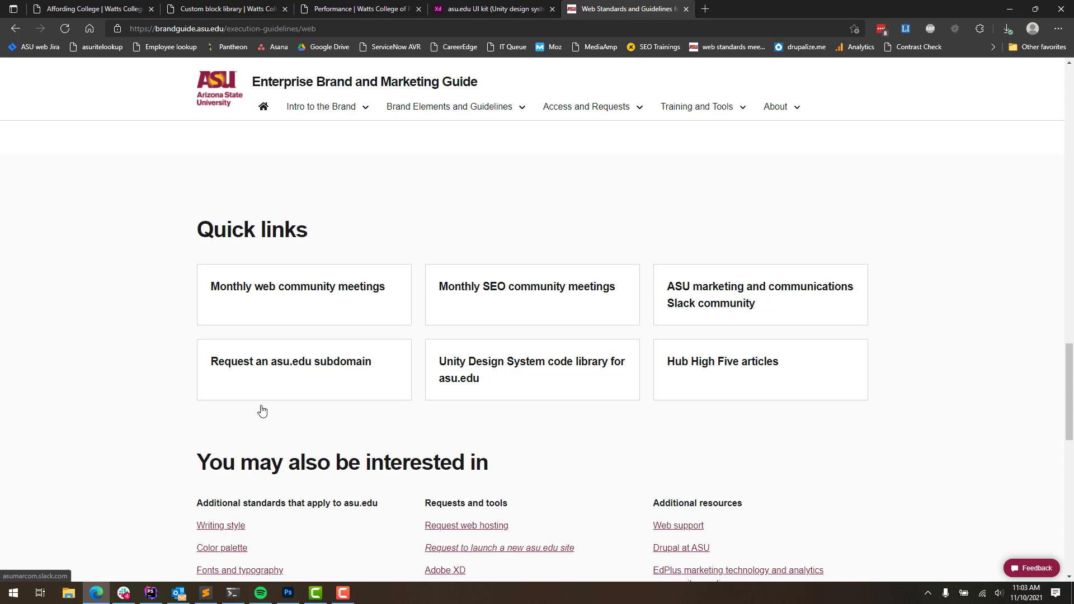
{"action": "scroll", "coordinate": [155, 339], "scroll_direction": "down", "scroll_amount": 2}
{"action": "scroll", "coordinate": [155, 339], "scroll_direction": "down", "scroll_amount": 1}
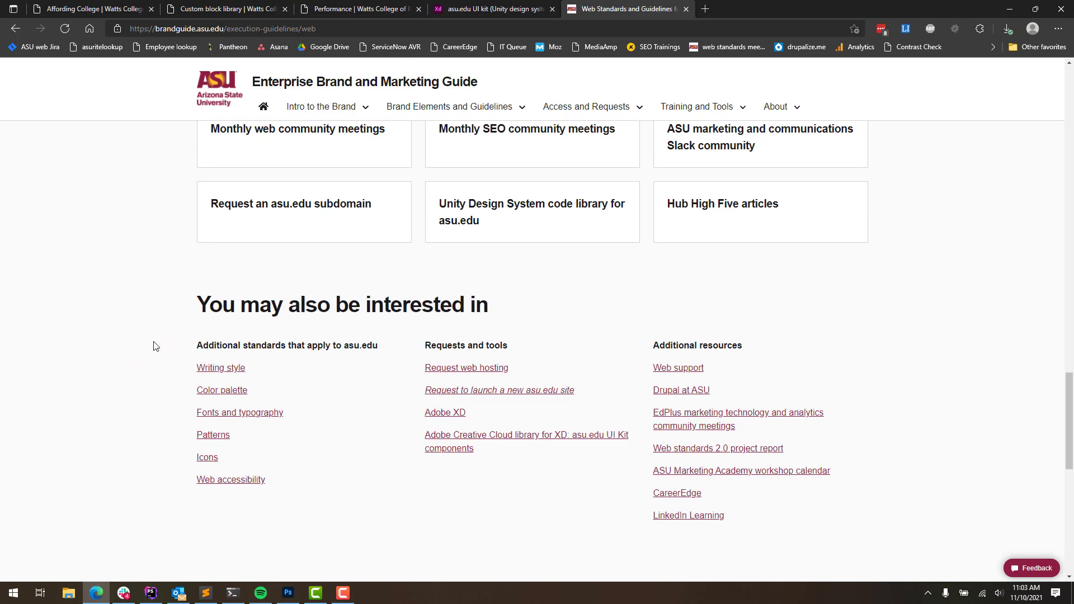
{"action": "scroll", "coordinate": [155, 346], "scroll_direction": "down", "scroll_amount": 5}
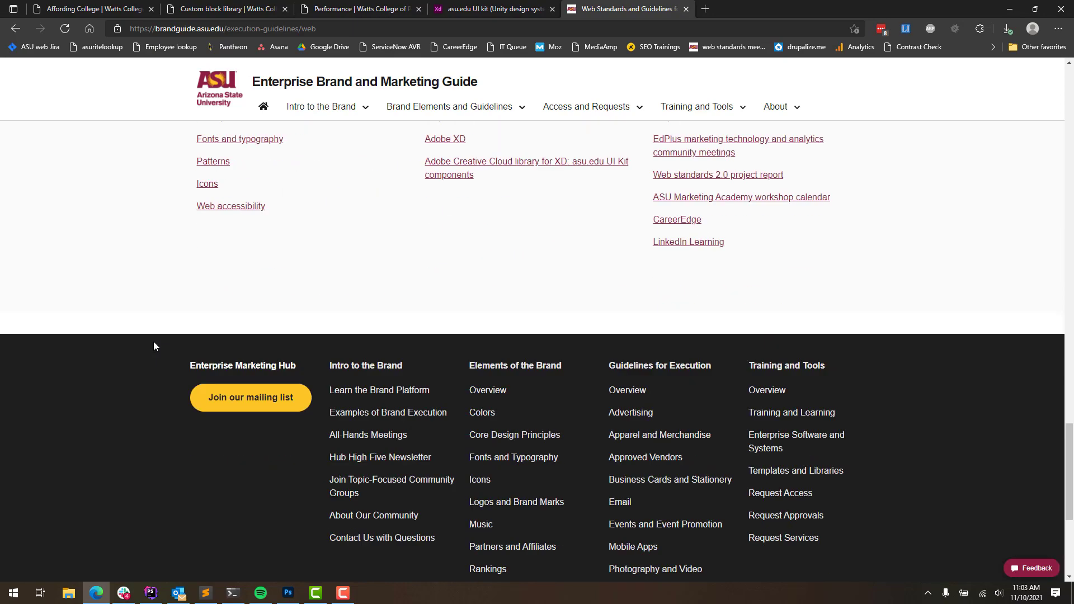
{"action": "scroll", "coordinate": [154, 346], "scroll_direction": "up", "scroll_amount": 12}
{"action": "scroll", "coordinate": [154, 347], "scroll_direction": "up", "scroll_amount": 15}
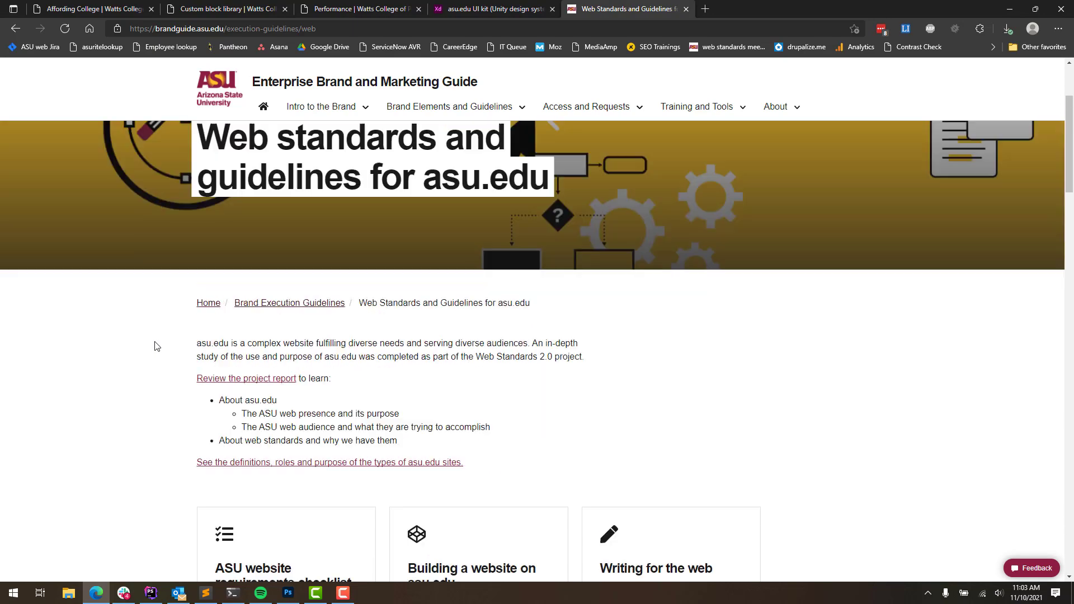
{"action": "left_click", "coordinate": [142, 336]}
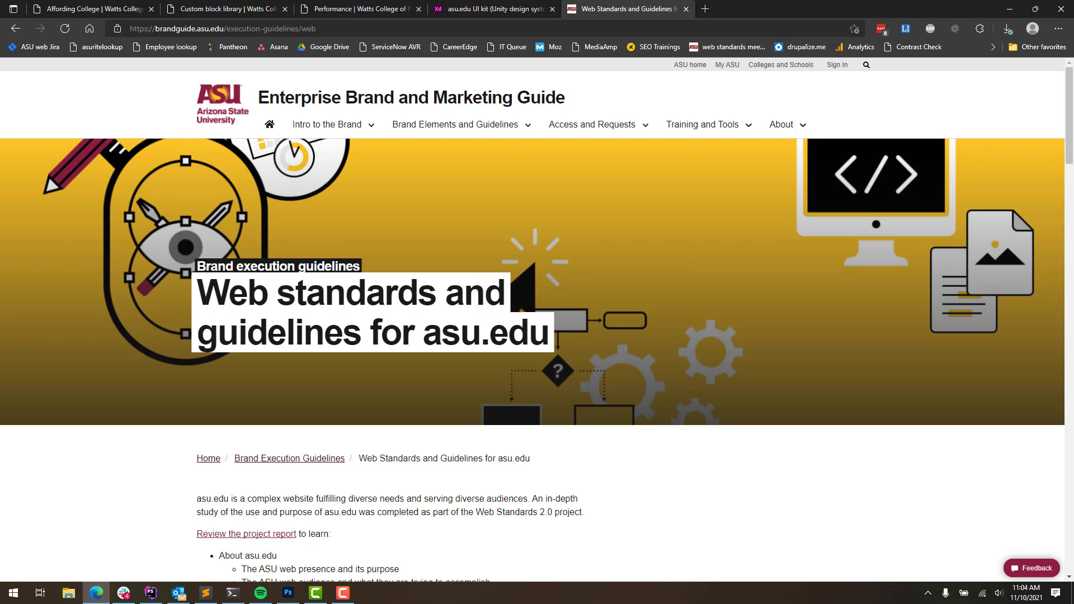
Step: Close the brand guide and asu.edu UI kit browser tabs, returning to the Affording College page
{"action": "left_click", "coordinate": [684, 9]}
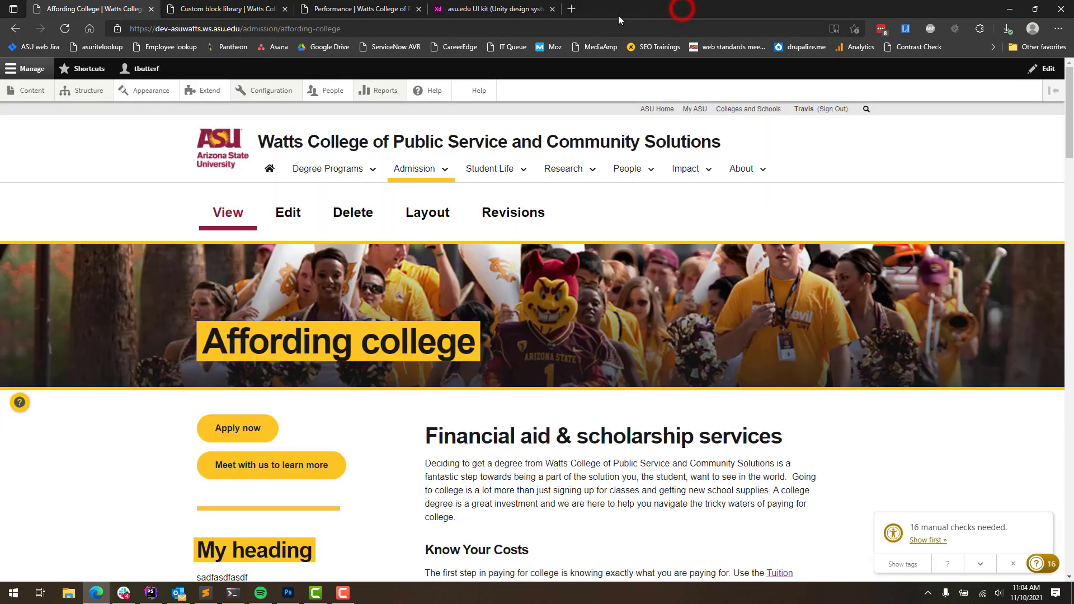
{"action": "left_click", "coordinate": [552, 9]}
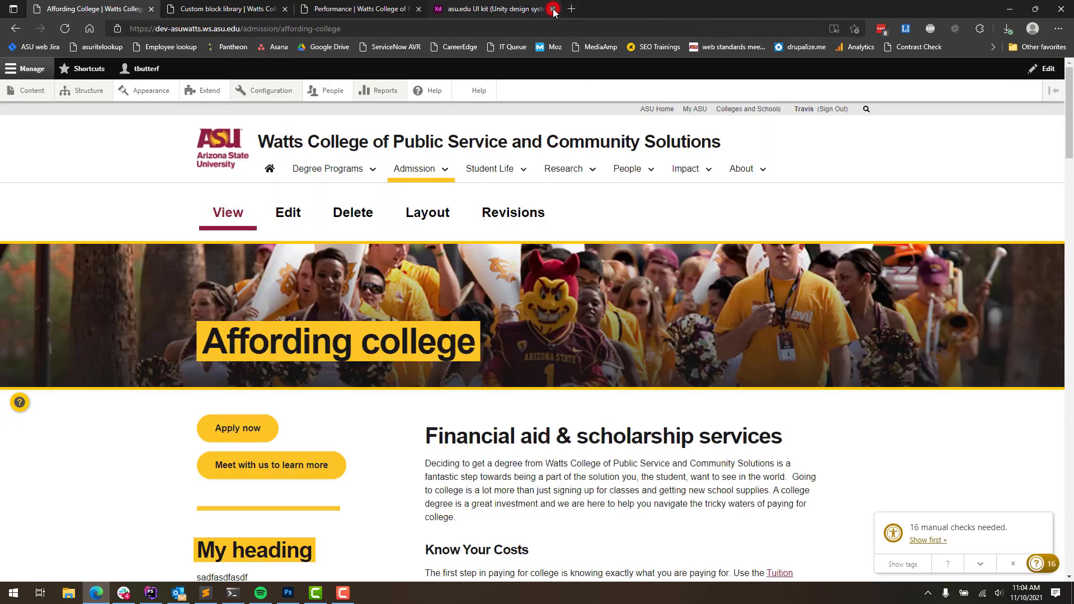
{"action": "left_click", "coordinate": [170, 325]}
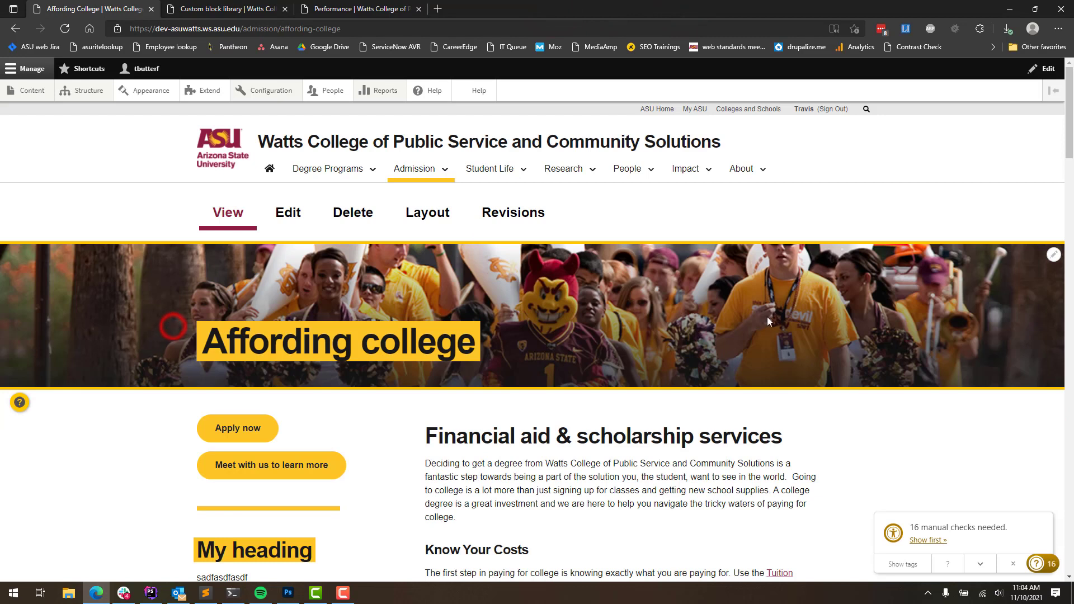
{"action": "left_click", "coordinate": [775, 437]}
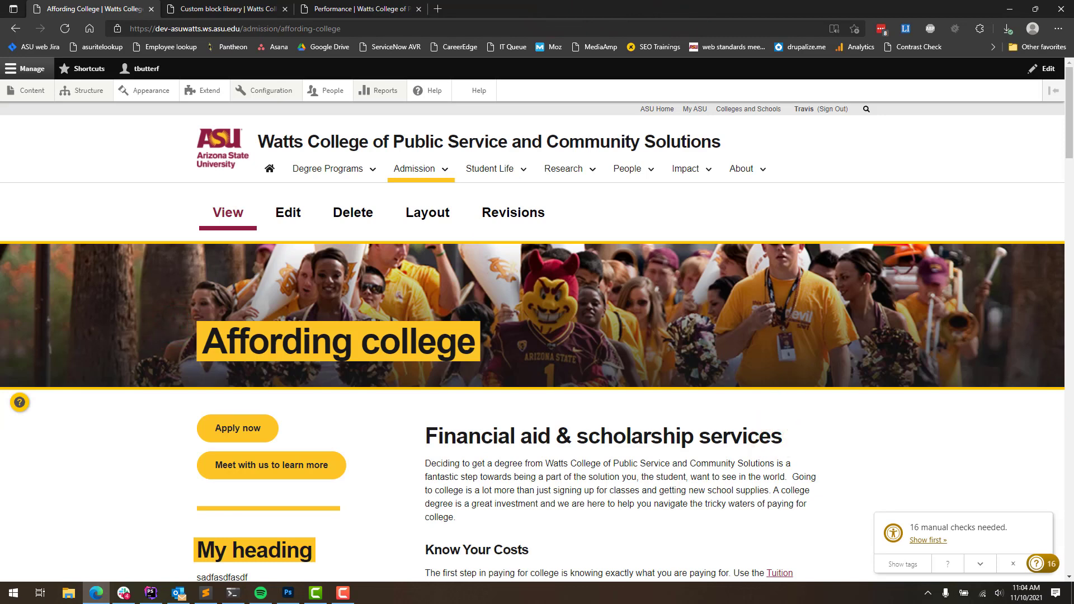